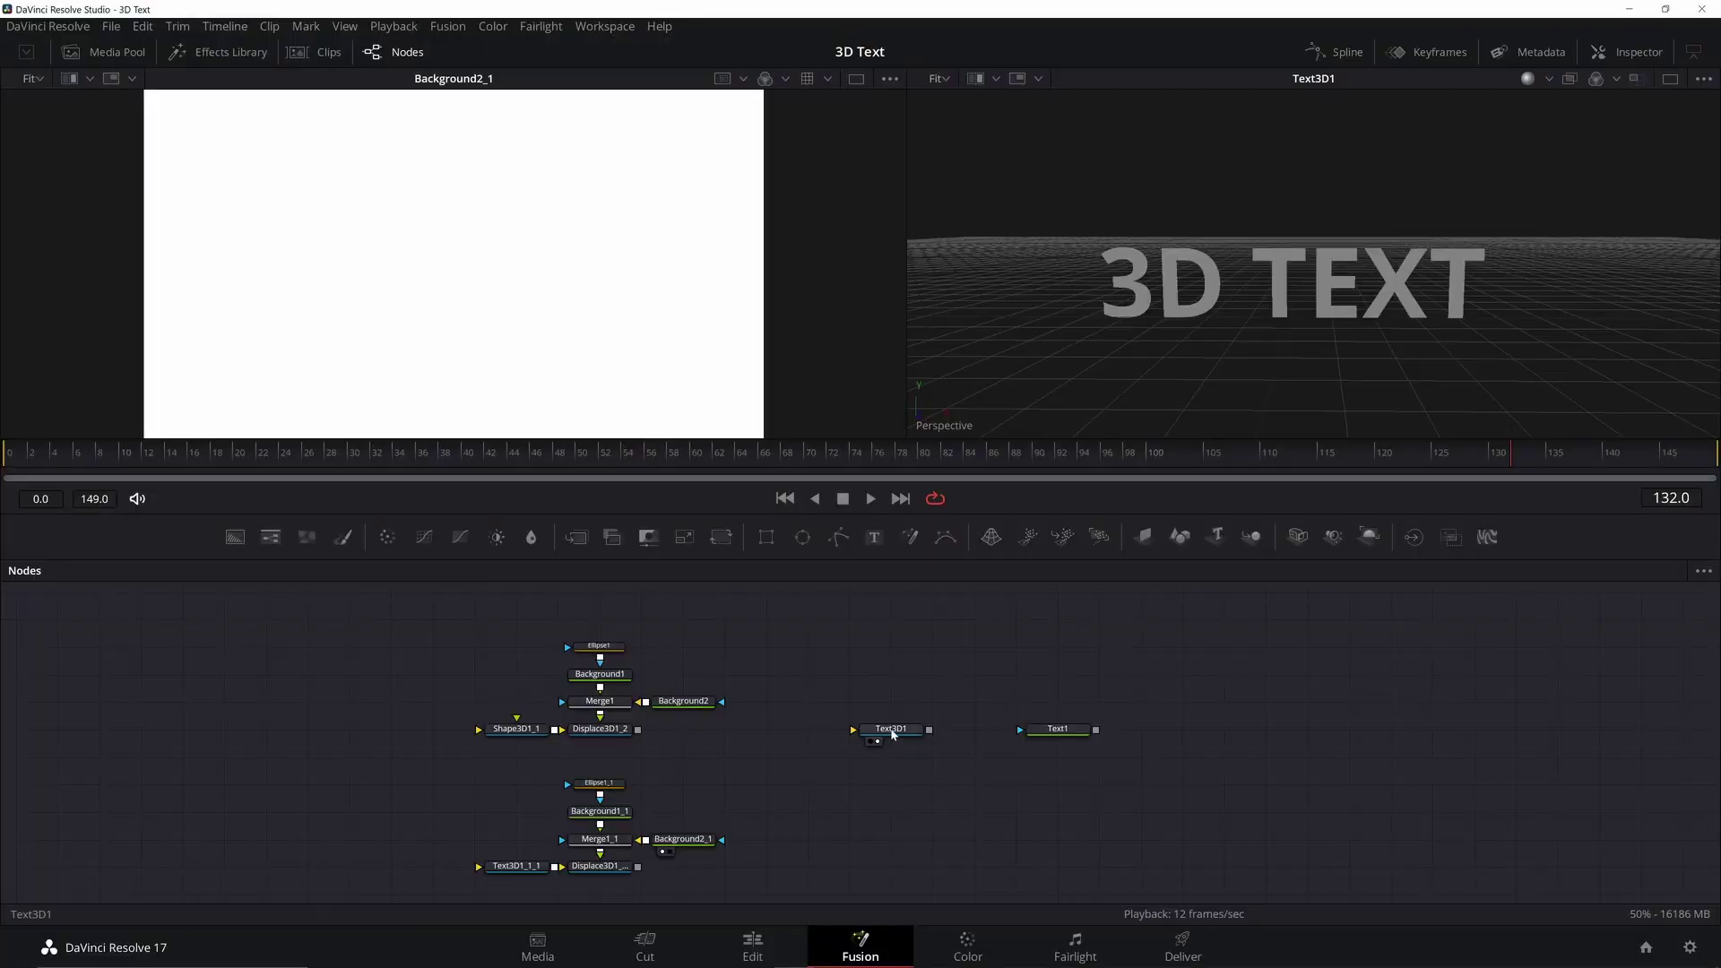
# Step: Display the Text1 node in the second viewer and set its font to MV Boli
pyautogui.click(892, 733)
pyautogui.click(1630, 54)
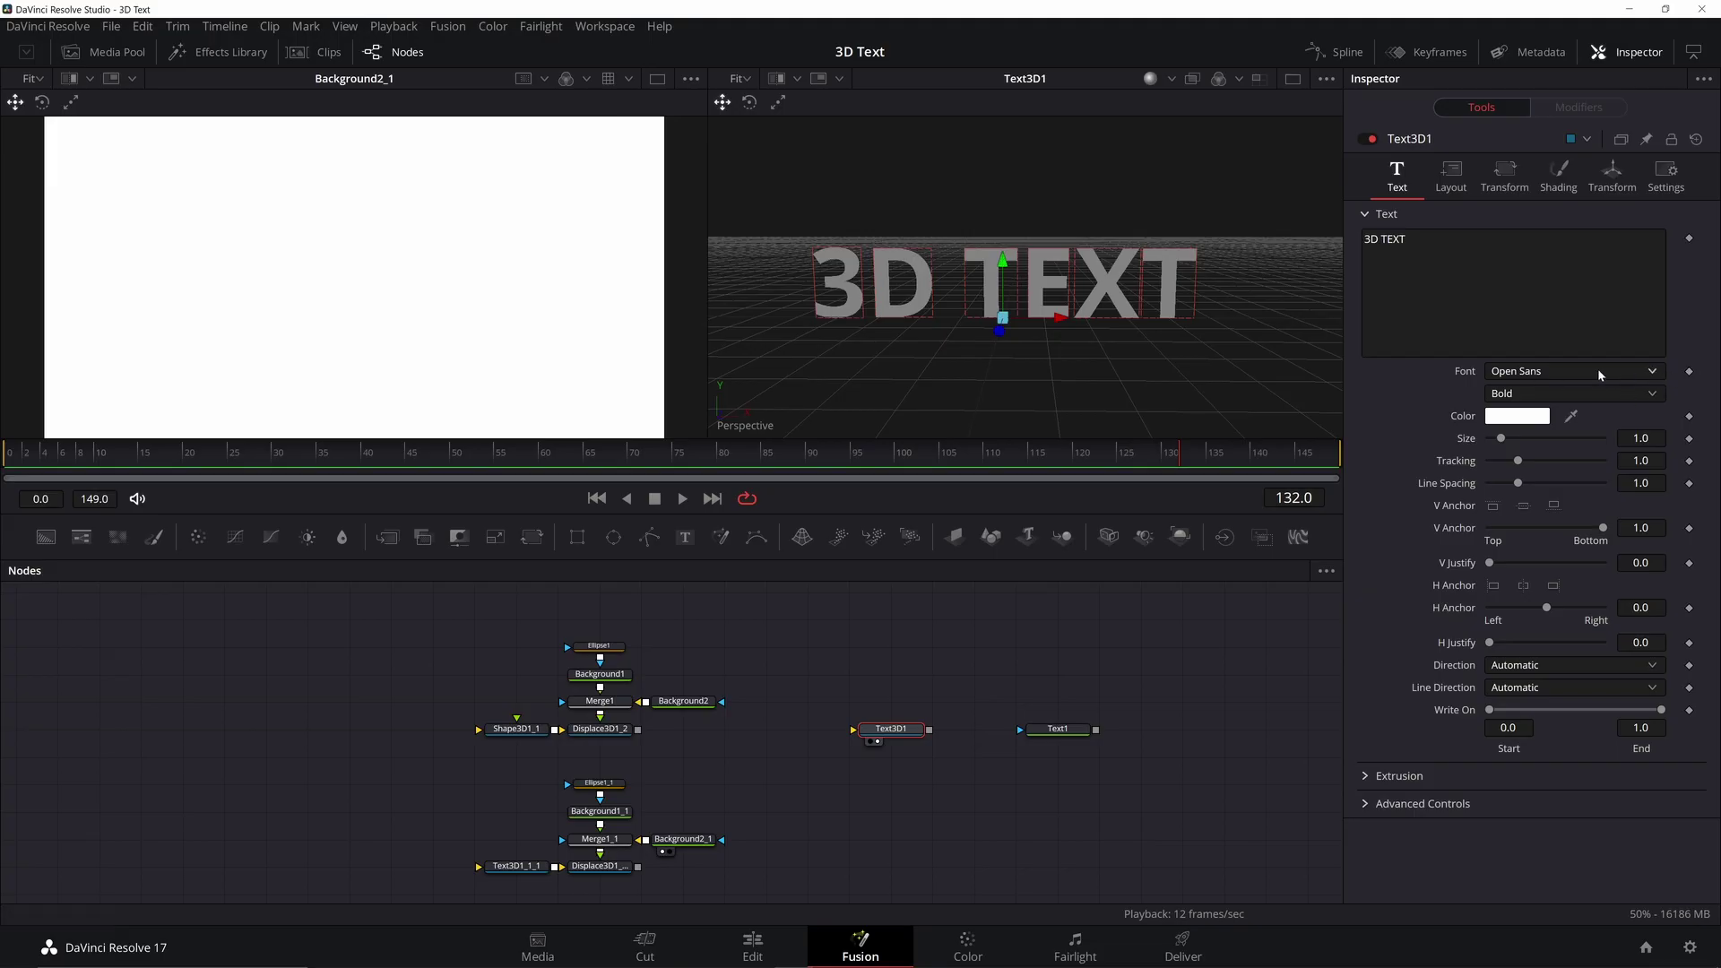
pyautogui.click(1057, 730)
pyautogui.press('2')
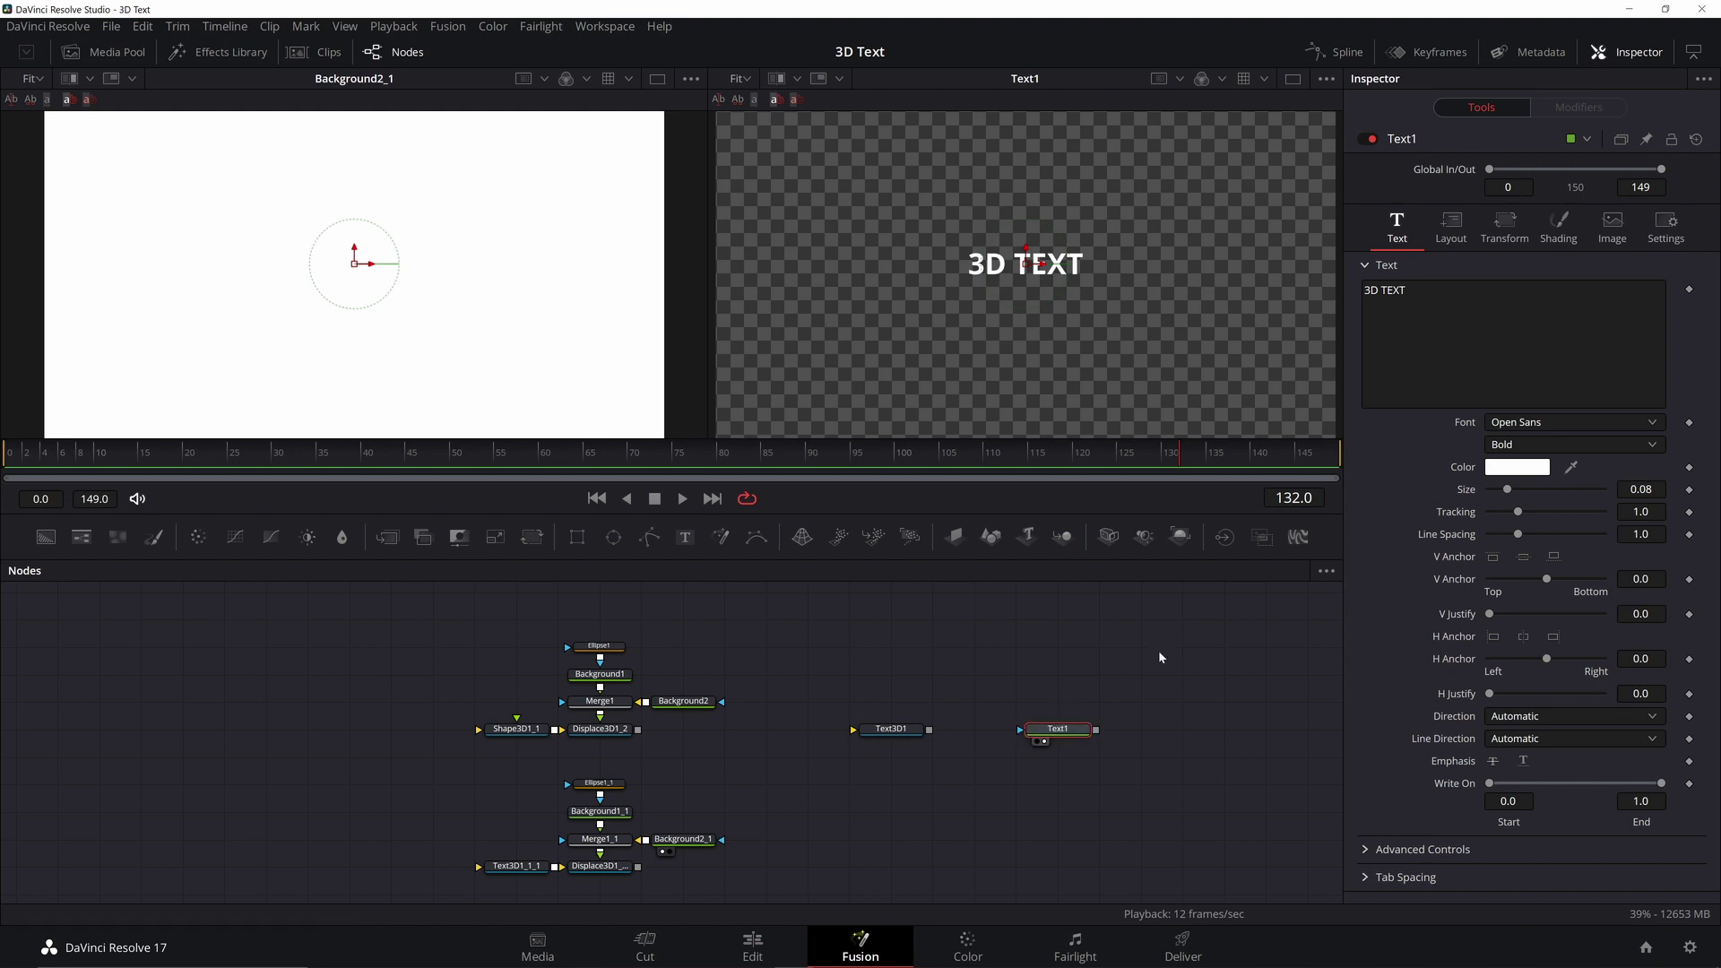
pyautogui.click(1555, 422)
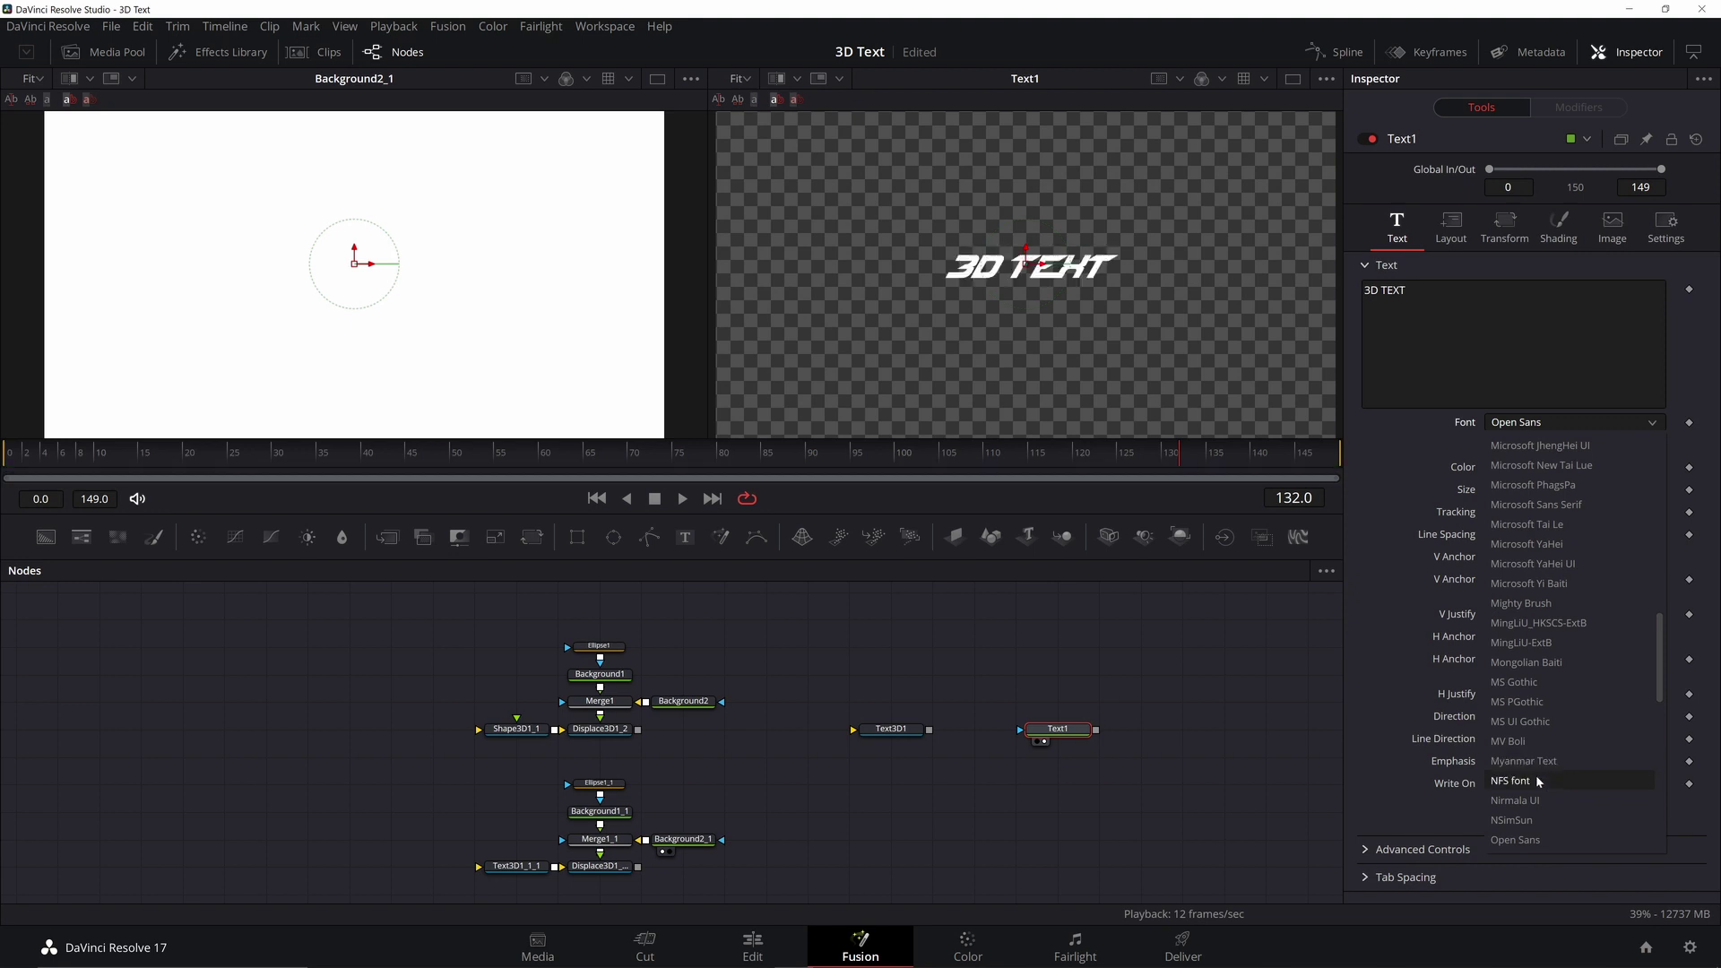
pyautogui.click(1534, 739)
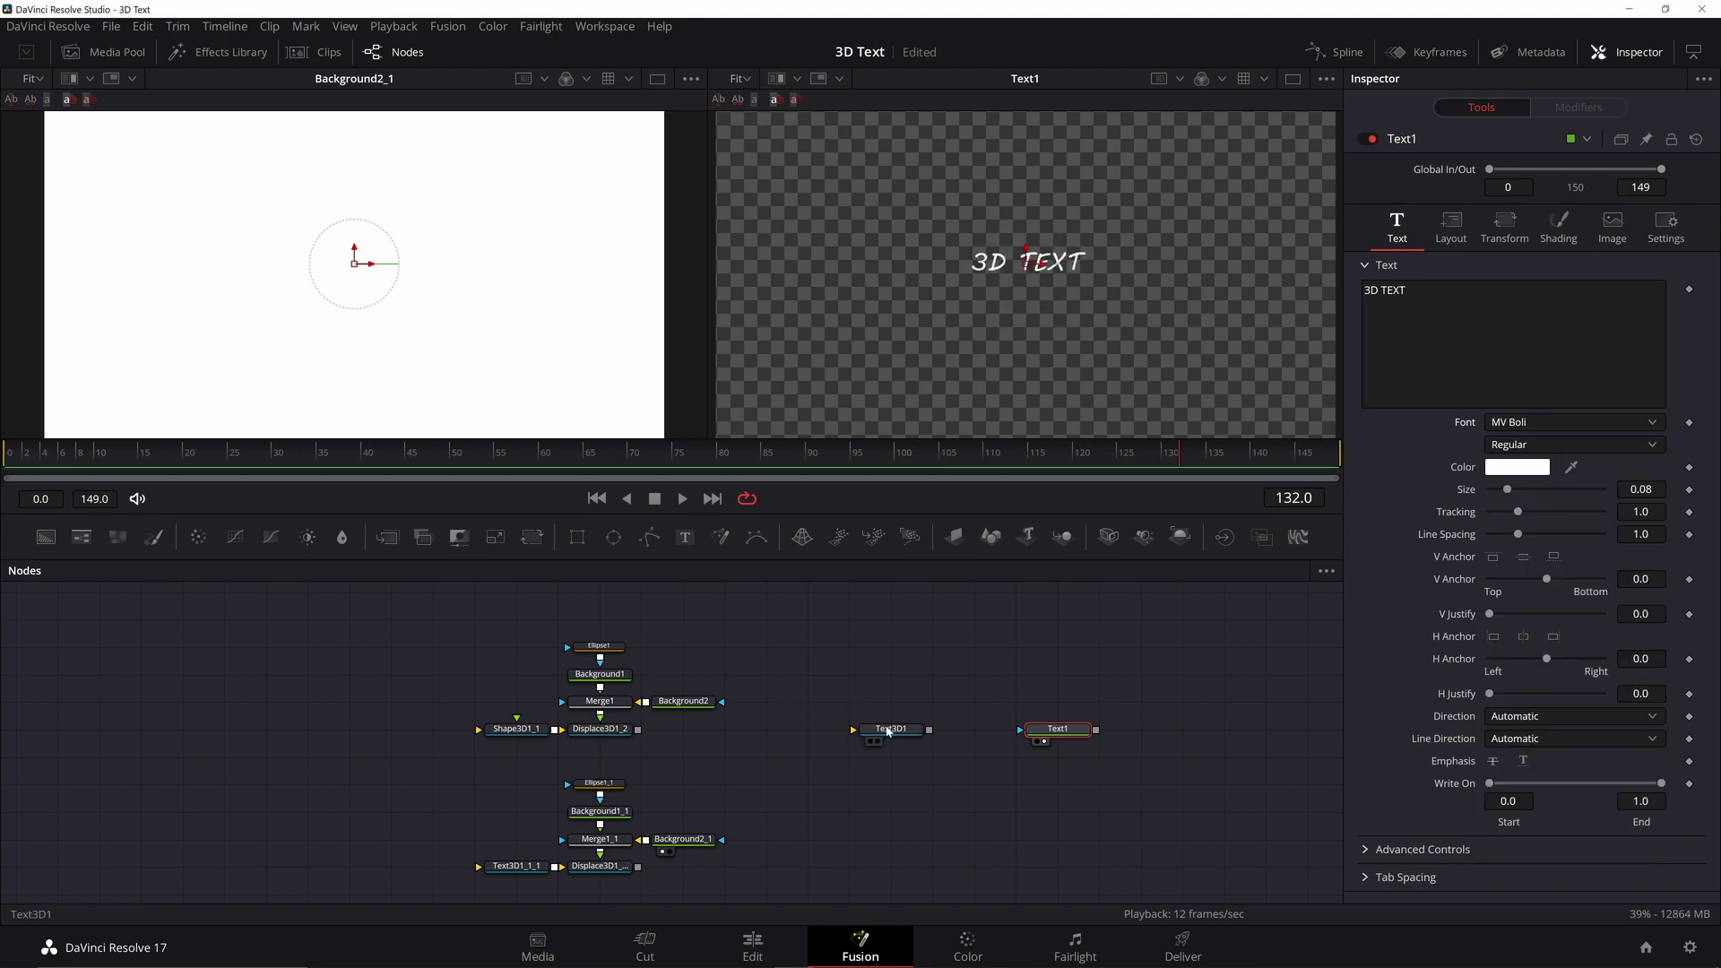
# Step: Try the MV Boli font on the Text3D1 node in the second viewer and return it to Open Sans
pyautogui.click(892, 729)
pyautogui.click(1569, 371)
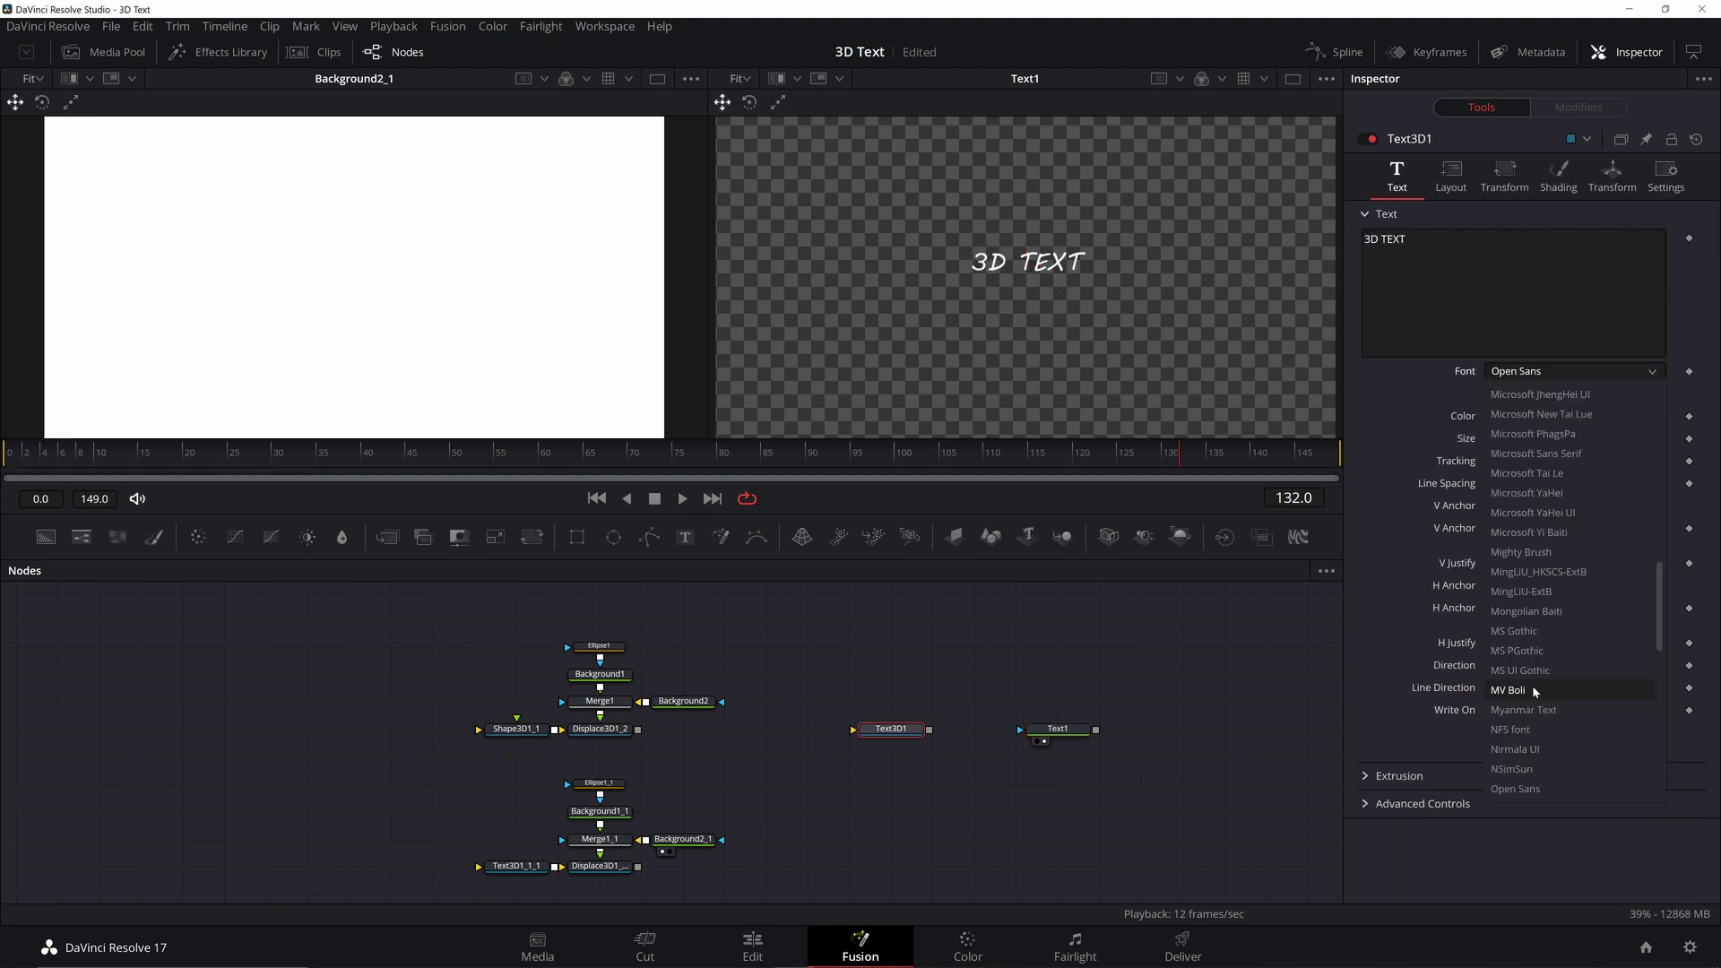
pyautogui.click(1526, 692)
pyautogui.press('2')
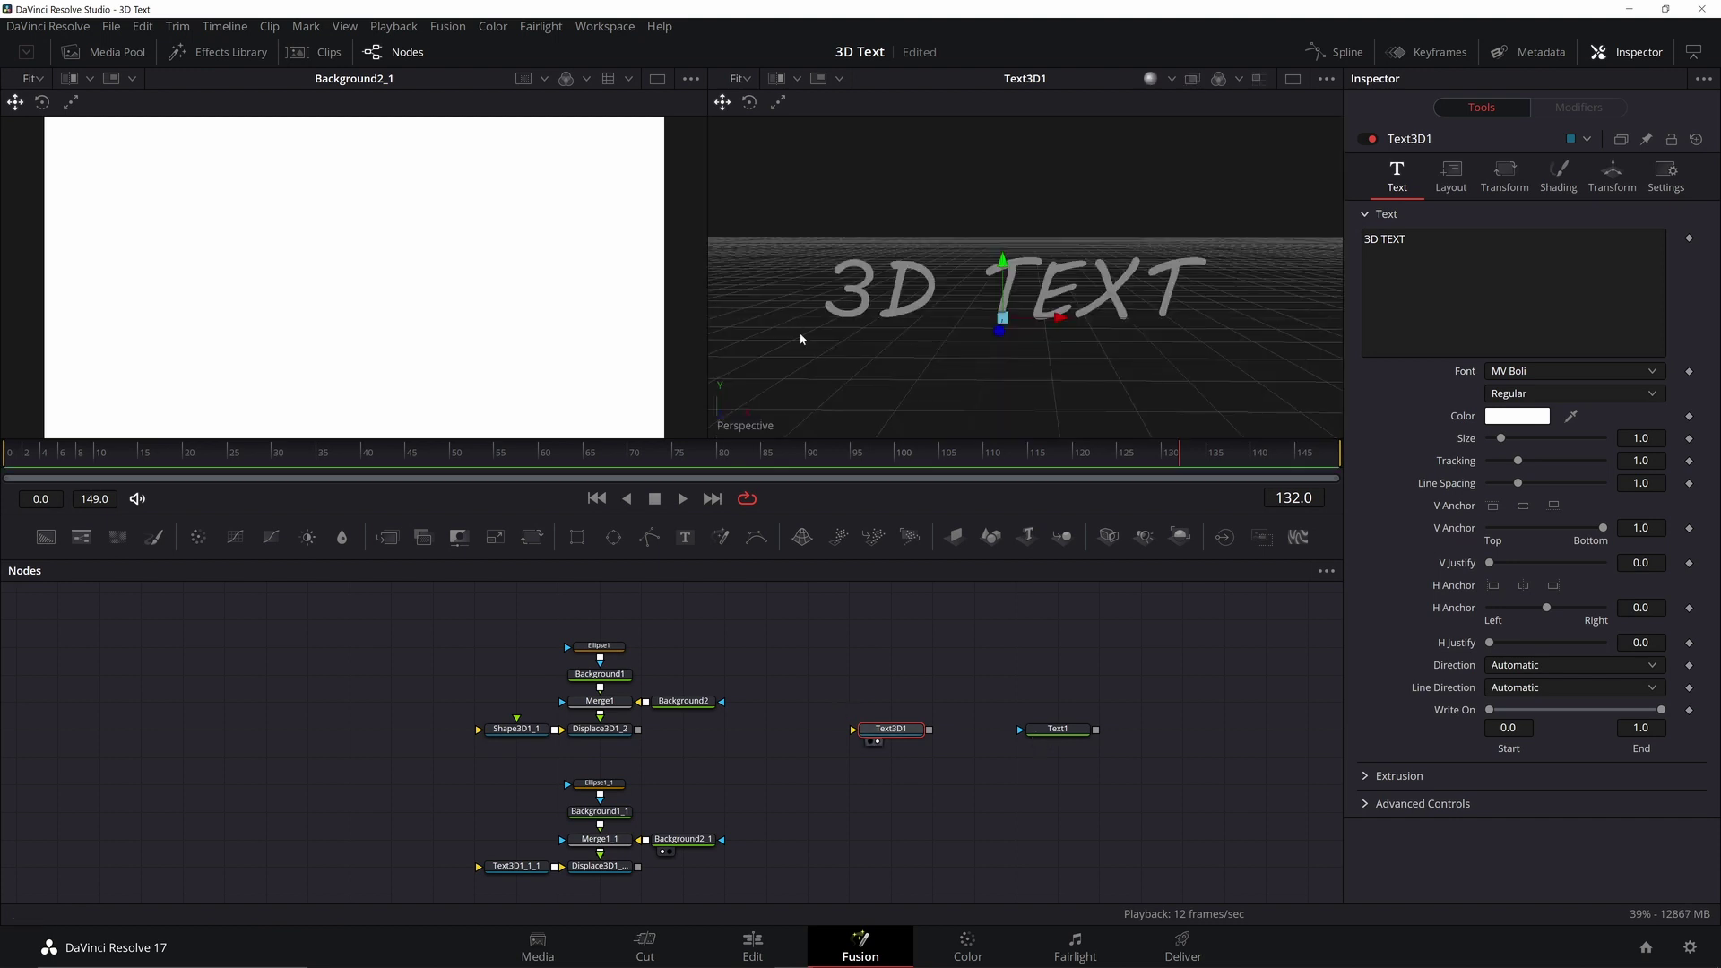
pyautogui.click(1634, 373)
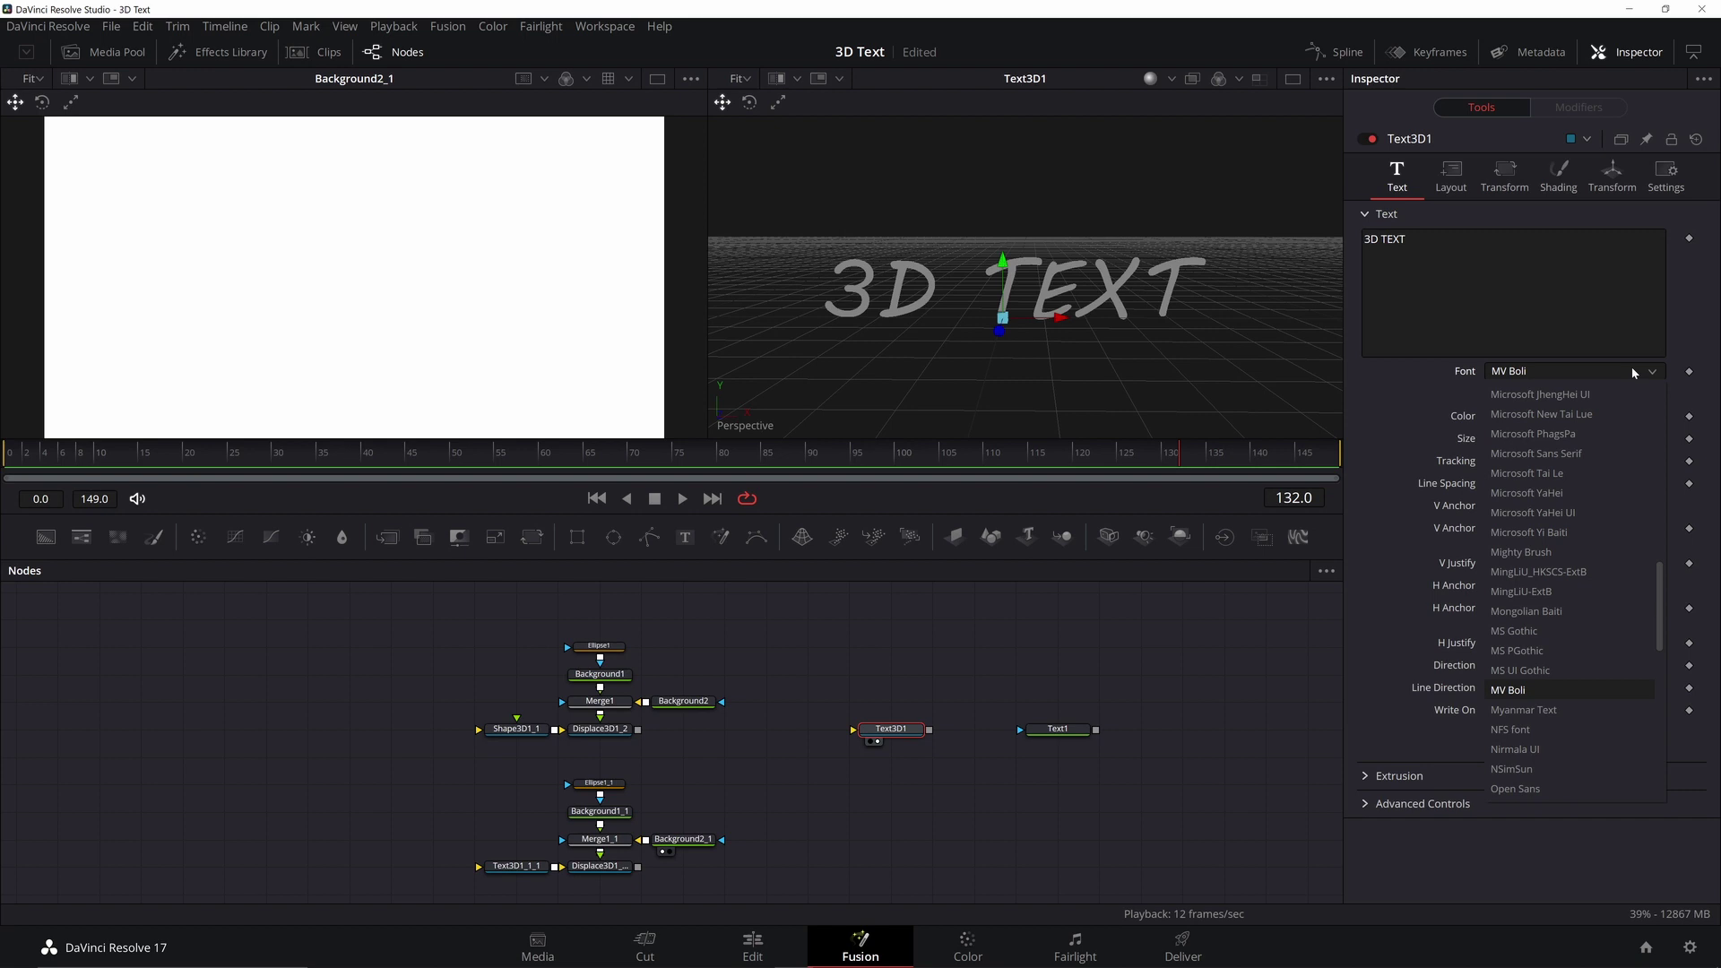
pyautogui.click(1515, 789)
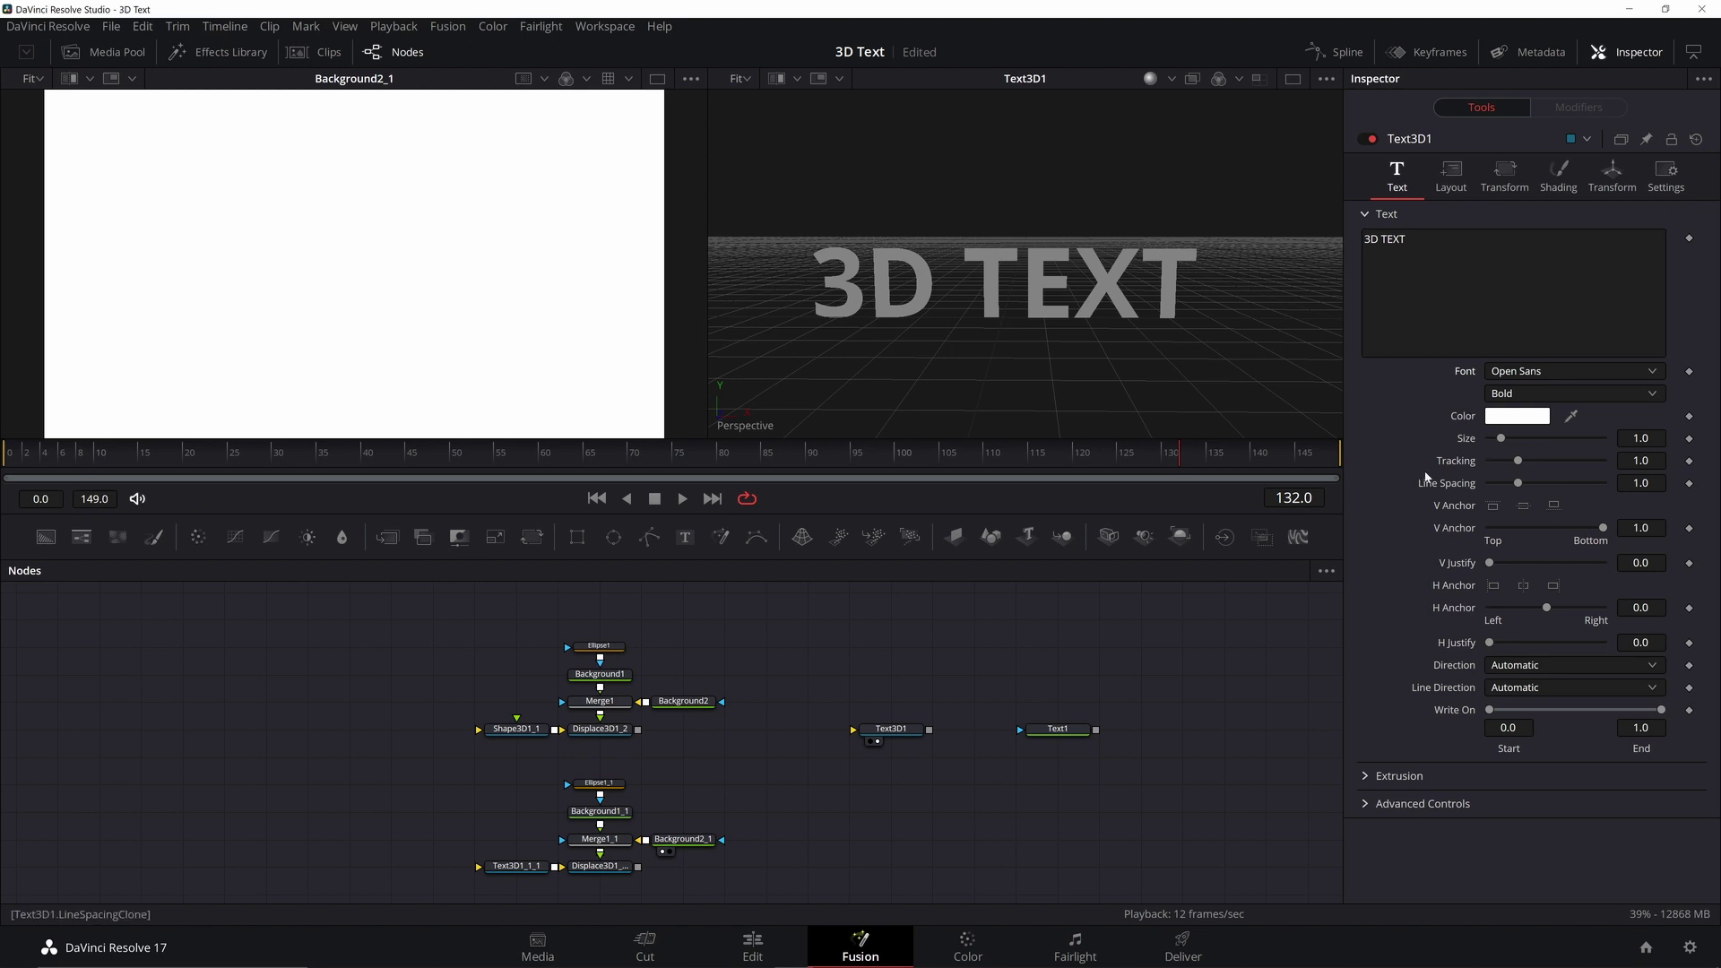
# Step: Try out Text3D1's tracking and Write On range, and set its line spacing to 1.543
pyautogui.moveTo(1518, 461); pyautogui.dragTo(1520, 467)
pyautogui.moveTo(1518, 483); pyautogui.dragTo(1521, 486)
pyautogui.moveTo(1661, 714); pyautogui.dragTo(1479, 713)
# Step: Save the project and give Text3D1 an extrusion depth of 0.0945
pyautogui.click(1366, 777)
pyautogui.scroll(-2, 1469, 724)
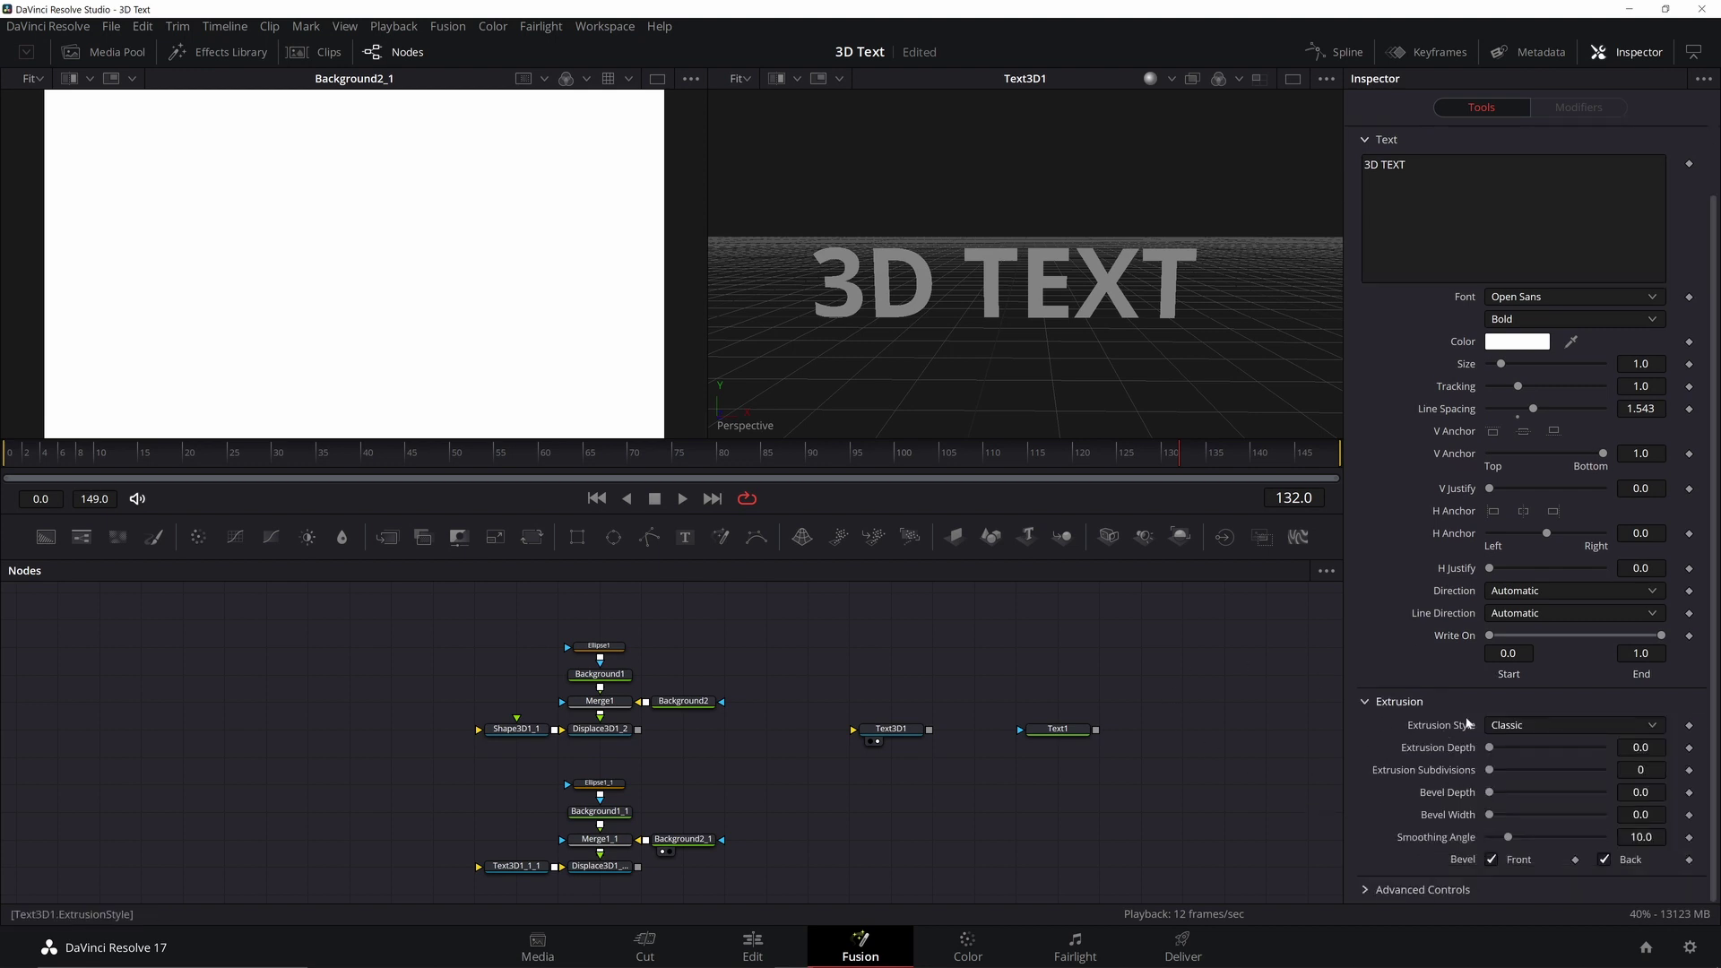
pyautogui.hotkey('ctrl', 's')
pyautogui.moveTo(1143, 306); pyautogui.dragTo(1098, 319)
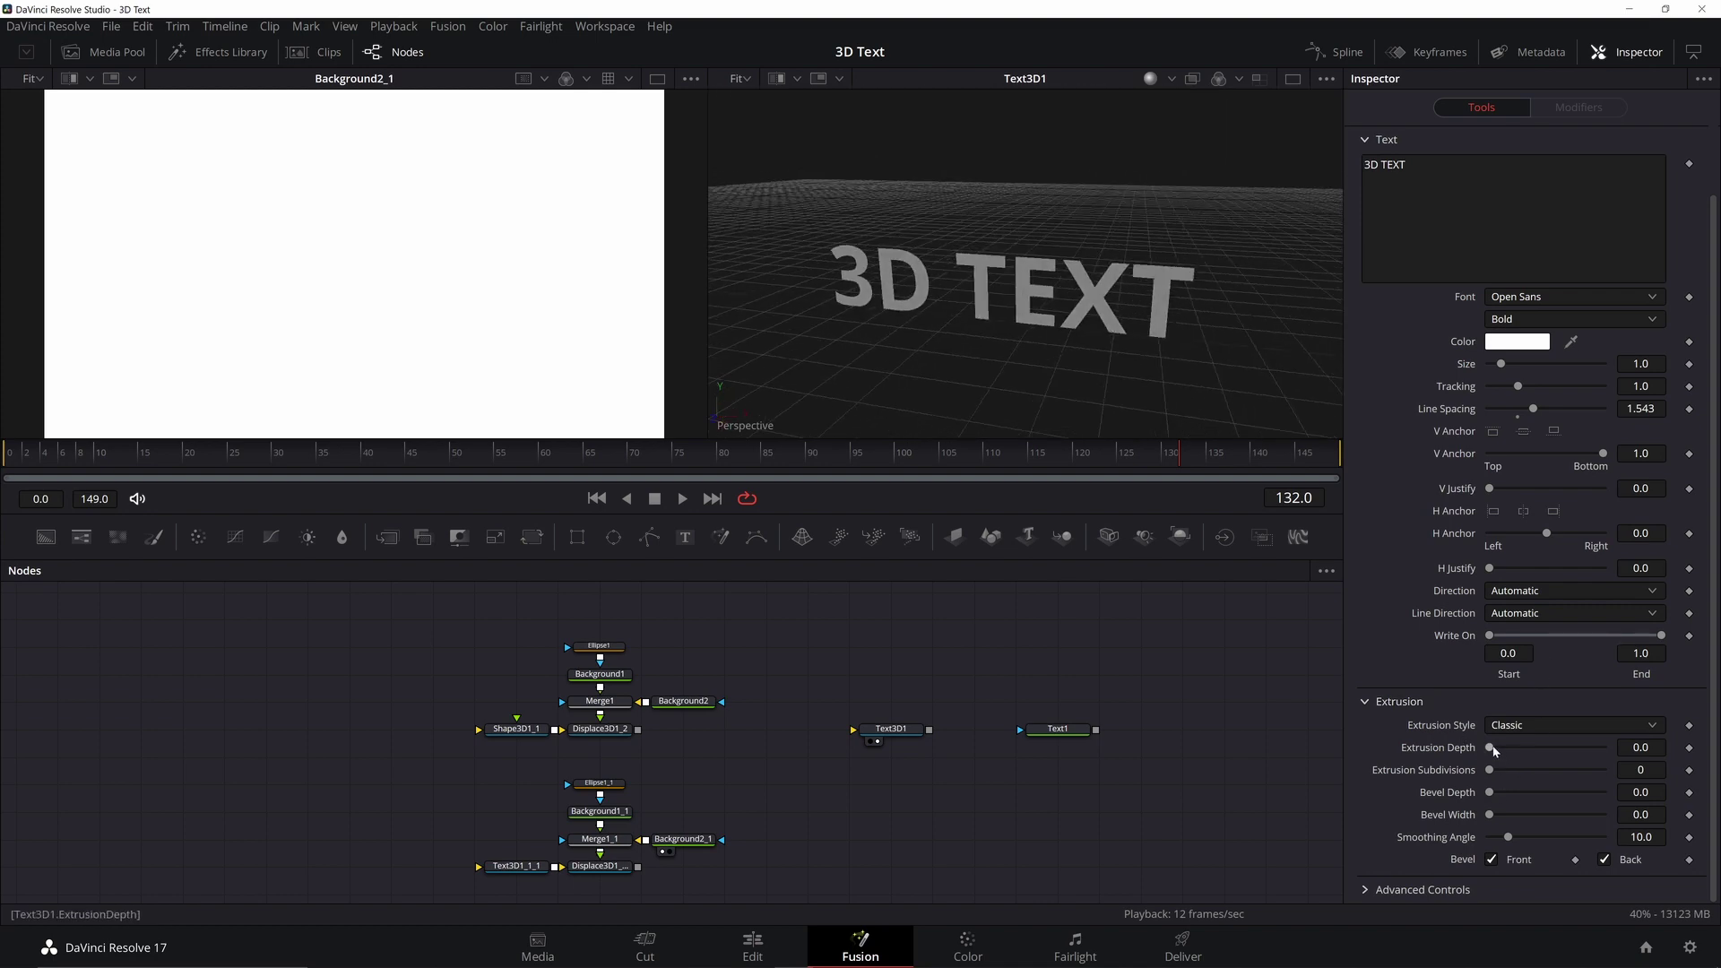
pyautogui.moveTo(1491, 748); pyautogui.dragTo(1540, 748)
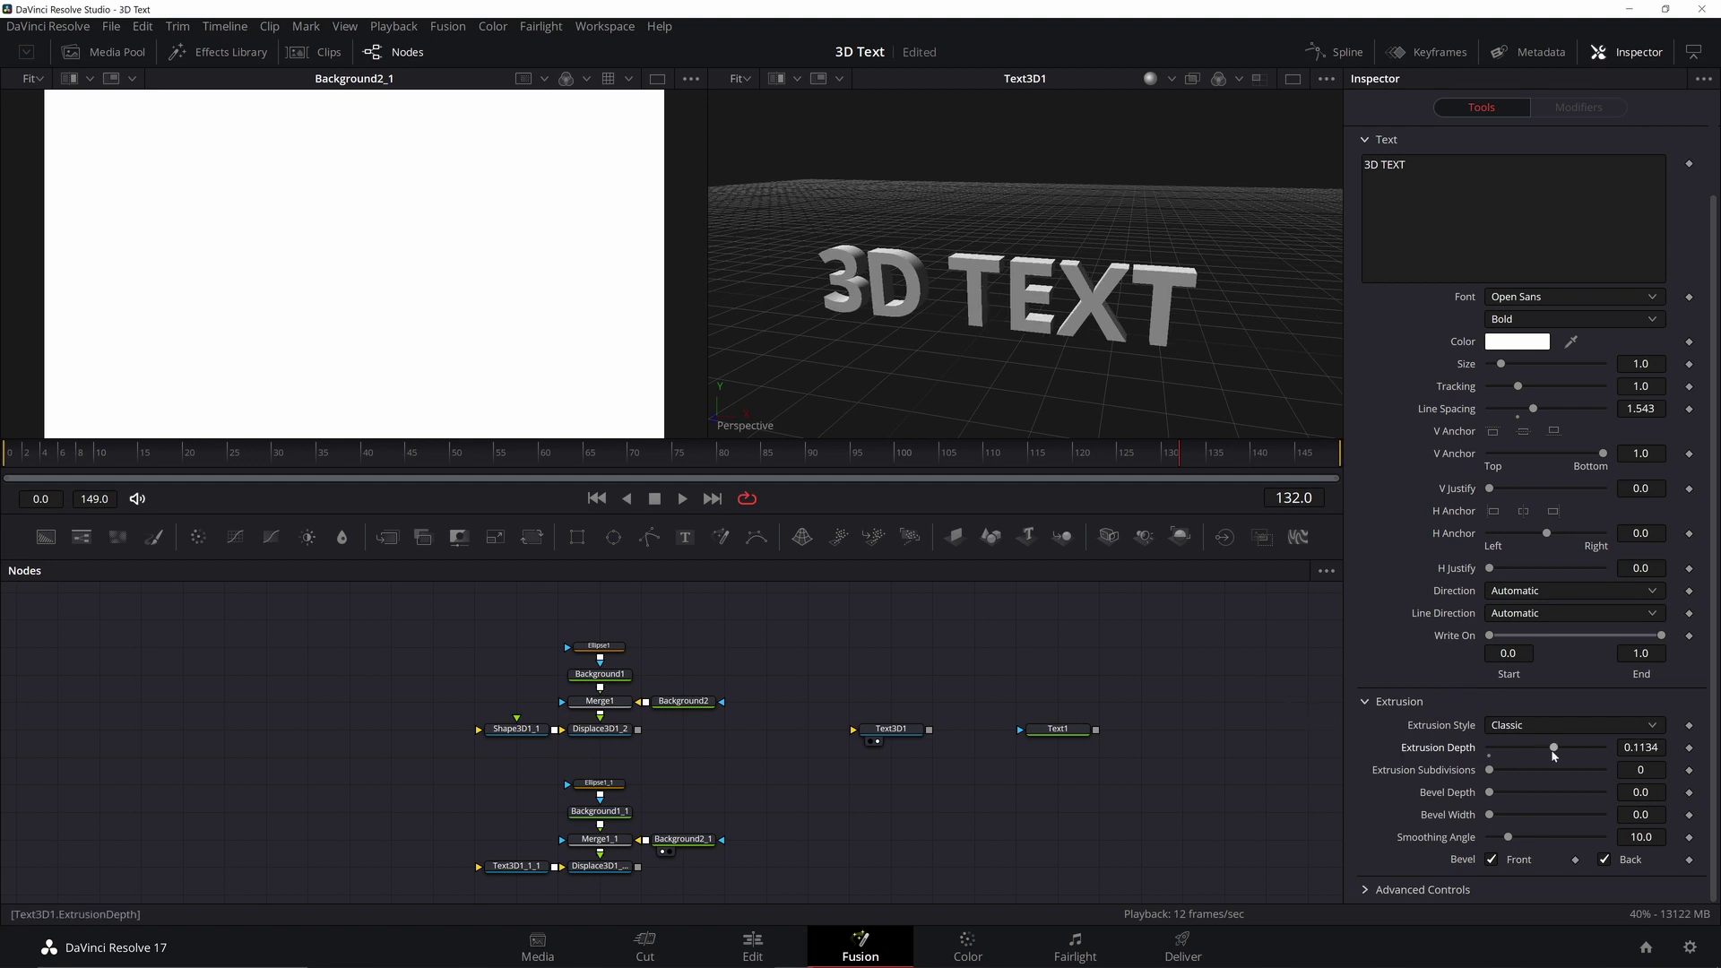
pyautogui.moveTo(1555, 754)
pyautogui.mouseDown()
pyautogui.moveTo(1530, 751)
pyautogui.moveTo(1546, 751)
pyautogui.mouseUp()
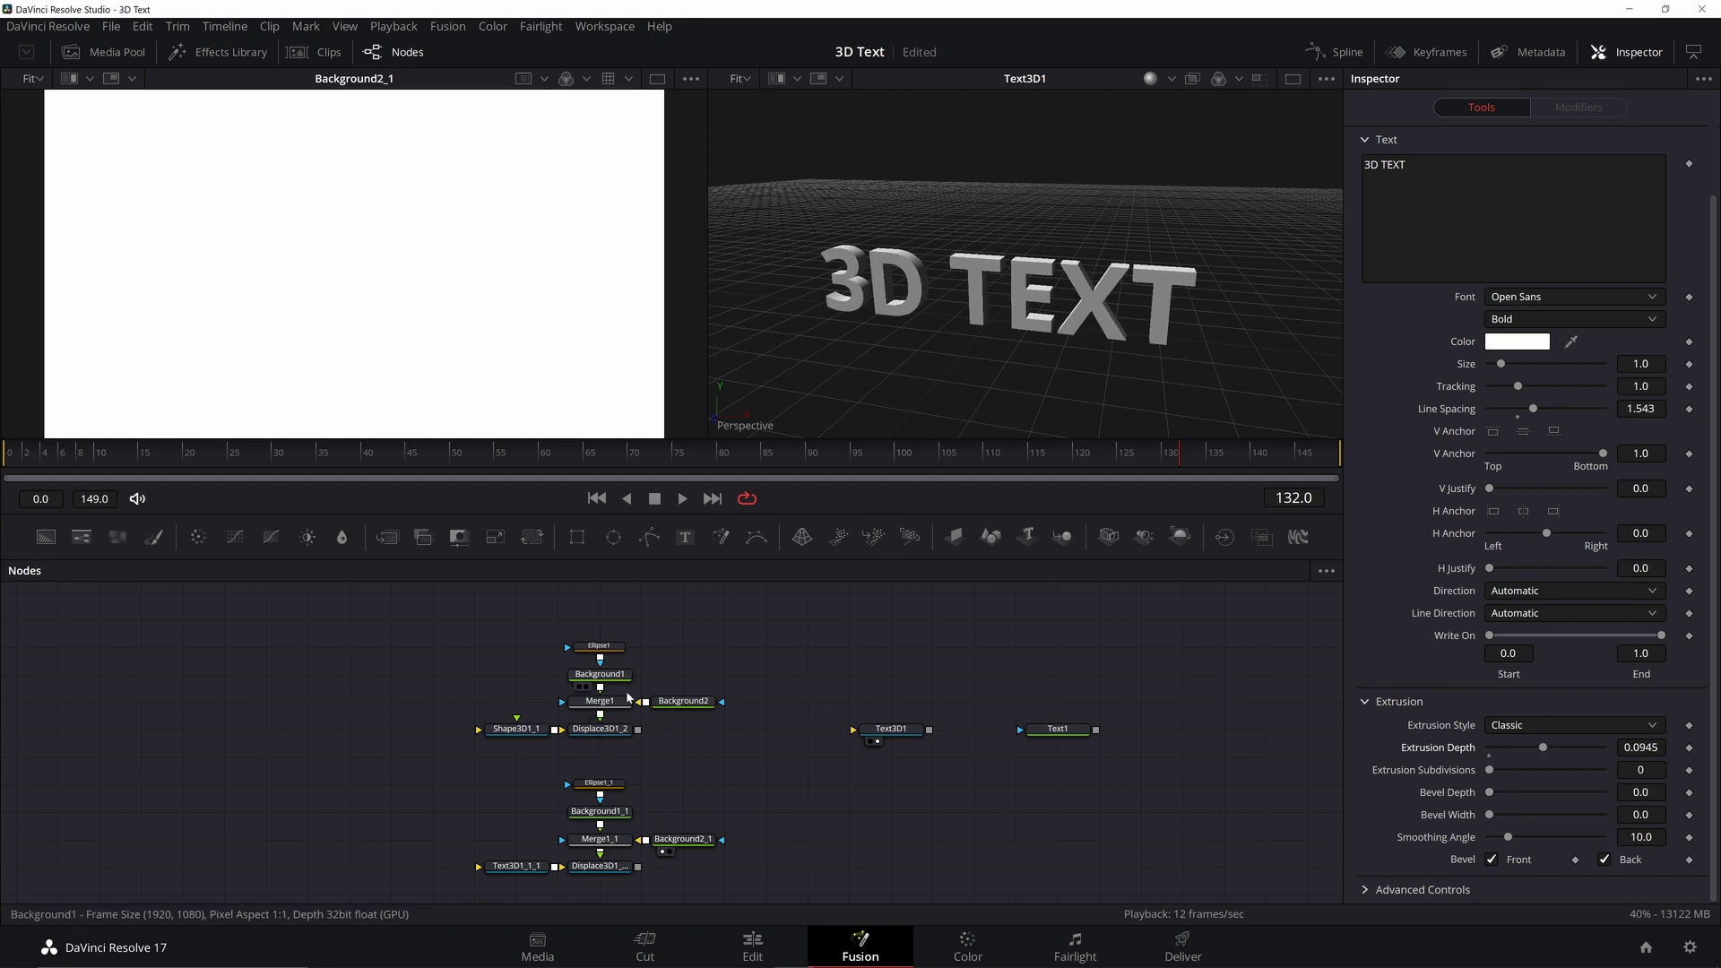
# Step: Load Shape3D1_1 into the first viewer and switch that viewer's shading to Lights
pyautogui.moveTo(516, 729); pyautogui.dragTo(490, 111)
pyautogui.click(536, 79)
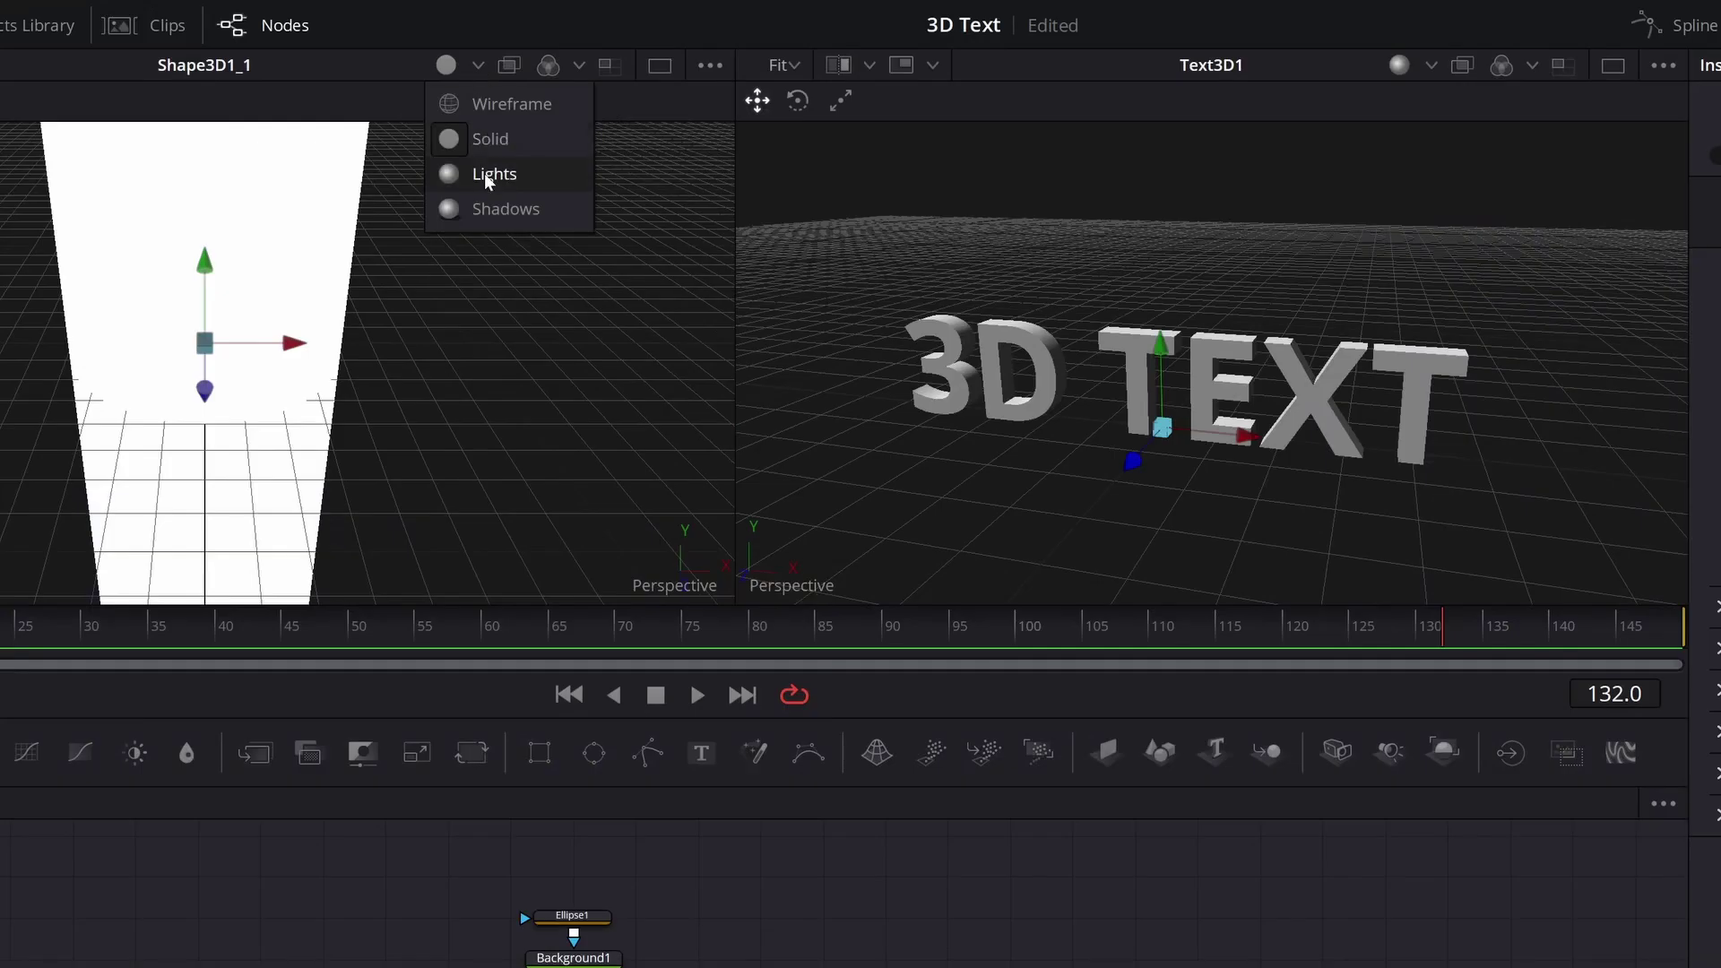
pyautogui.click(488, 175)
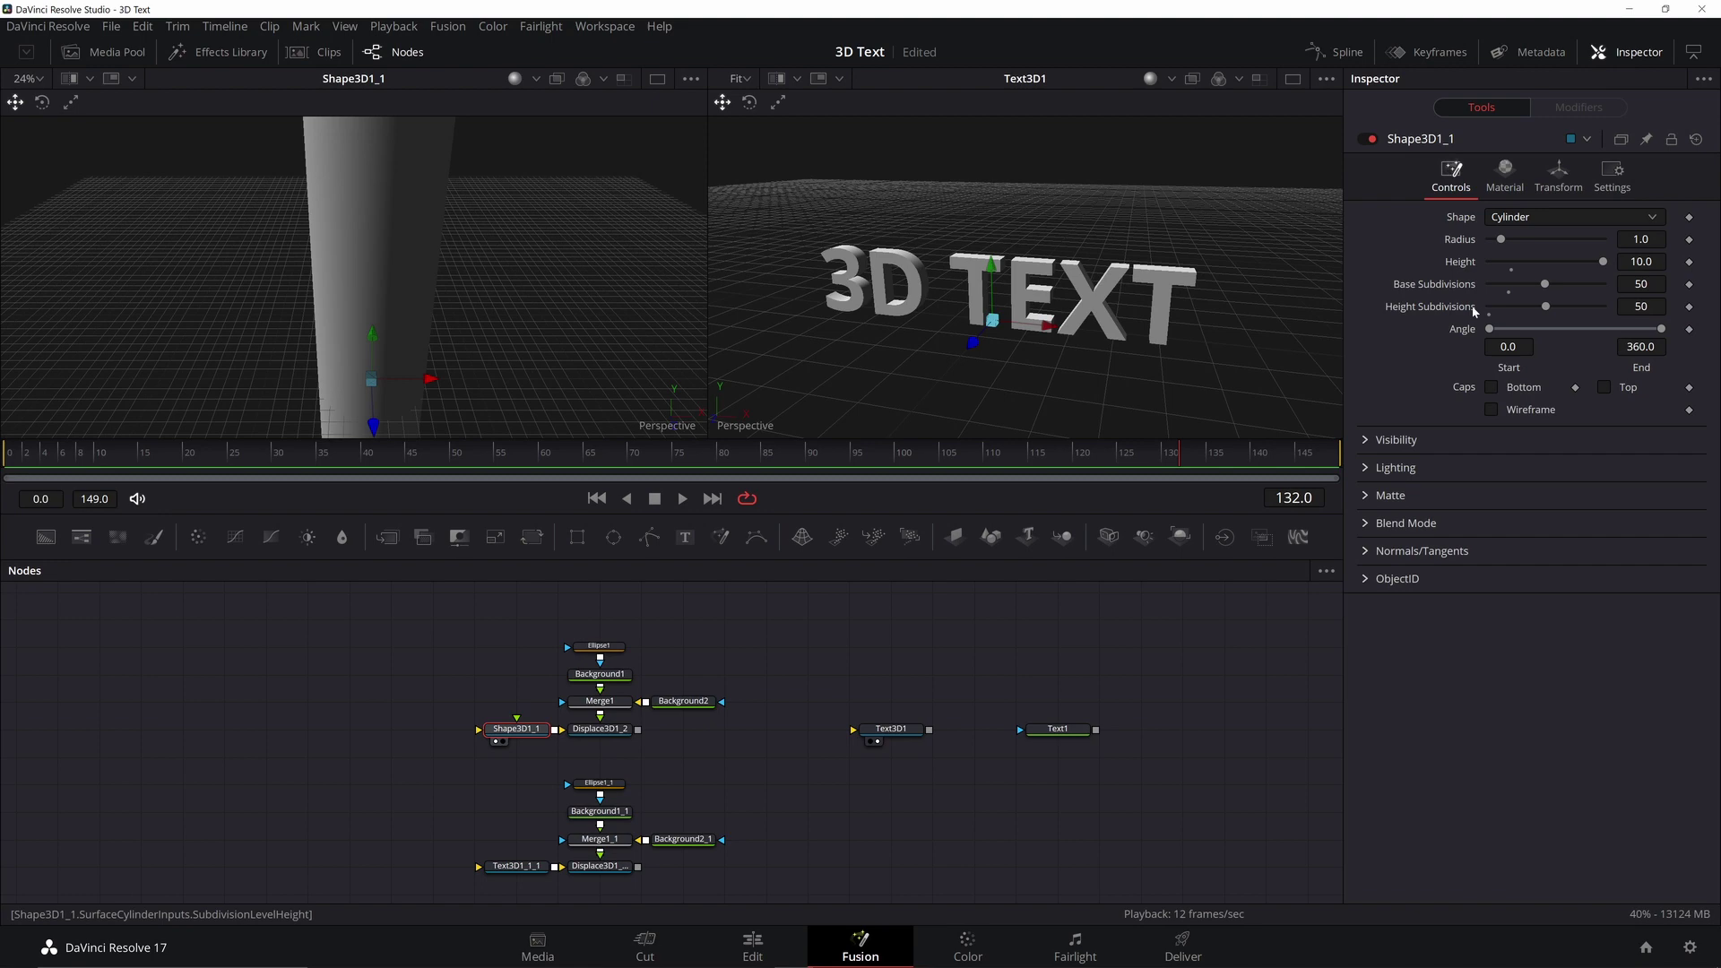
# Step: Try wireframe display on the cylinder with height 9.53, 13 base subdivisions and 17 height subdivisions, and undo the changes
pyautogui.click(1491, 410)
pyautogui.moveTo(1603, 262); pyautogui.dragTo(1495, 309)
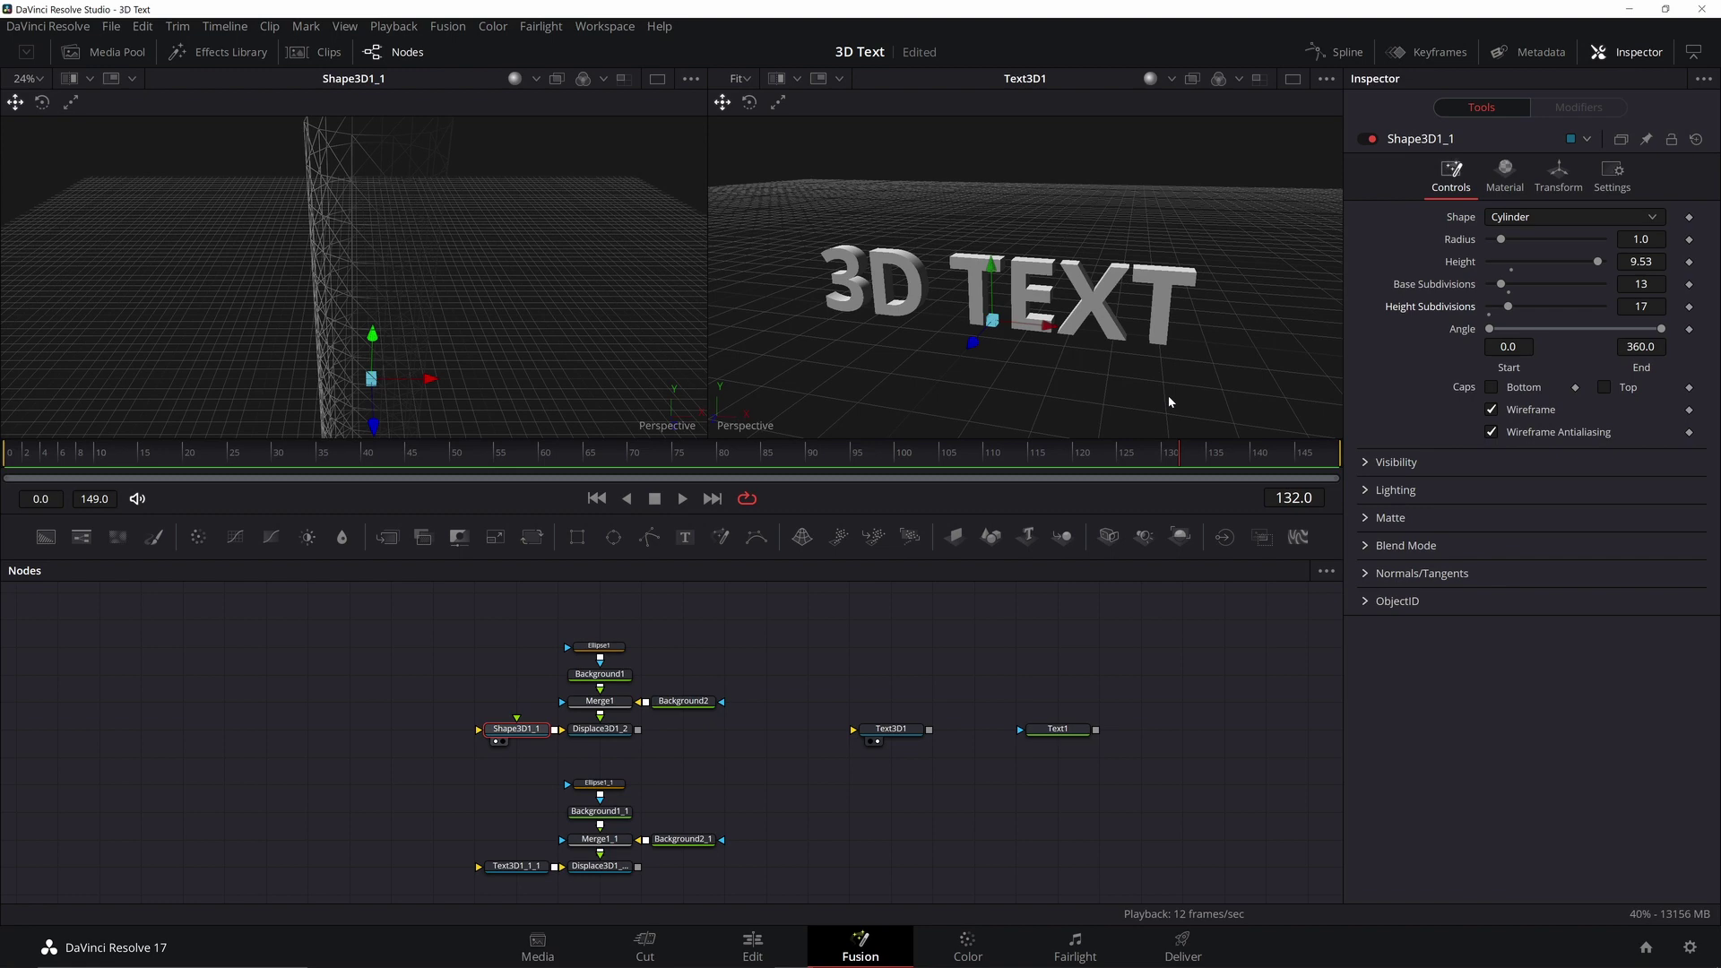
pyautogui.hotkey('ctrl', 'z')
pyautogui.hotkey('ctrl', 'z')
# Step: Try an X Scale of 15.75 on FastNoise1, undo it, and test the Y Scale before returning it to 0
pyautogui.moveTo(1560, 748)
pyautogui.mouseDown()
pyautogui.moveTo(1514, 753)
pyautogui.moveTo(1556, 748)
pyautogui.mouseUp()
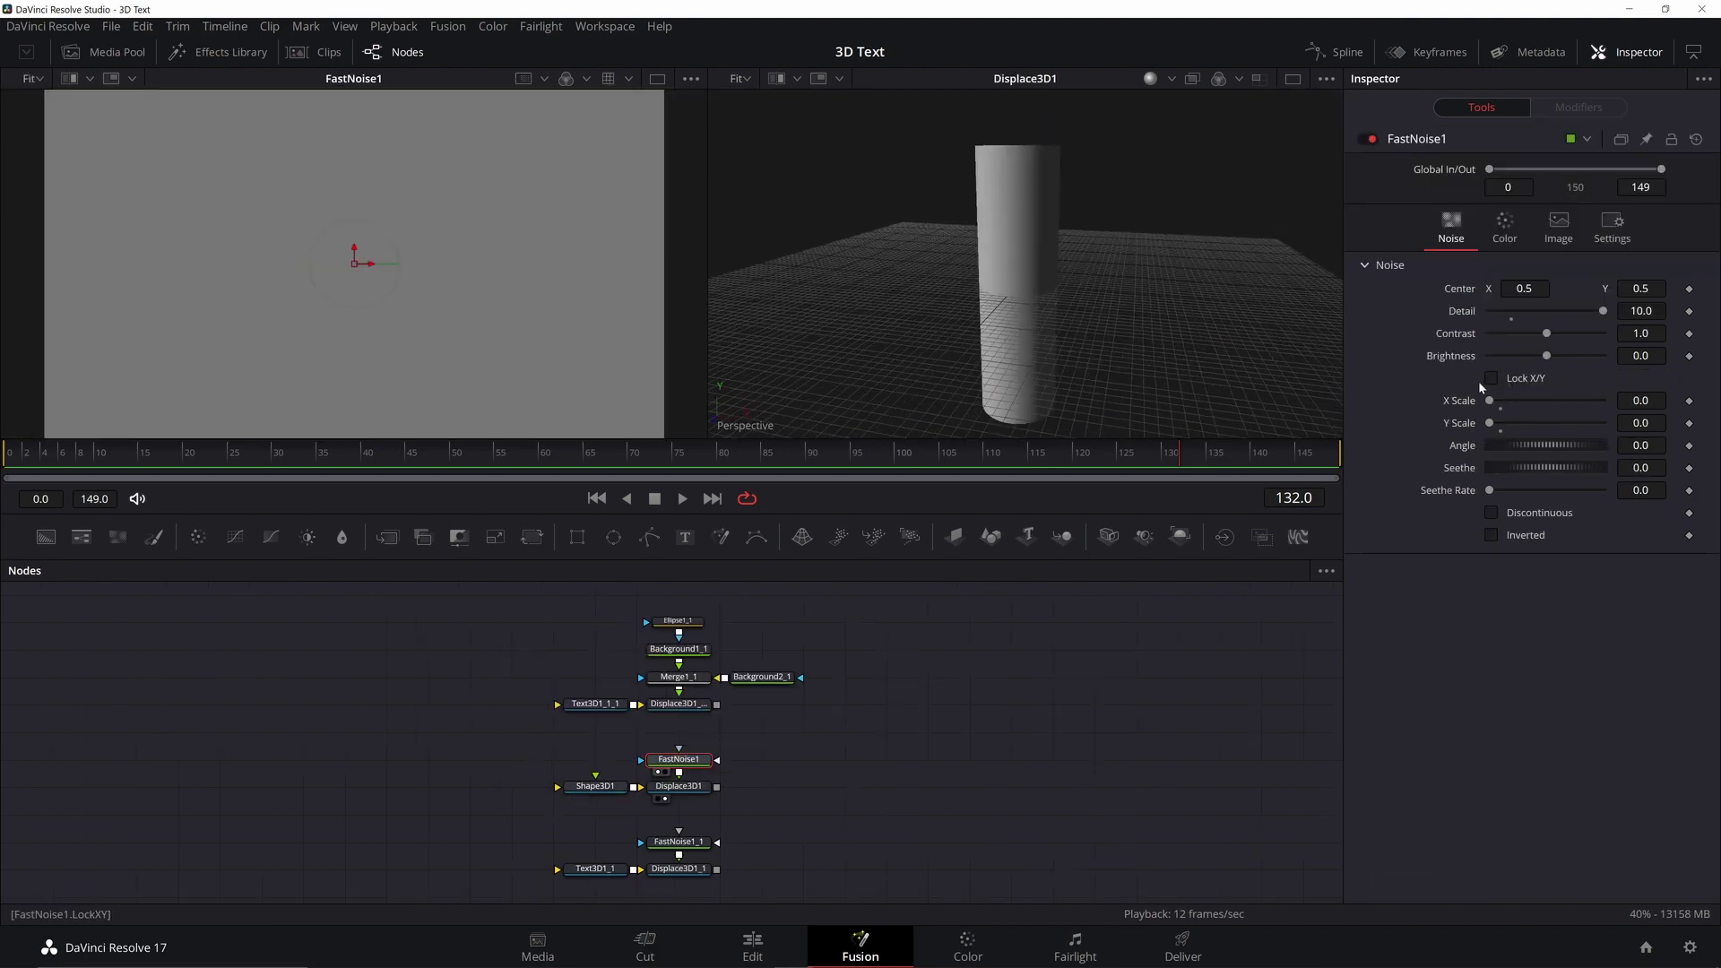
pyautogui.moveTo(1490, 402); pyautogui.dragTo(1579, 401)
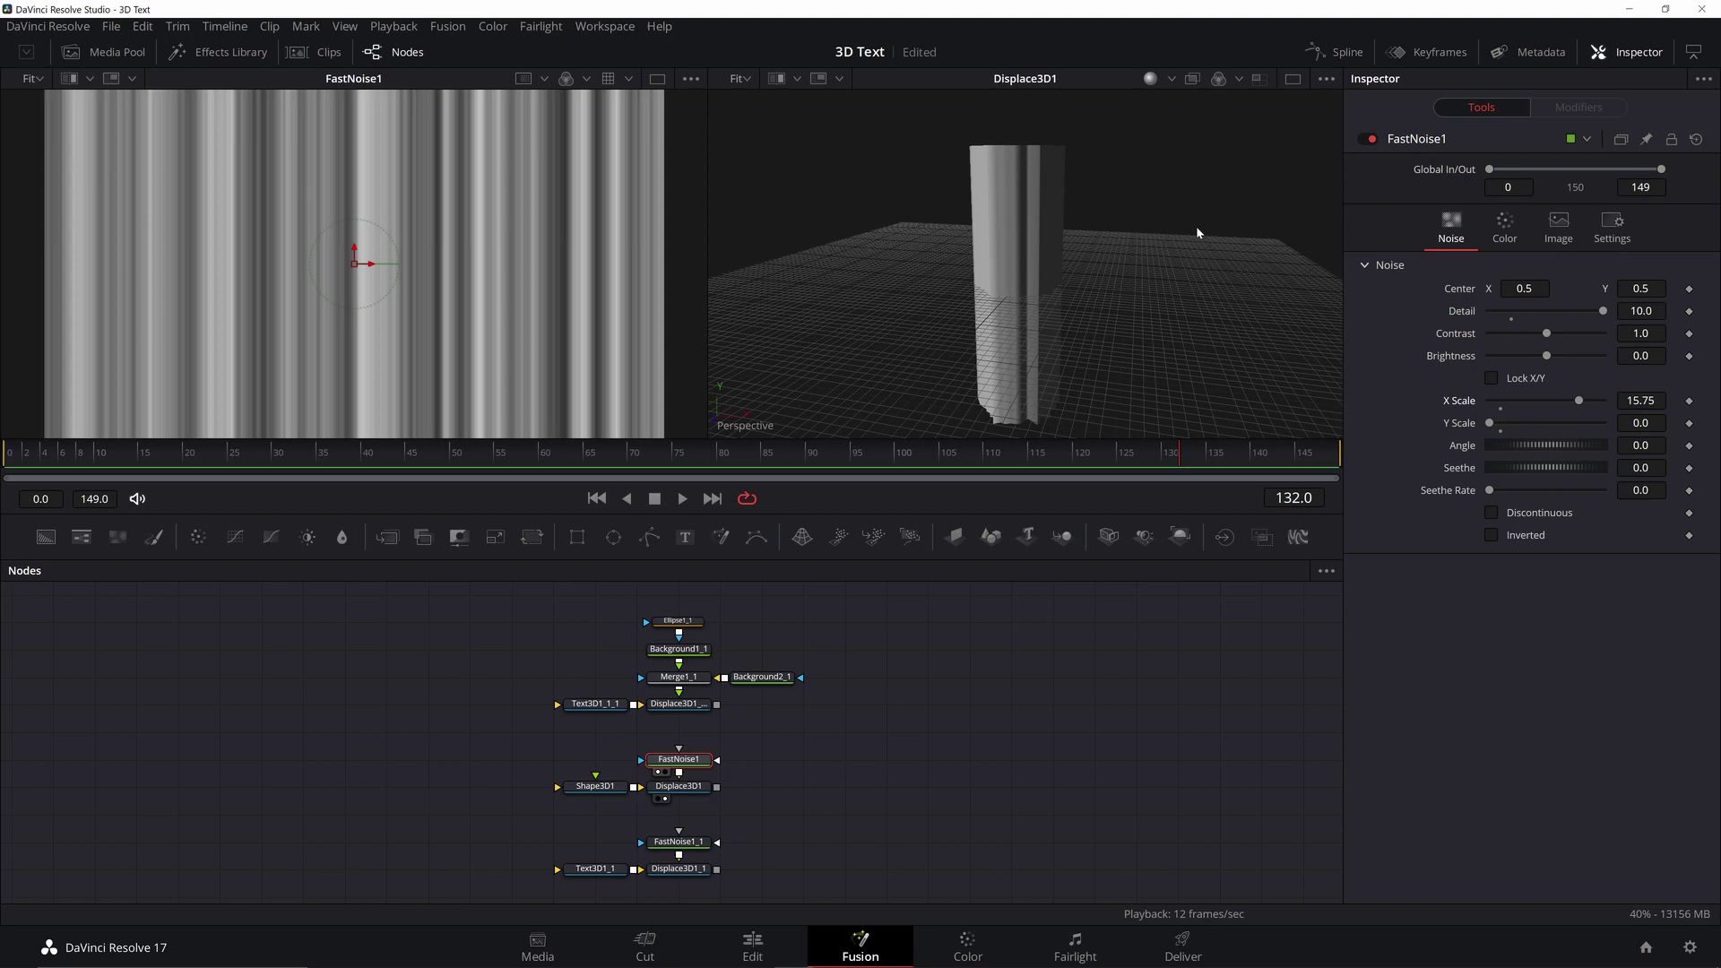
pyautogui.moveTo(1201, 324); pyautogui.dragTo(1198, 299)
pyautogui.hotkey('ctrl', 'z')
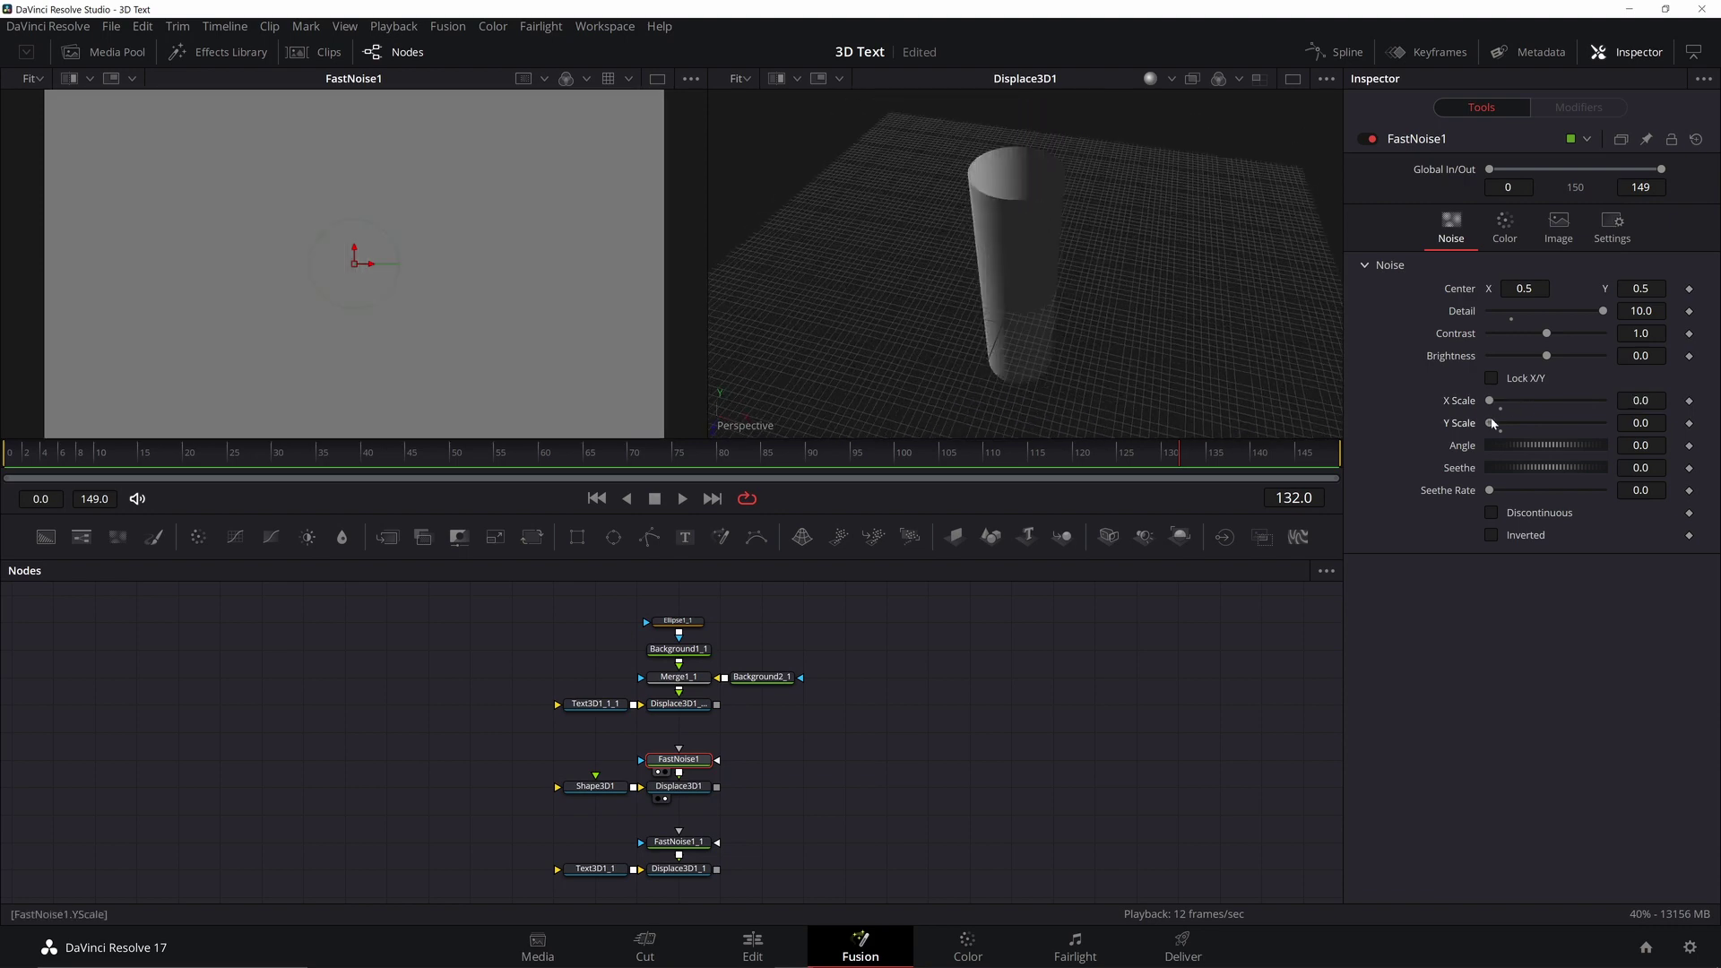
pyautogui.moveTo(1492, 423); pyautogui.dragTo(1425, 419)
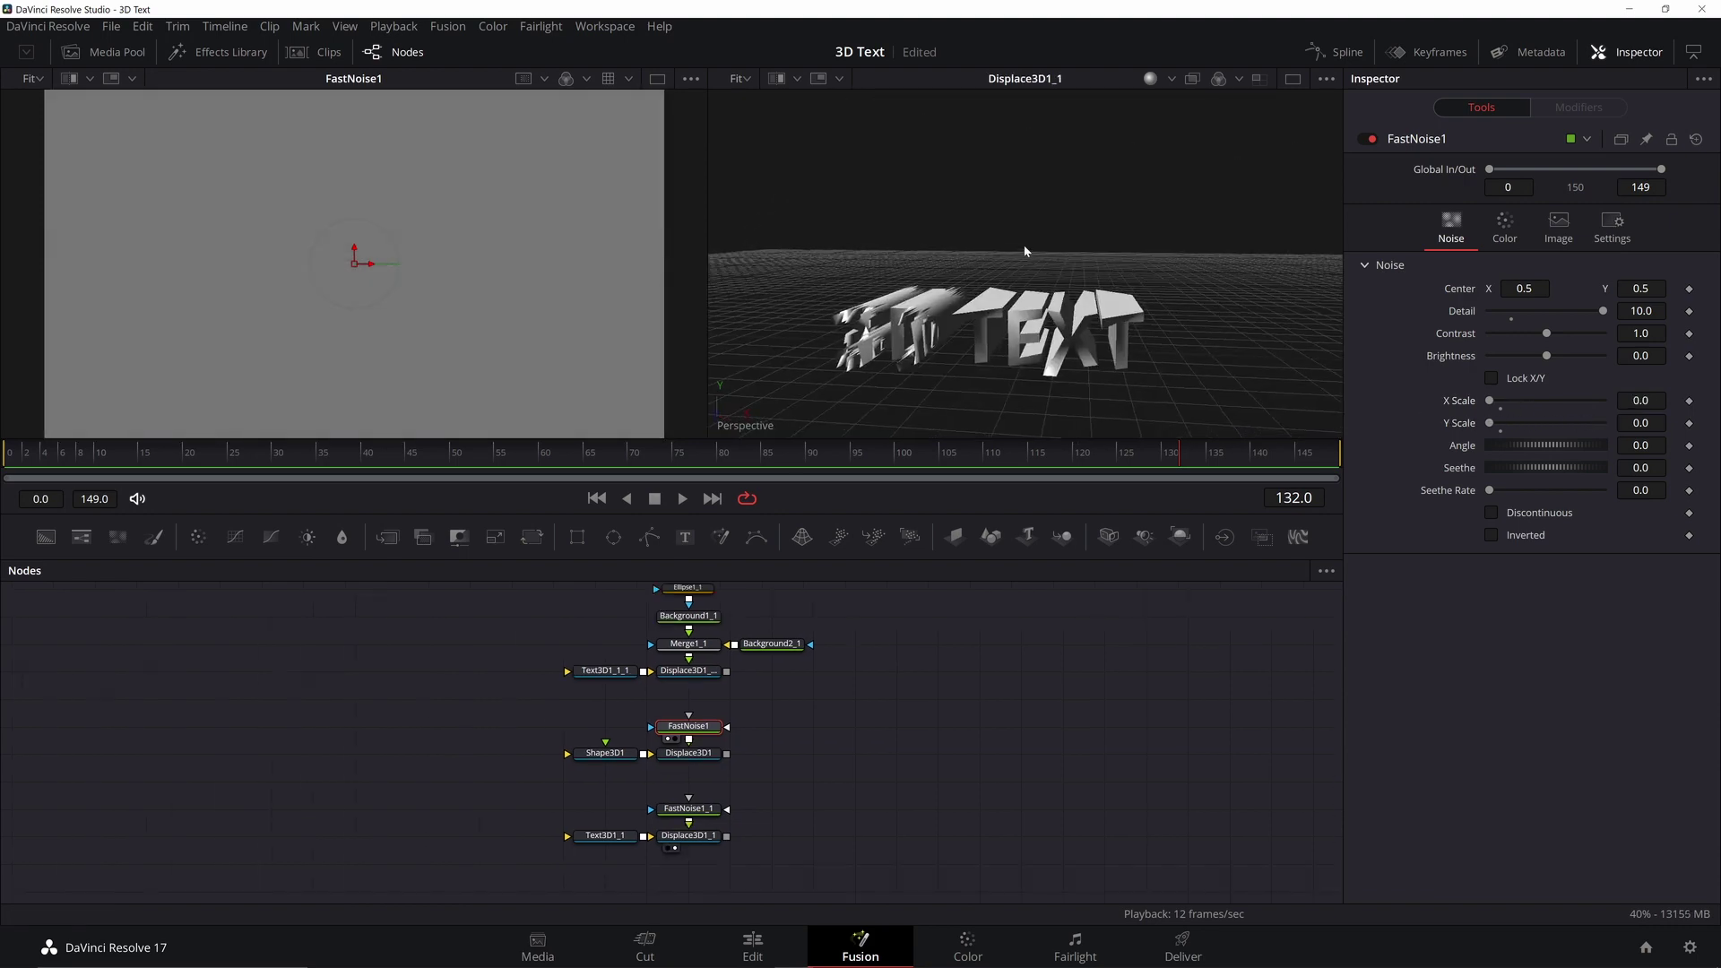
# Step: Examine the noise-displaced text of Displace3D1_1 up close from different angles
pyautogui.scroll(3, 1026, 251)
pyautogui.moveTo(968, 305); pyautogui.dragTo(1018, 307)
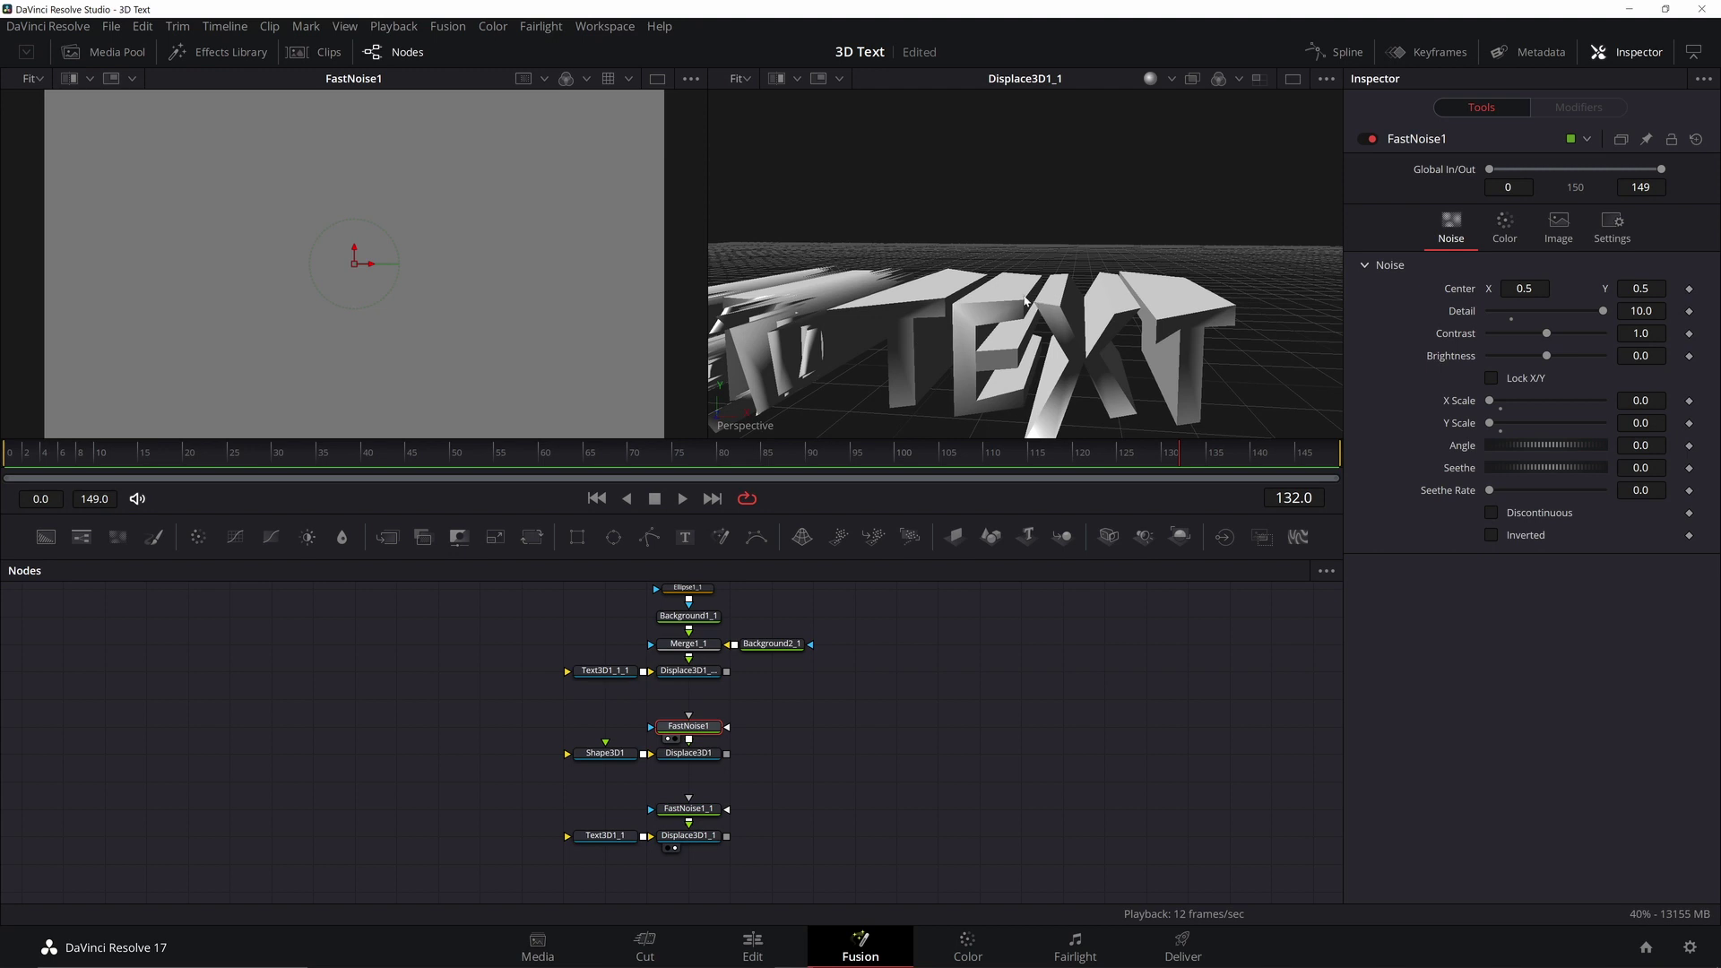
pyautogui.moveTo(997, 385); pyautogui.dragTo(1090, 315)
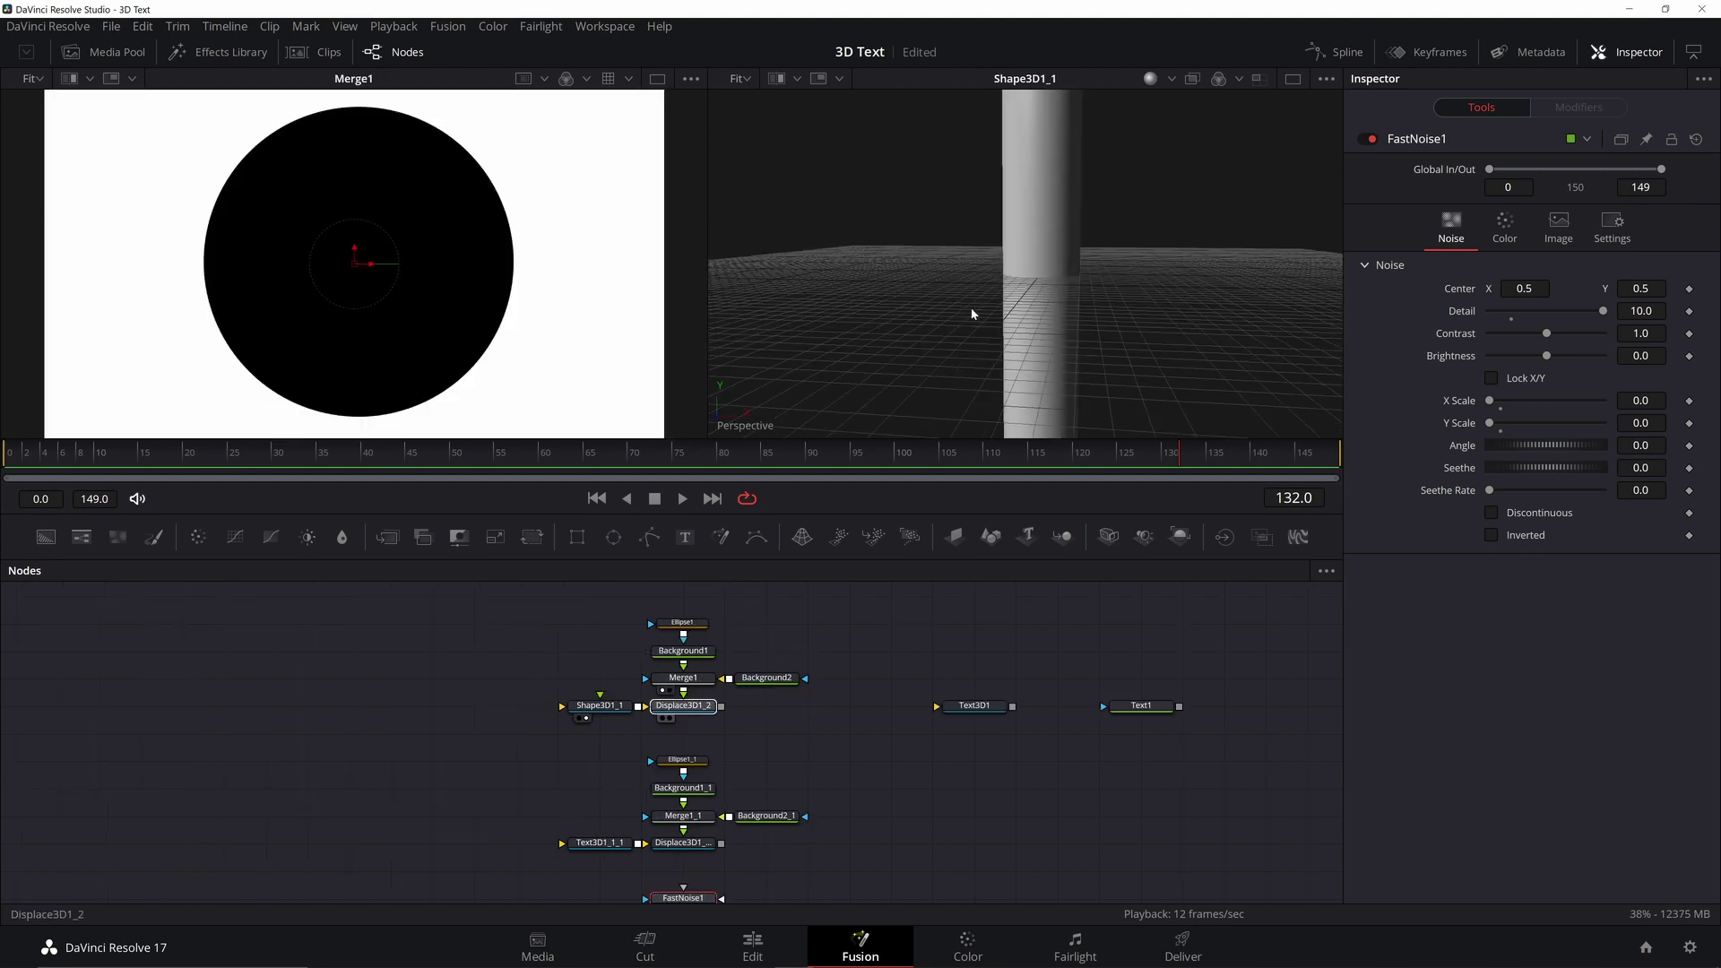
# Step: Show Displace3D1_2 in the second viewer and shift the Ellipse1 mask's centre horizontally to move the displacement
pyautogui.press('2')
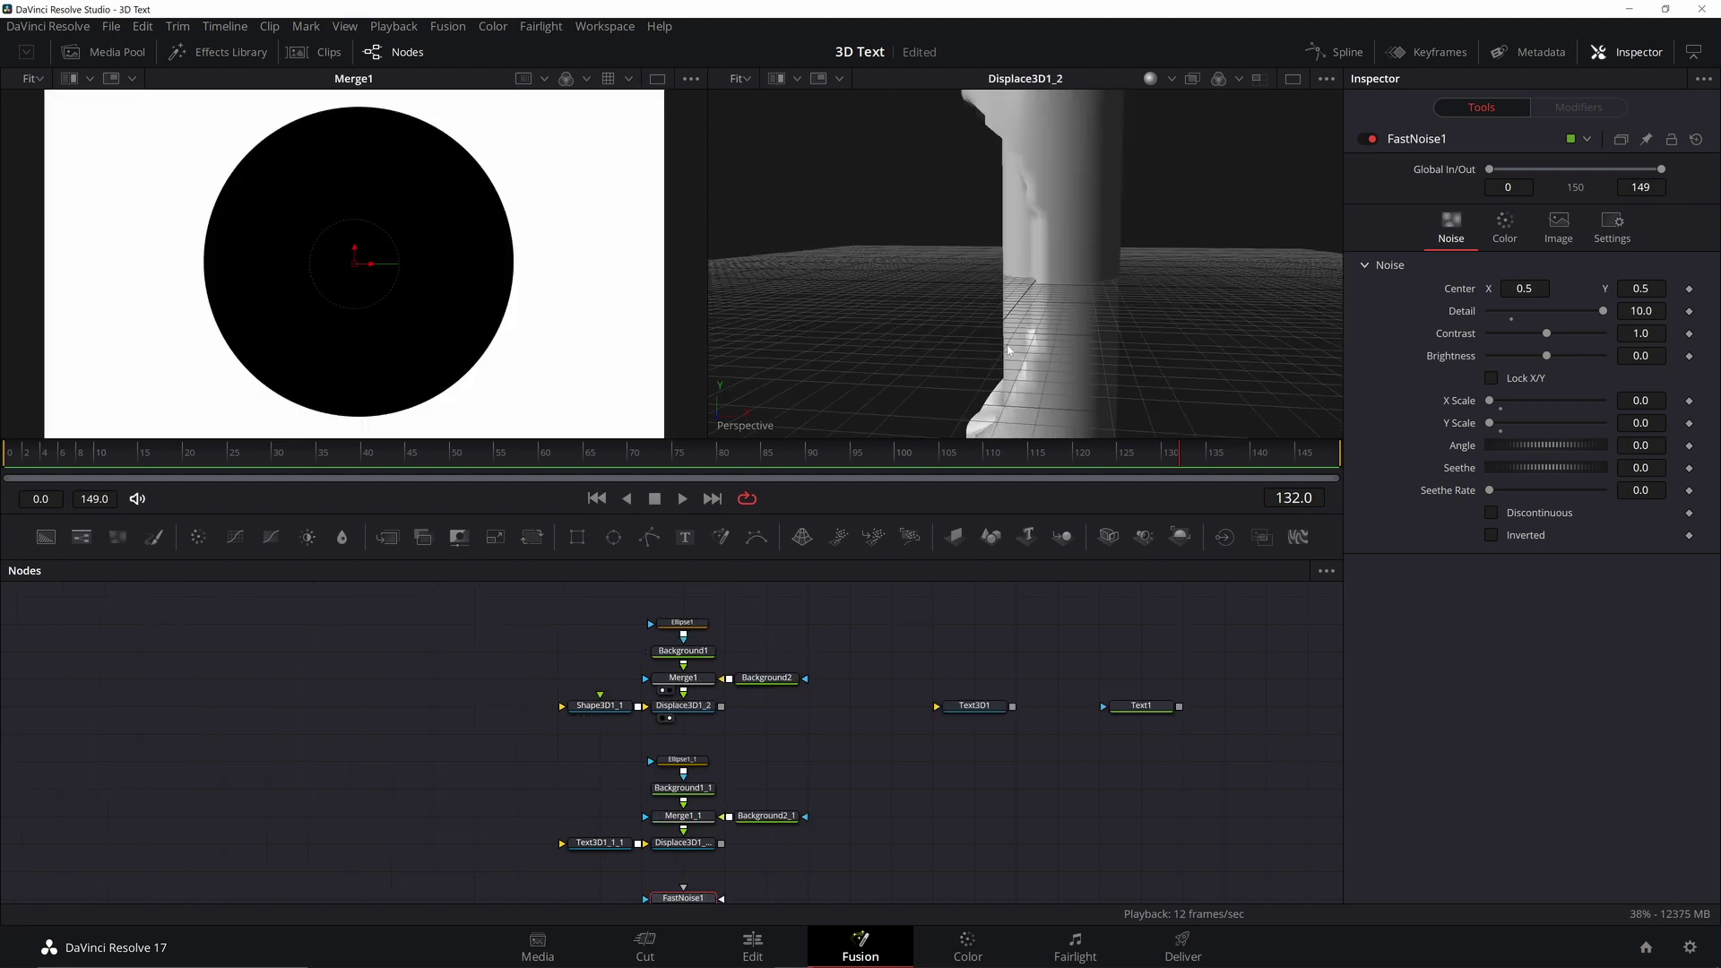
pyautogui.click(672, 622)
pyautogui.moveTo(358, 262); pyautogui.dragTo(484, 255)
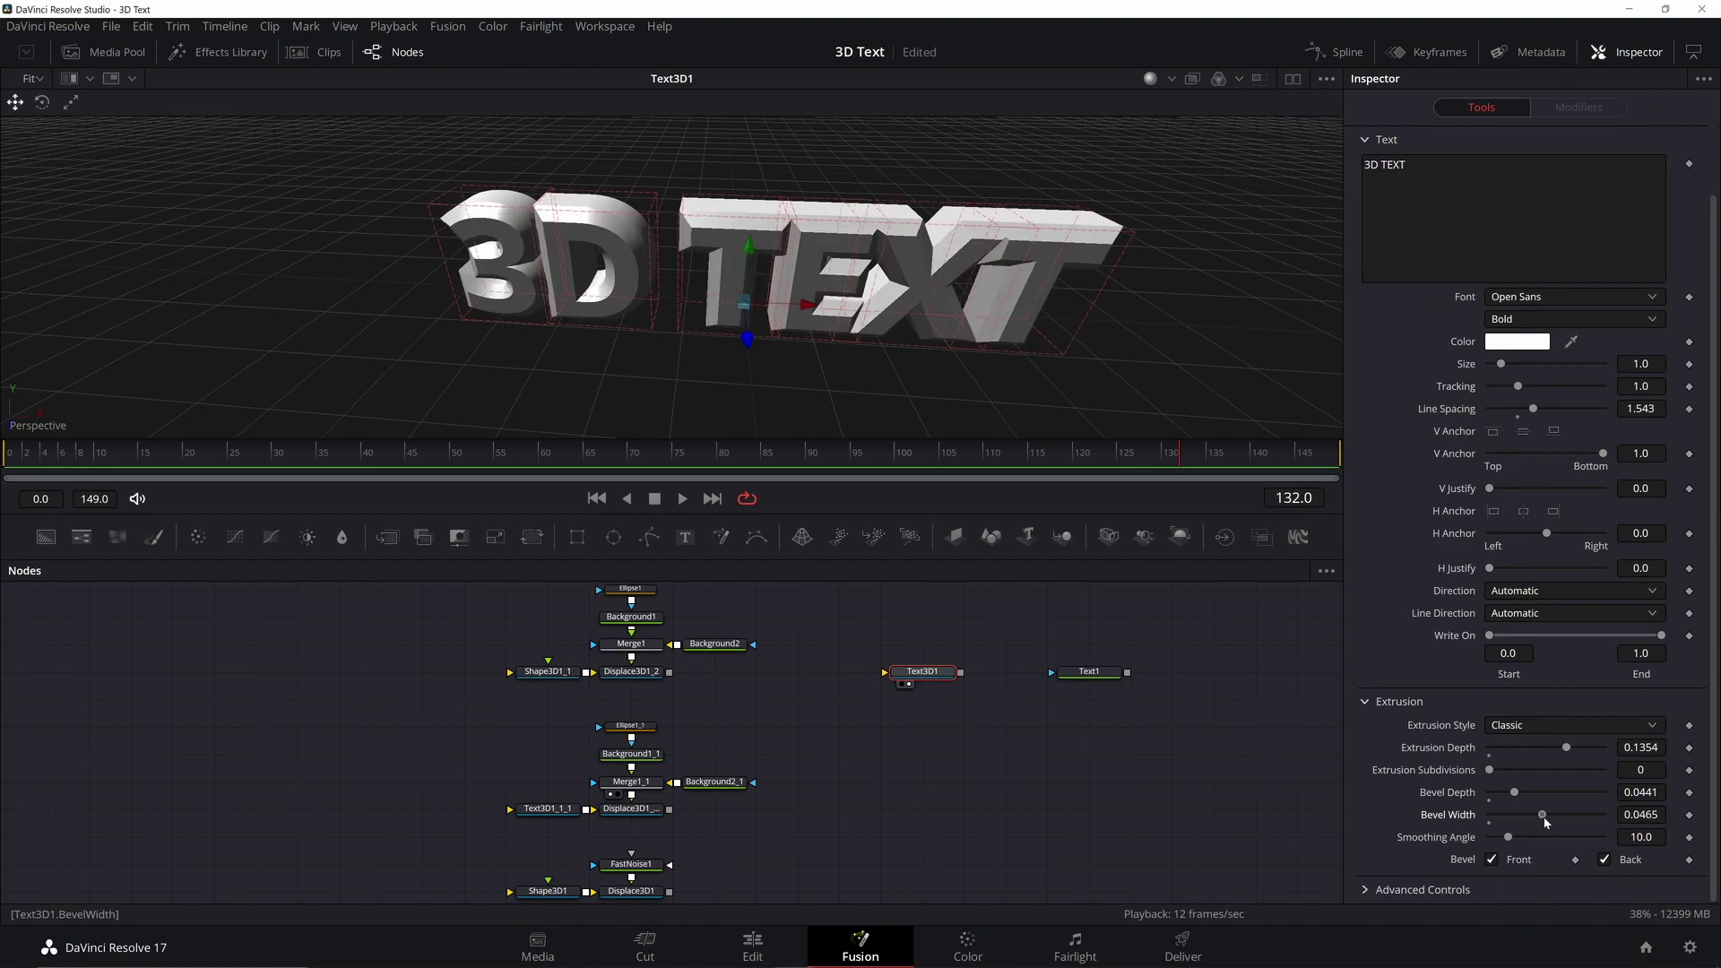
# Step: Link Text3D1's Bevel Depth to the expression BevelWidth and set the Bevel Width to 0.0094
pyautogui.moveTo(1461, 852); pyautogui.dragTo(1373, 853)
pyautogui.moveTo(1487, 823); pyautogui.dragTo(1526, 832)
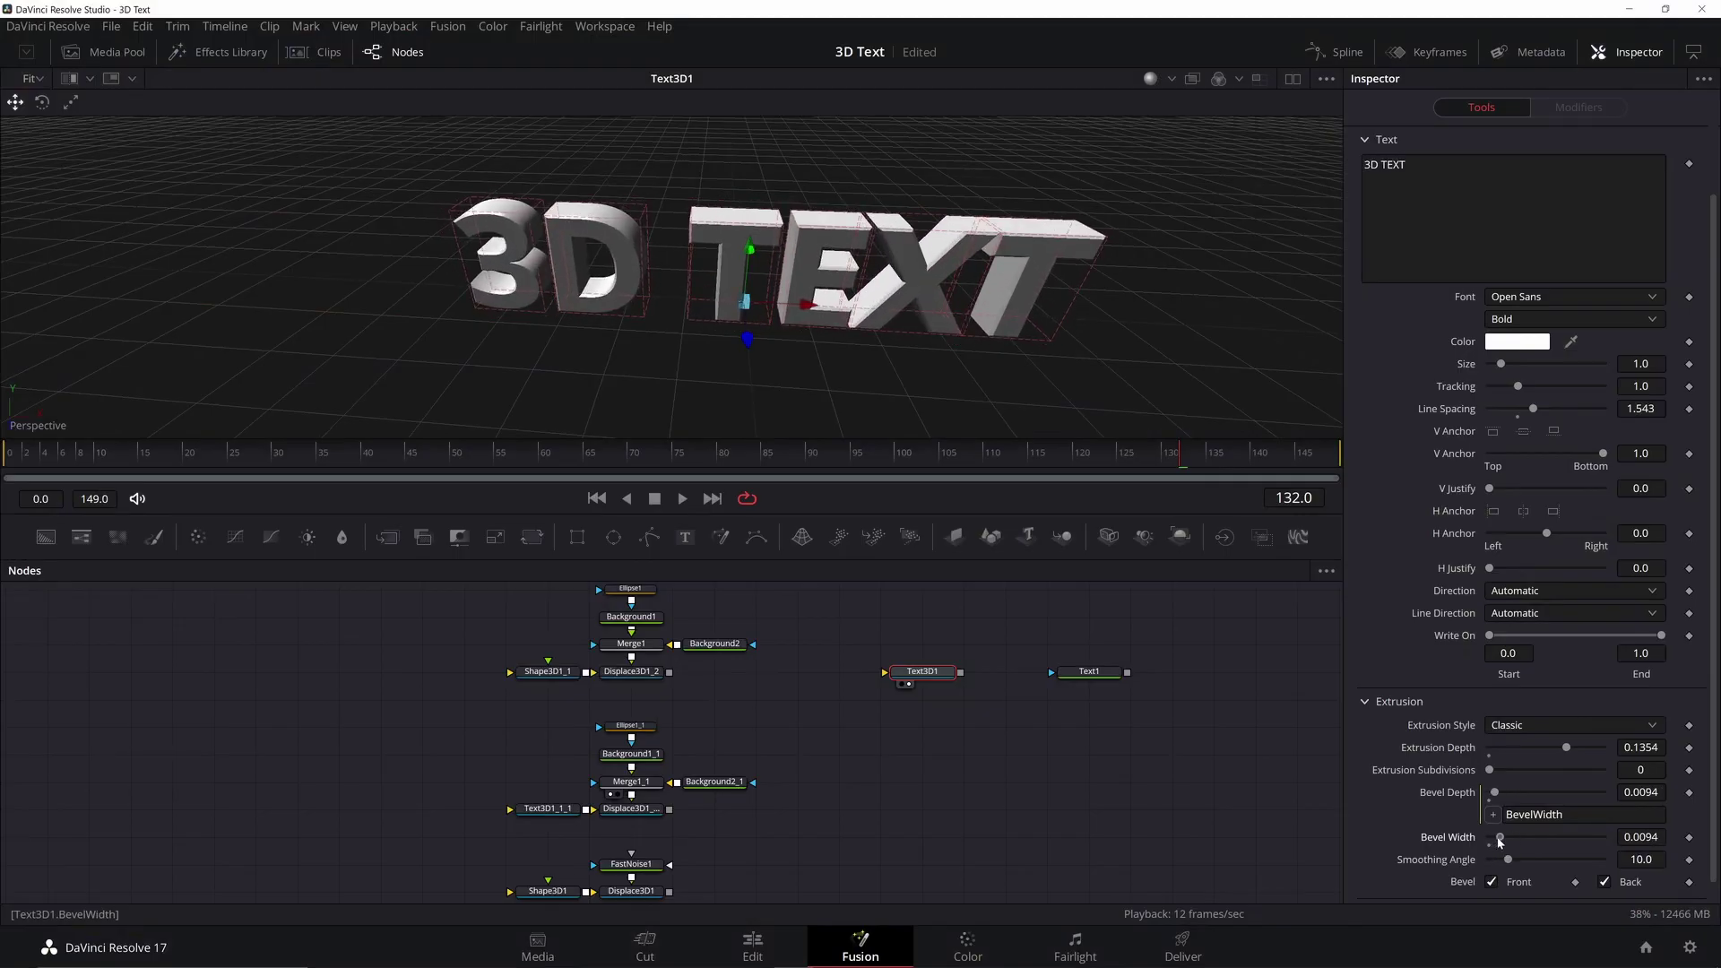
# Step: Switch Text3D1's extrusion style to Custom and view the letters from the side
pyautogui.scroll(-1, 1533, 728)
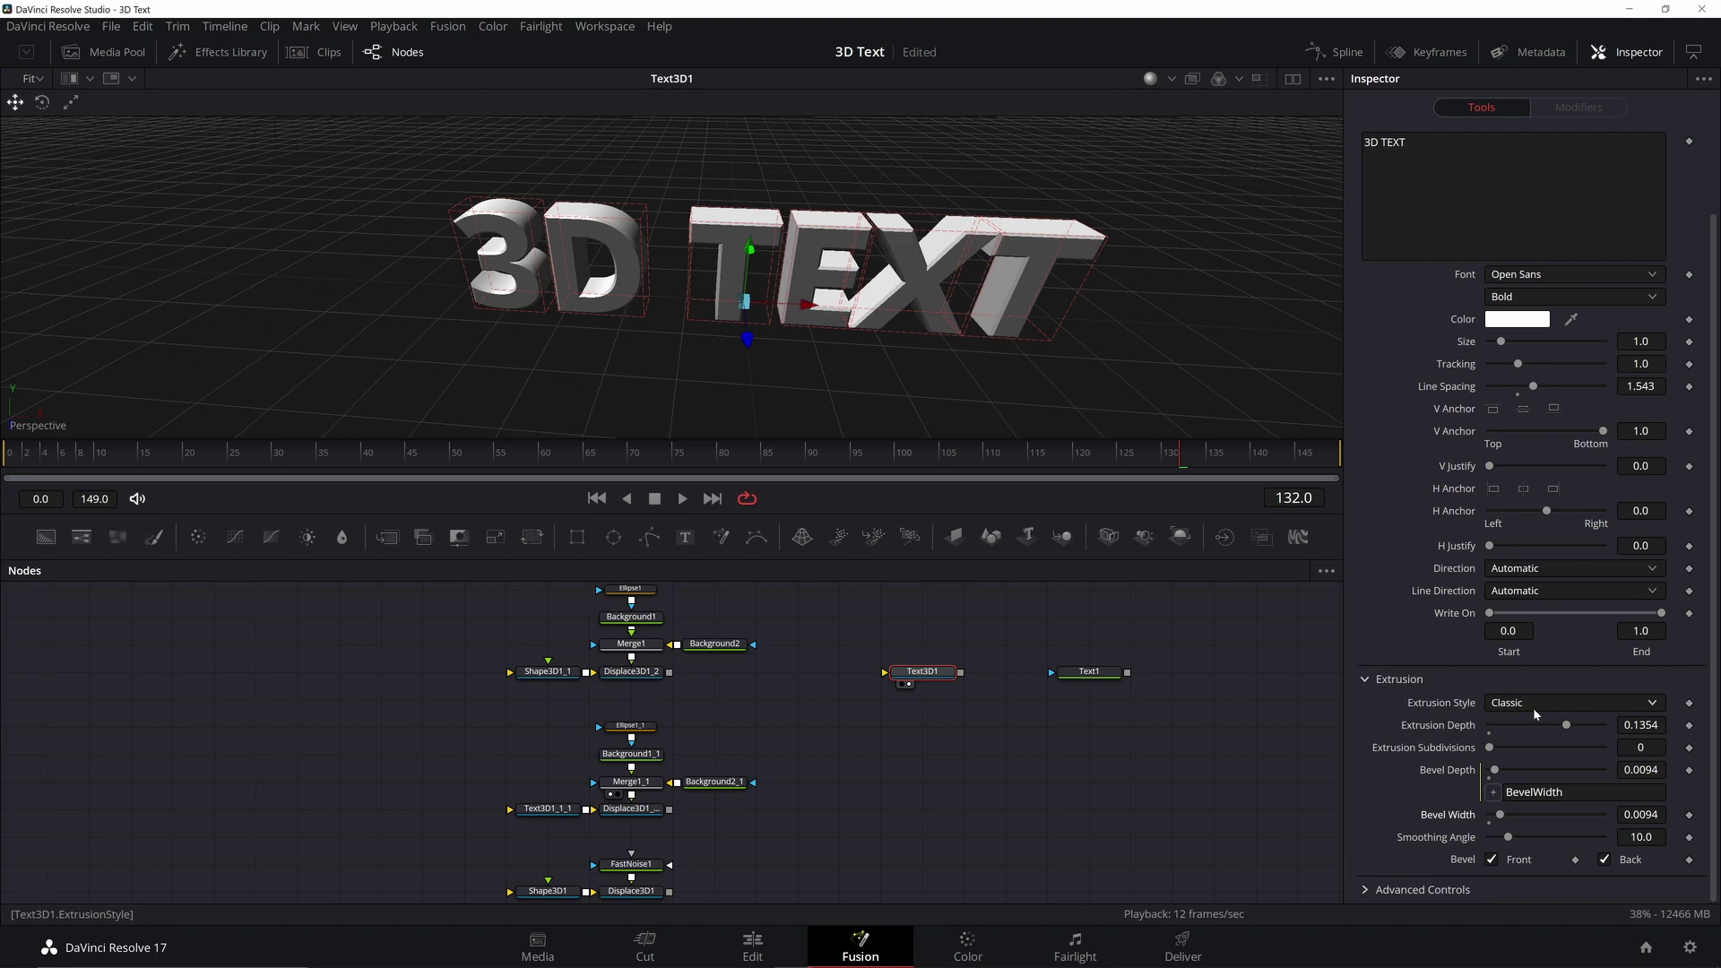
pyautogui.click(1545, 705)
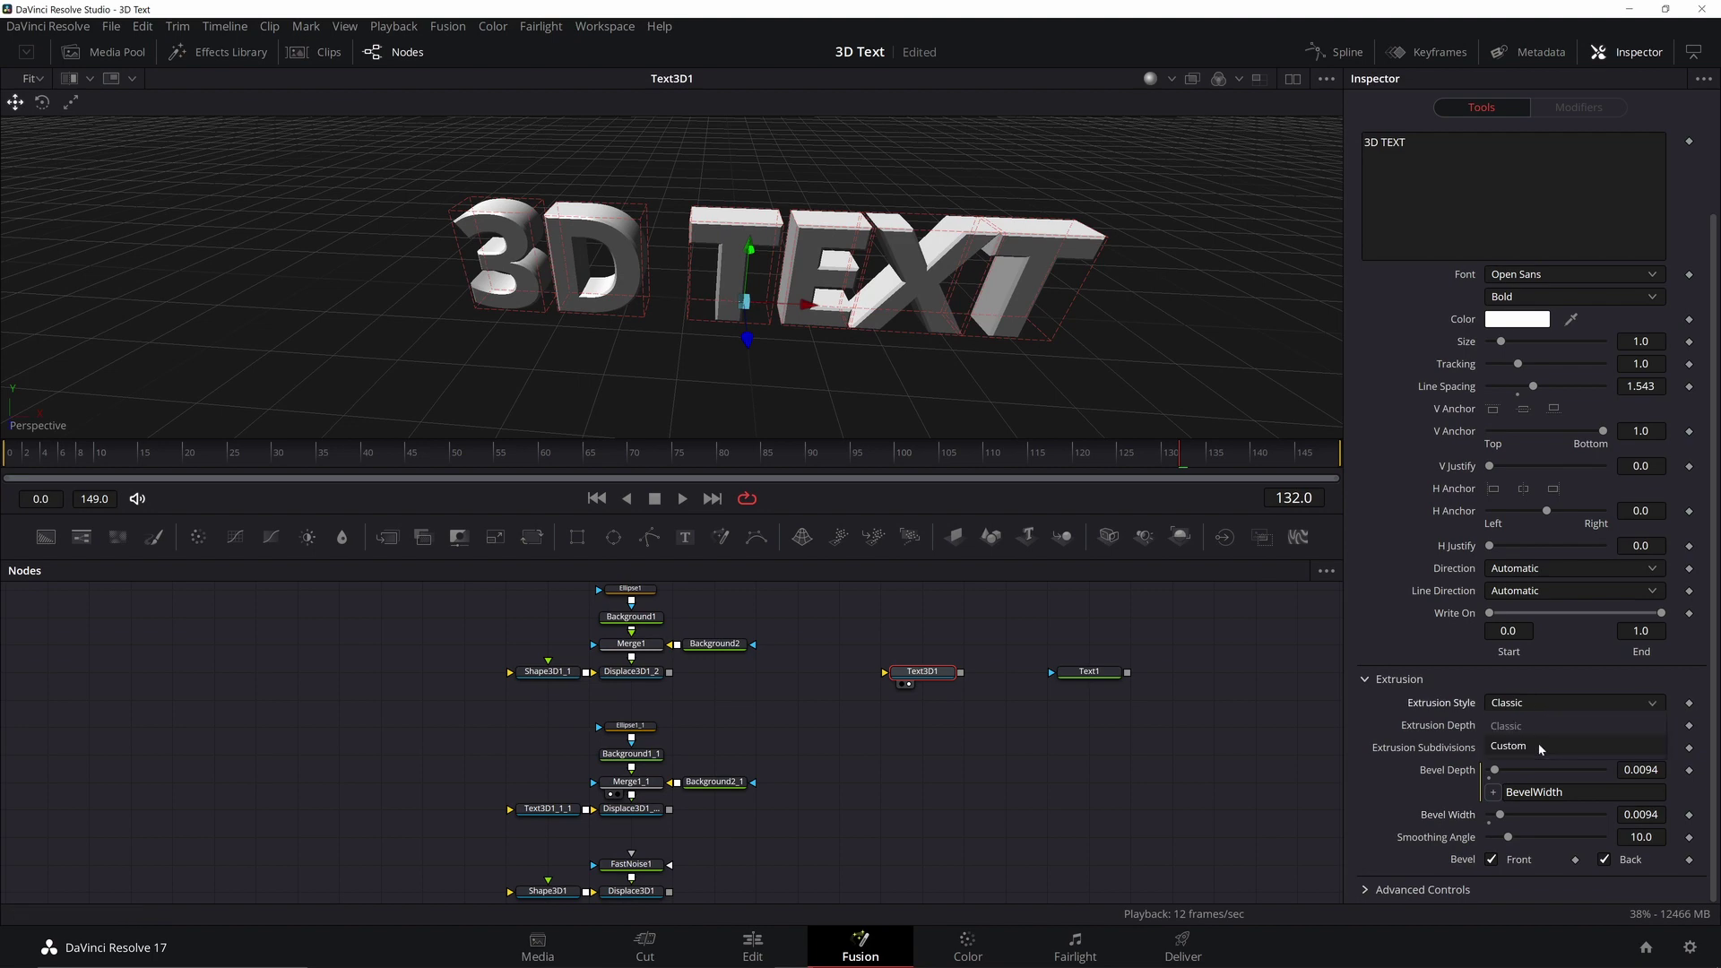
pyautogui.click(1541, 749)
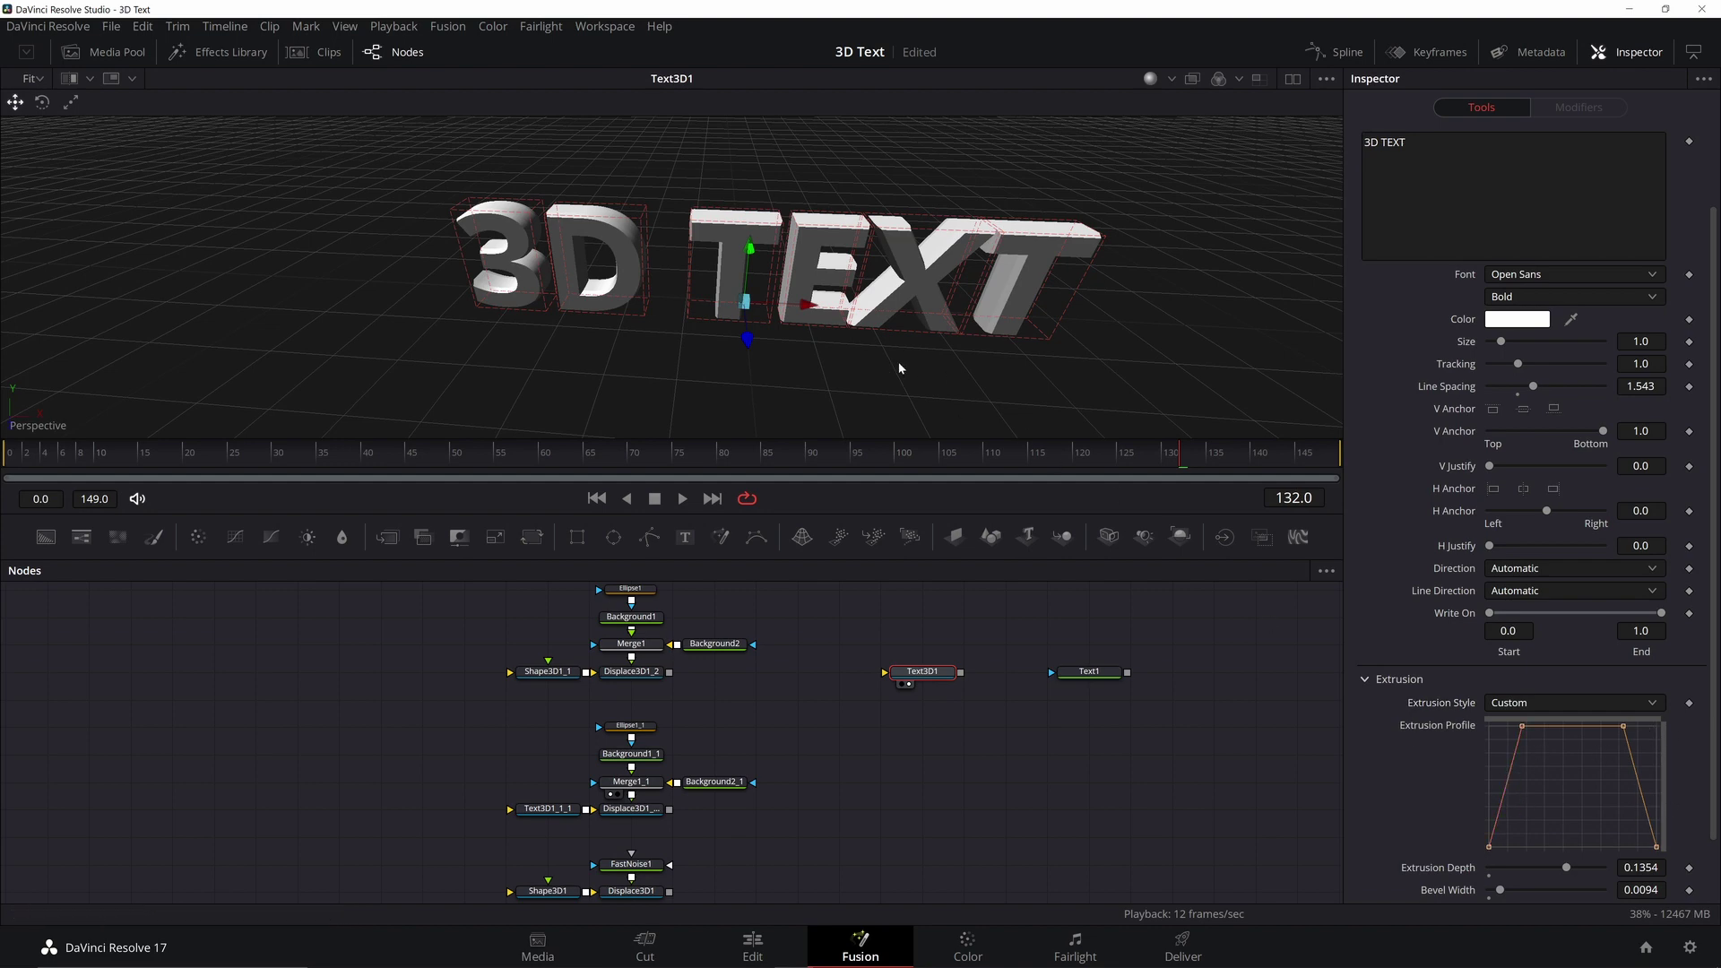
pyautogui.moveTo(900, 370); pyautogui.dragTo(1119, 369)
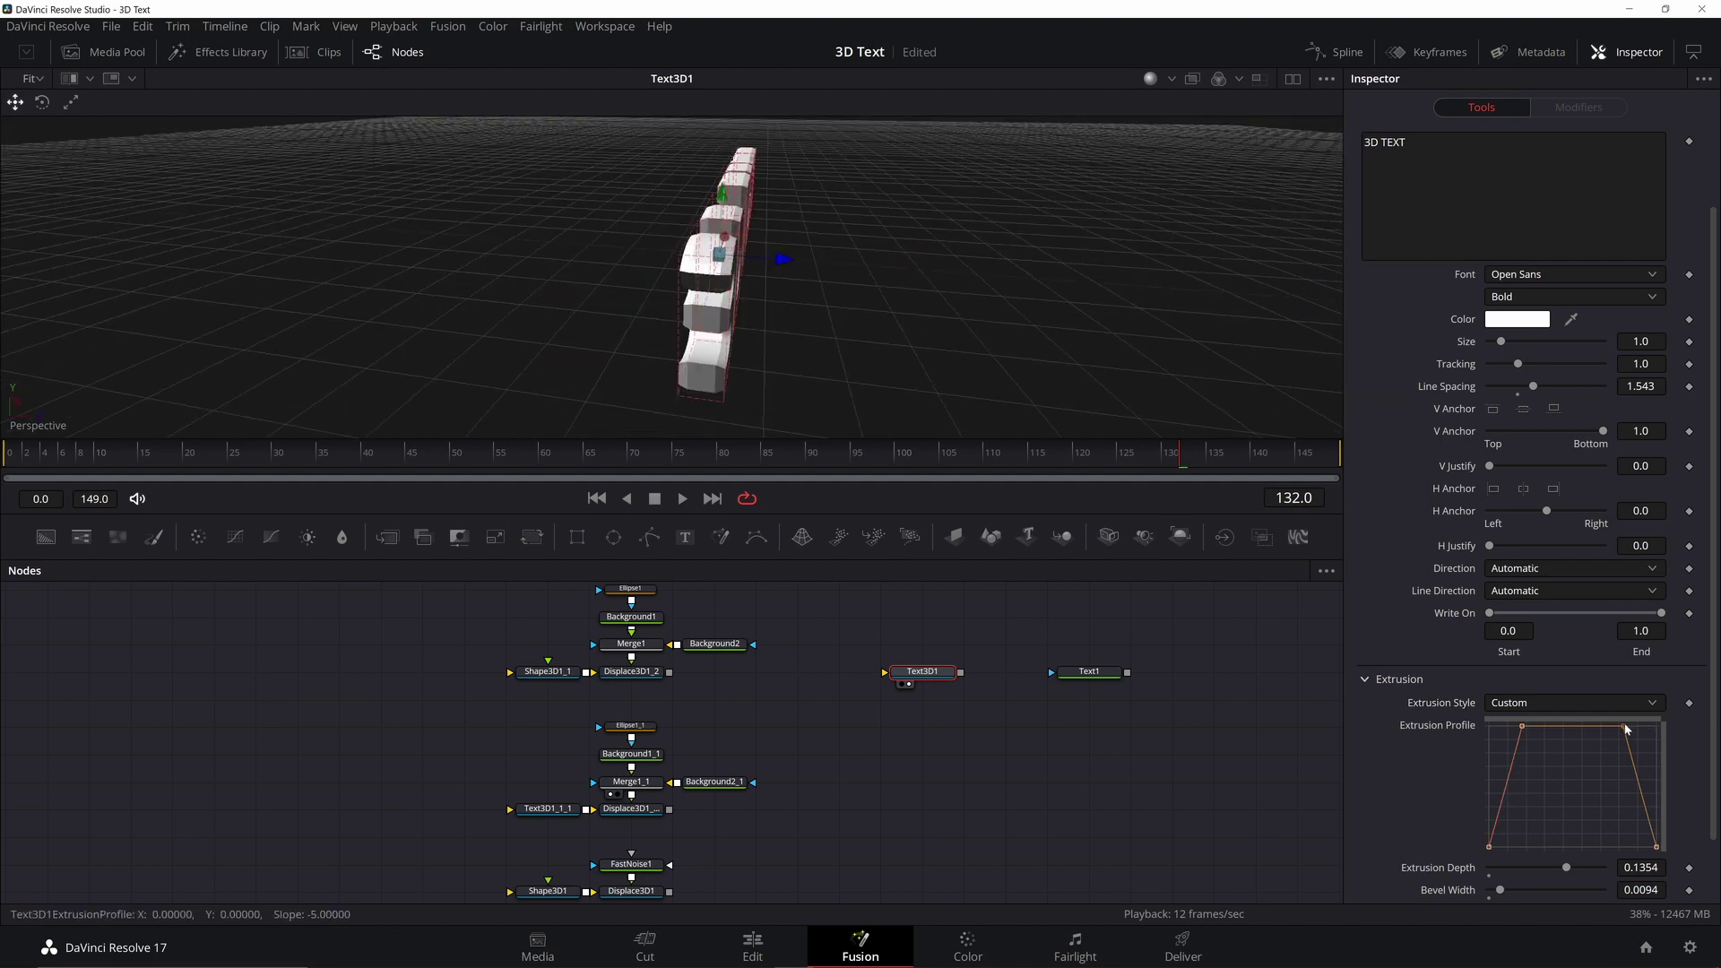
# Step: Reshape the extrusion profile curve with a deep dip between its peaks, and smooth the lowest point
pyautogui.moveTo(1624, 725); pyautogui.dragTo(1629, 730)
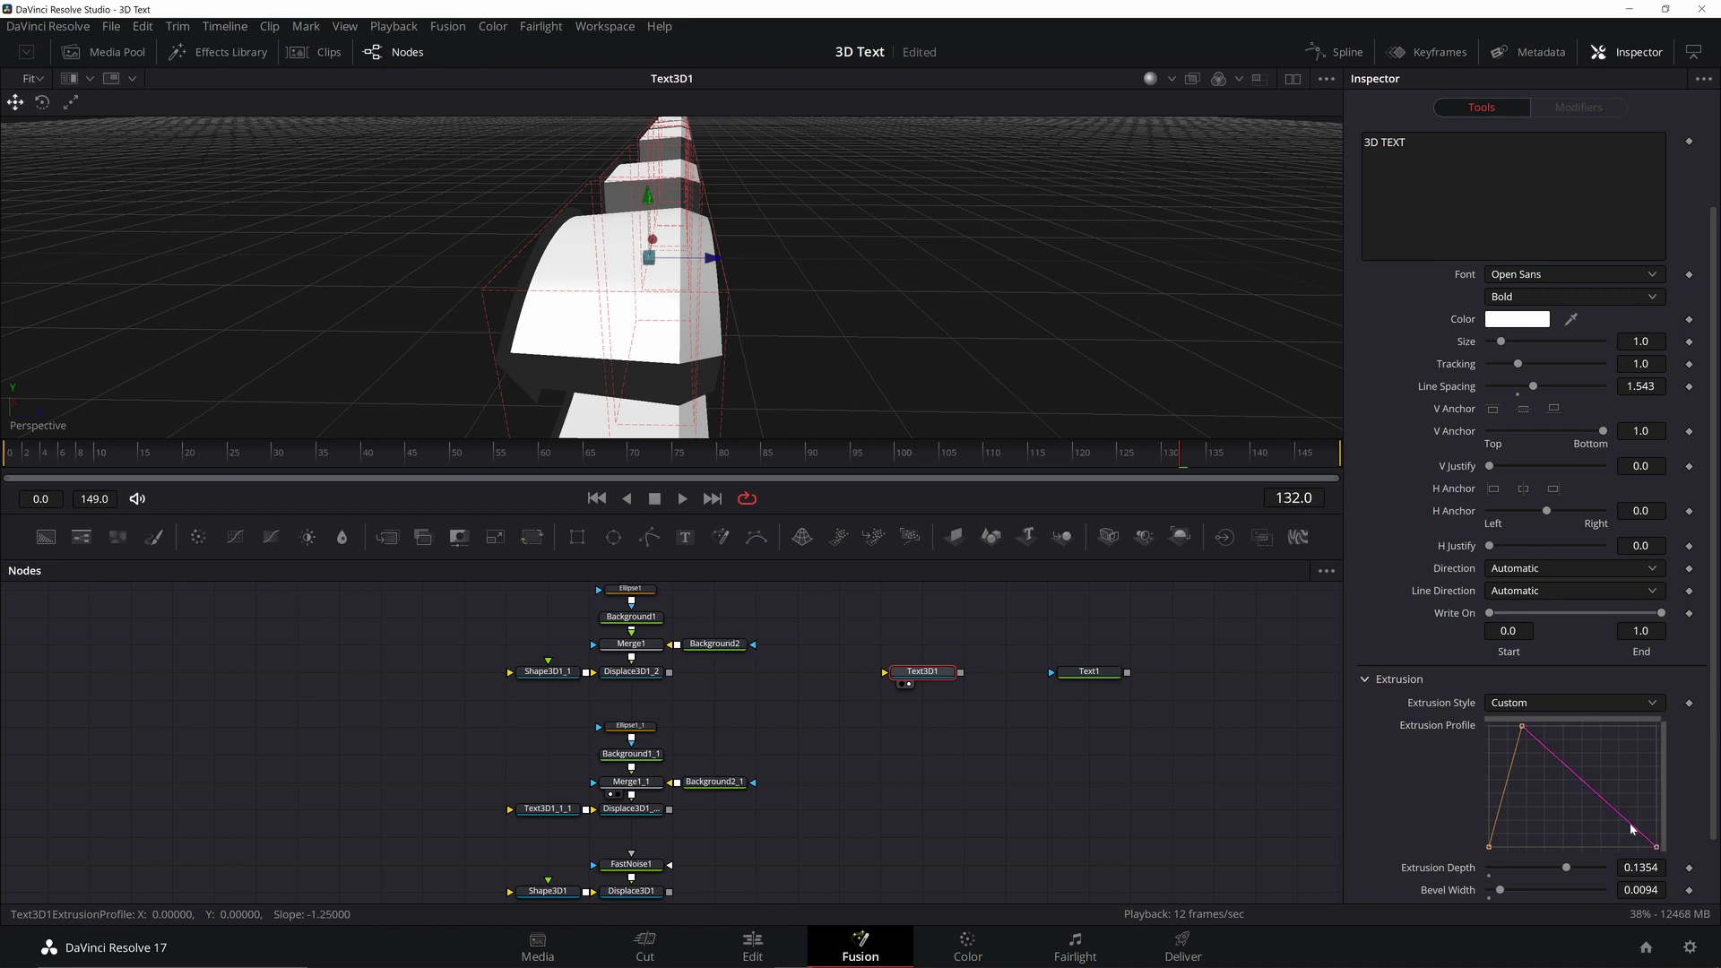
pyautogui.moveTo(1543, 753); pyautogui.dragTo(1586, 734)
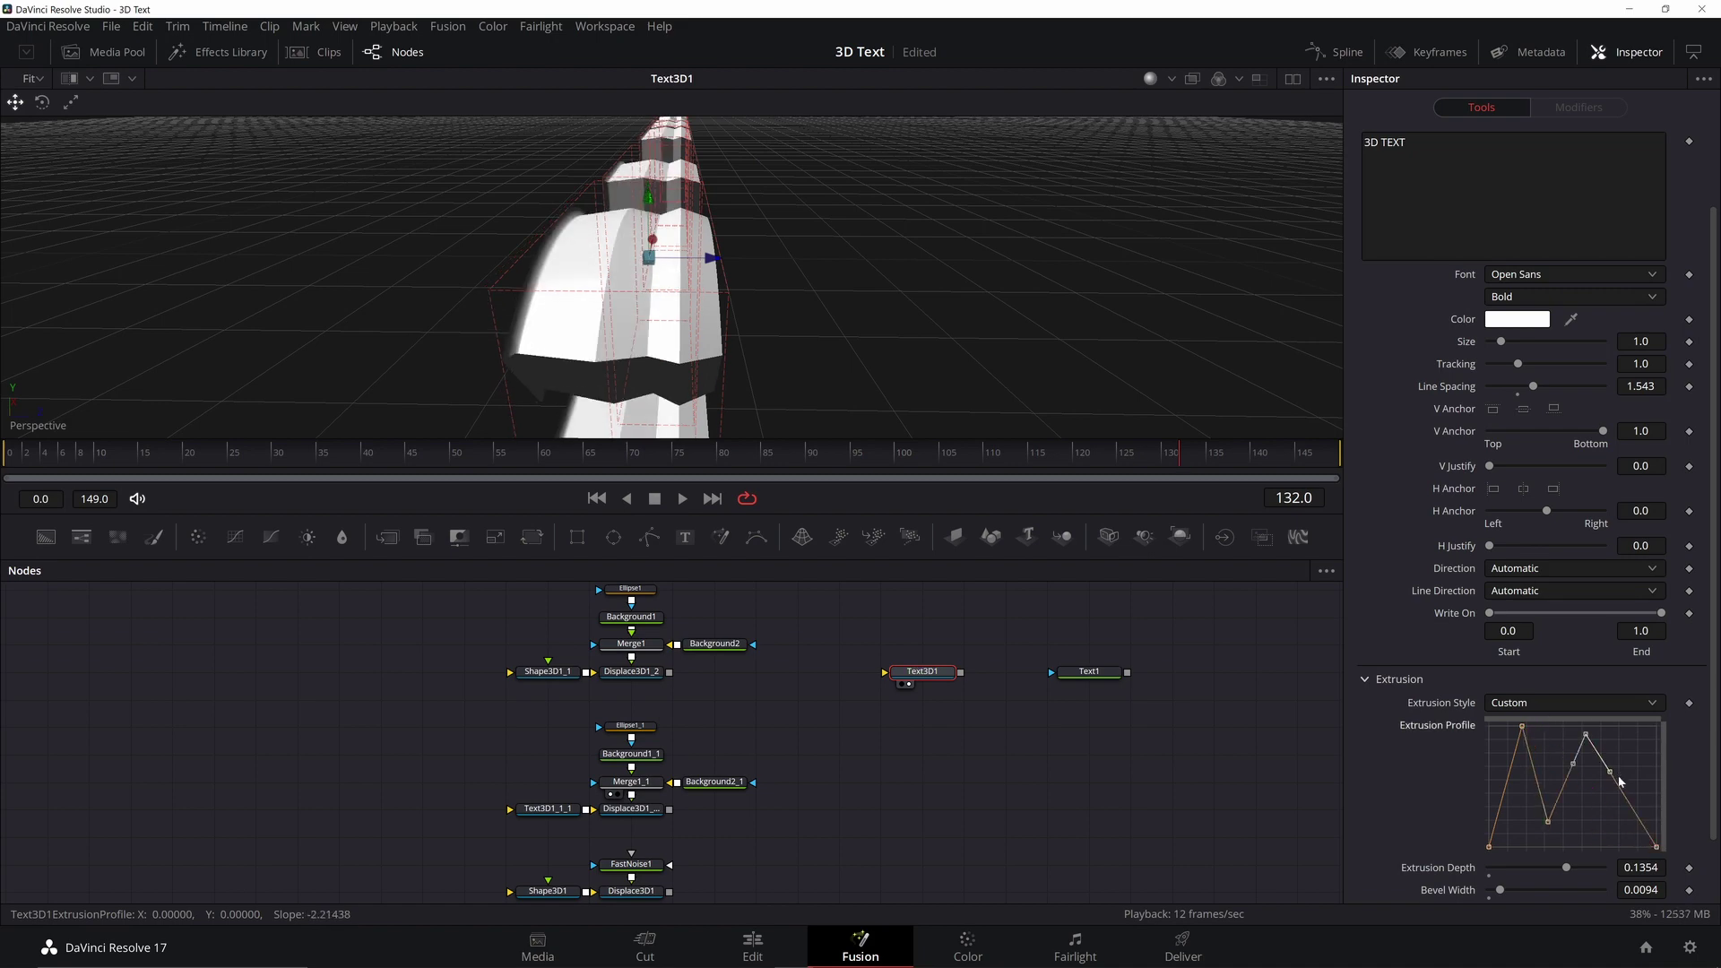
pyautogui.moveTo(1619, 791); pyautogui.dragTo(1619, 746)
pyautogui.click(1632, 780)
pyautogui.click(1549, 822)
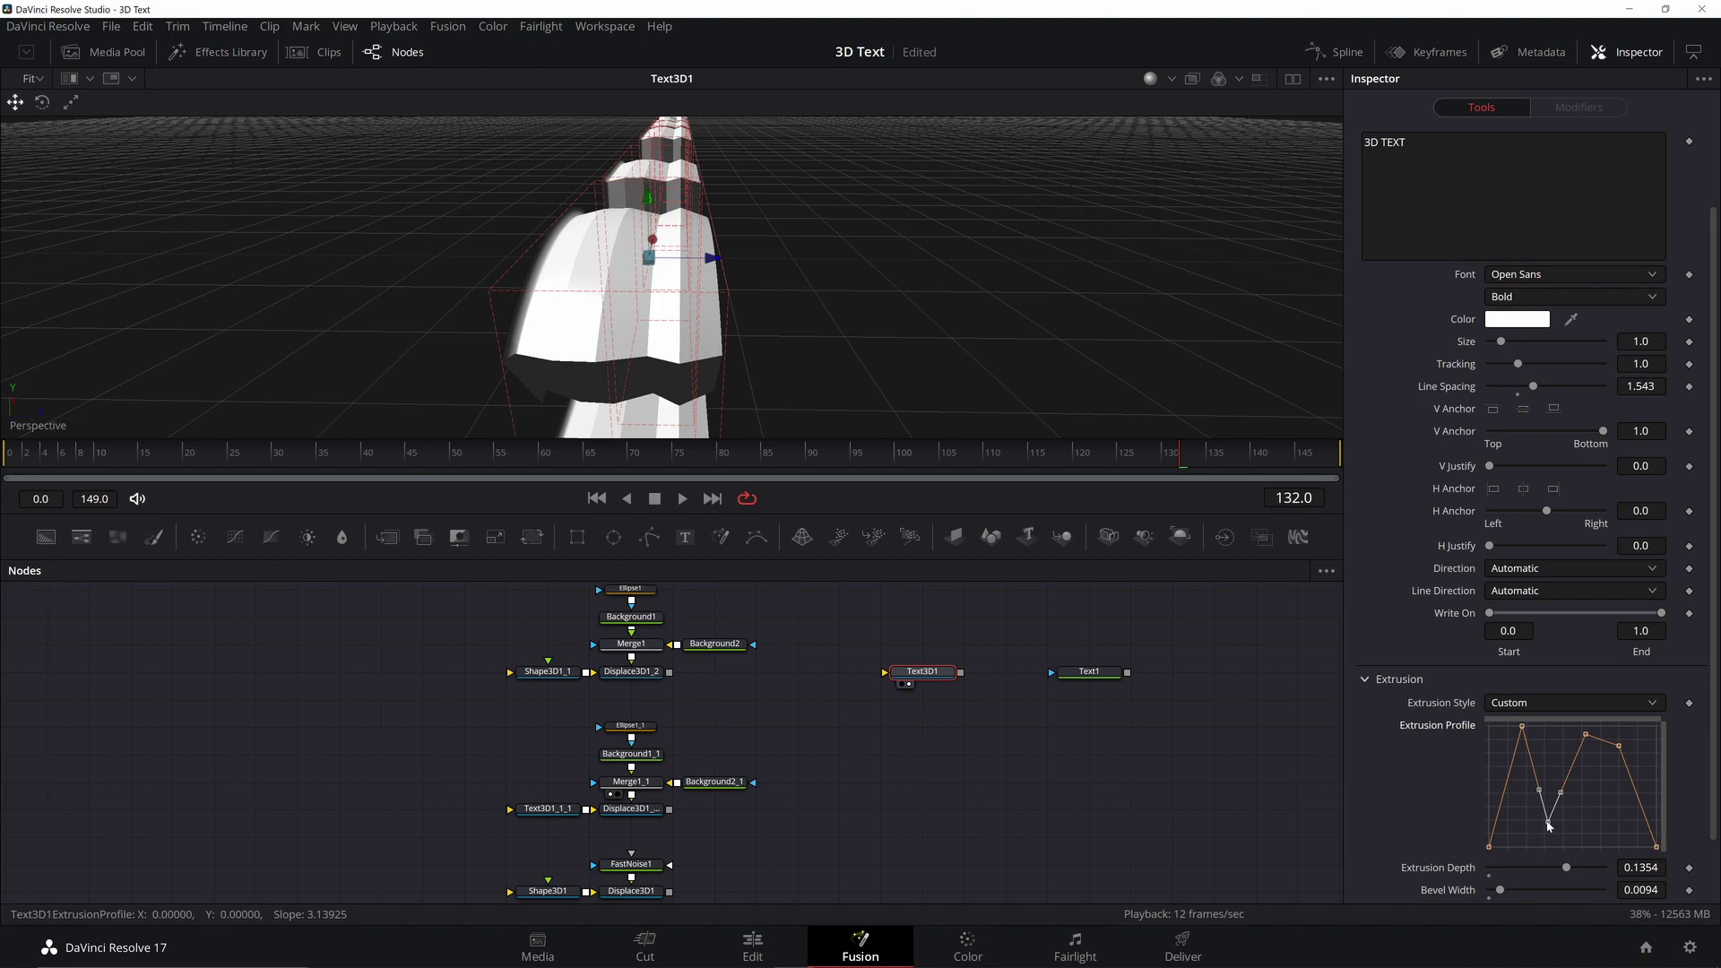
pyautogui.hotkey('shift', 's')
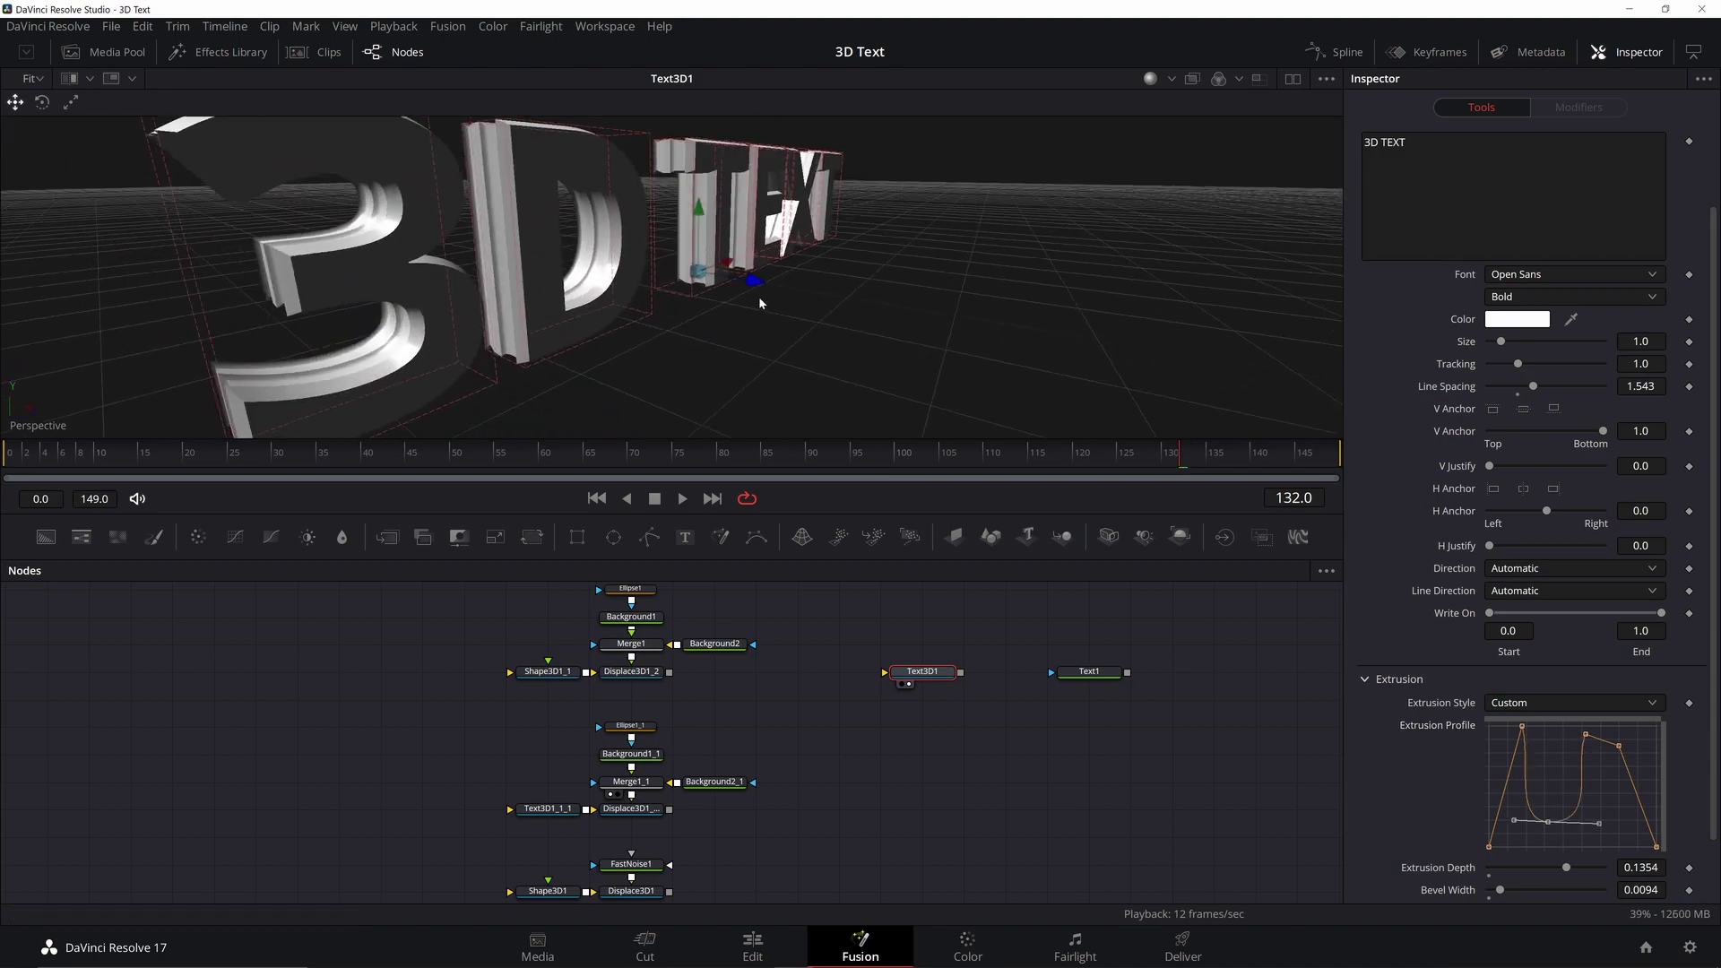
pyautogui.moveTo(761, 300); pyautogui.dragTo(826, 327)
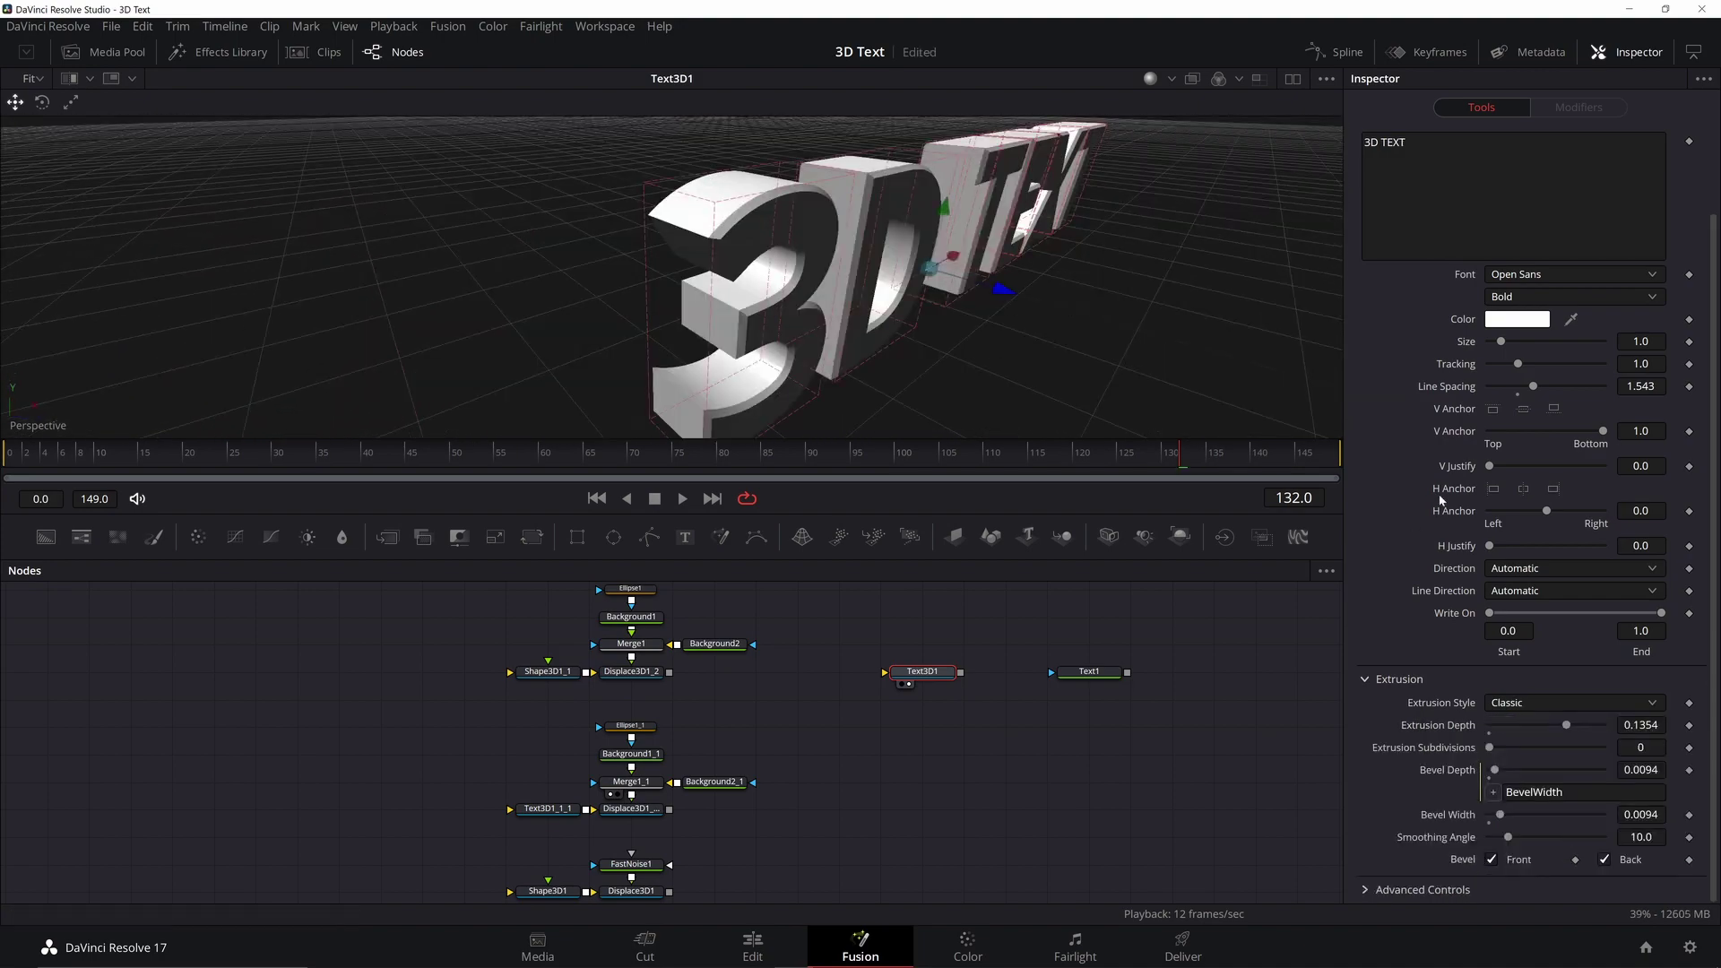
# Step: Open the Layout settings of the Text3D1 node
pyautogui.scroll(2, 1439, 499)
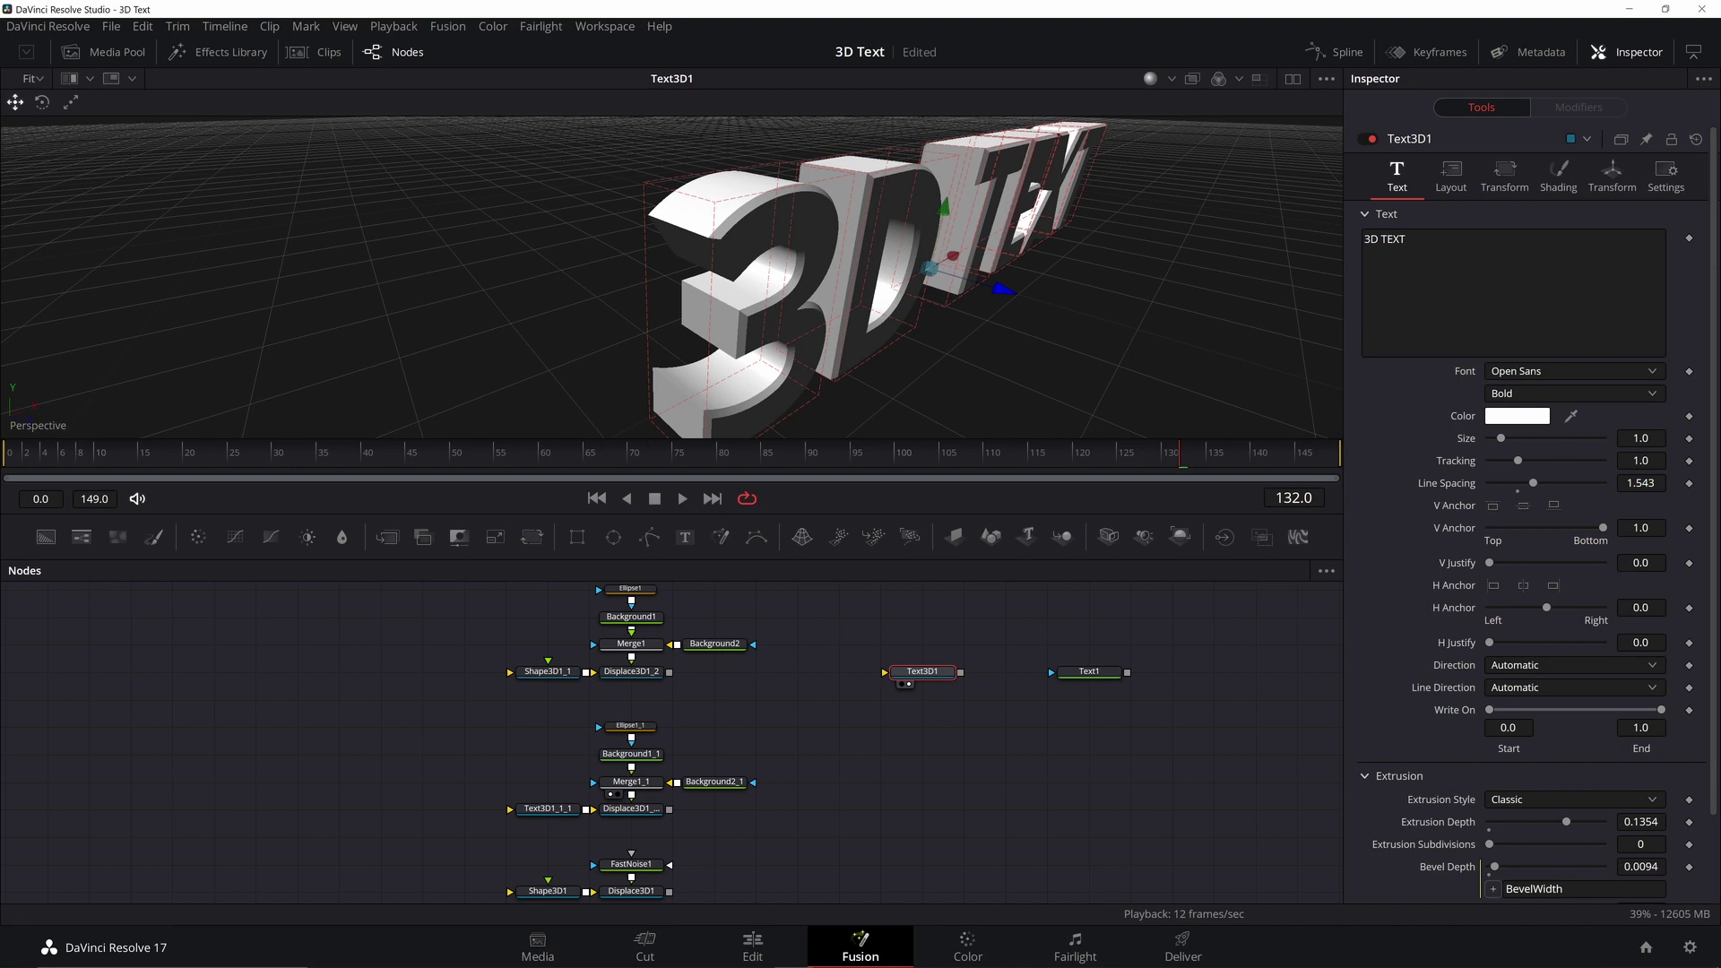
pyautogui.click(1451, 175)
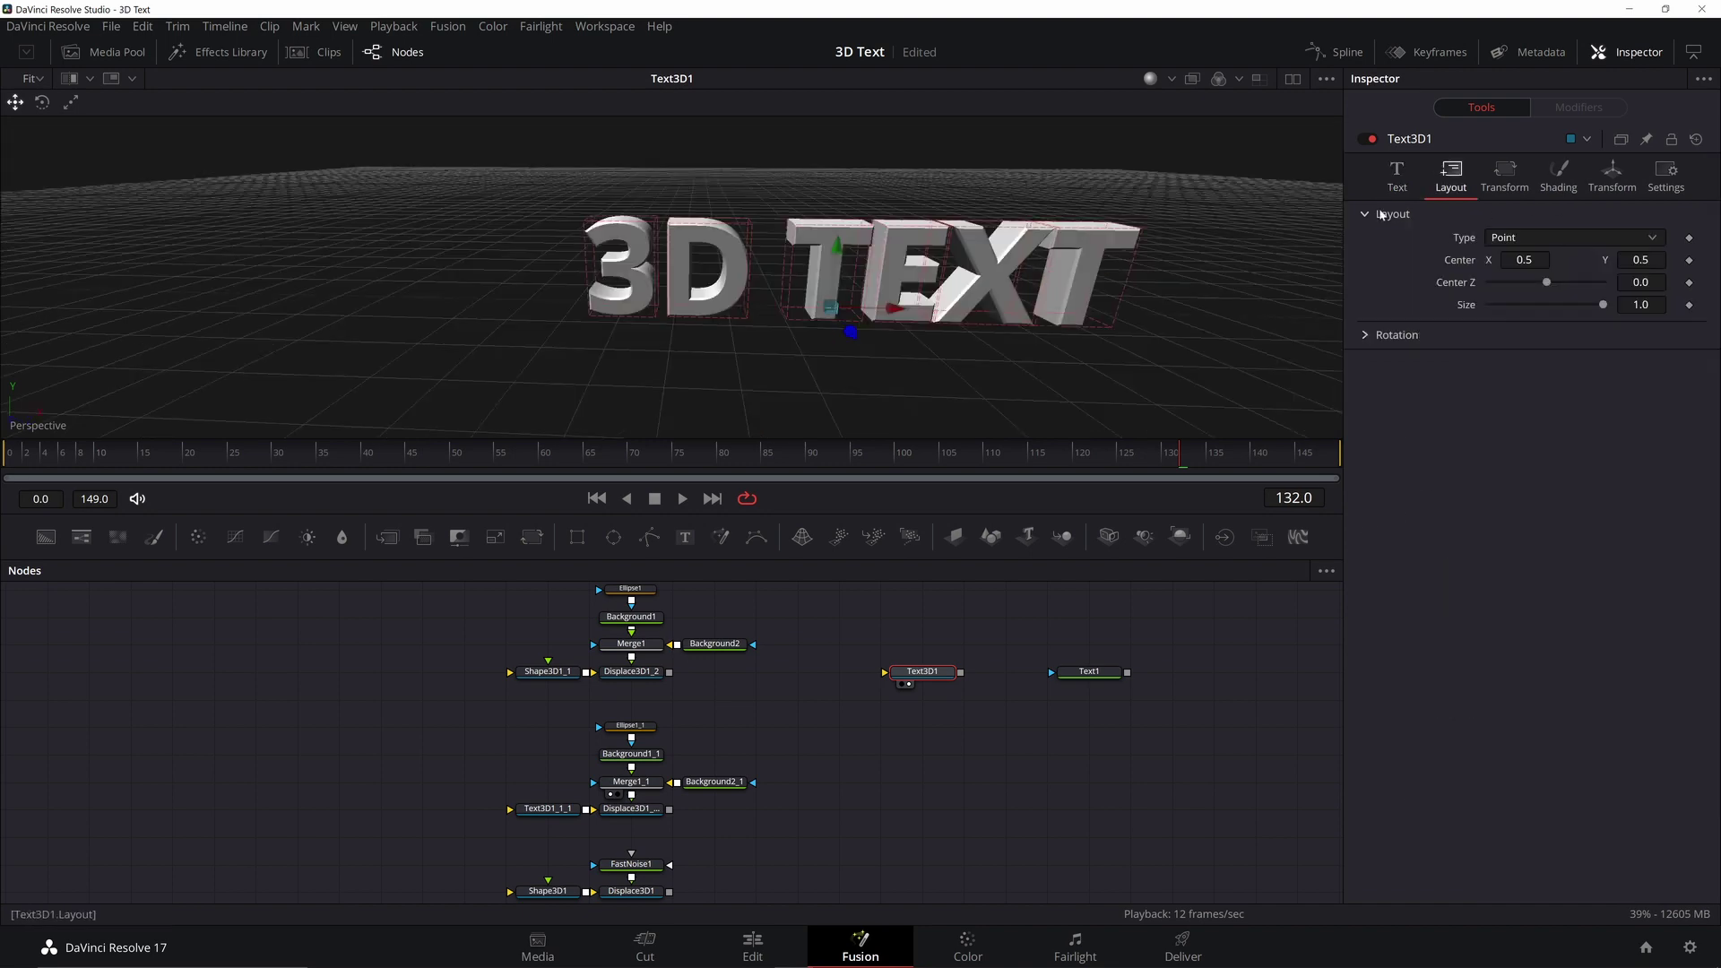
# Step: Set Text3D1's layout type to Circle and adjust the circle's width
pyautogui.click(1583, 237)
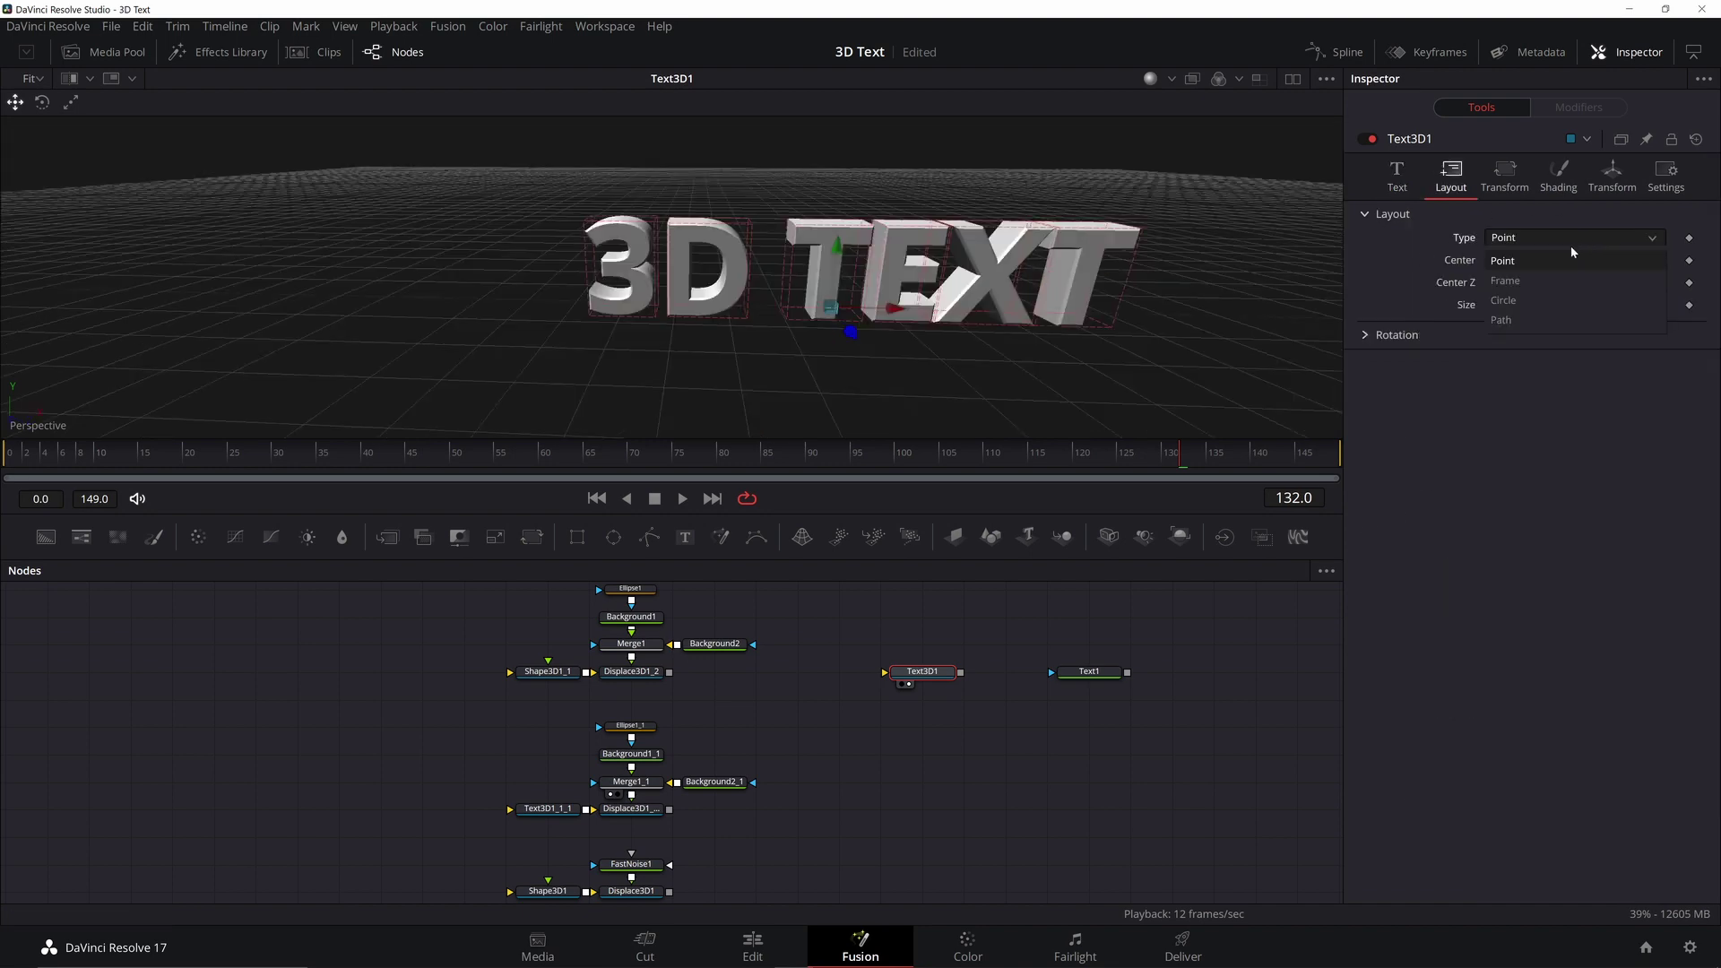
pyautogui.click(1536, 302)
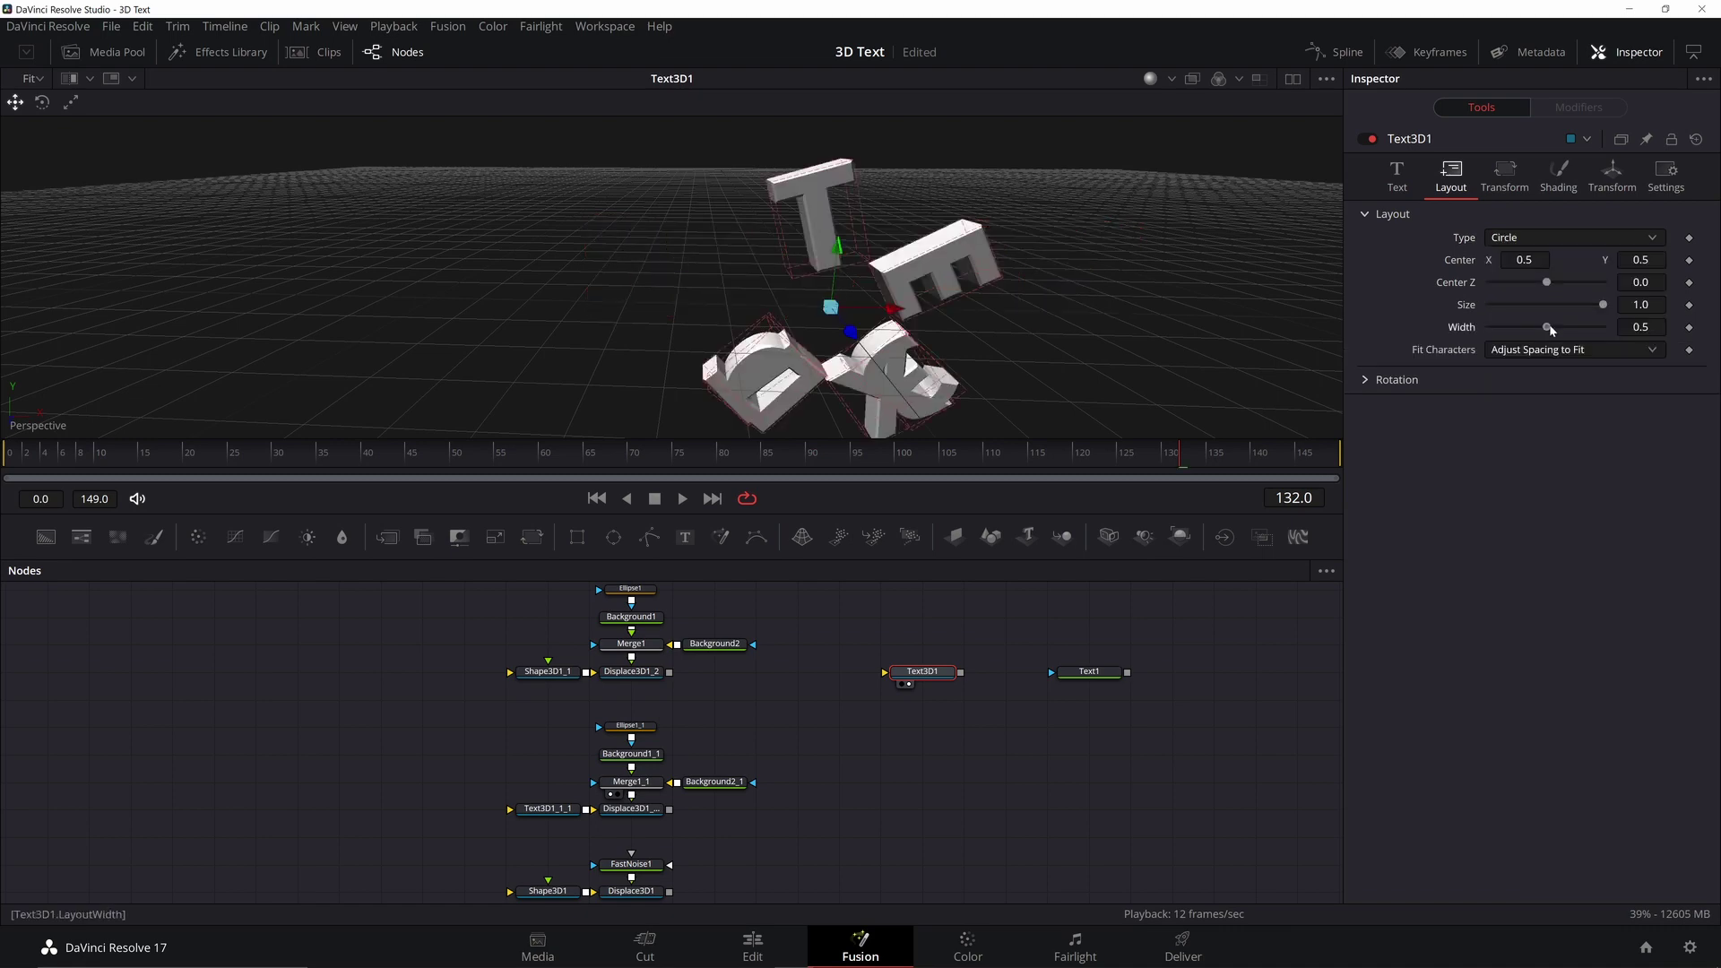
pyautogui.moveTo(1552, 330); pyautogui.dragTo(1551, 284)
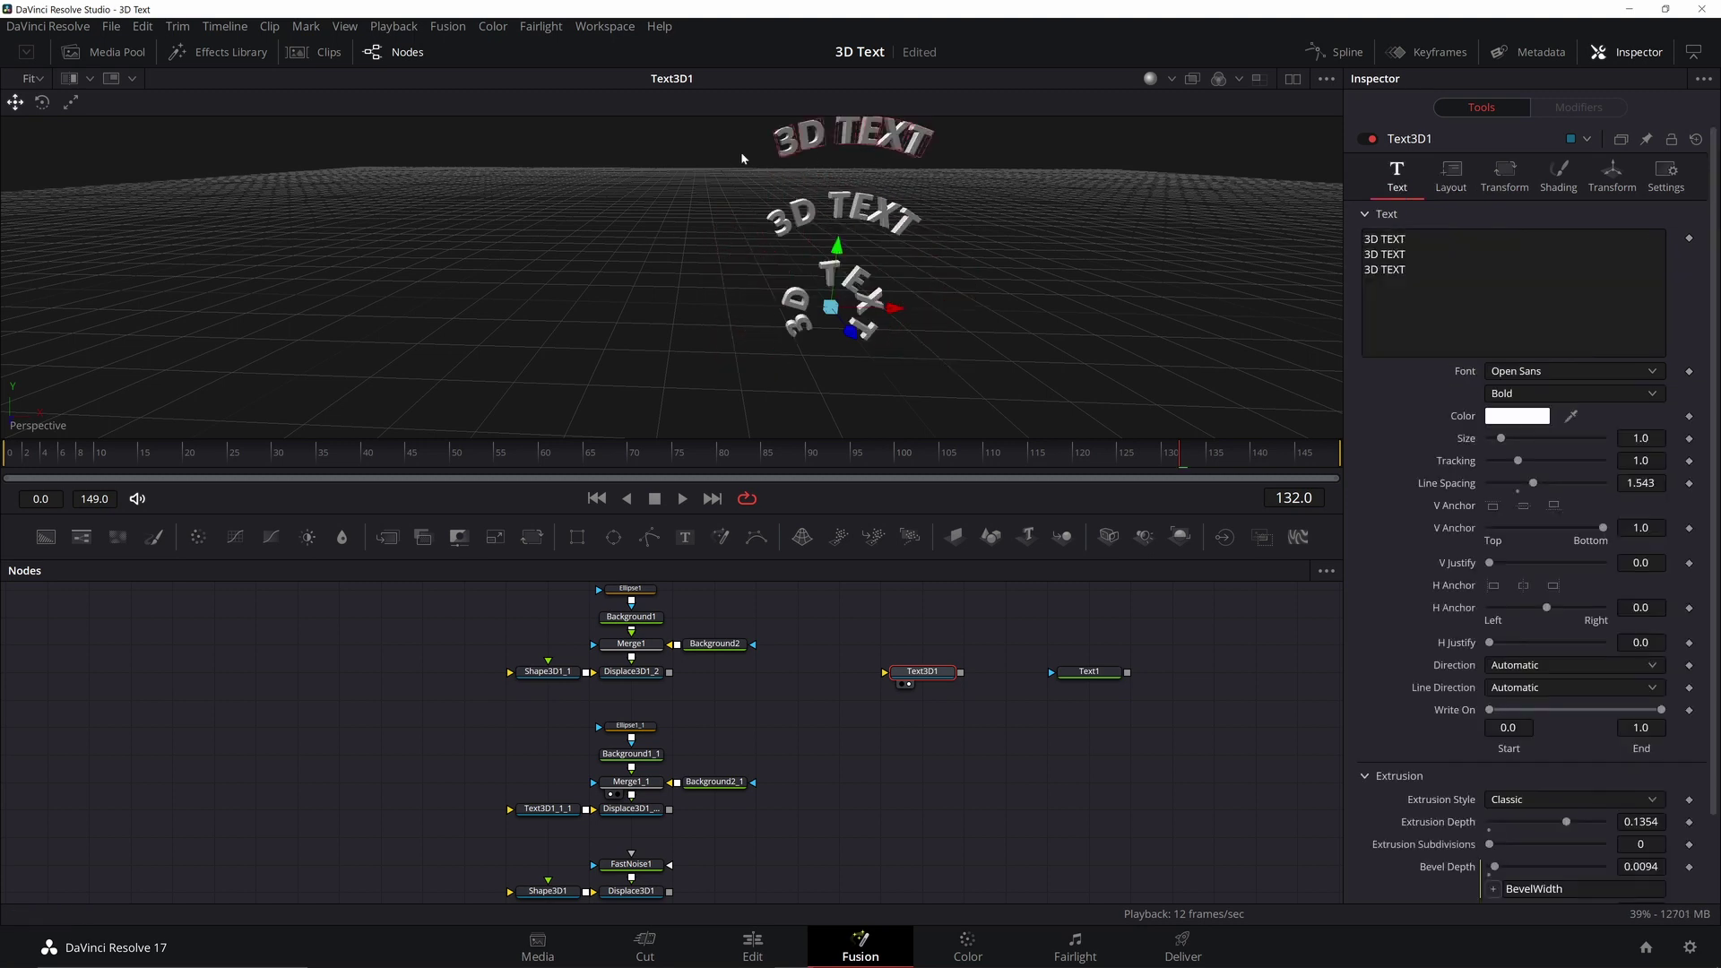
# Step: Set Fit Characters to Adjust Size to Fit for Text3D1's circular layout
pyautogui.click(1451, 174)
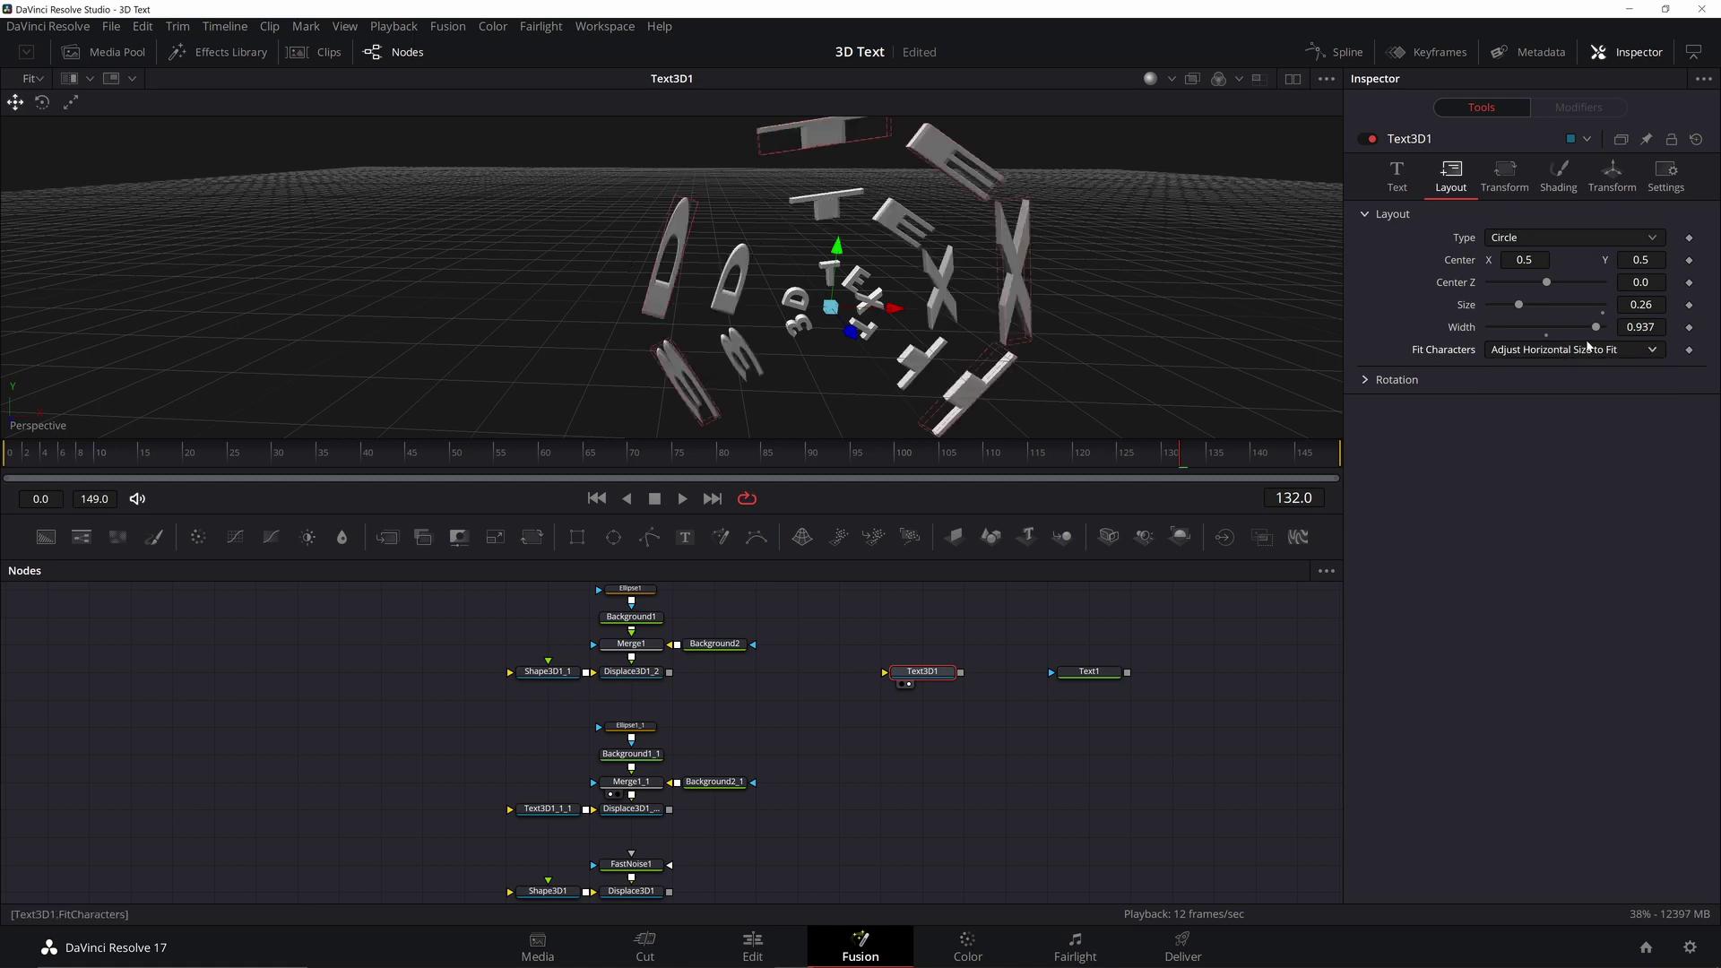
pyautogui.click(1564, 349)
pyautogui.click(1541, 433)
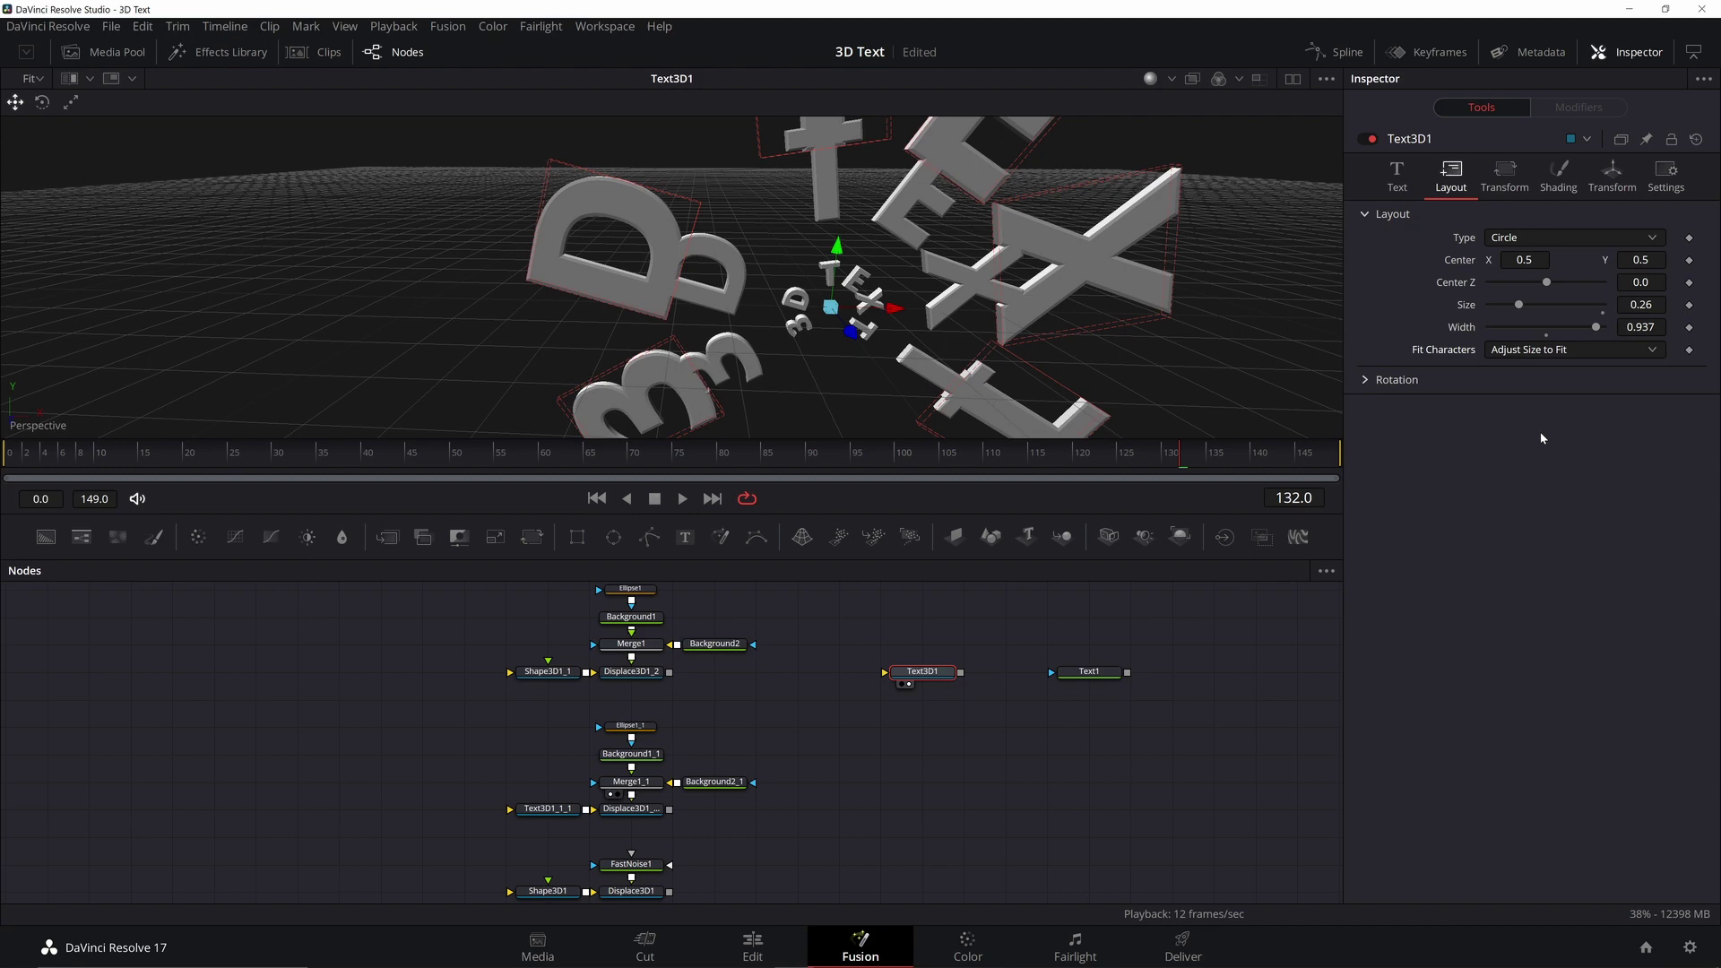
pyautogui.scroll(-3, 638, 348)
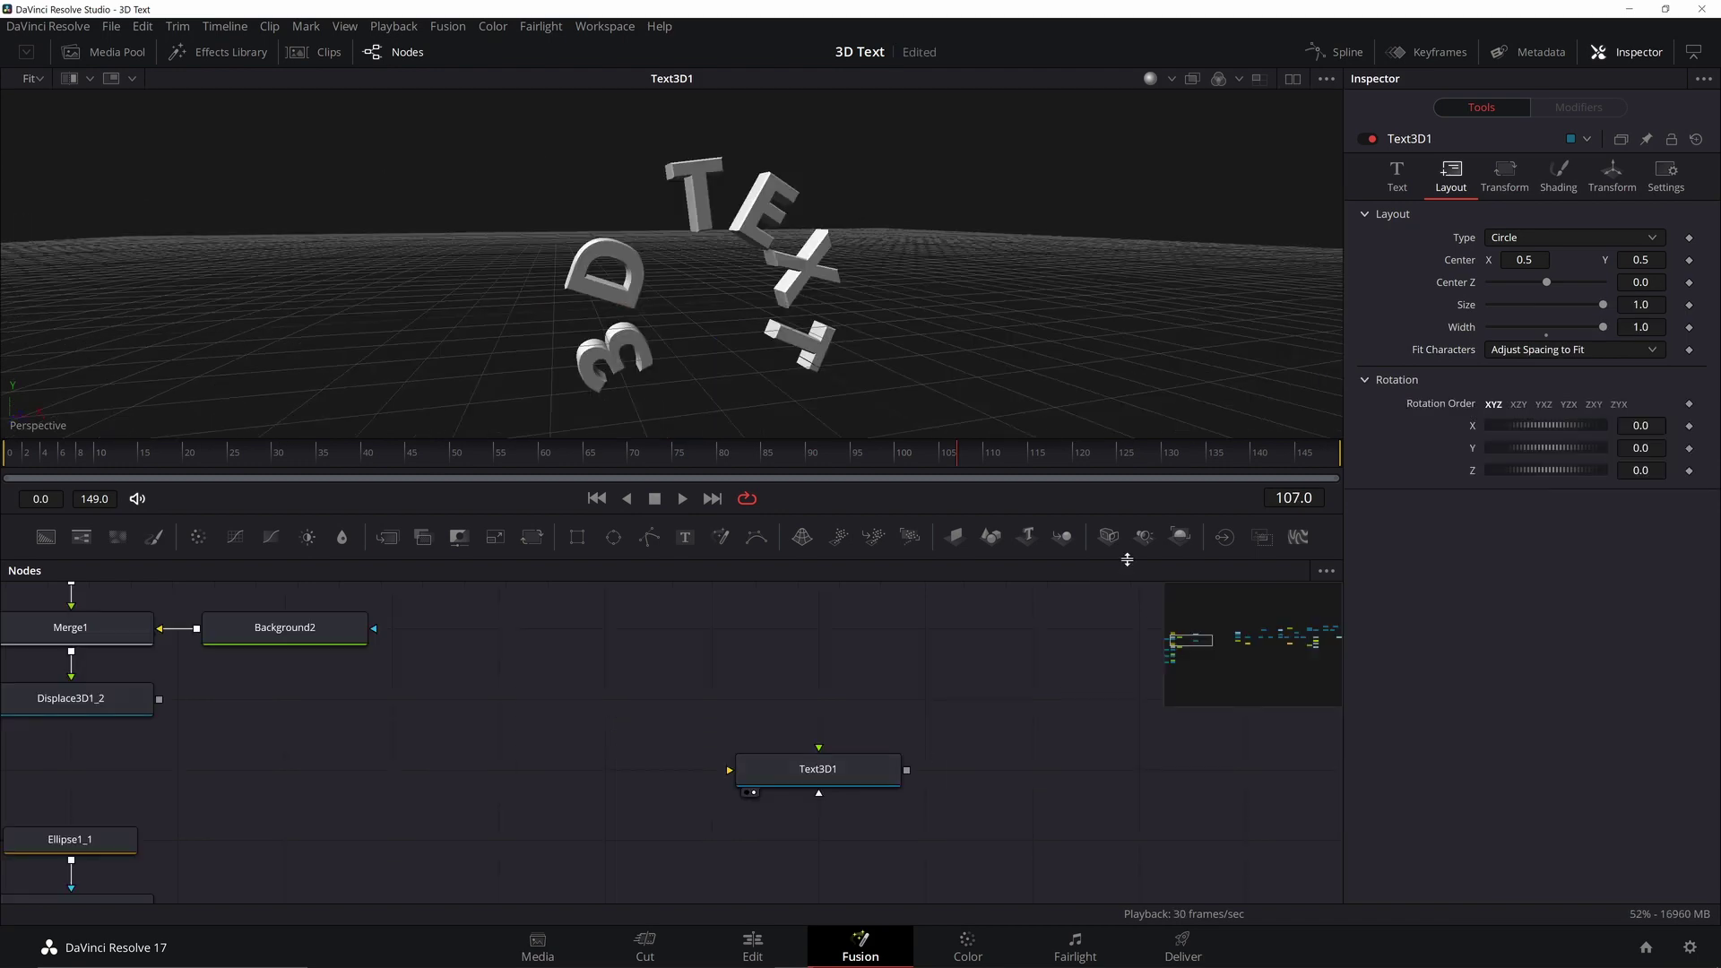
# Step: Set Text3D1's layout type to Path, add a Polygon node beside it, and select the text node again
pyautogui.click(1581, 235)
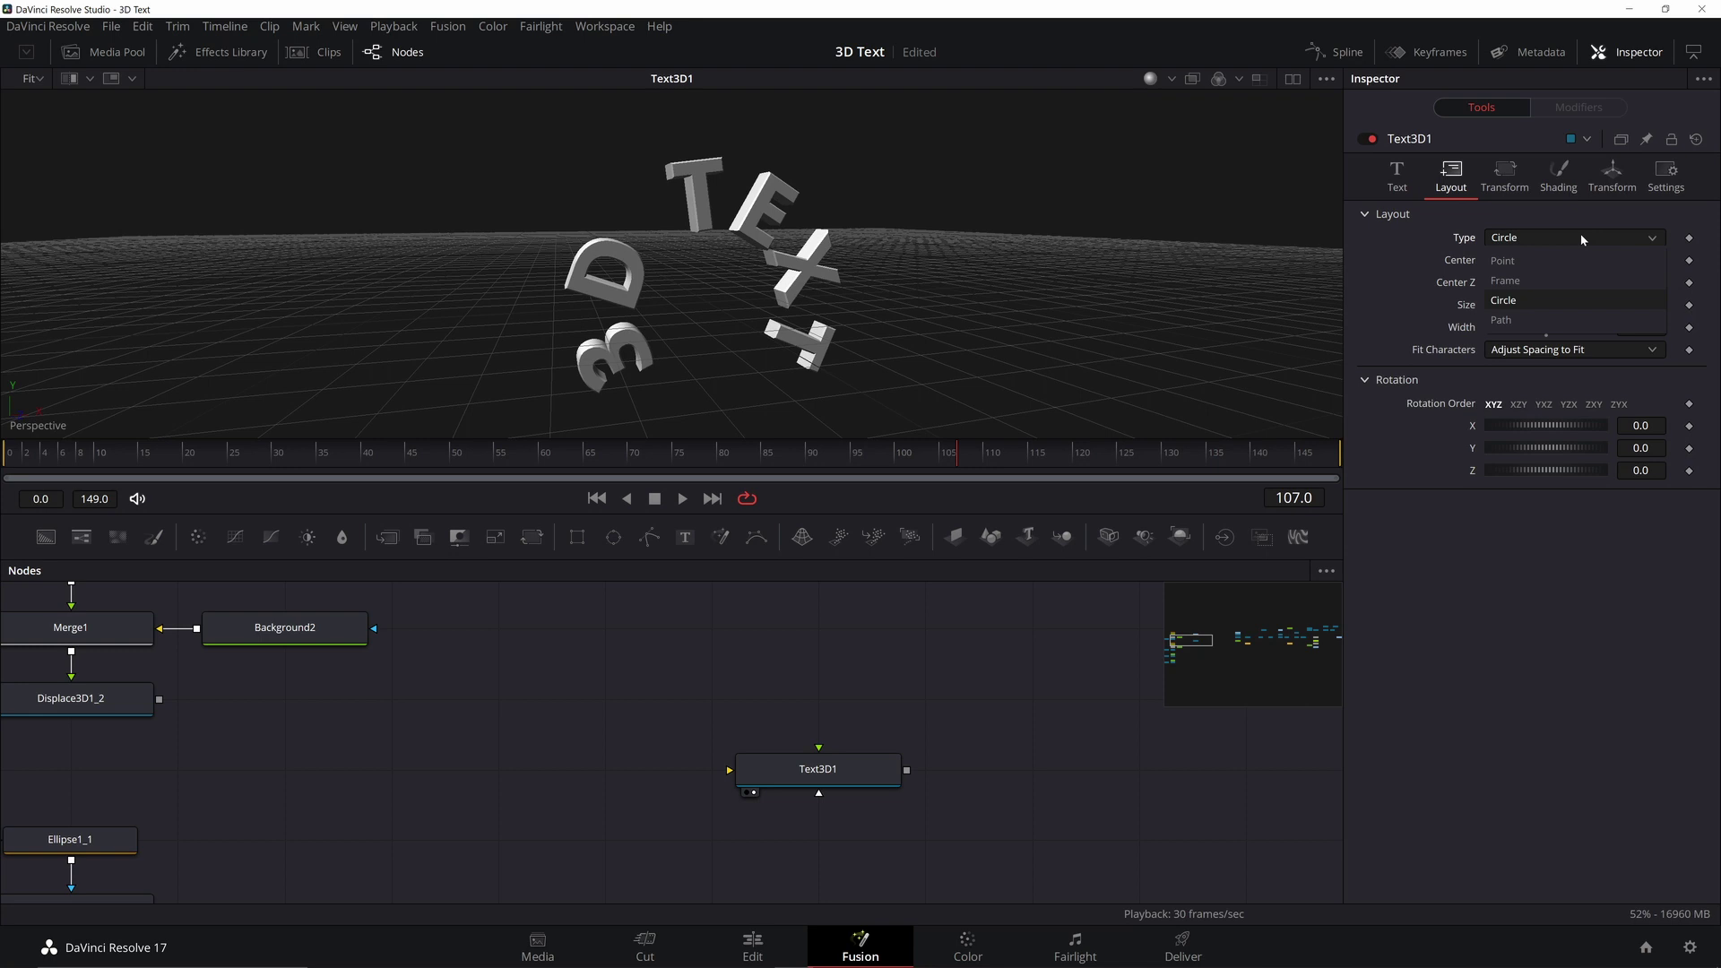
pyautogui.click(1502, 320)
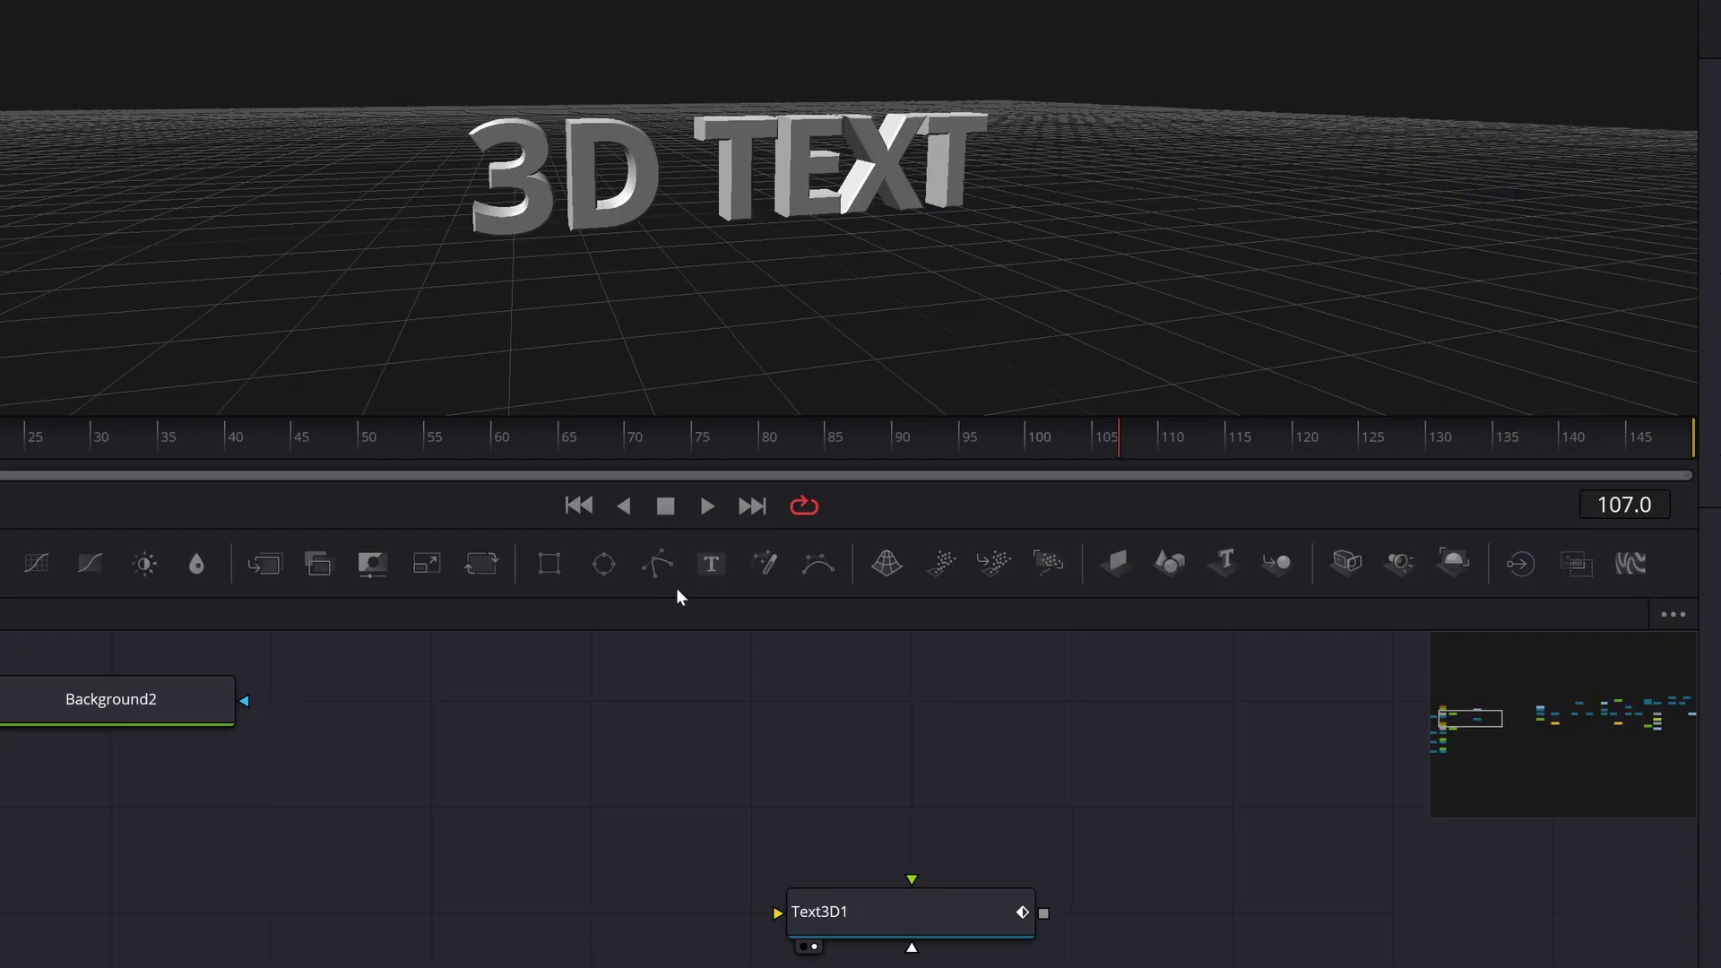
pyautogui.click(649, 537)
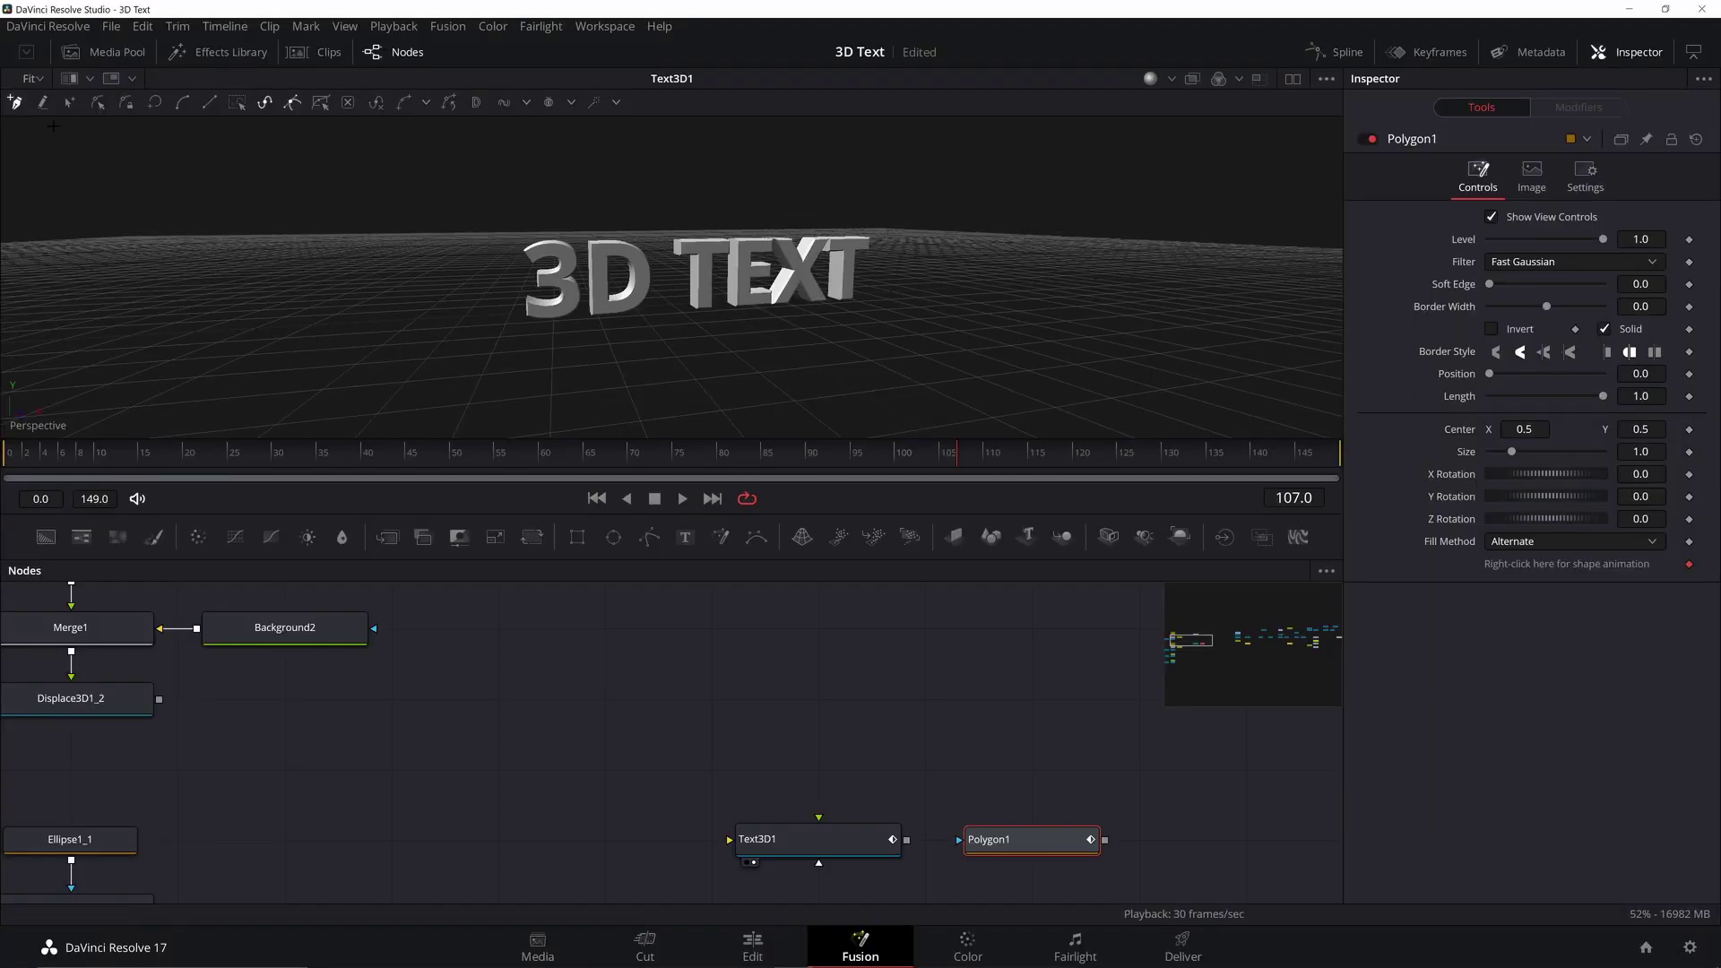
pyautogui.click(830, 828)
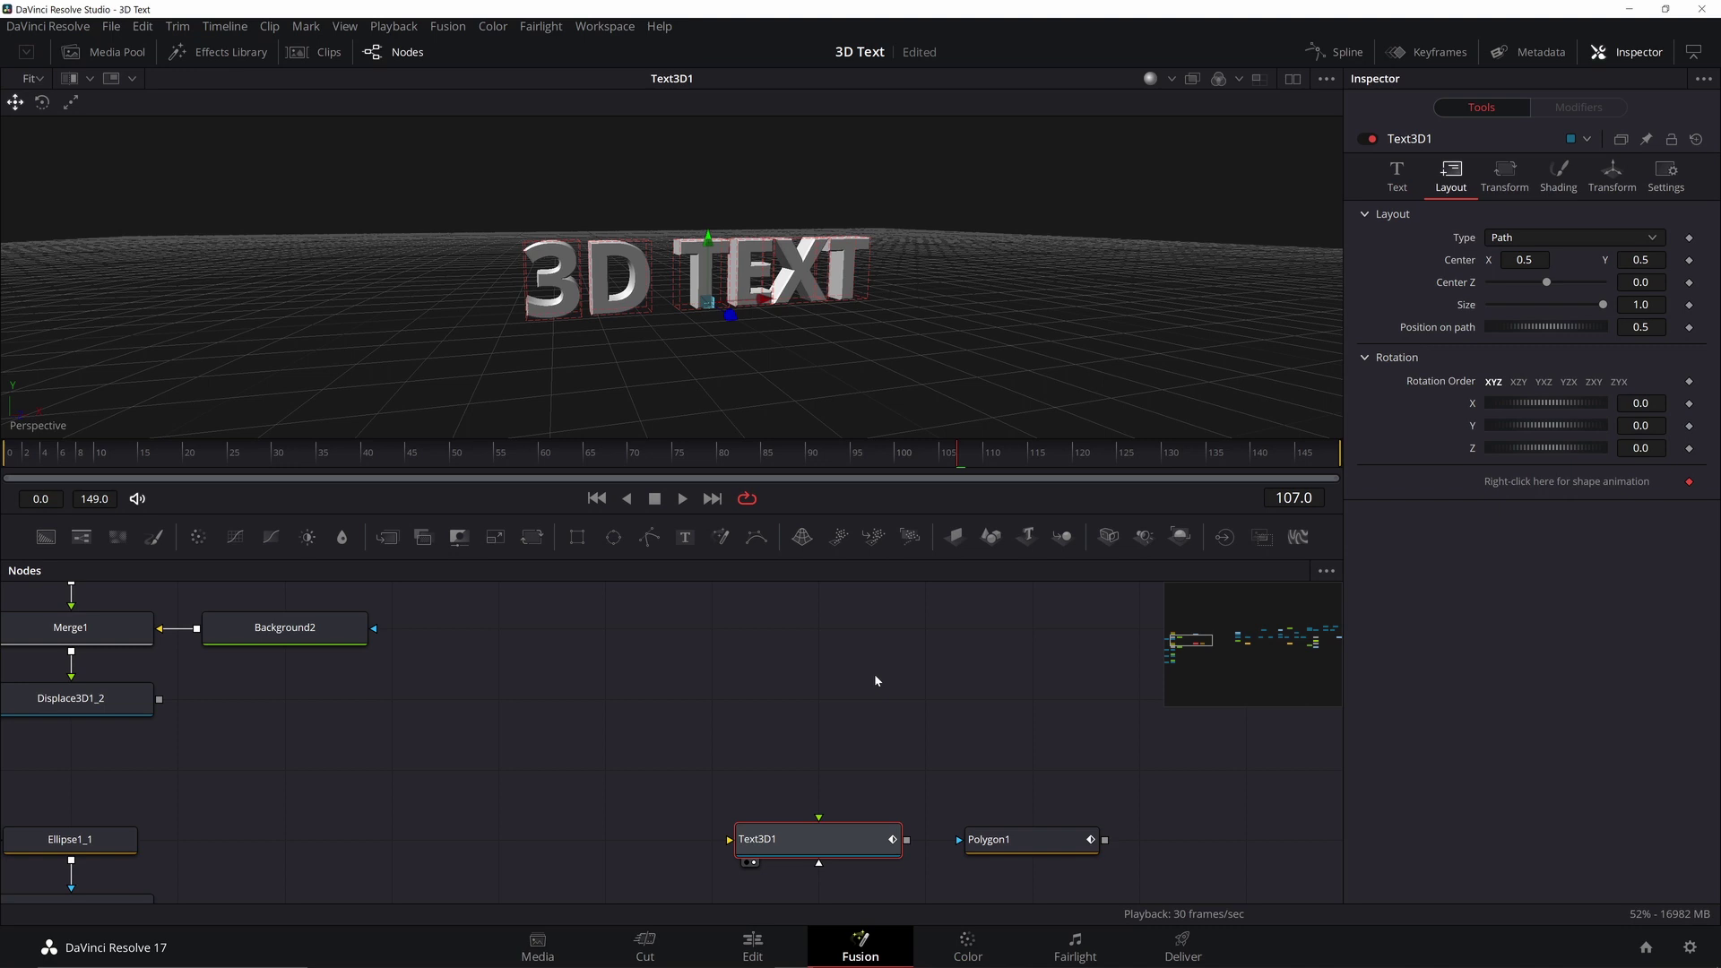
# Step: Draw a three-point peaked path in the viewer for the letters of Text3D1 to follow
pyautogui.click(550, 358)
pyautogui.click(682, 274)
pyautogui.click(748, 321)
pyautogui.moveTo(748, 320); pyautogui.dragTo(749, 237)
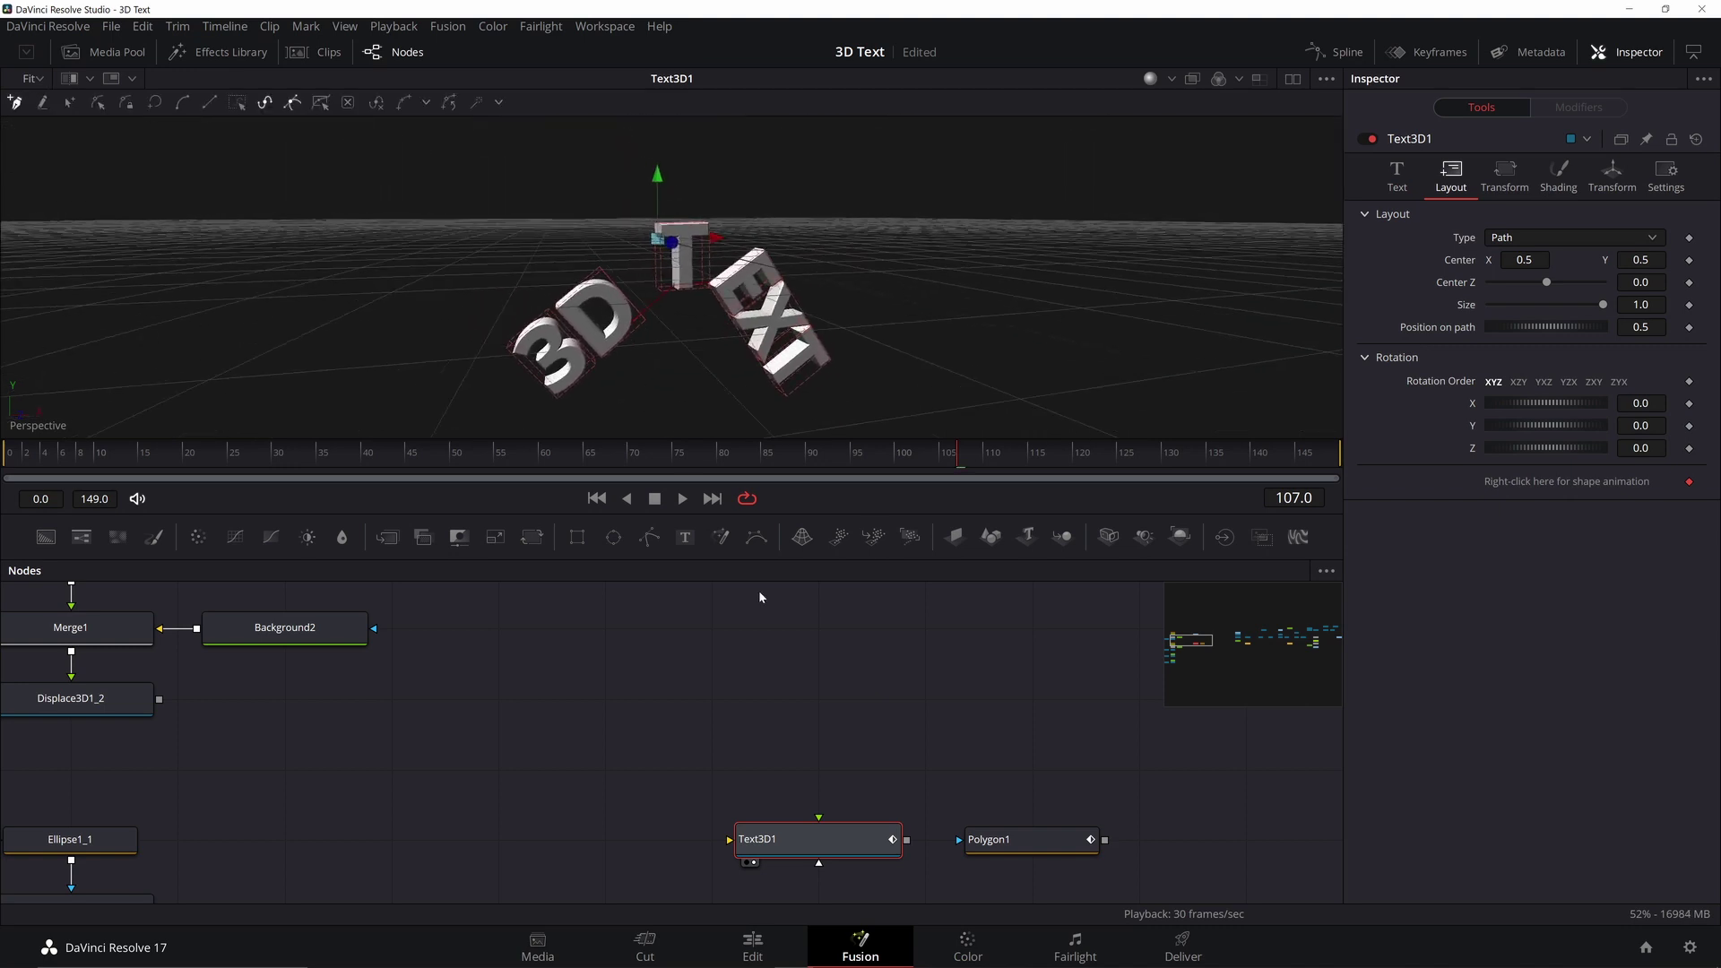
pyautogui.scroll(3, 602, 364)
pyautogui.scroll(-2, 602, 364)
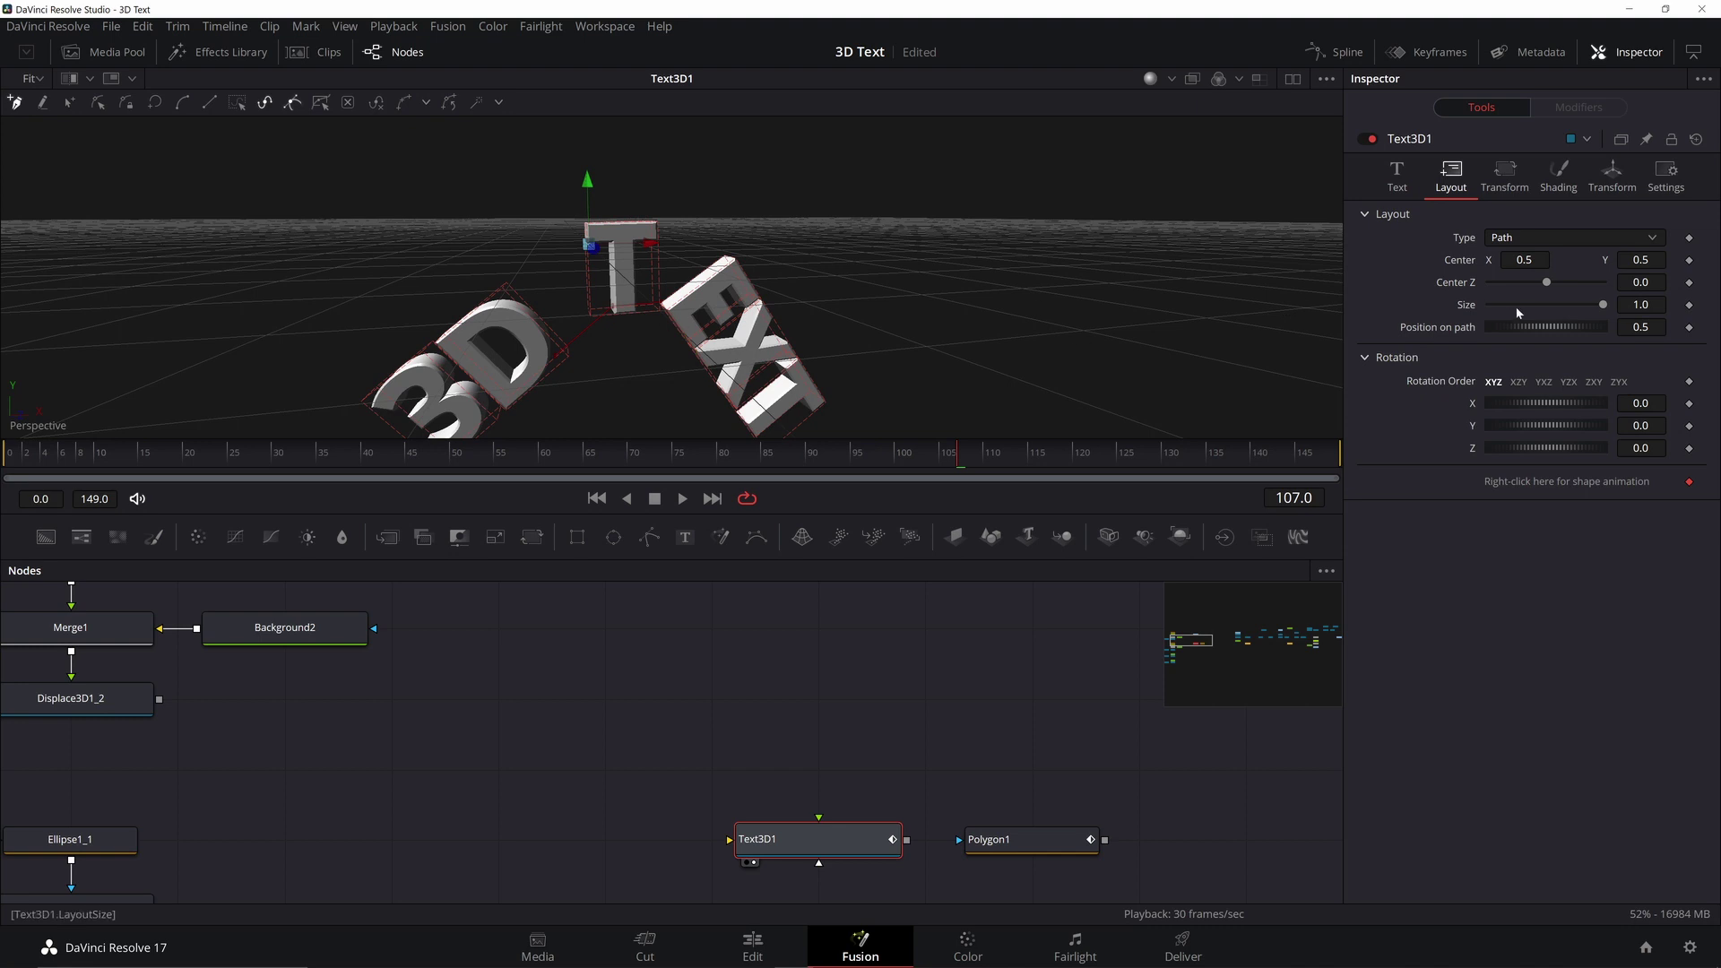
# Step: Shrink the text size so the letters fit the path, and slide them along it with Position on path
pyautogui.click(1396, 174)
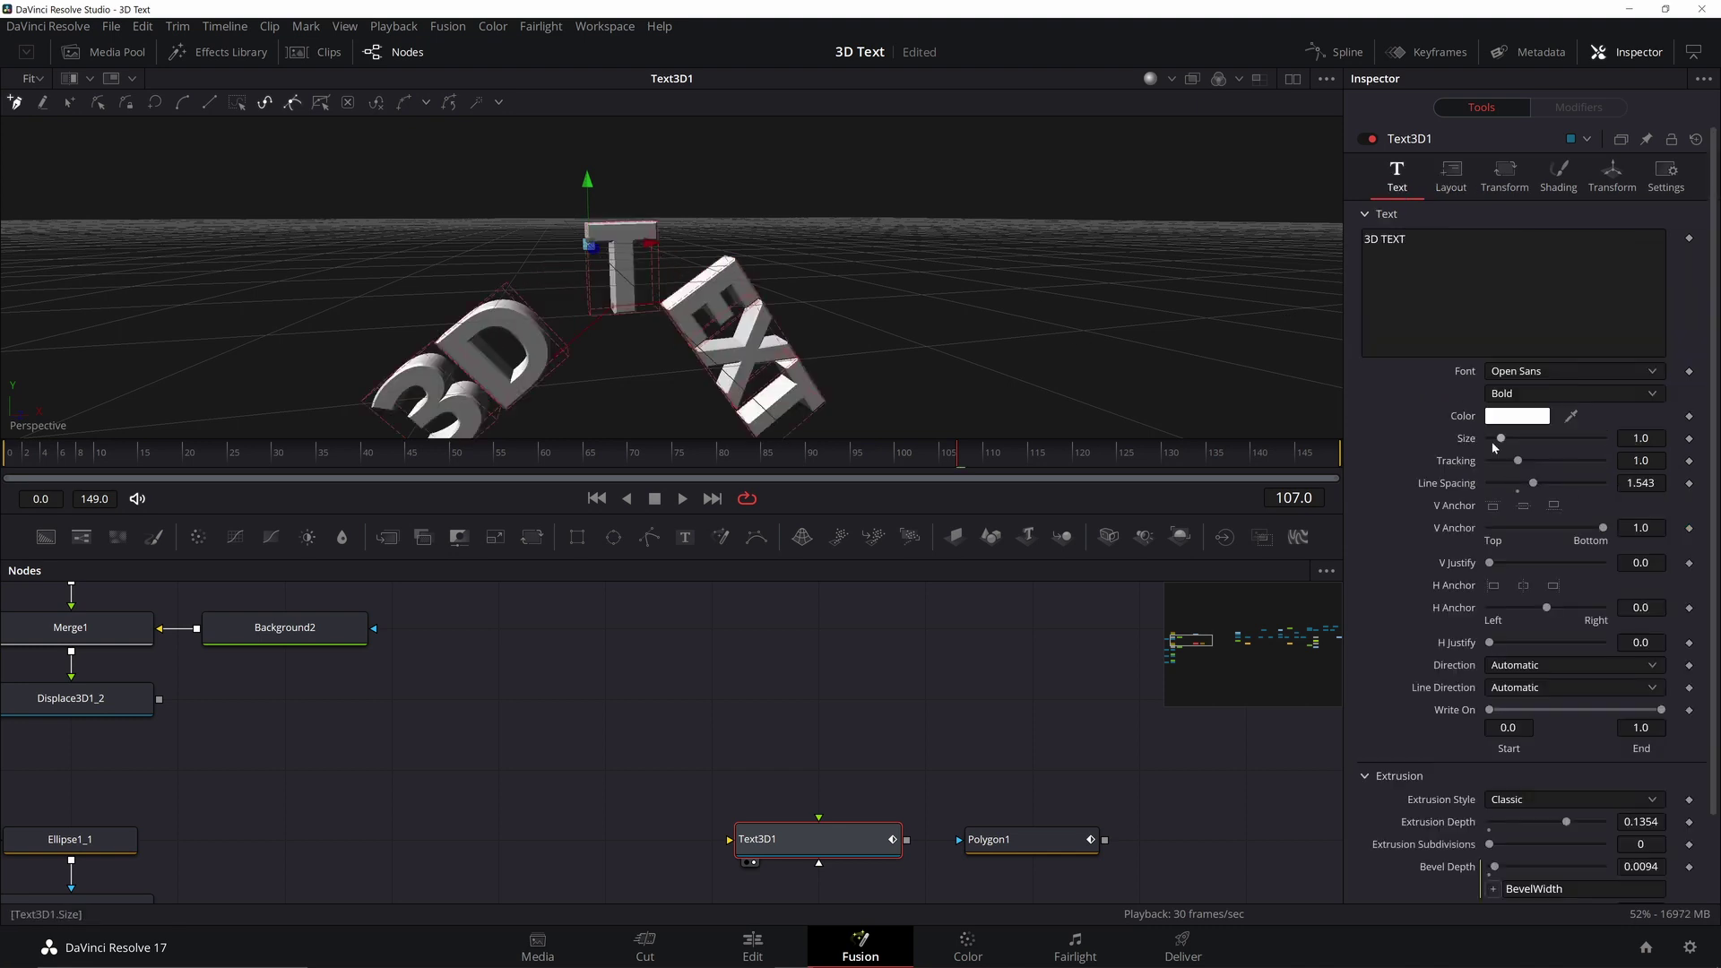
pyautogui.moveTo(1503, 440); pyautogui.dragTo(1494, 441)
pyautogui.click(1451, 175)
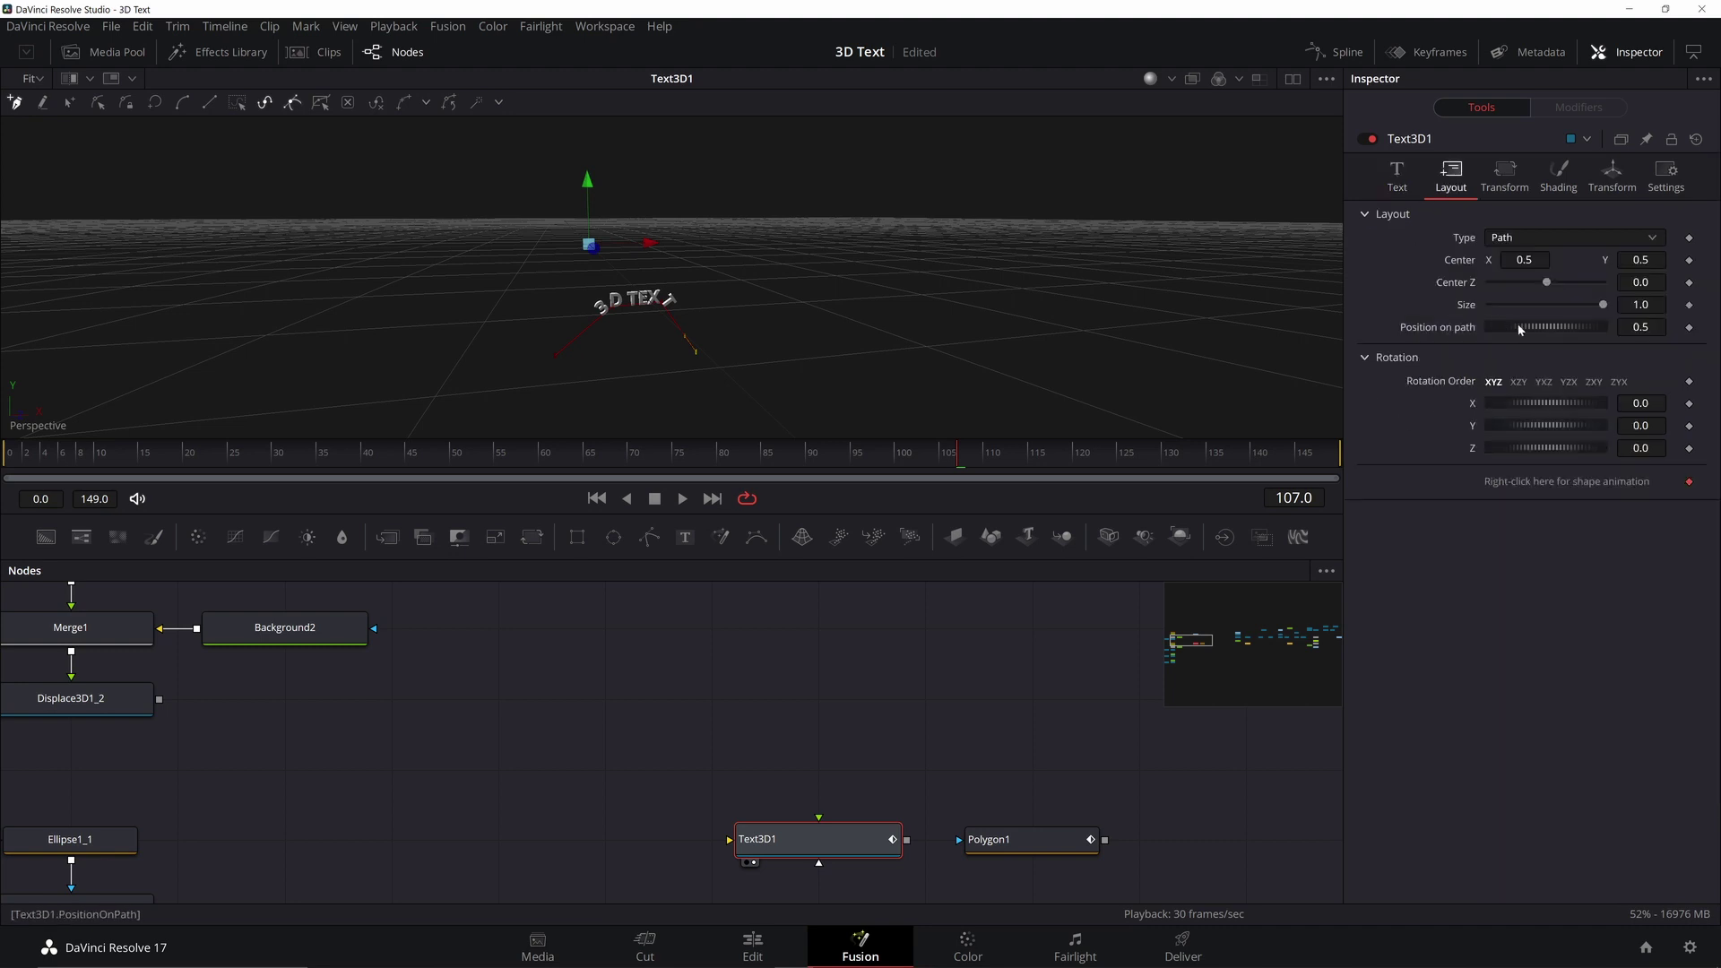
pyautogui.moveTo(1524, 328); pyautogui.dragTo(1479, 332)
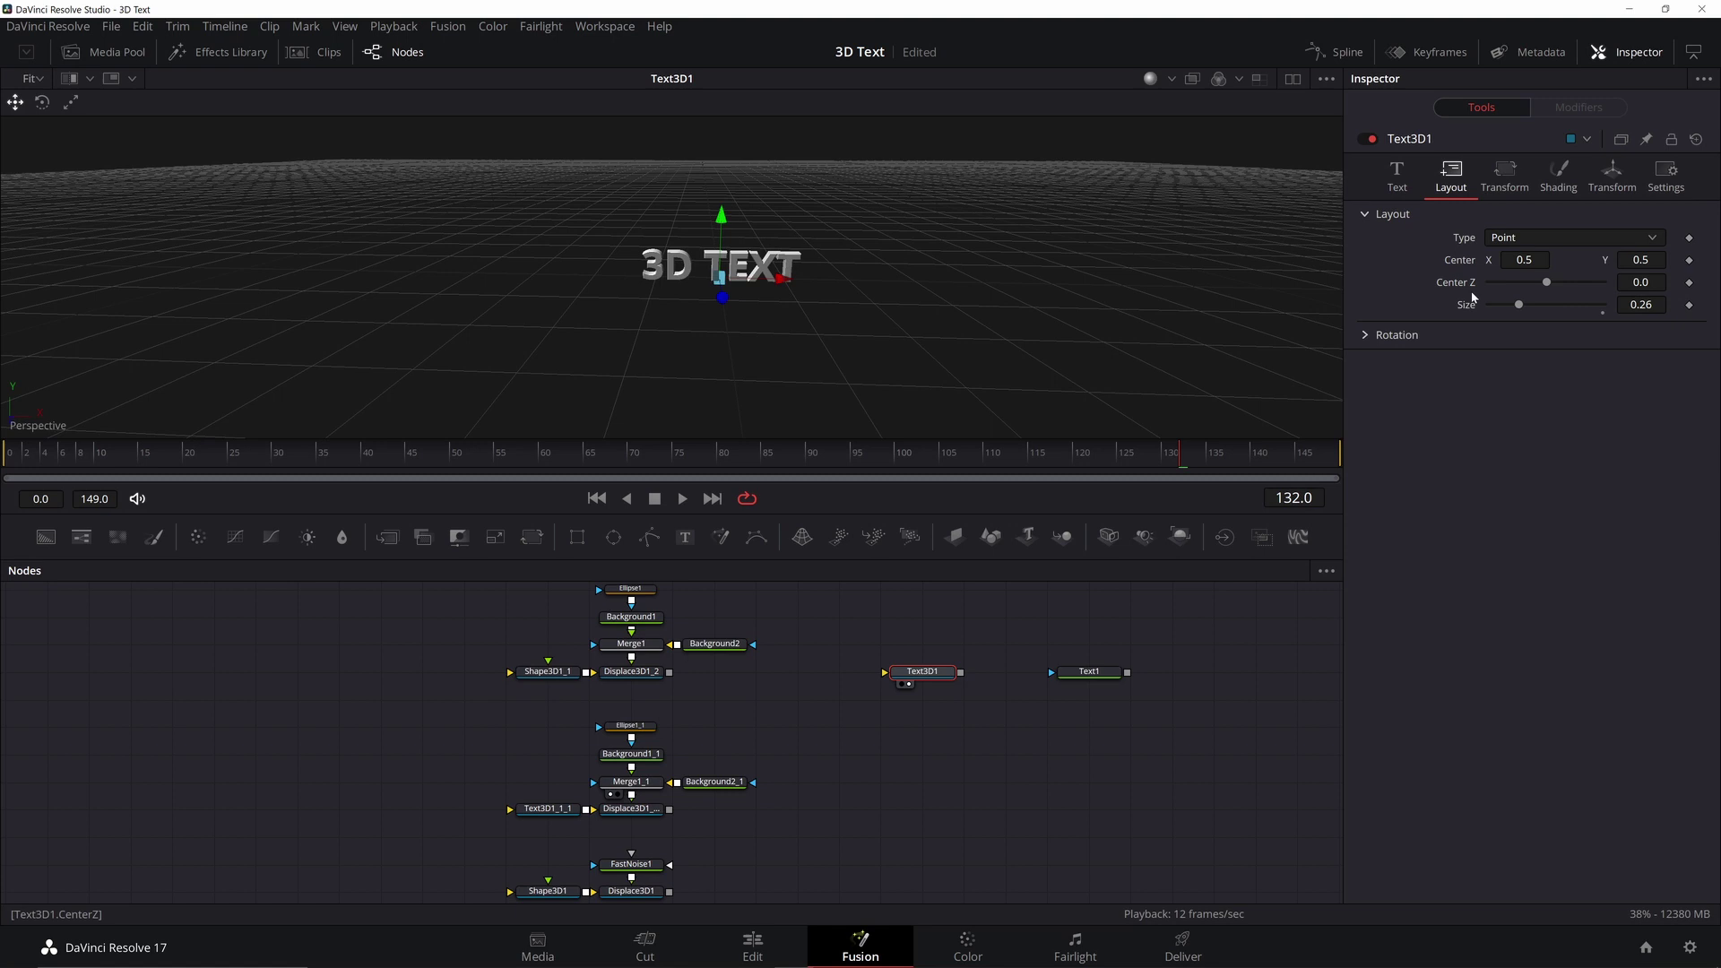
# Step: Try out the layout rotation of Text3D1 and undo the change
pyautogui.click(1366, 335)
pyautogui.moveTo(1541, 381)
pyautogui.mouseDown()
pyautogui.moveTo(1585, 381)
pyautogui.moveTo(1530, 403)
pyautogui.mouseUp()
pyautogui.hotkey('ctrl', 'z')
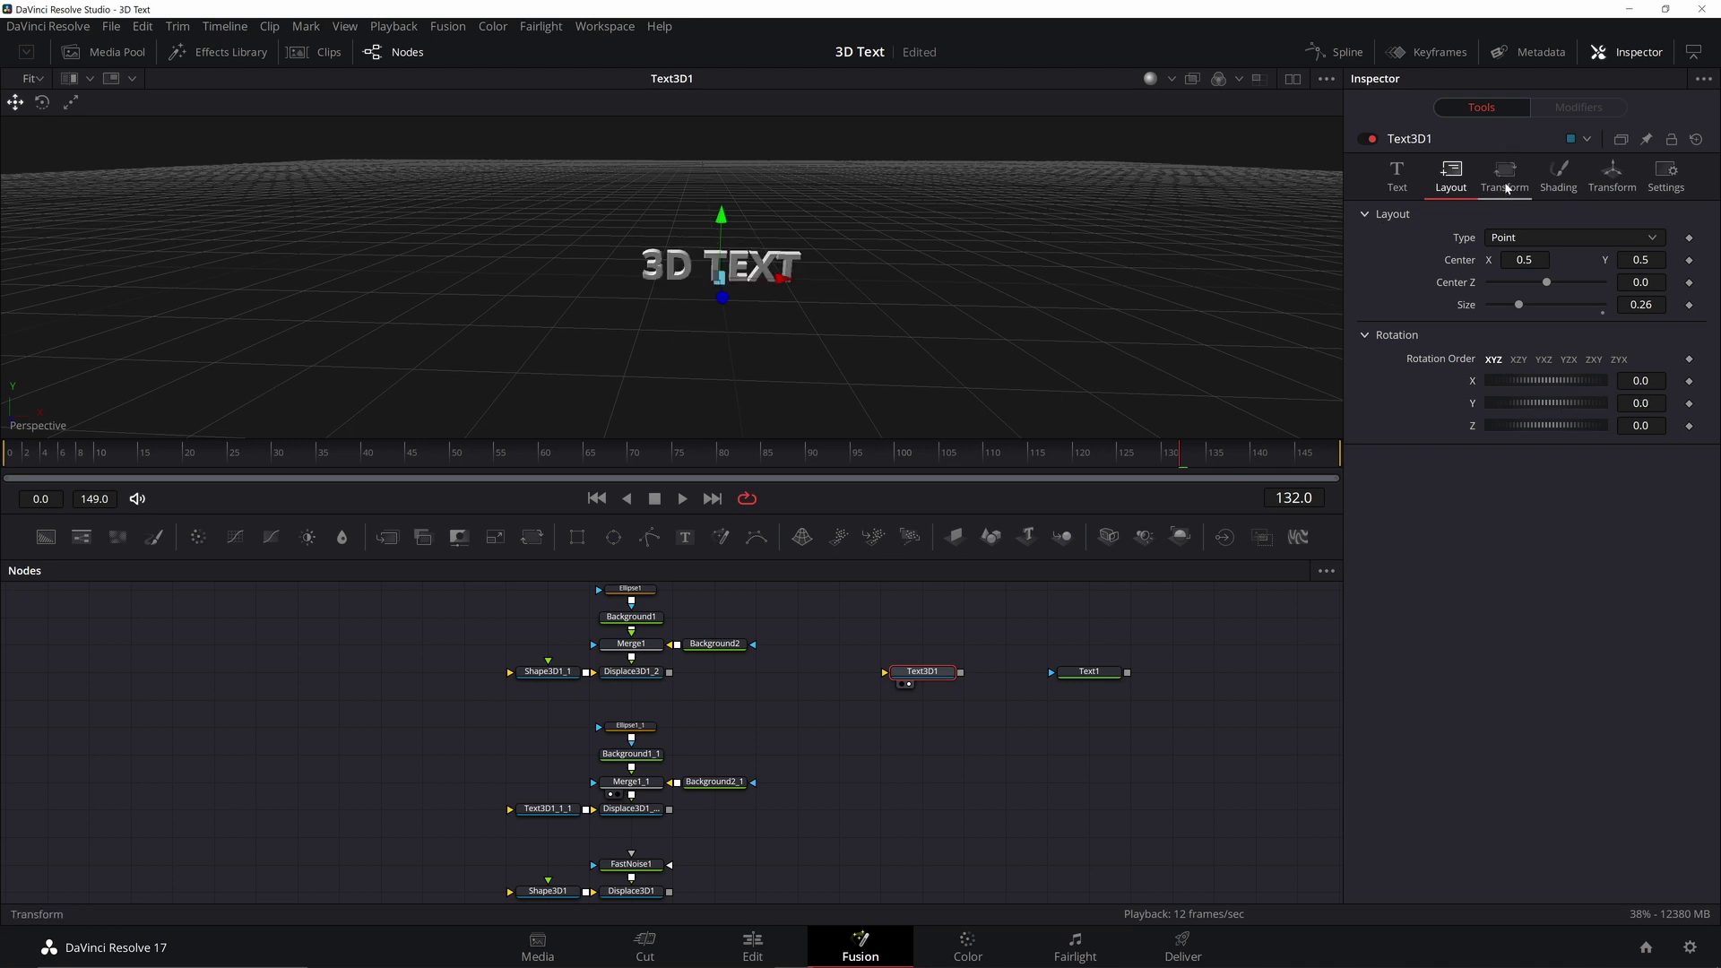
# Step: Try rotating Text3D1's individual letters with the text transform set to Characters
pyautogui.click(1507, 189)
pyautogui.moveTo(1511, 405)
pyautogui.mouseDown()
pyautogui.moveTo(1561, 404)
pyautogui.moveTo(1569, 428)
pyautogui.moveTo(1533, 427)
pyautogui.mouseUp()
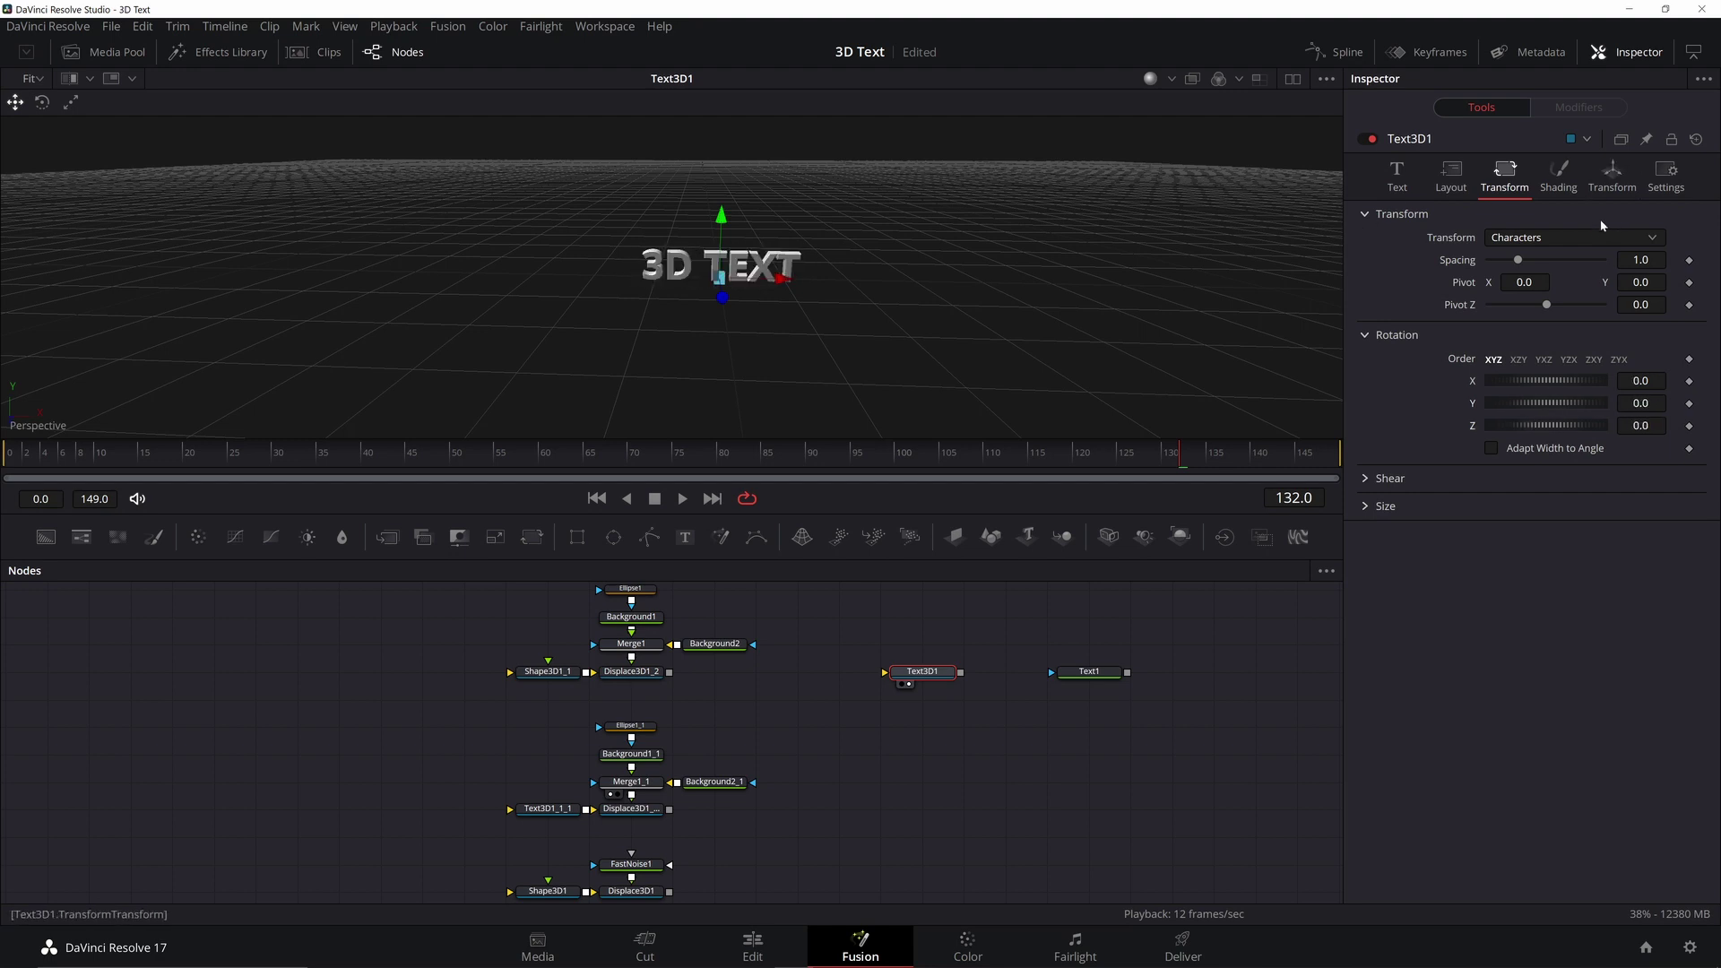
pyautogui.click(1573, 238)
pyautogui.click(1557, 258)
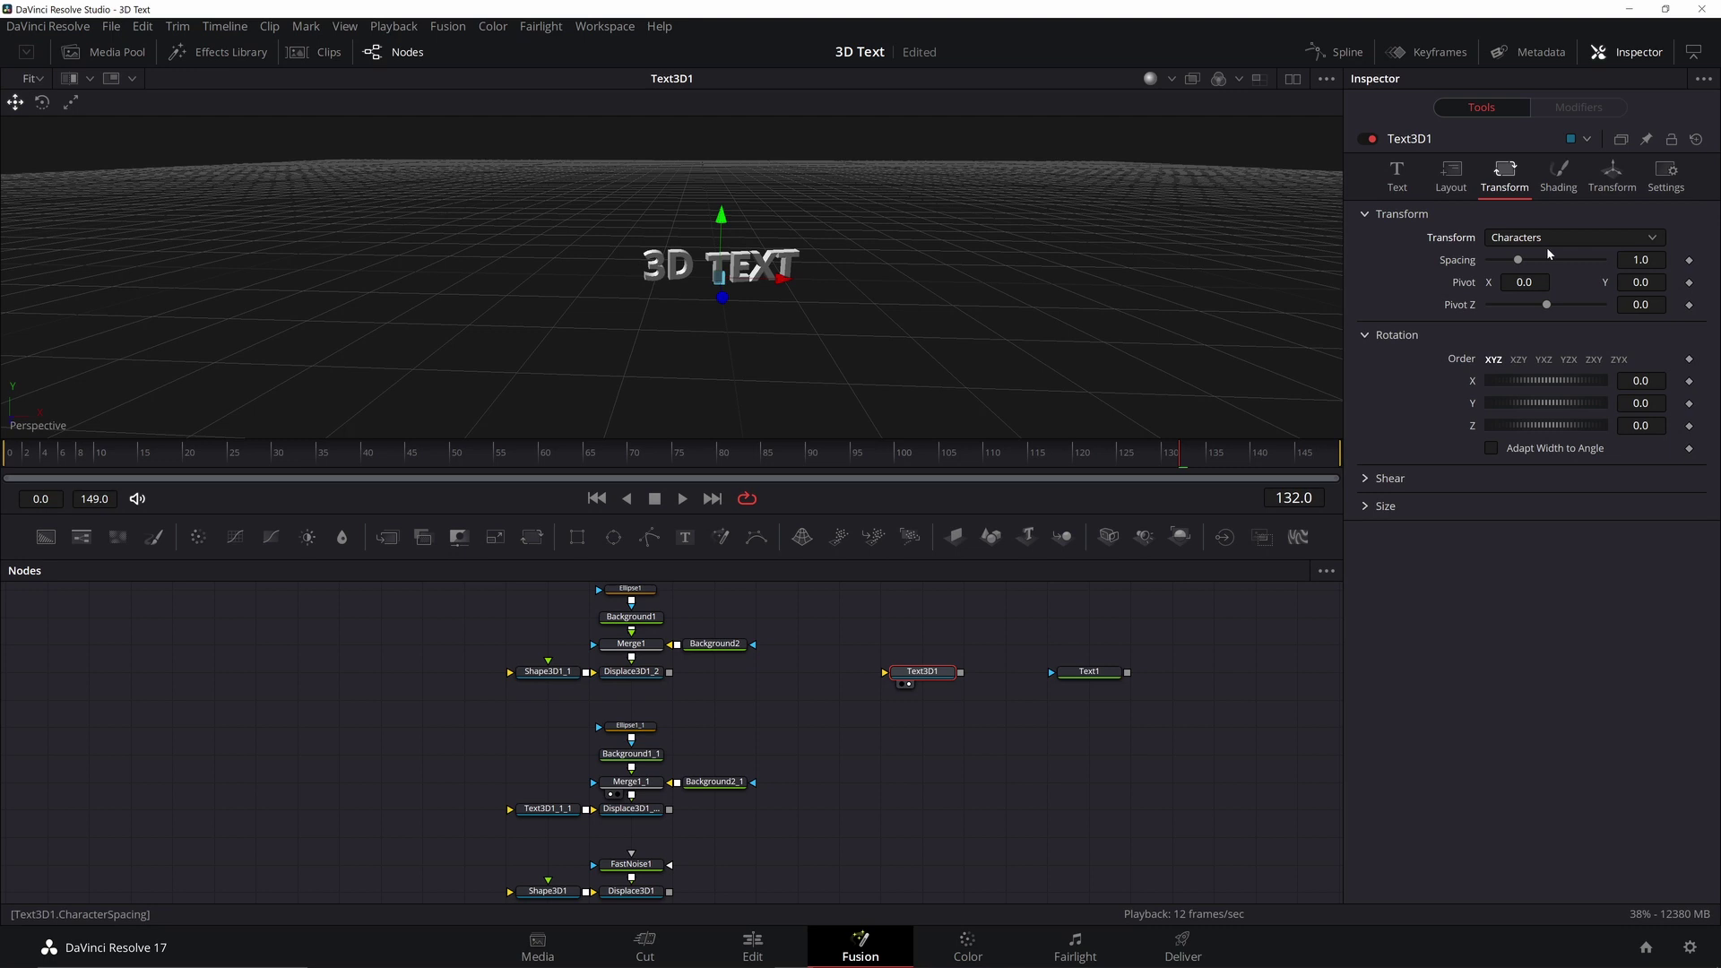
pyautogui.moveTo(1518, 403)
pyautogui.mouseDown()
pyautogui.moveTo(1544, 406)
pyautogui.moveTo(1516, 408)
pyautogui.mouseUp()
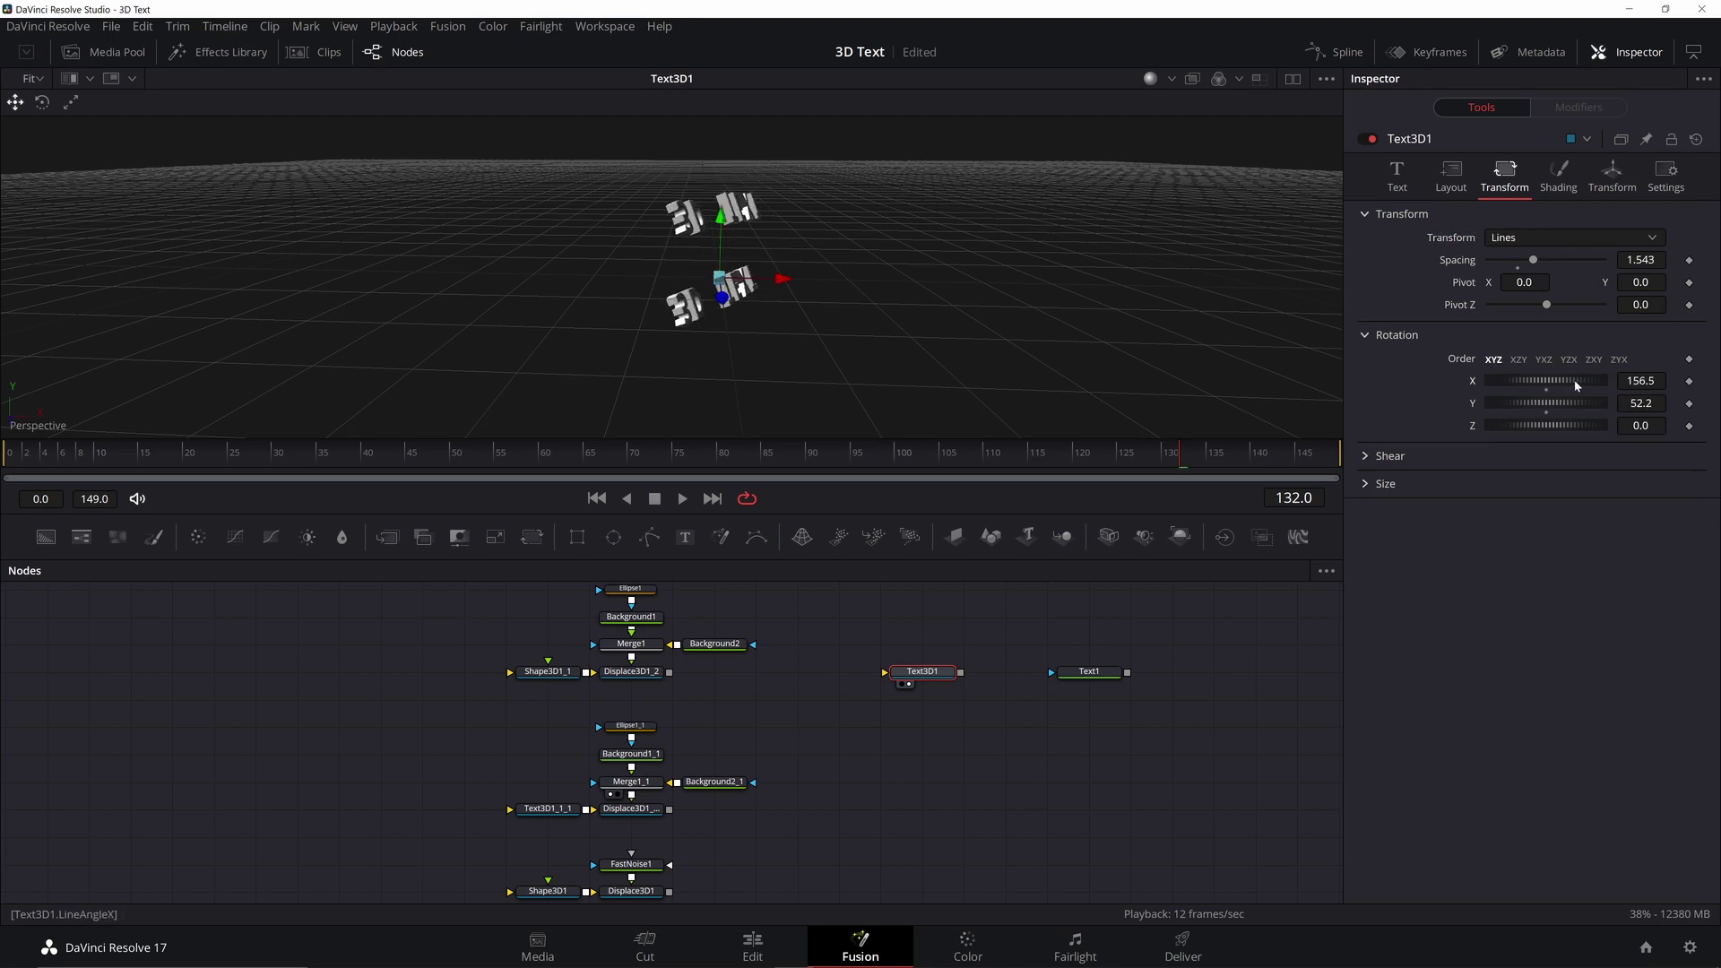
# Step: Rotate Text3D1's lines to about -23.5 on the X axis and try out their shear and size
pyautogui.moveTo(1577, 386); pyautogui.dragTo(1544, 385)
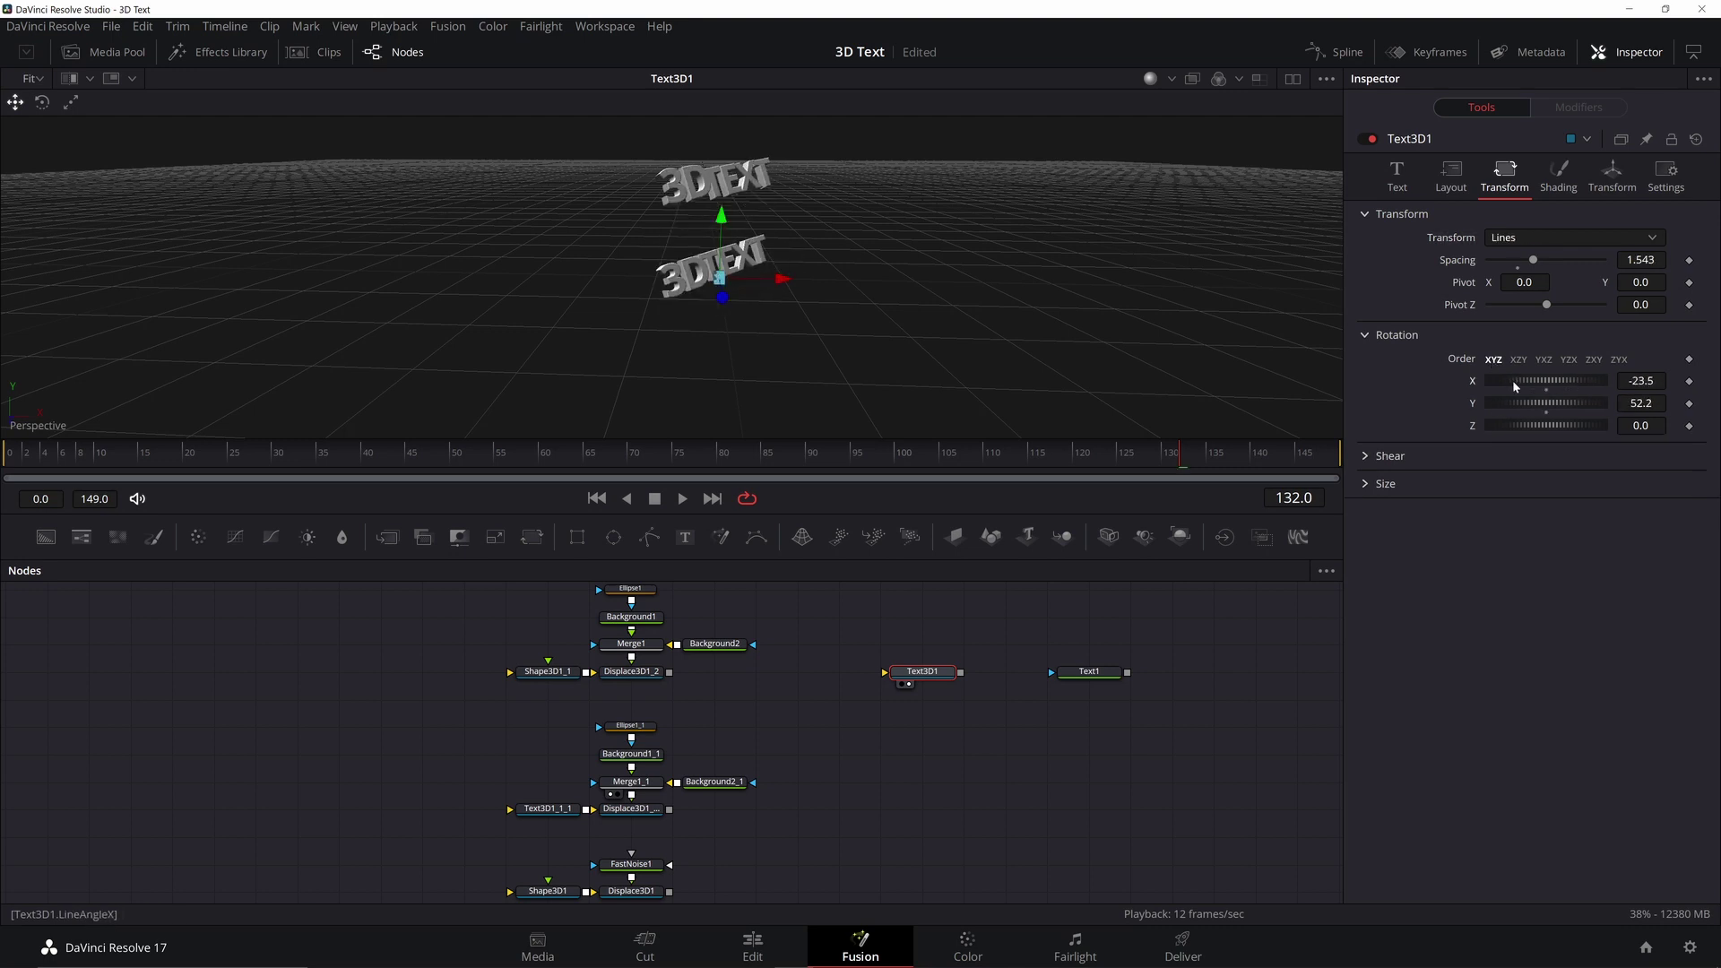
pyautogui.click(1544, 455)
pyautogui.moveTo(1547, 480); pyautogui.dragTo(1504, 479)
pyautogui.click(1508, 532)
pyautogui.moveTo(1511, 556); pyautogui.dragTo(1544, 564)
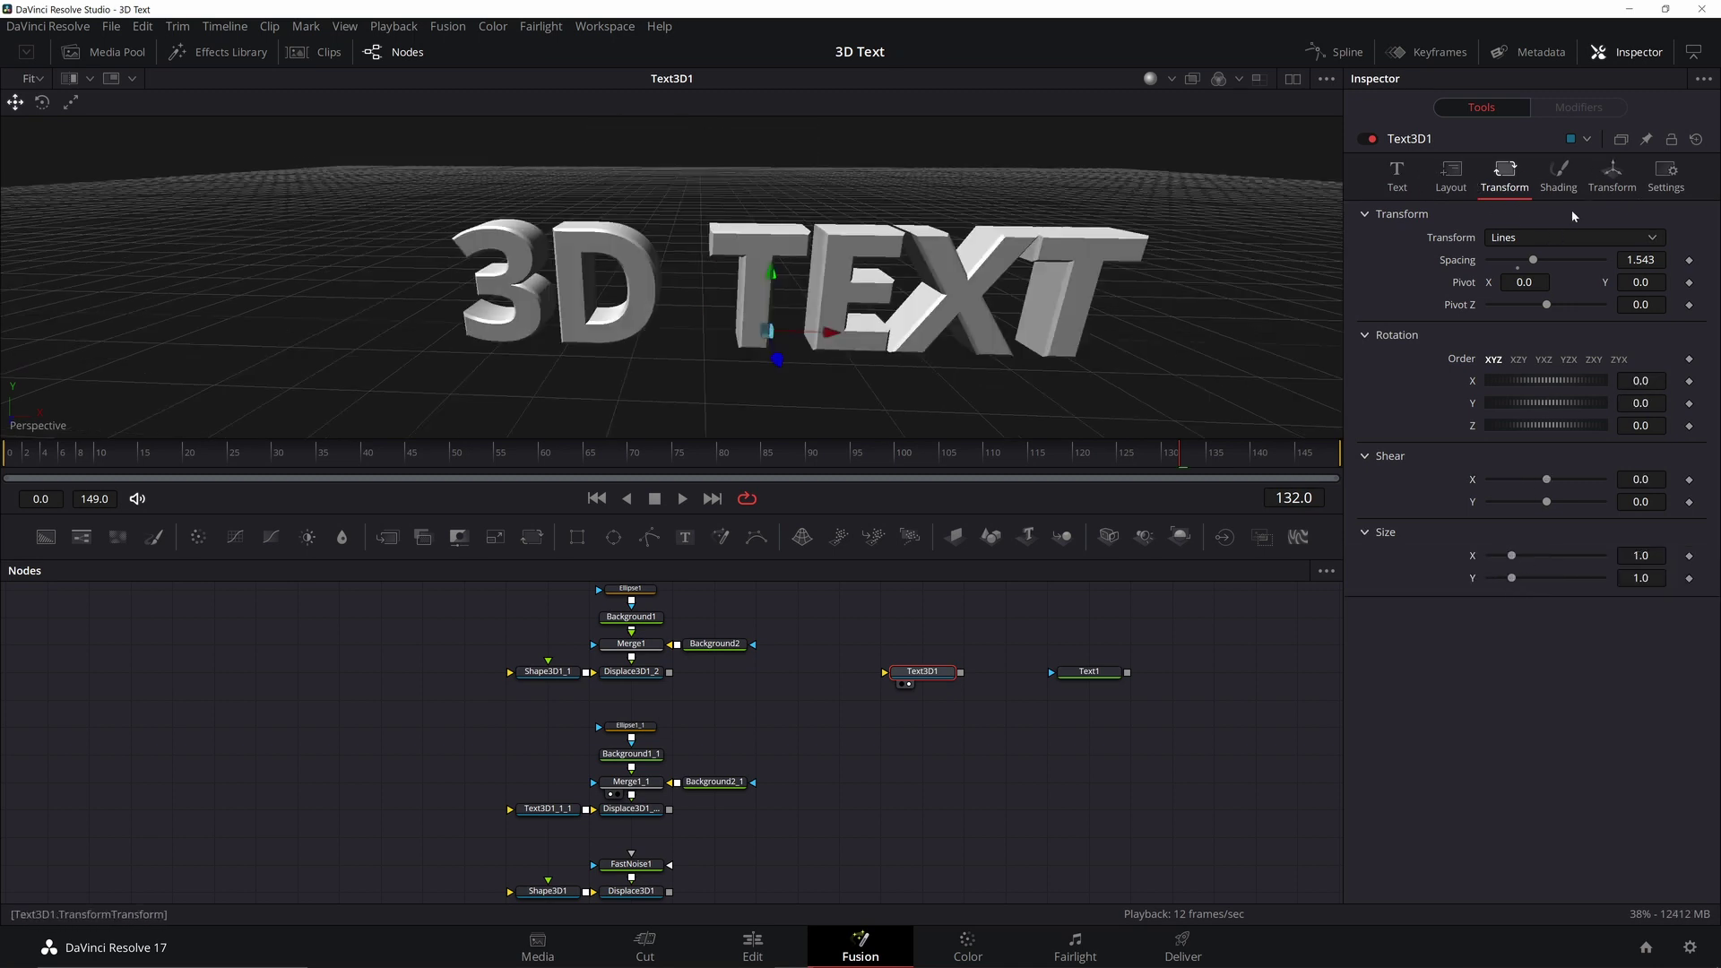
# Step: Lower the Red value of Text3D1's material to about 0.378 and try out the shading rotation on the Y axis
pyautogui.click(1621, 189)
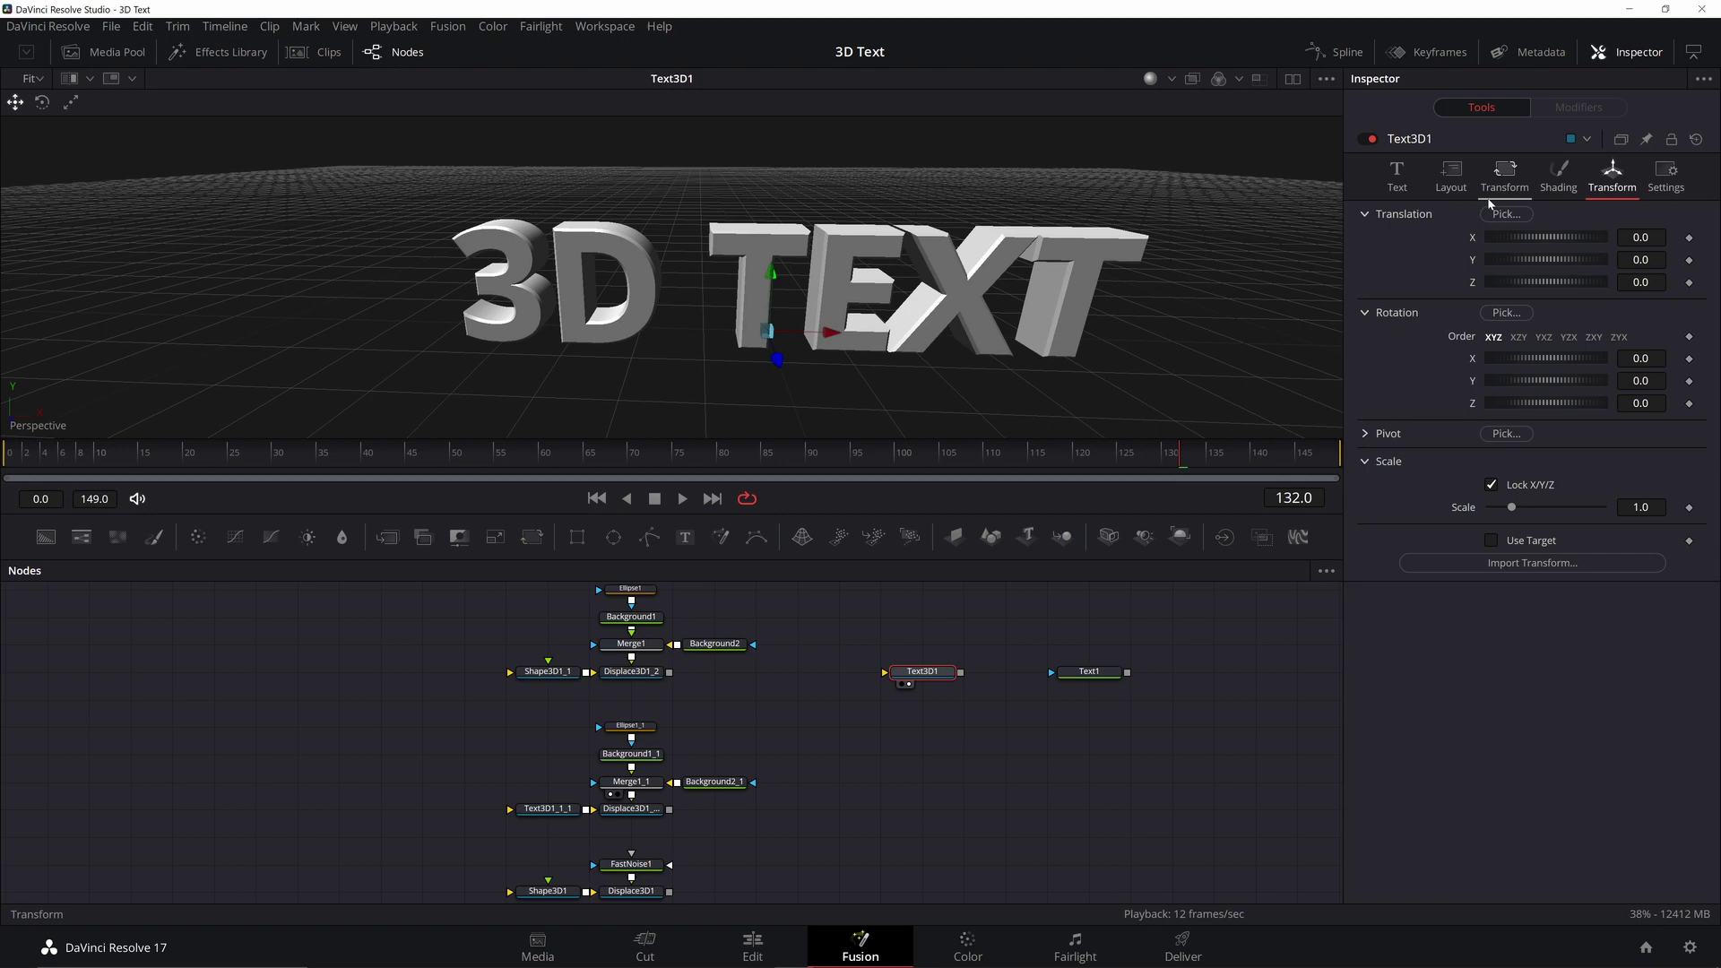
pyautogui.click(1546, 186)
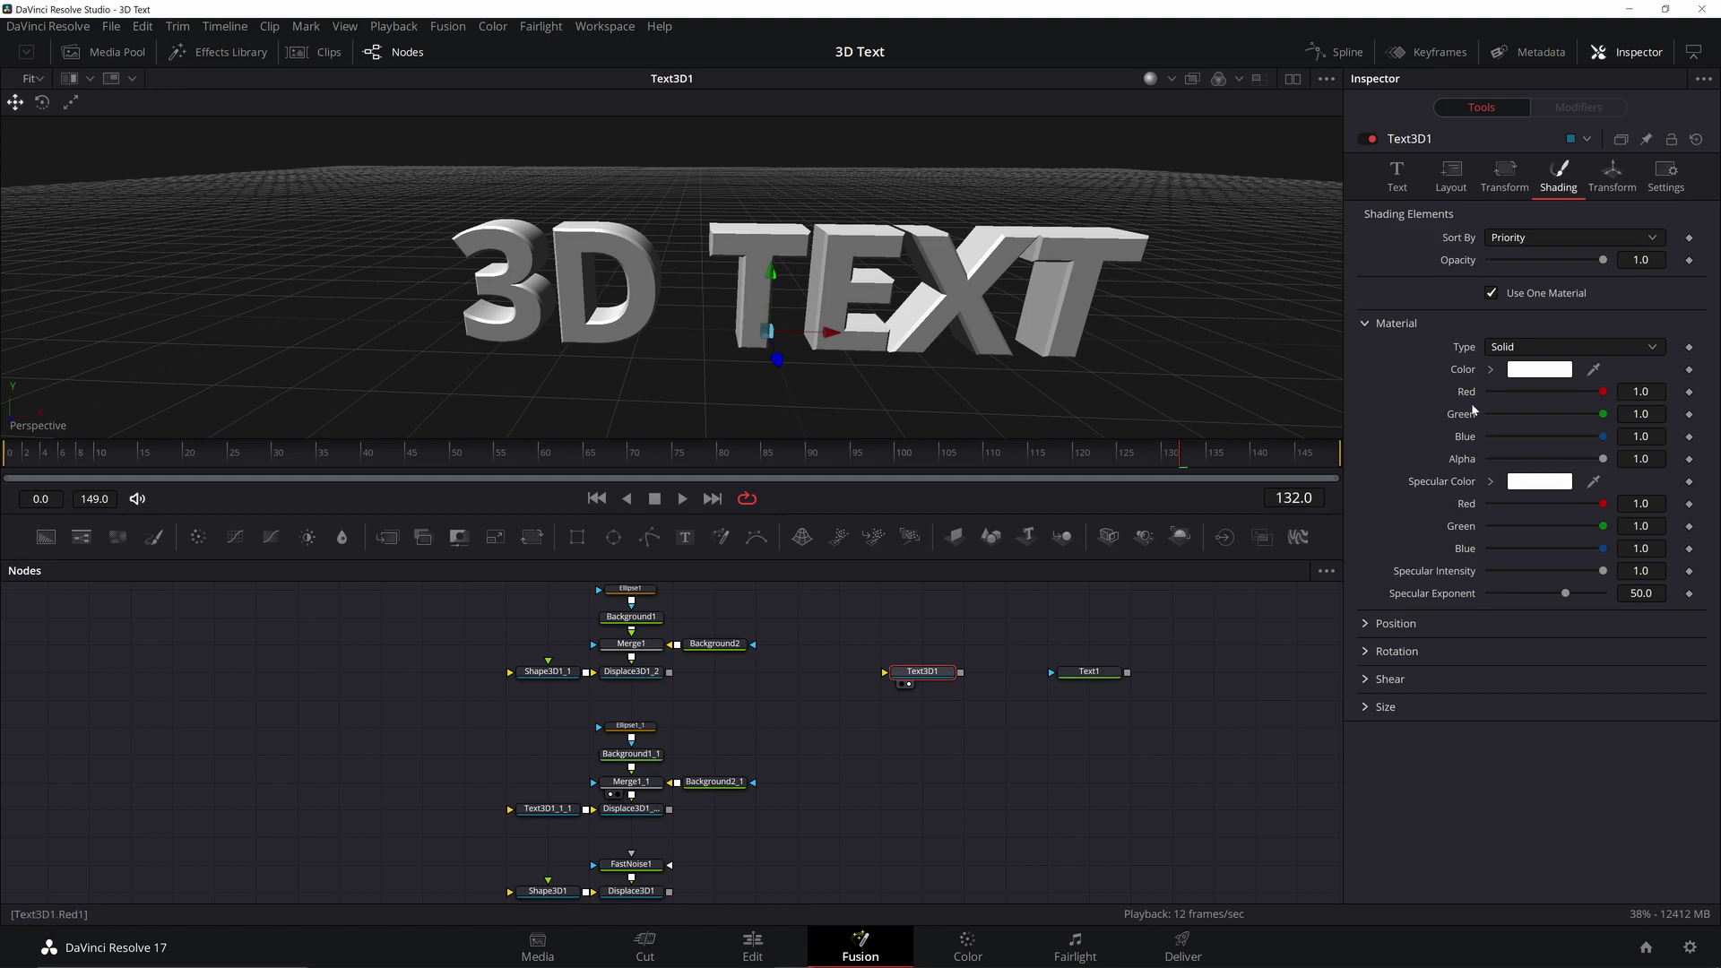
pyautogui.moveTo(1603, 392); pyautogui.dragTo(1526, 400)
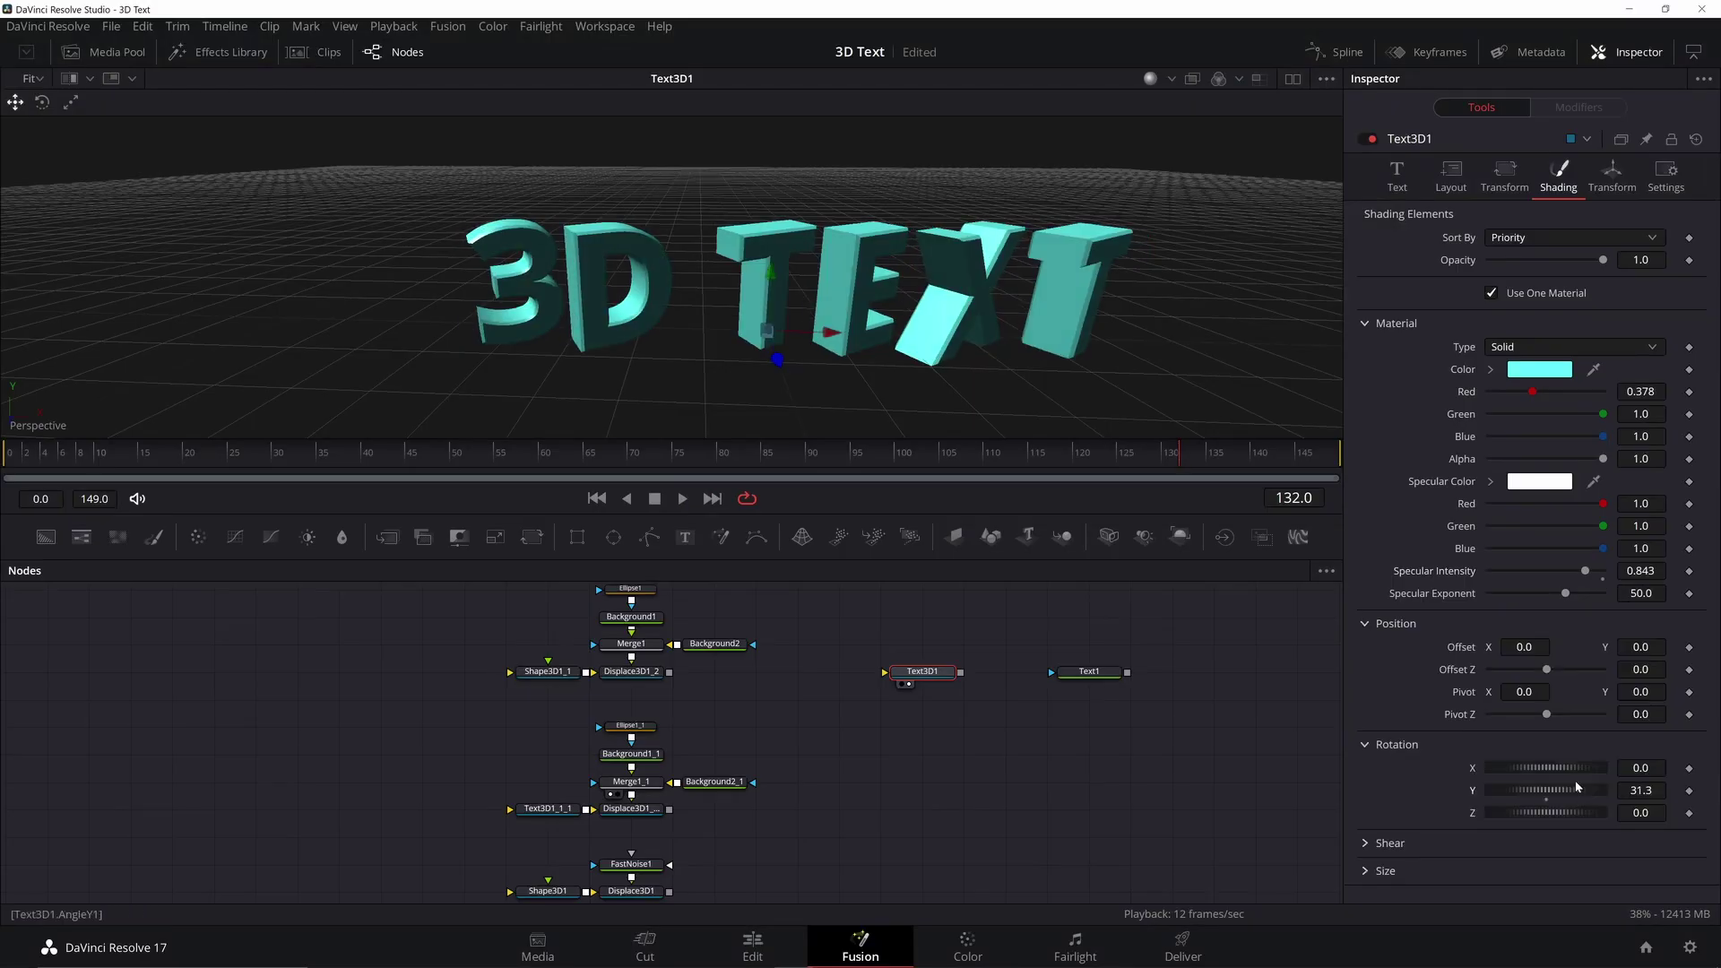
pyautogui.moveTo(1579, 789); pyautogui.dragTo(1547, 785)
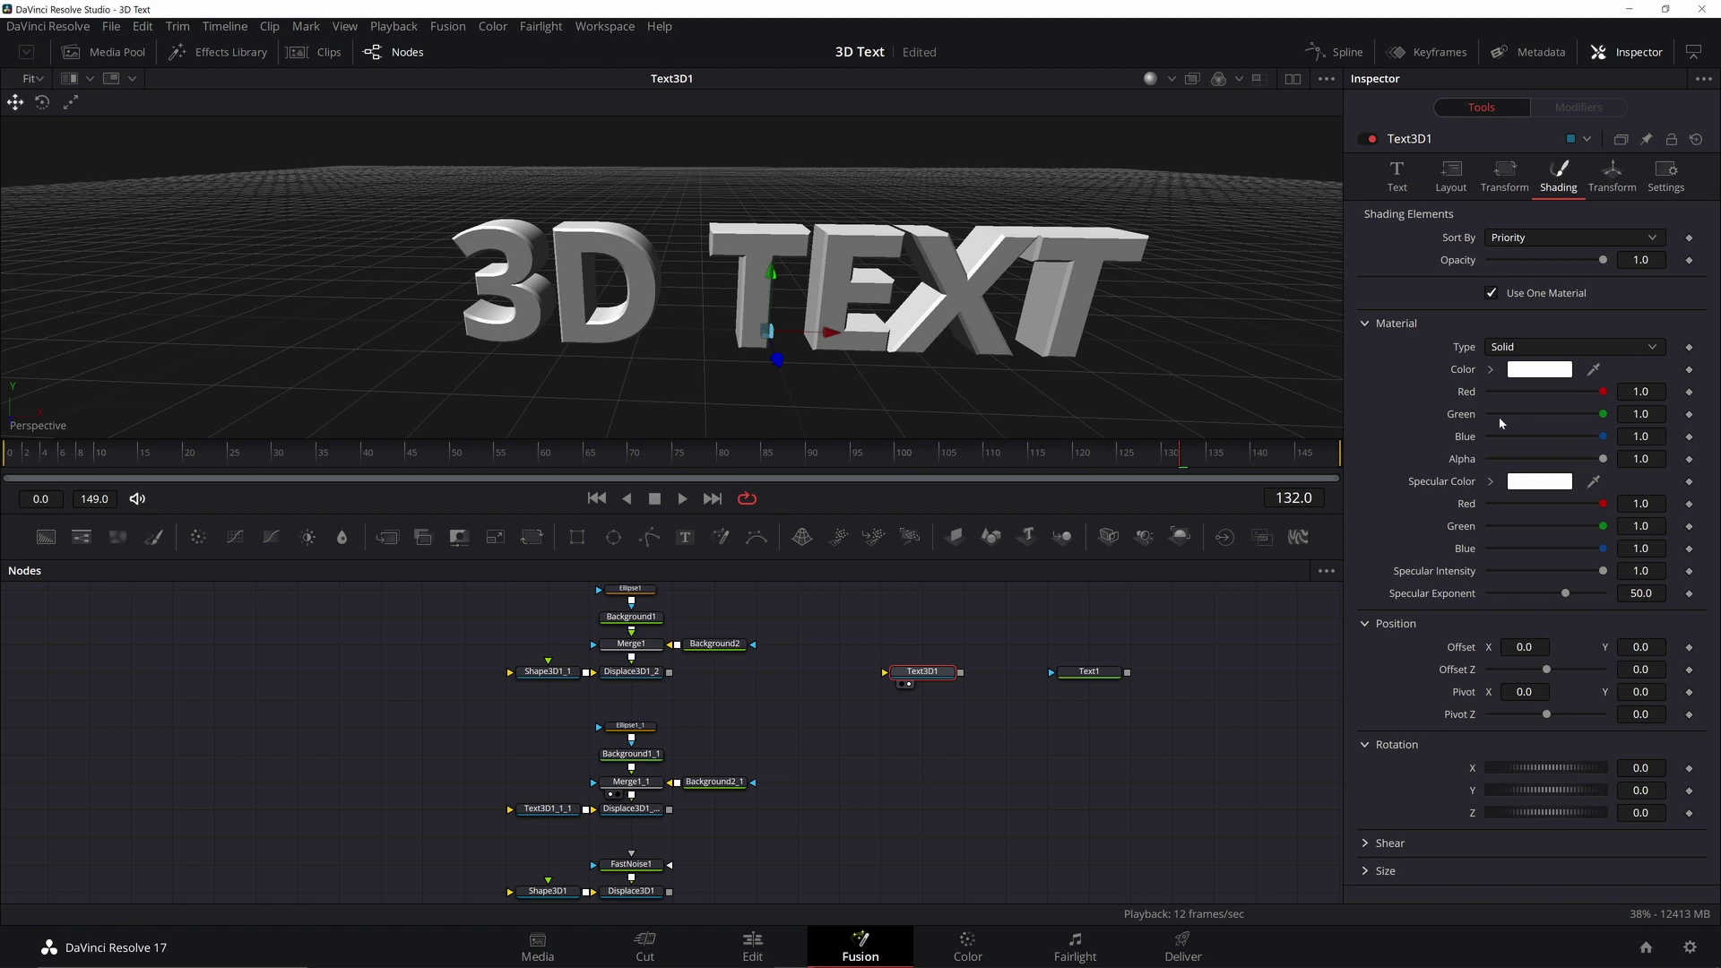
# Step: Examine the Text1 node's shading elements and select element 2 for comparison with the 3D text's shading
pyautogui.click(1098, 673)
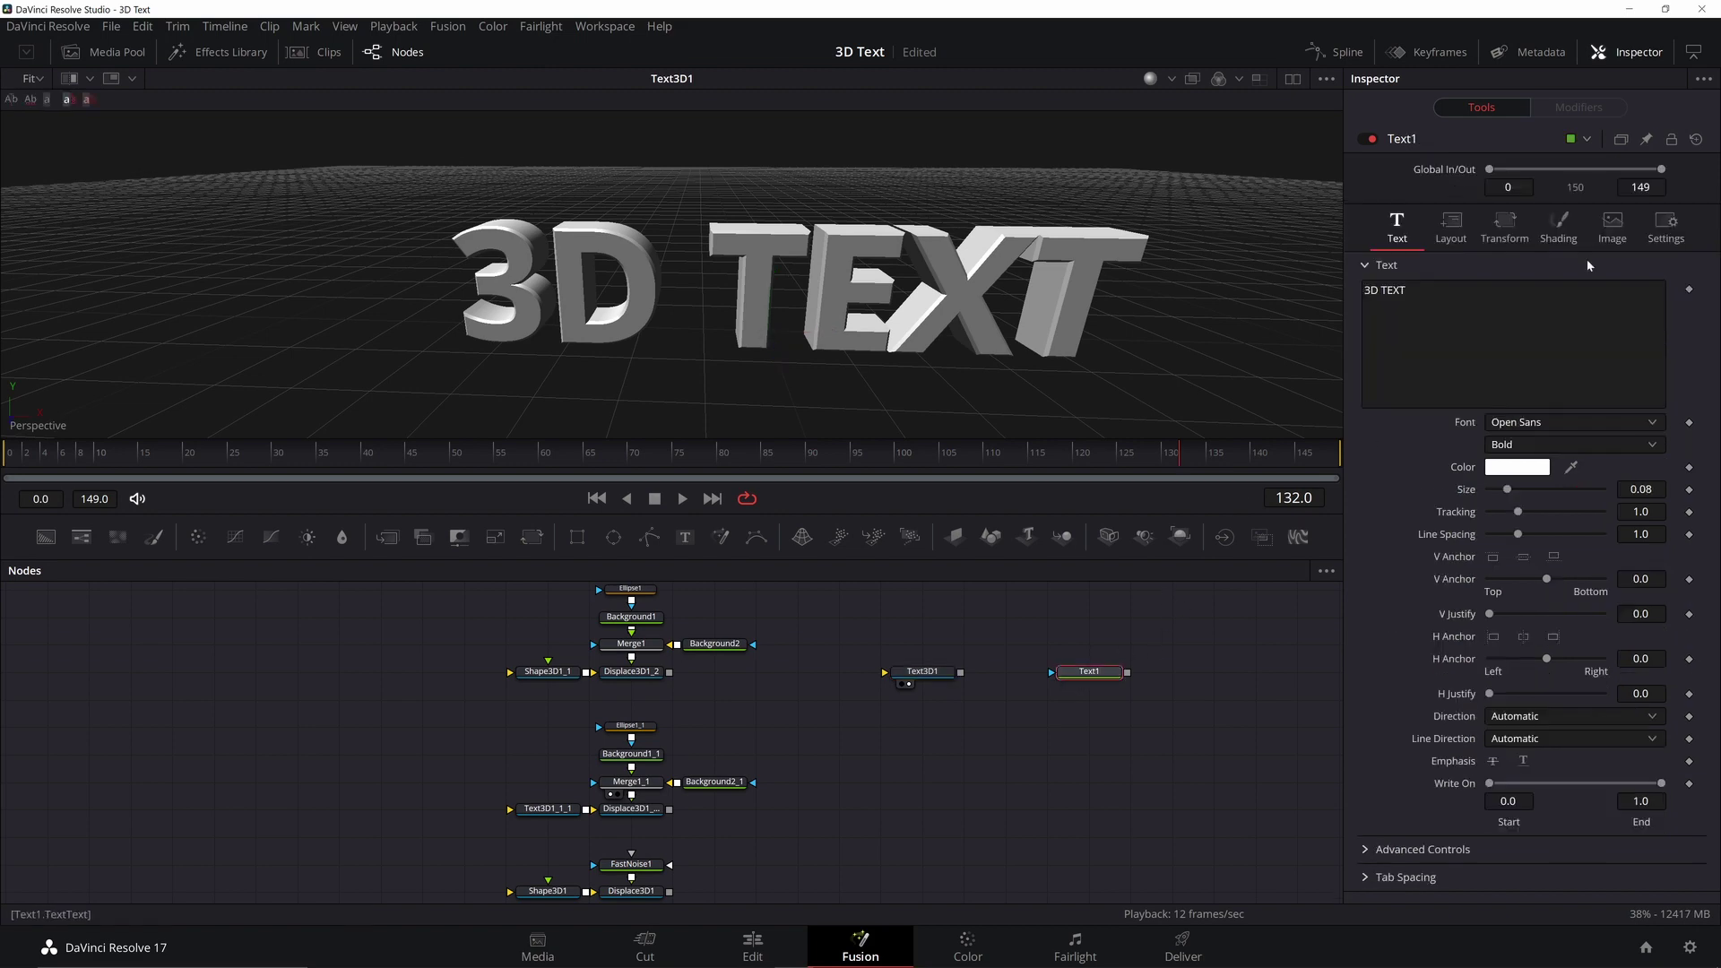
pyautogui.click(1559, 228)
pyautogui.click(1556, 290)
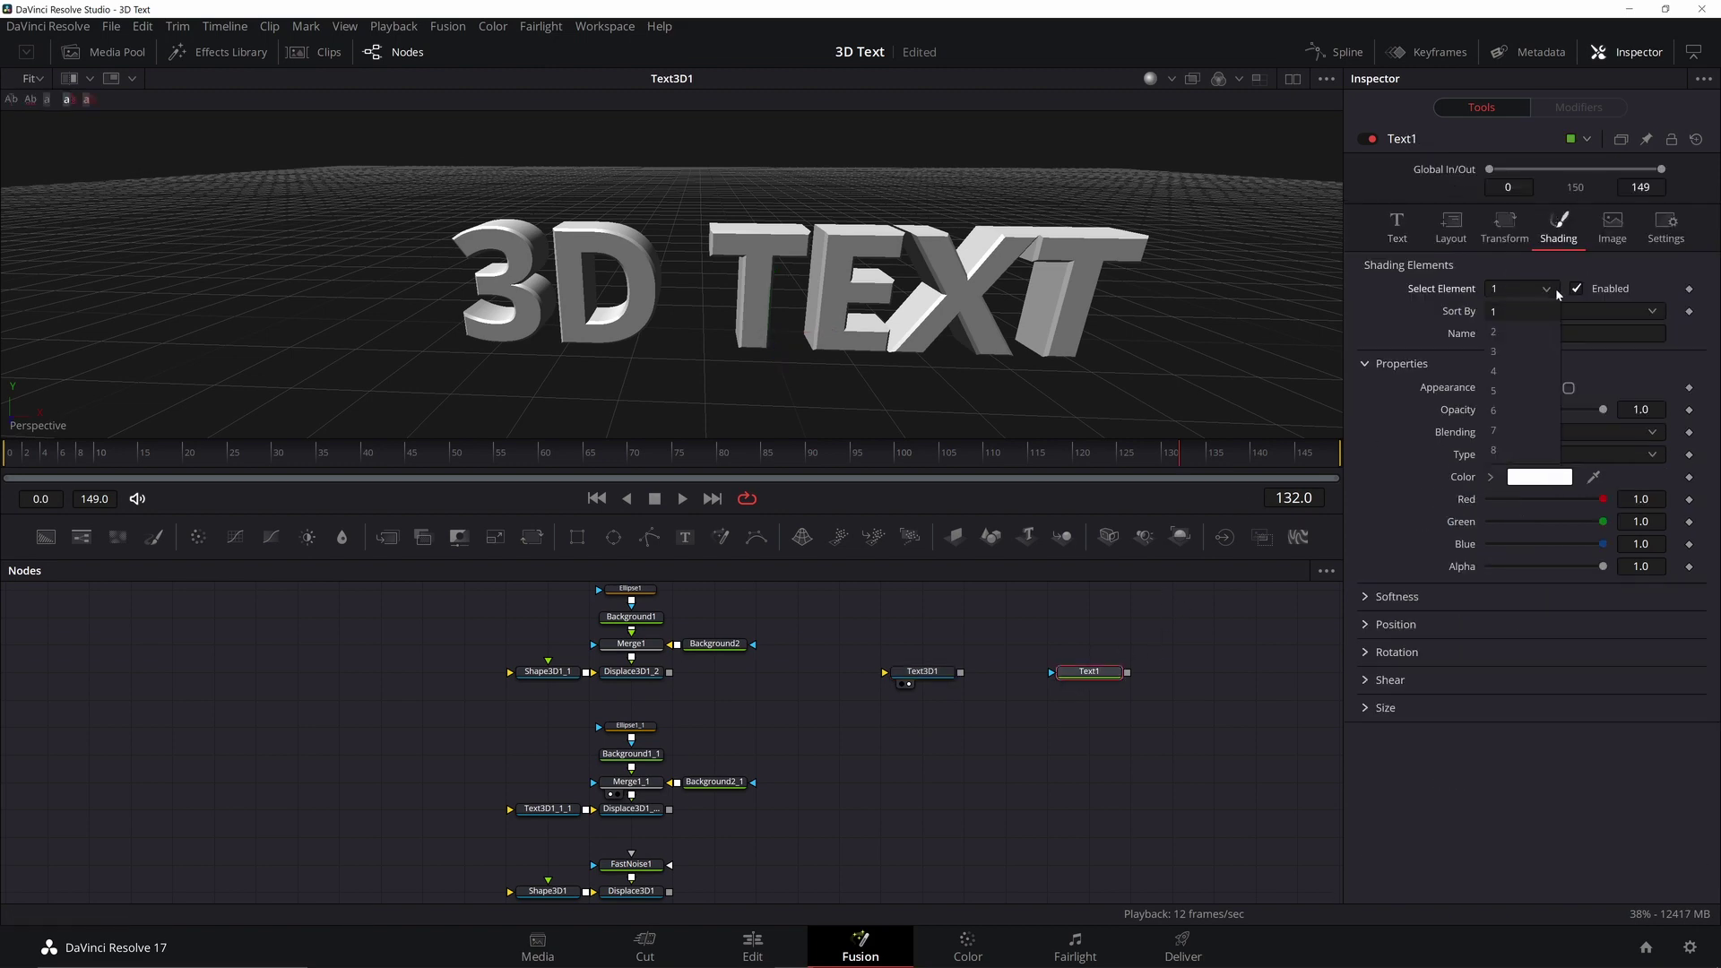
pyautogui.click(1495, 331)
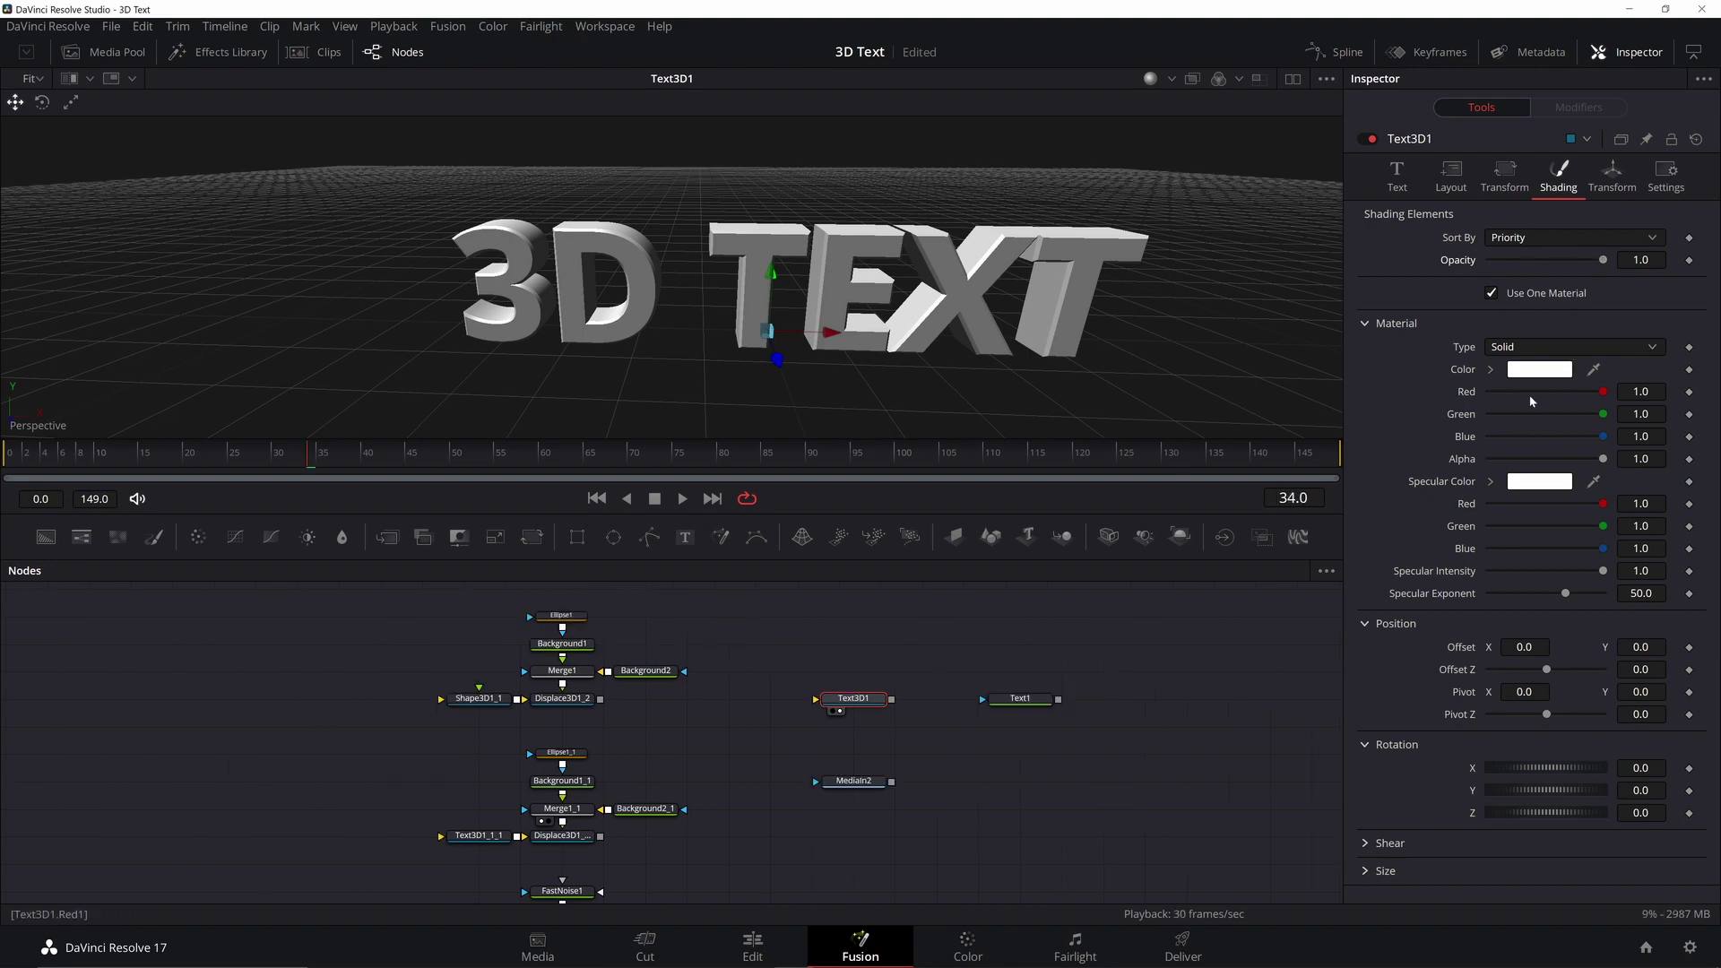
# Step: Set Text3D1's material type to Image, connect MediaIn2 as its texture, and play back the result
pyautogui.click(1601, 349)
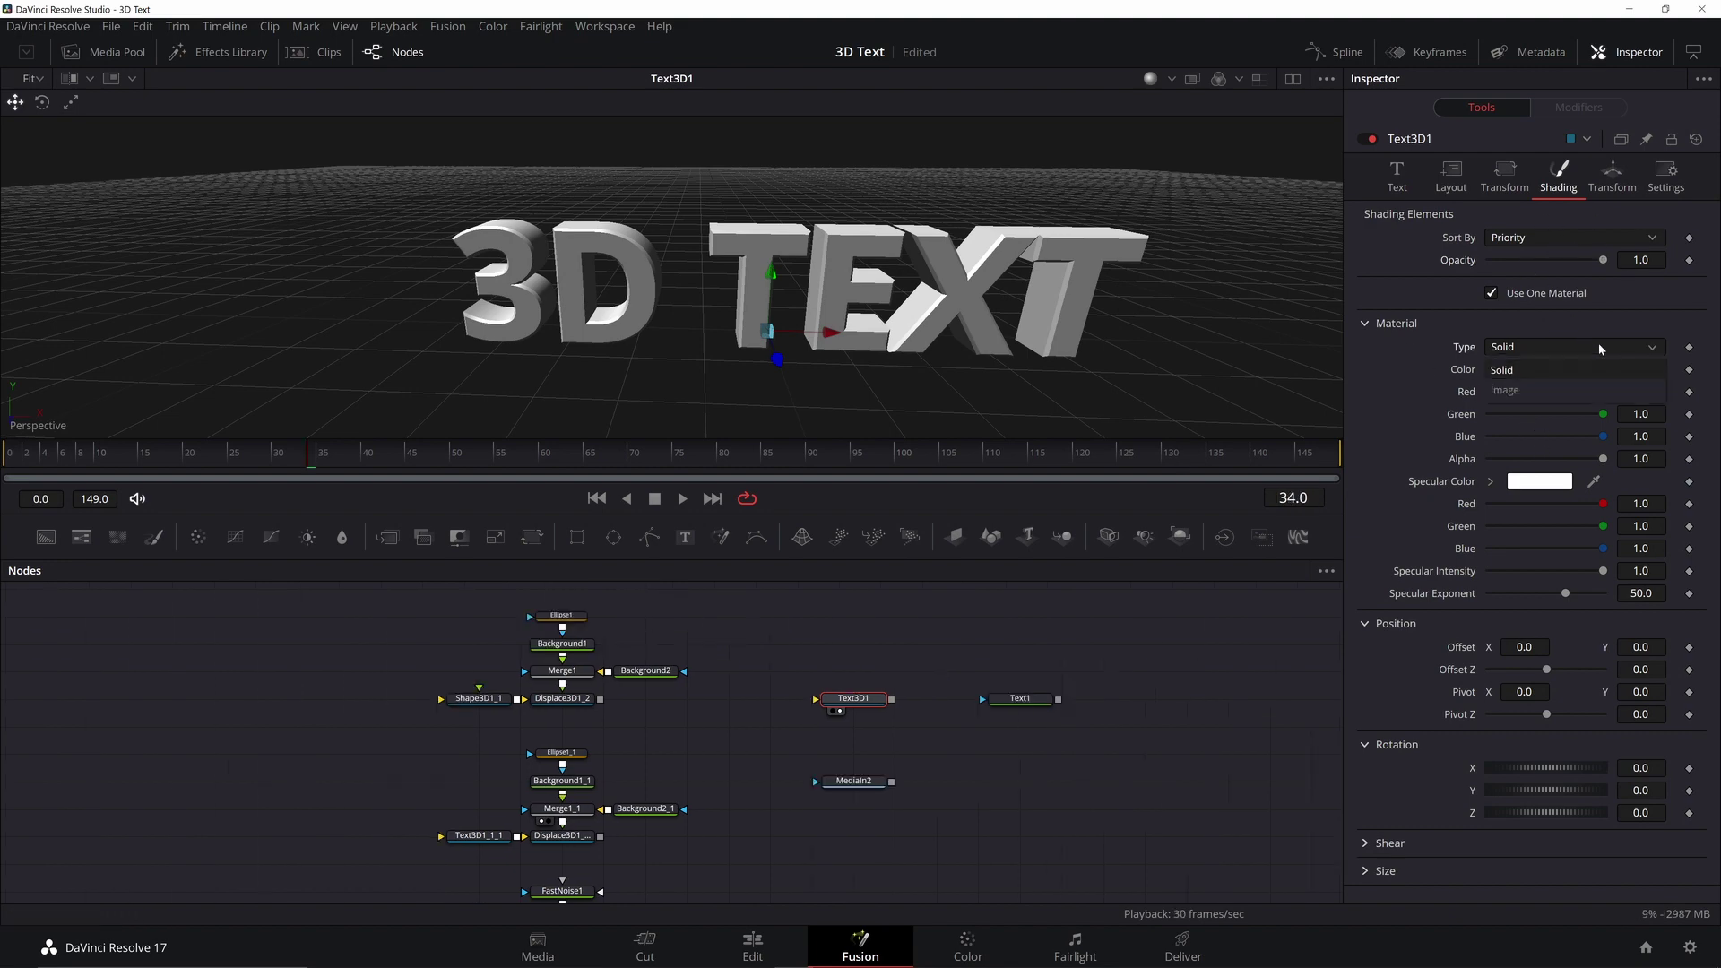
pyautogui.click(1550, 392)
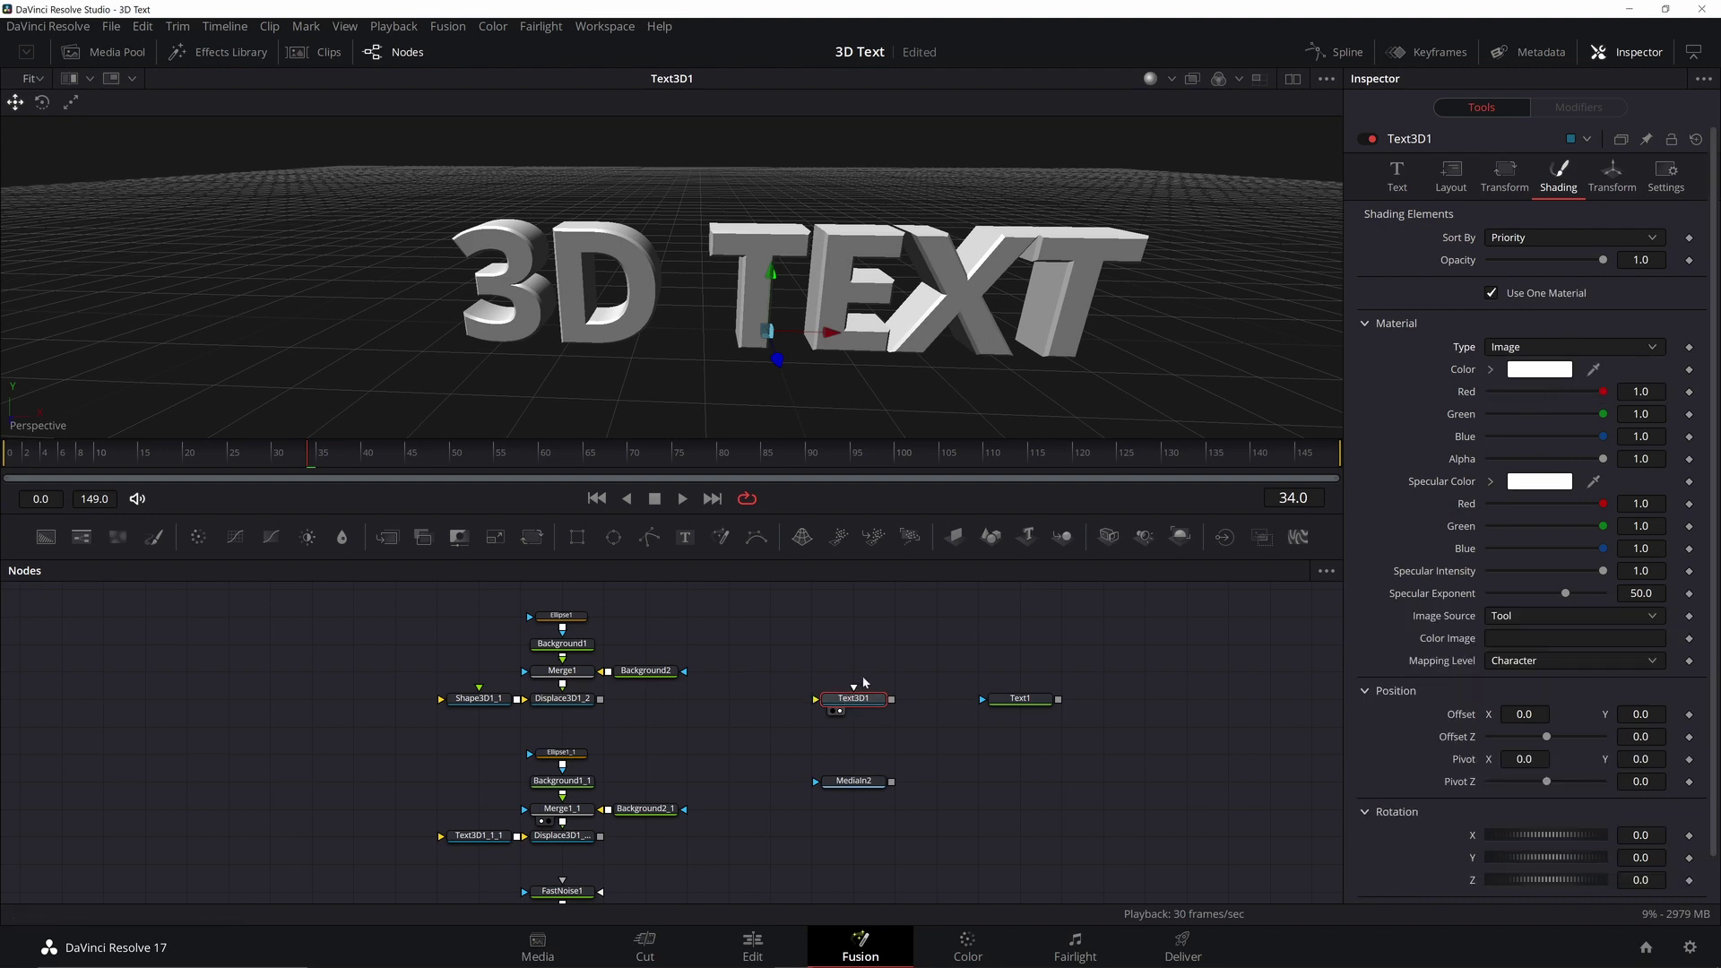
pyautogui.moveTo(882, 784); pyautogui.dragTo(853, 694)
pyautogui.press('space')
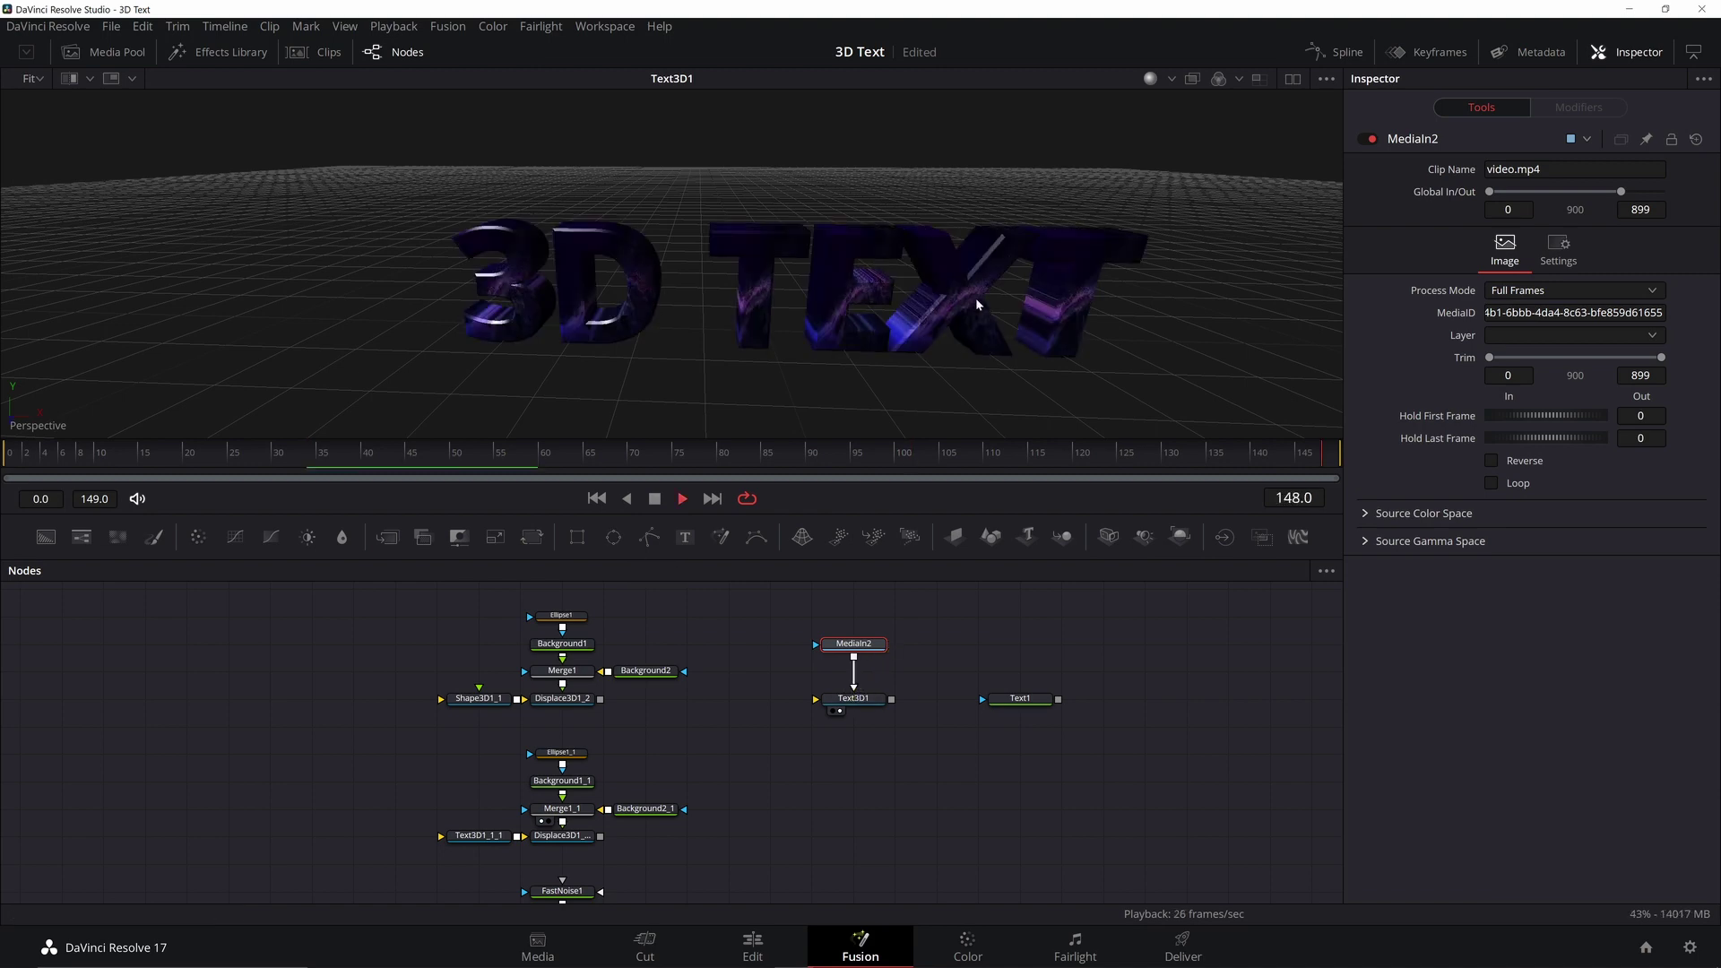
pyautogui.press('space')
# Step: Turn off Use One Material on Text3D1, assign MediaIn2 as the bevel texture, and inspect the letters from another angle
pyautogui.click(864, 699)
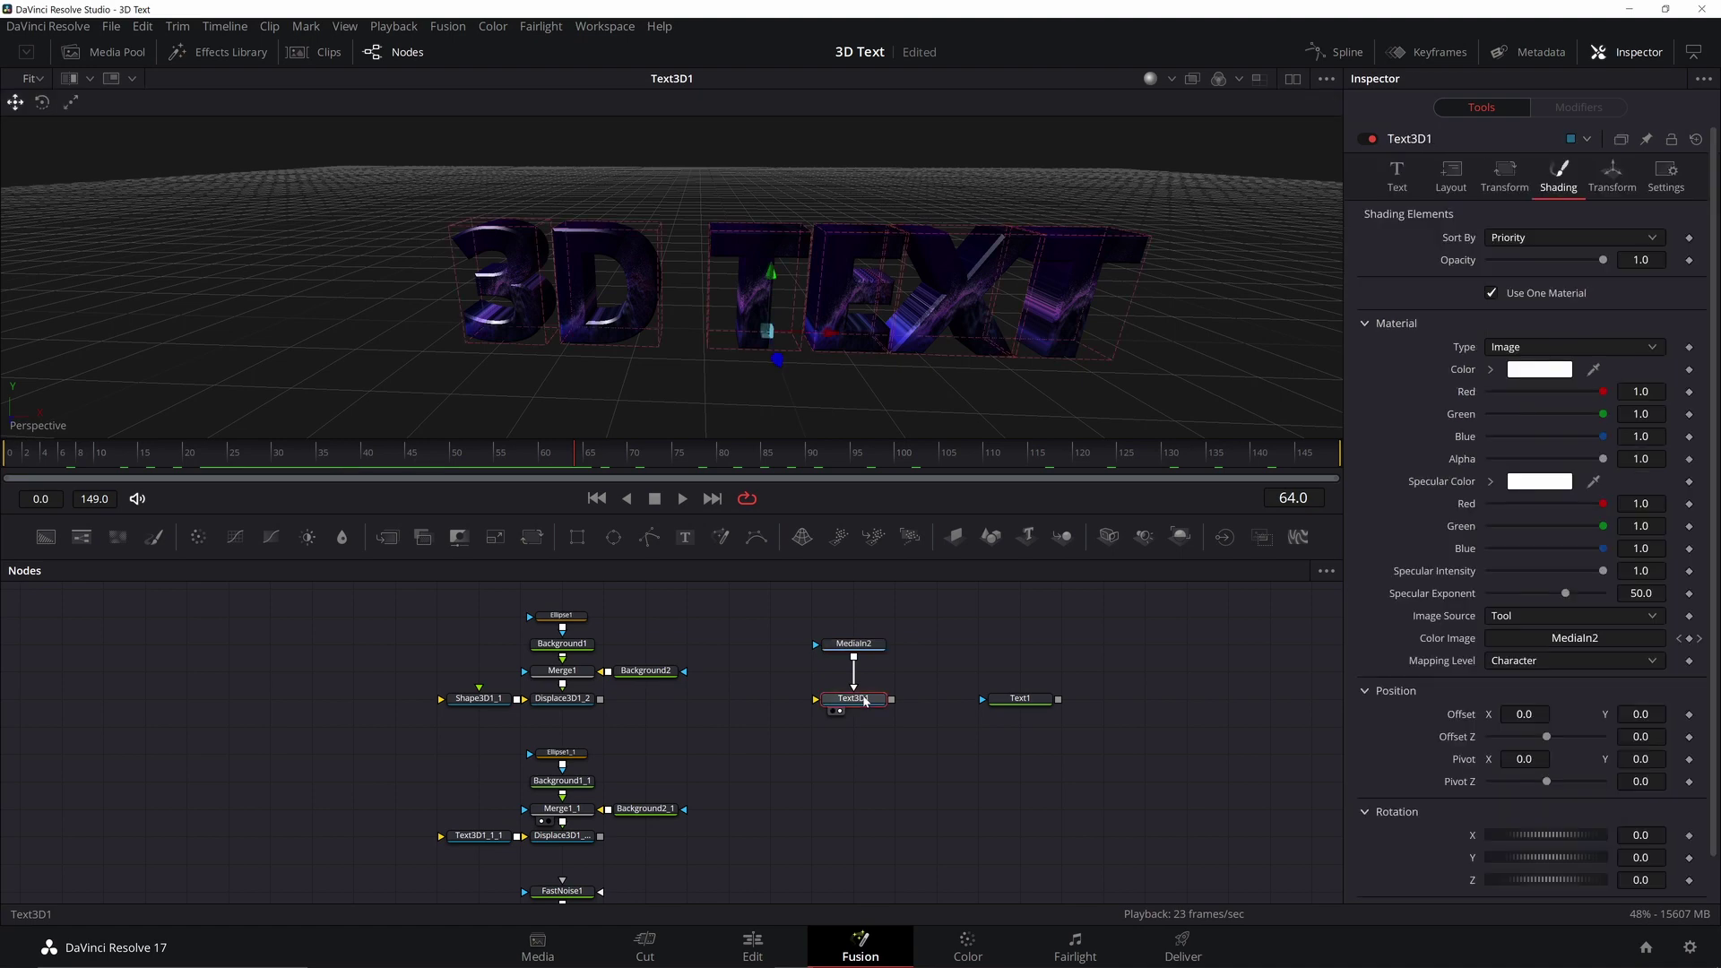
pyautogui.click(1493, 294)
pyautogui.scroll(-3, 1419, 549)
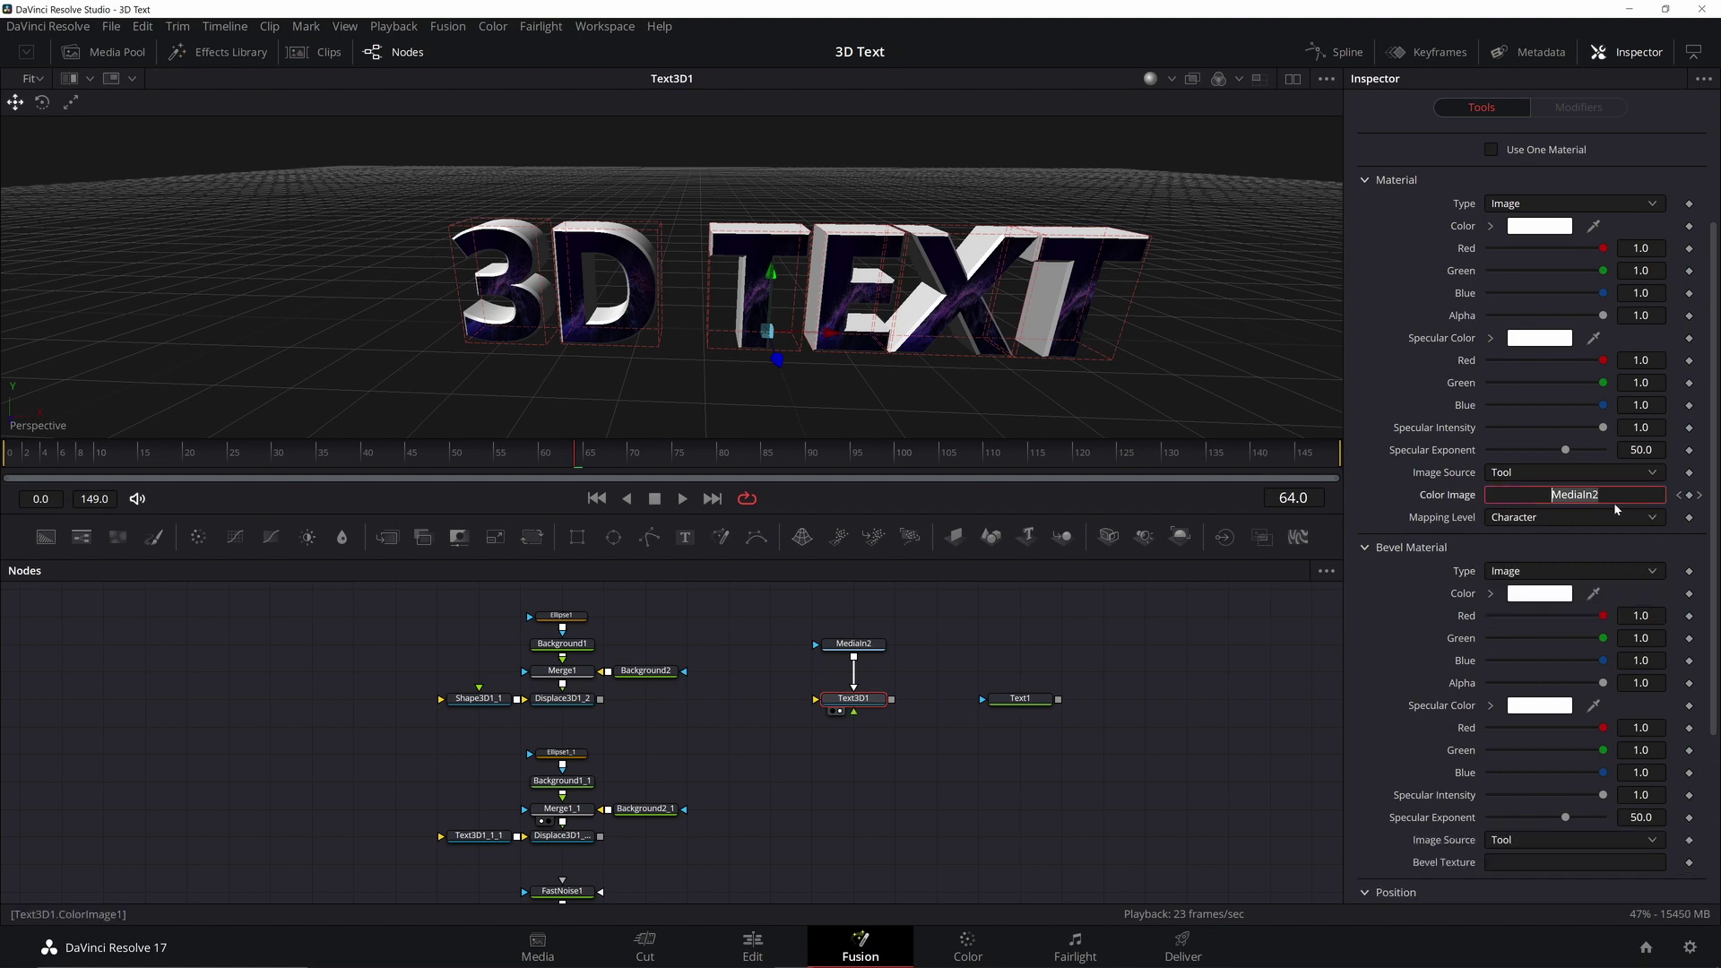
pyautogui.click(1575, 862)
pyautogui.write('MediaIn2')
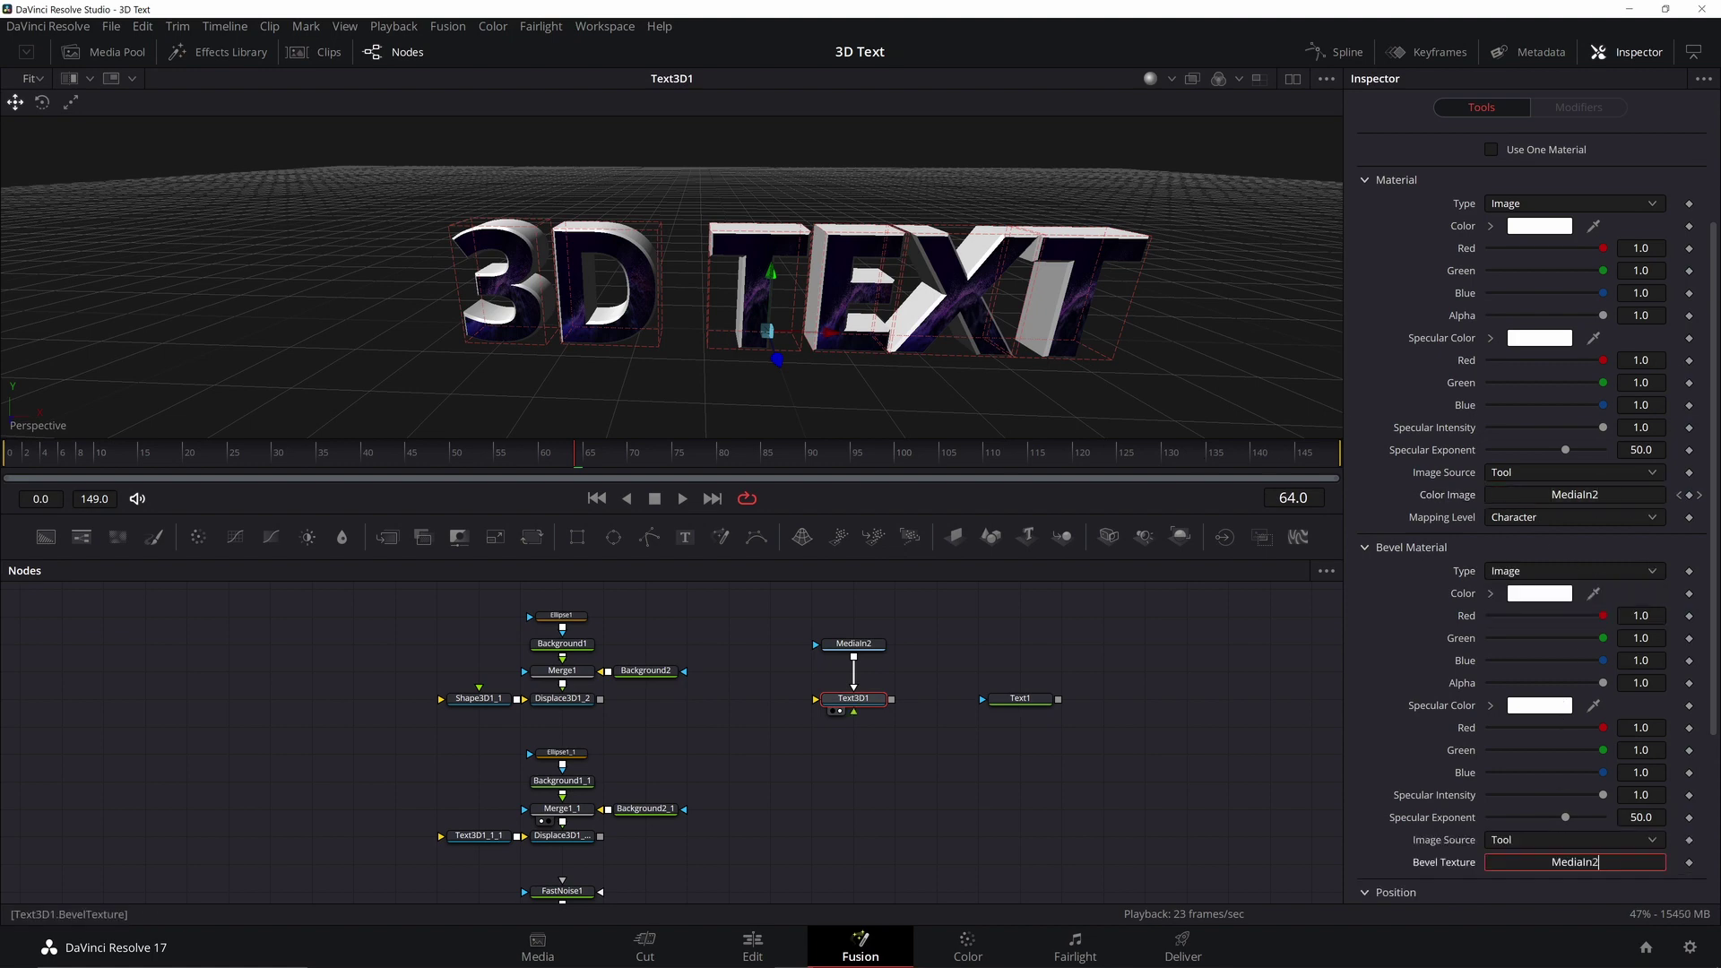
pyautogui.press('Return')
pyautogui.moveTo(600, 299); pyautogui.dragTo(861, 296)
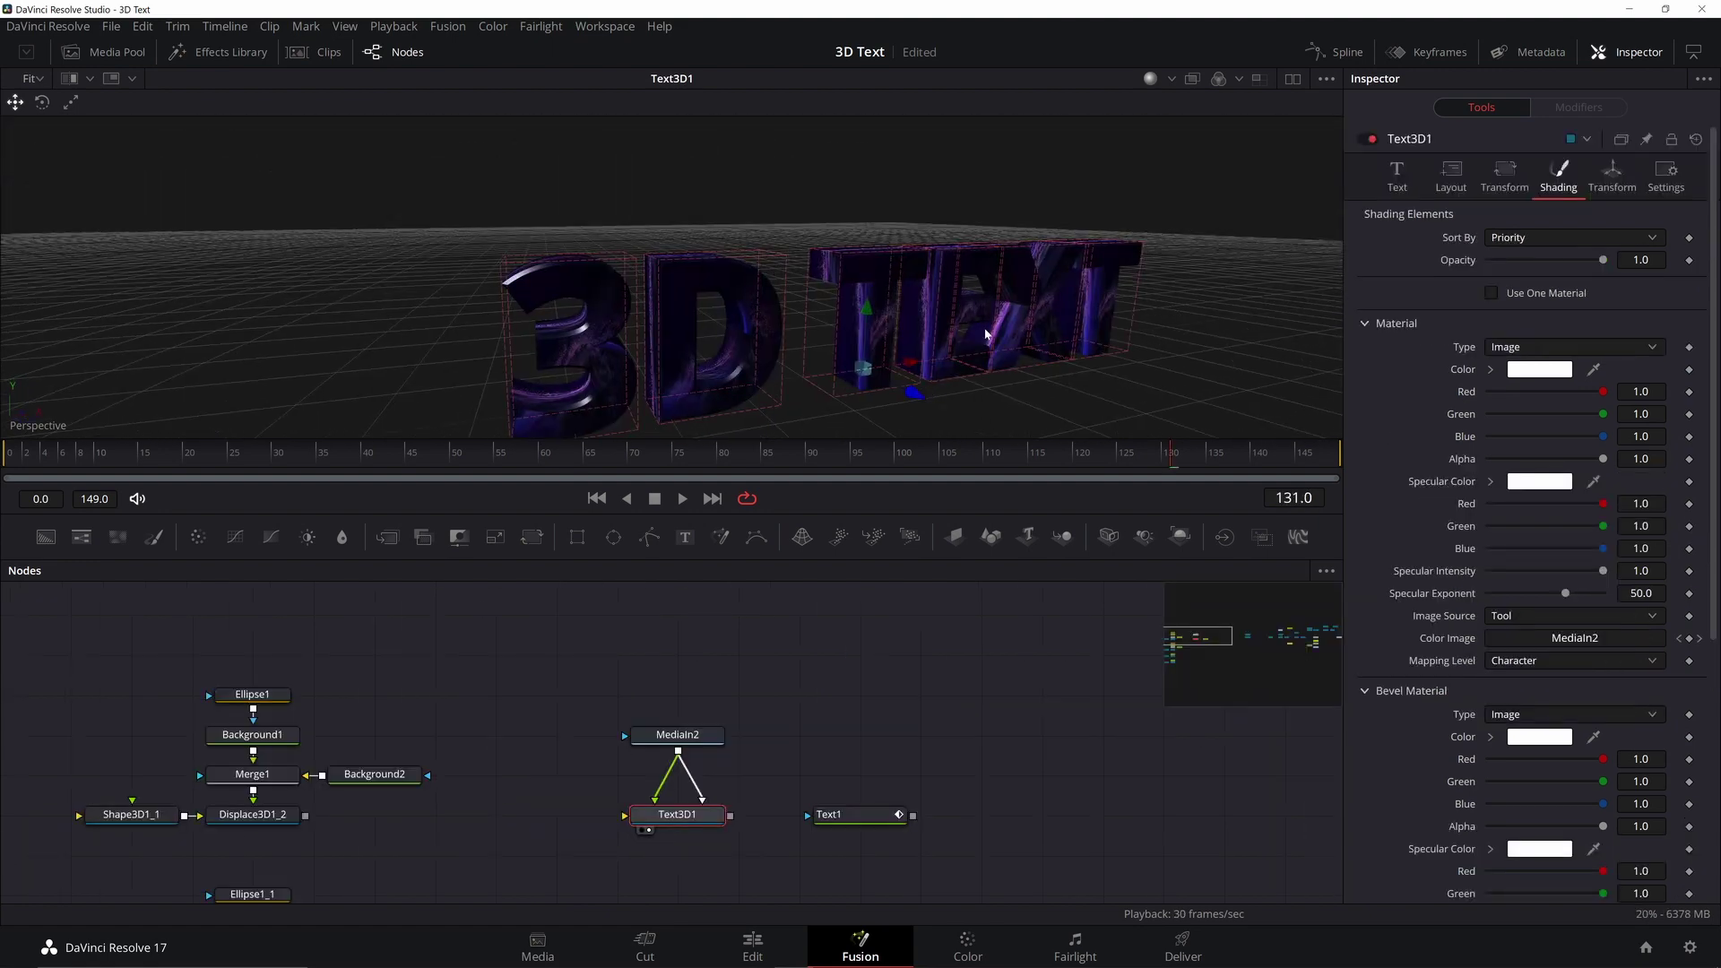
# Step: Use the warning JPG from Downloads as Text3D1's Clip image source and compare the letters with Use One Material on and off
pyautogui.click(1650, 619)
pyautogui.click(1524, 660)
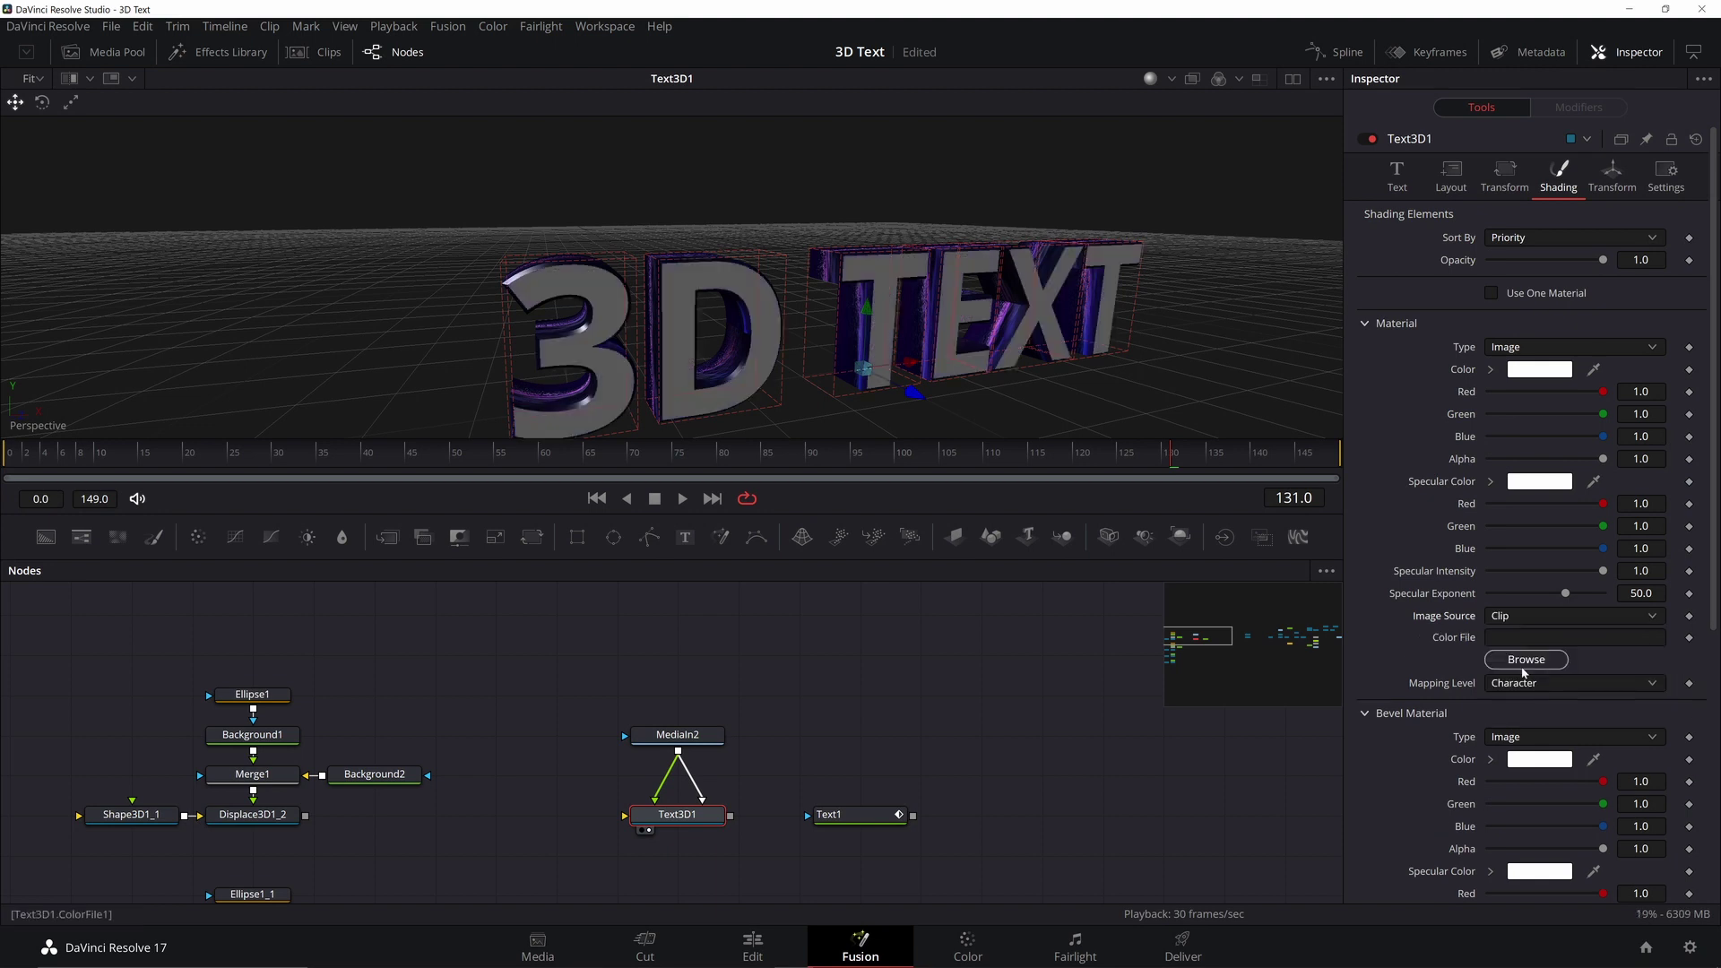
pyautogui.click(1493, 293)
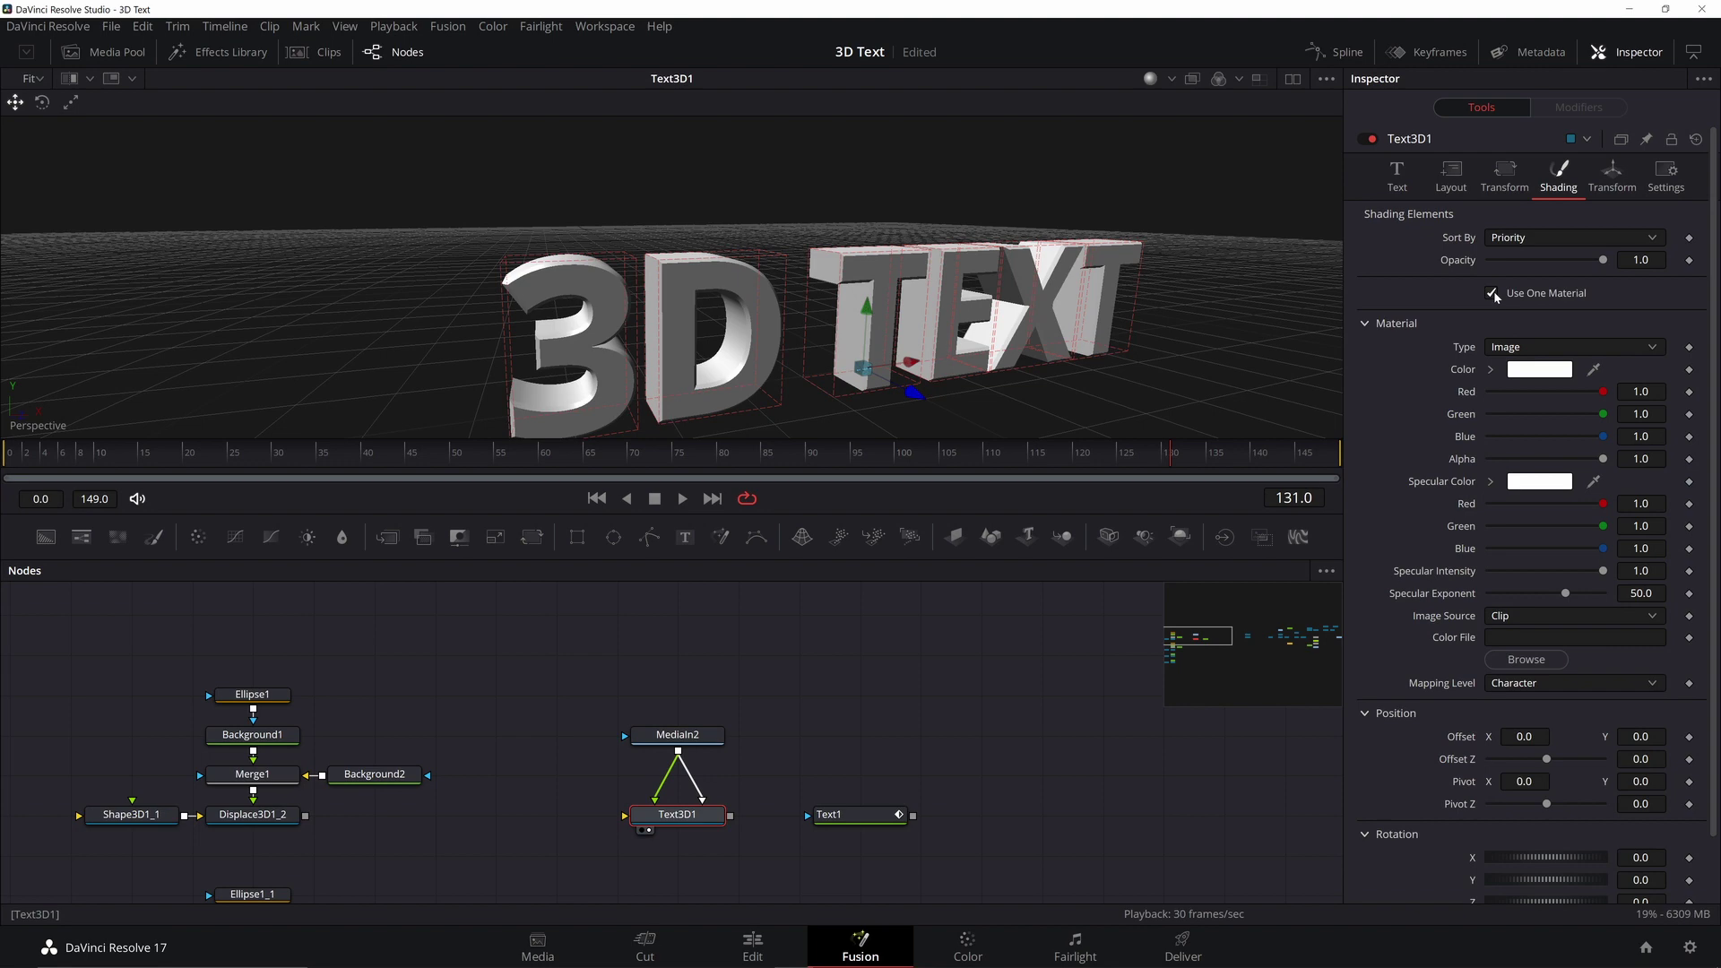
pyautogui.click(1526, 661)
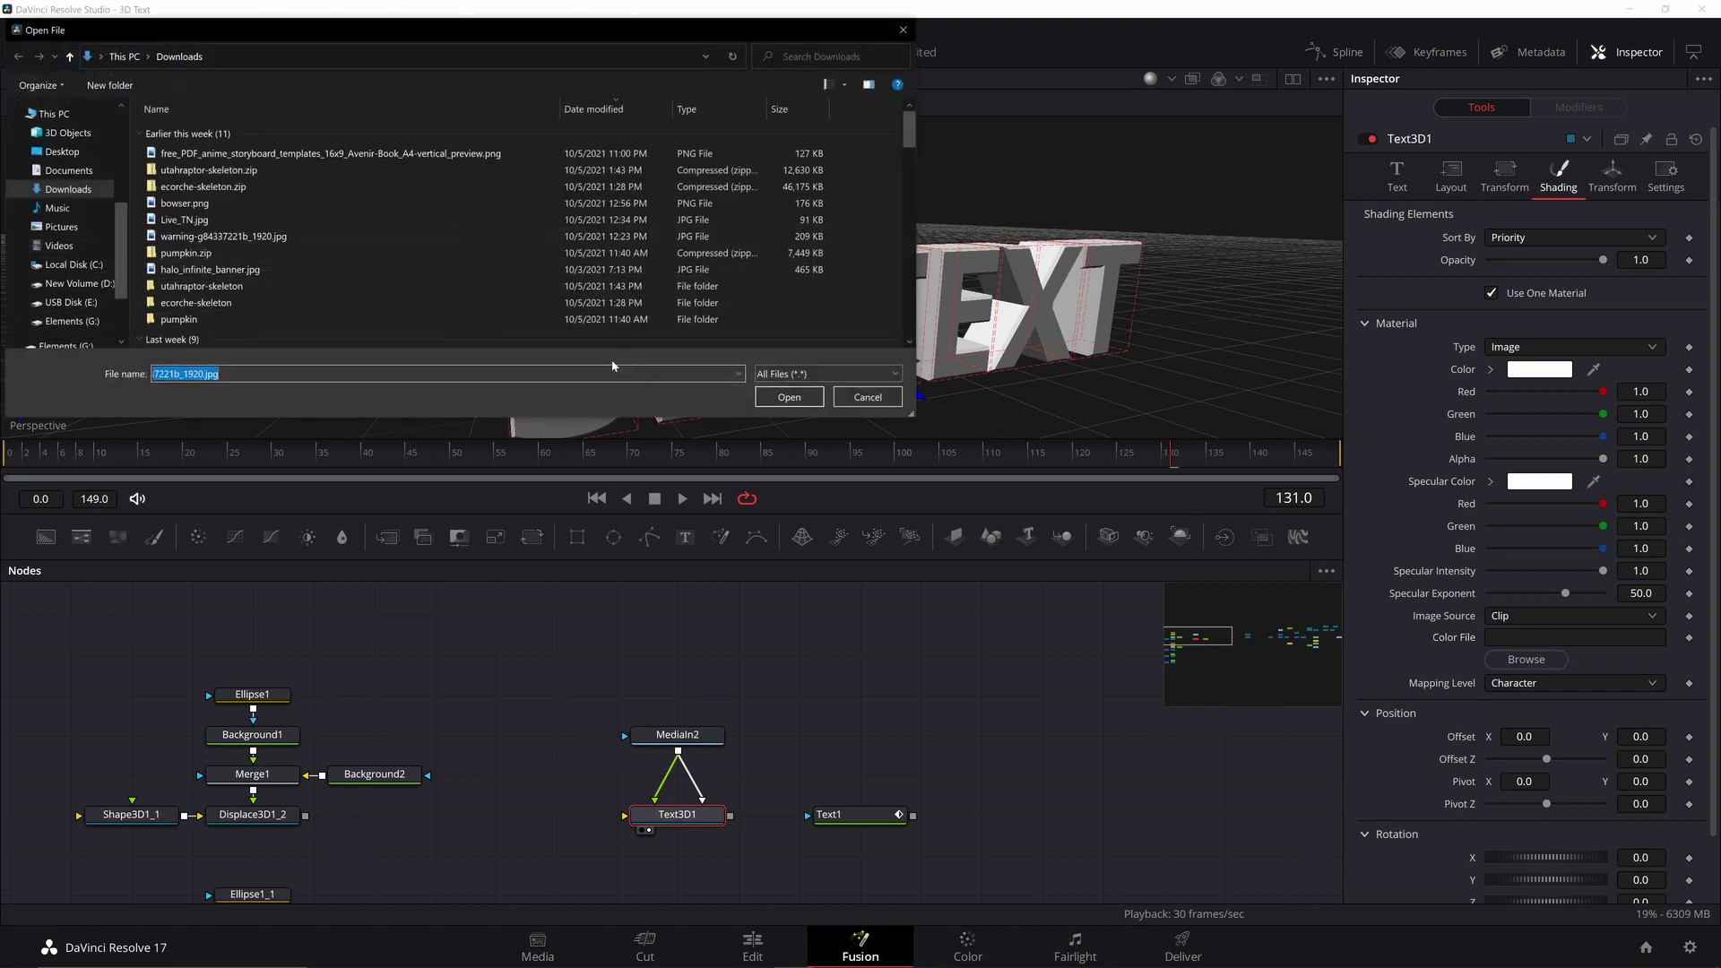
pyautogui.doubleClick(603, 257)
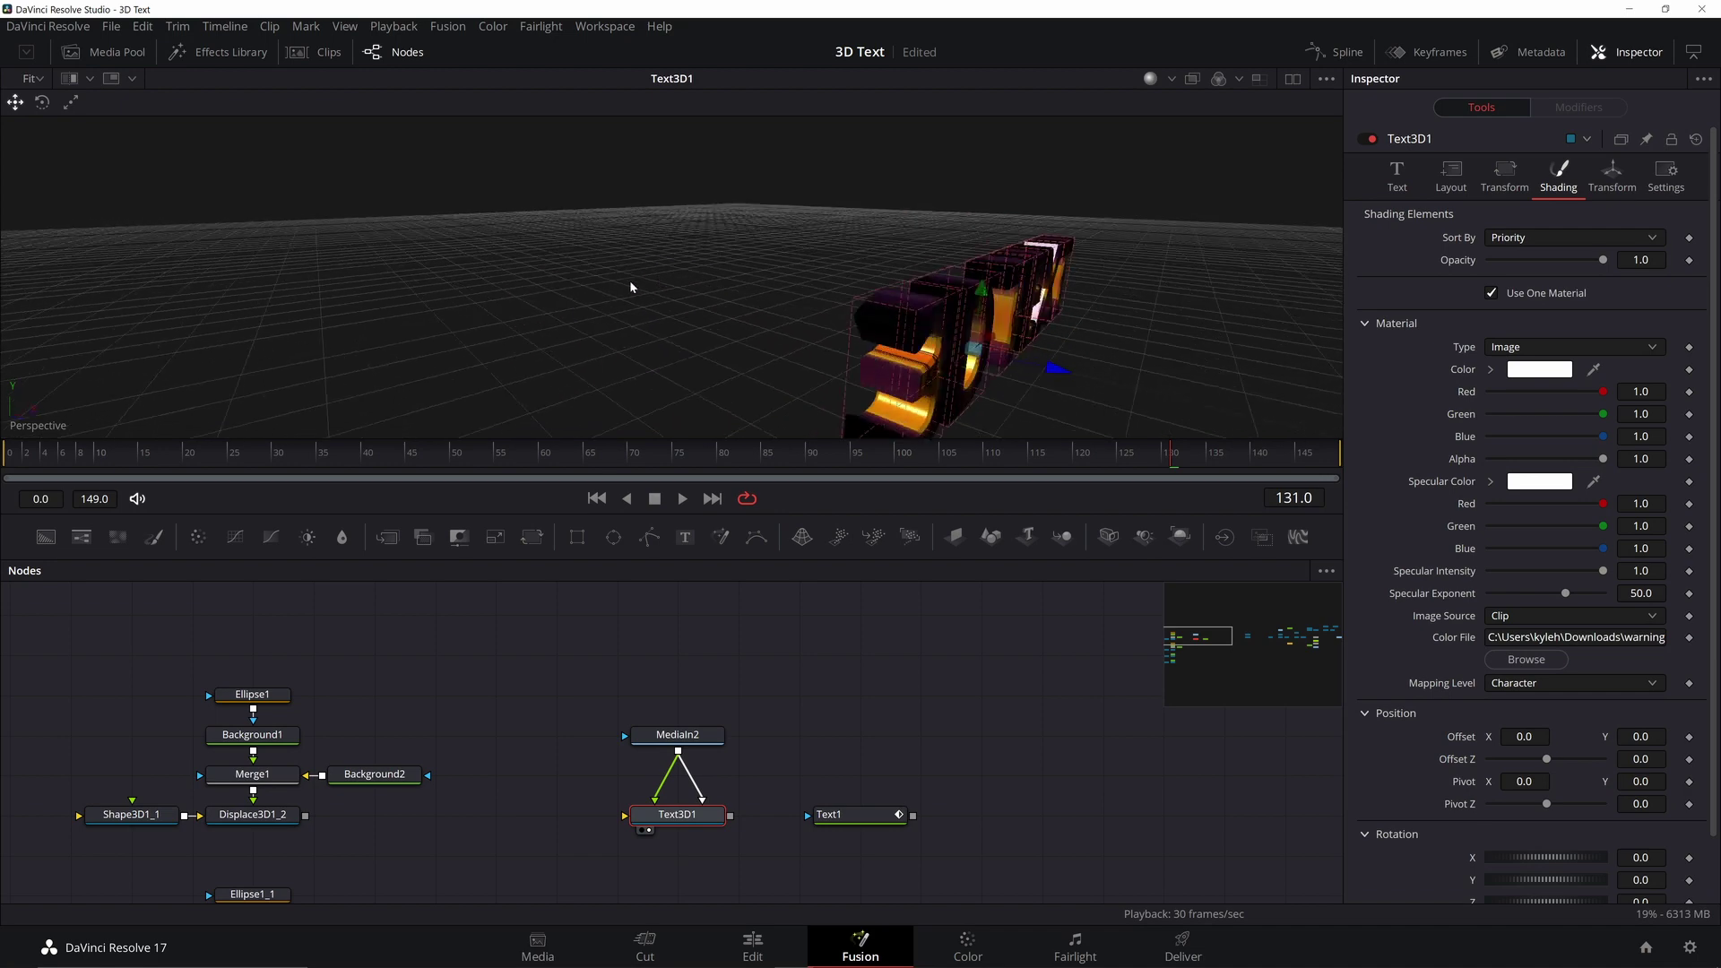
pyautogui.click(1493, 293)
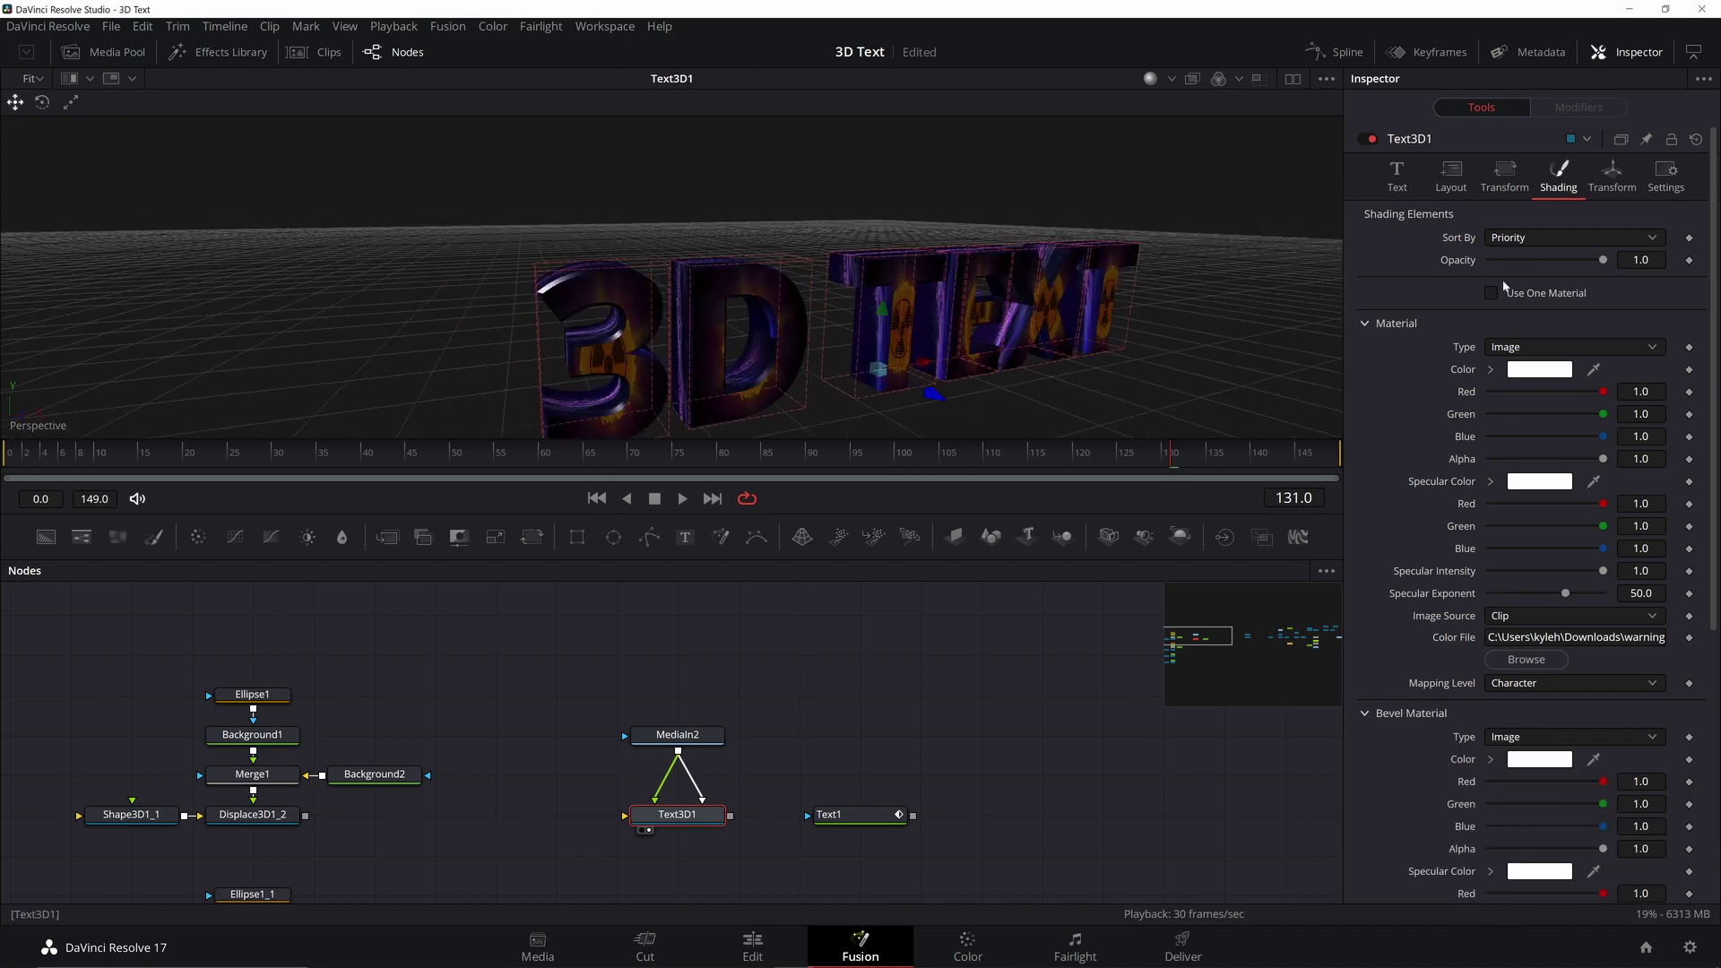
pyautogui.click(1493, 293)
# Step: Change Text3D1's image source to Brush and try the bomb and flake_1_c color brushes on the letters
pyautogui.scroll(-1, 1556, 520)
pyautogui.click(1565, 546)
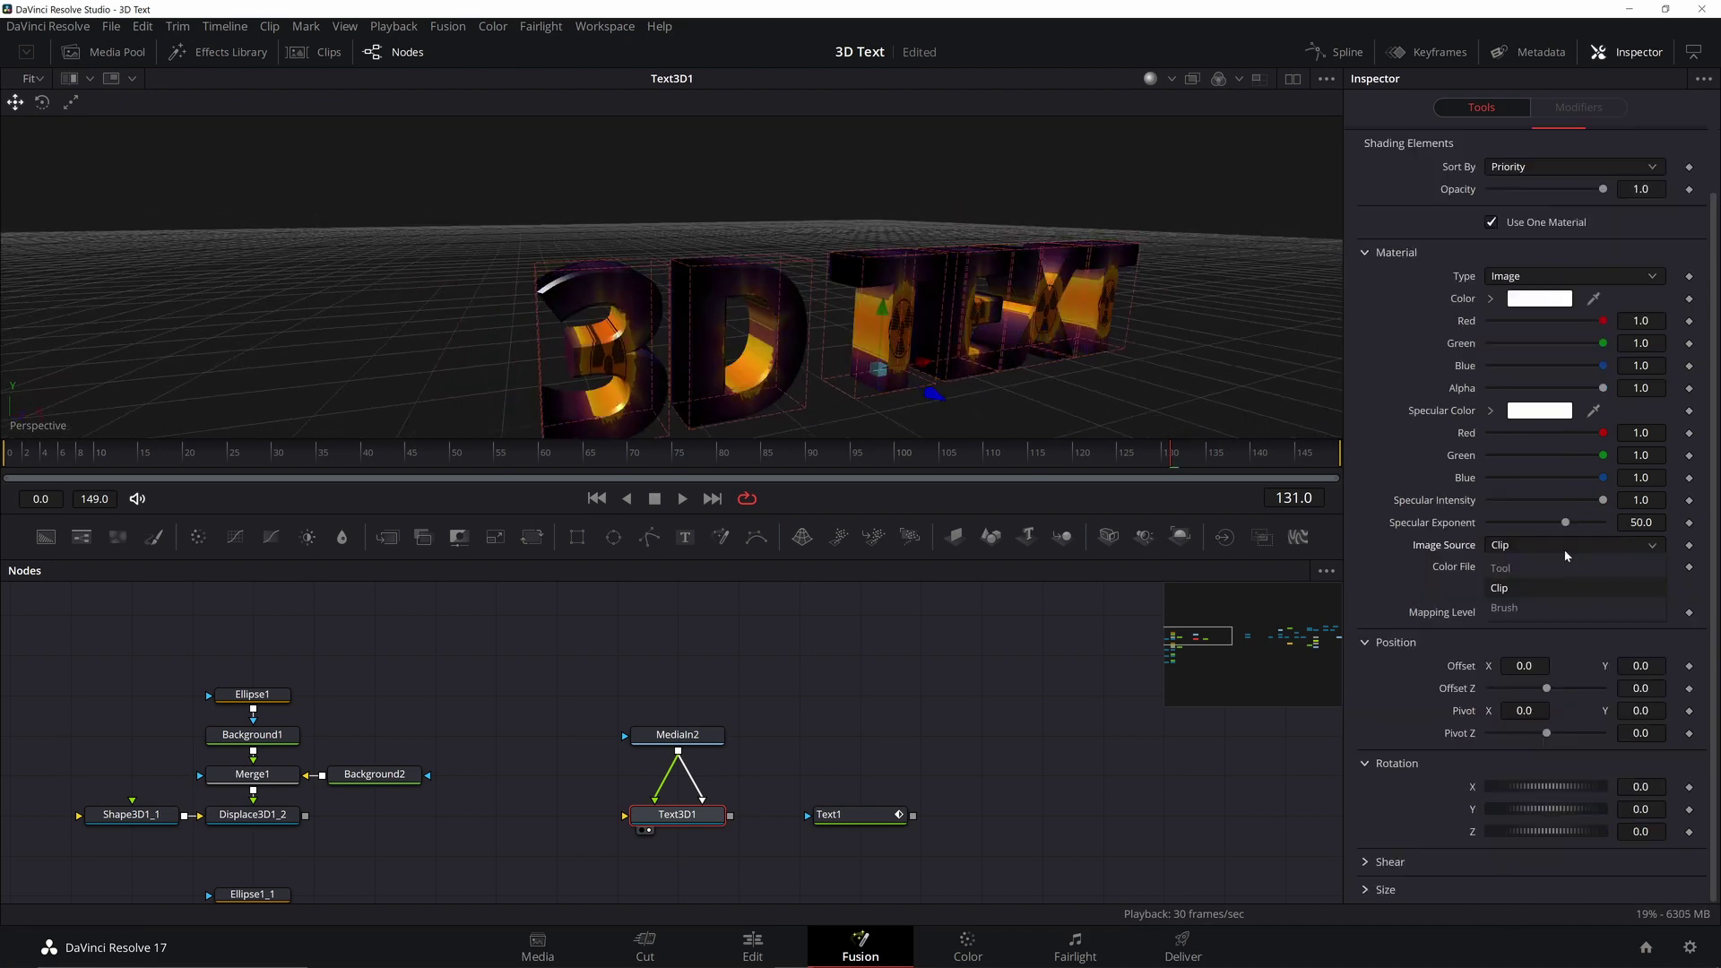
pyautogui.click(1524, 608)
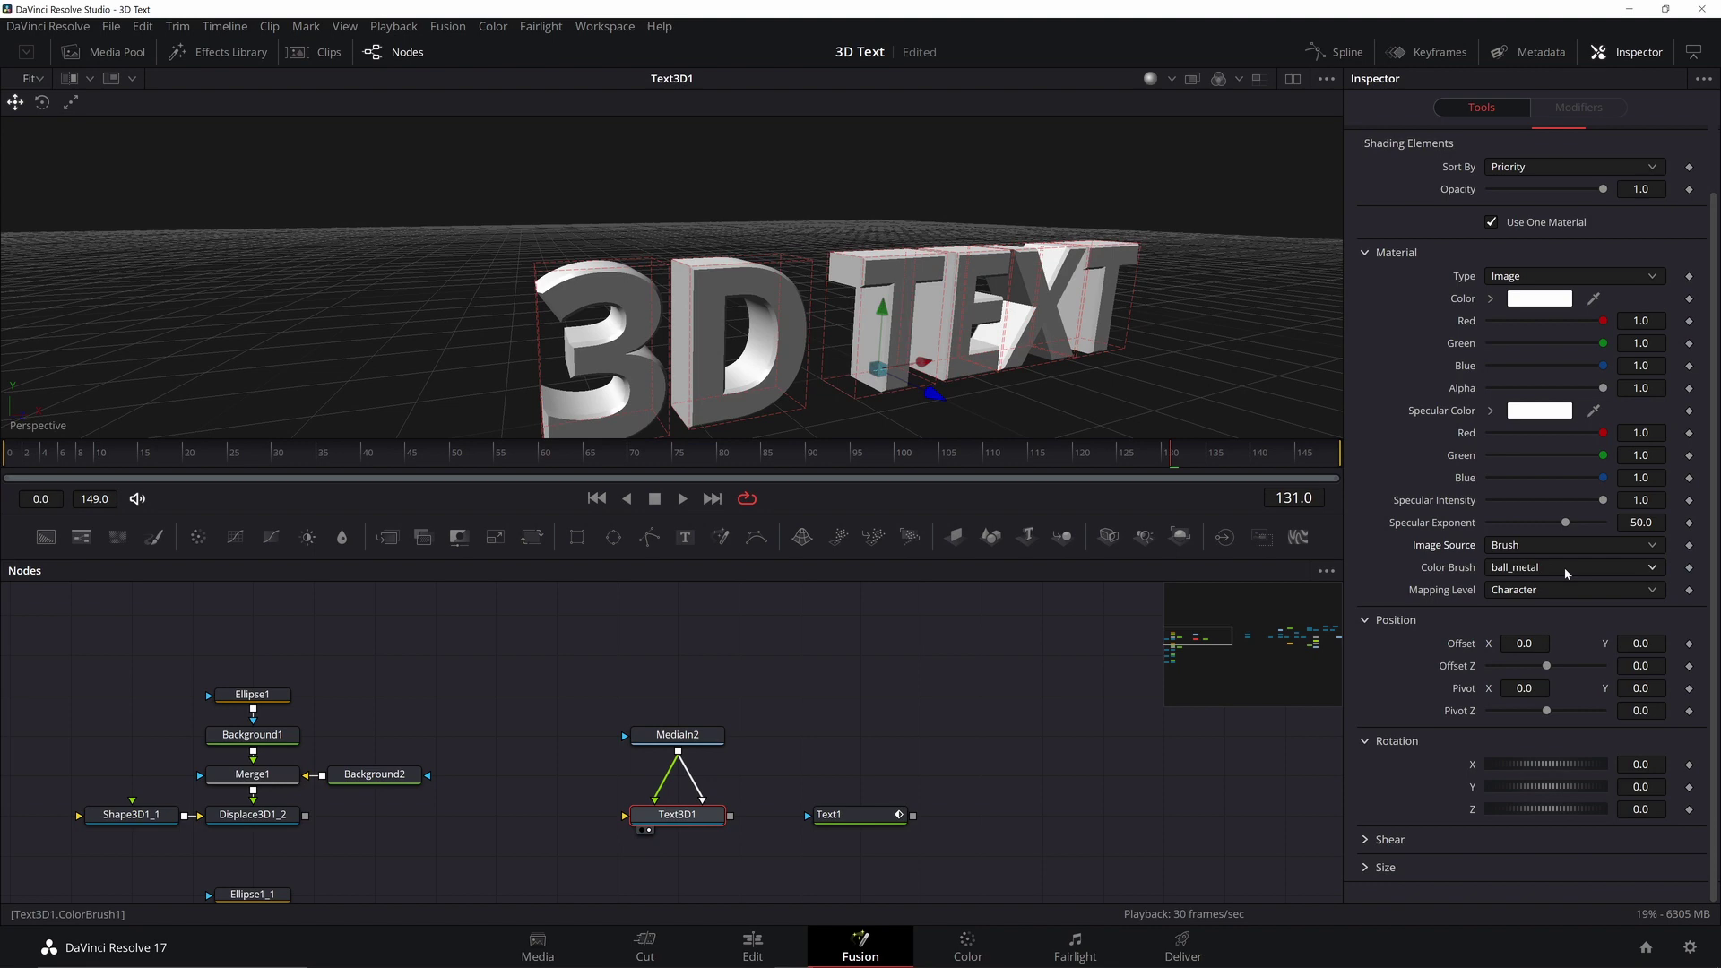
pyautogui.click(1567, 570)
pyautogui.click(1531, 599)
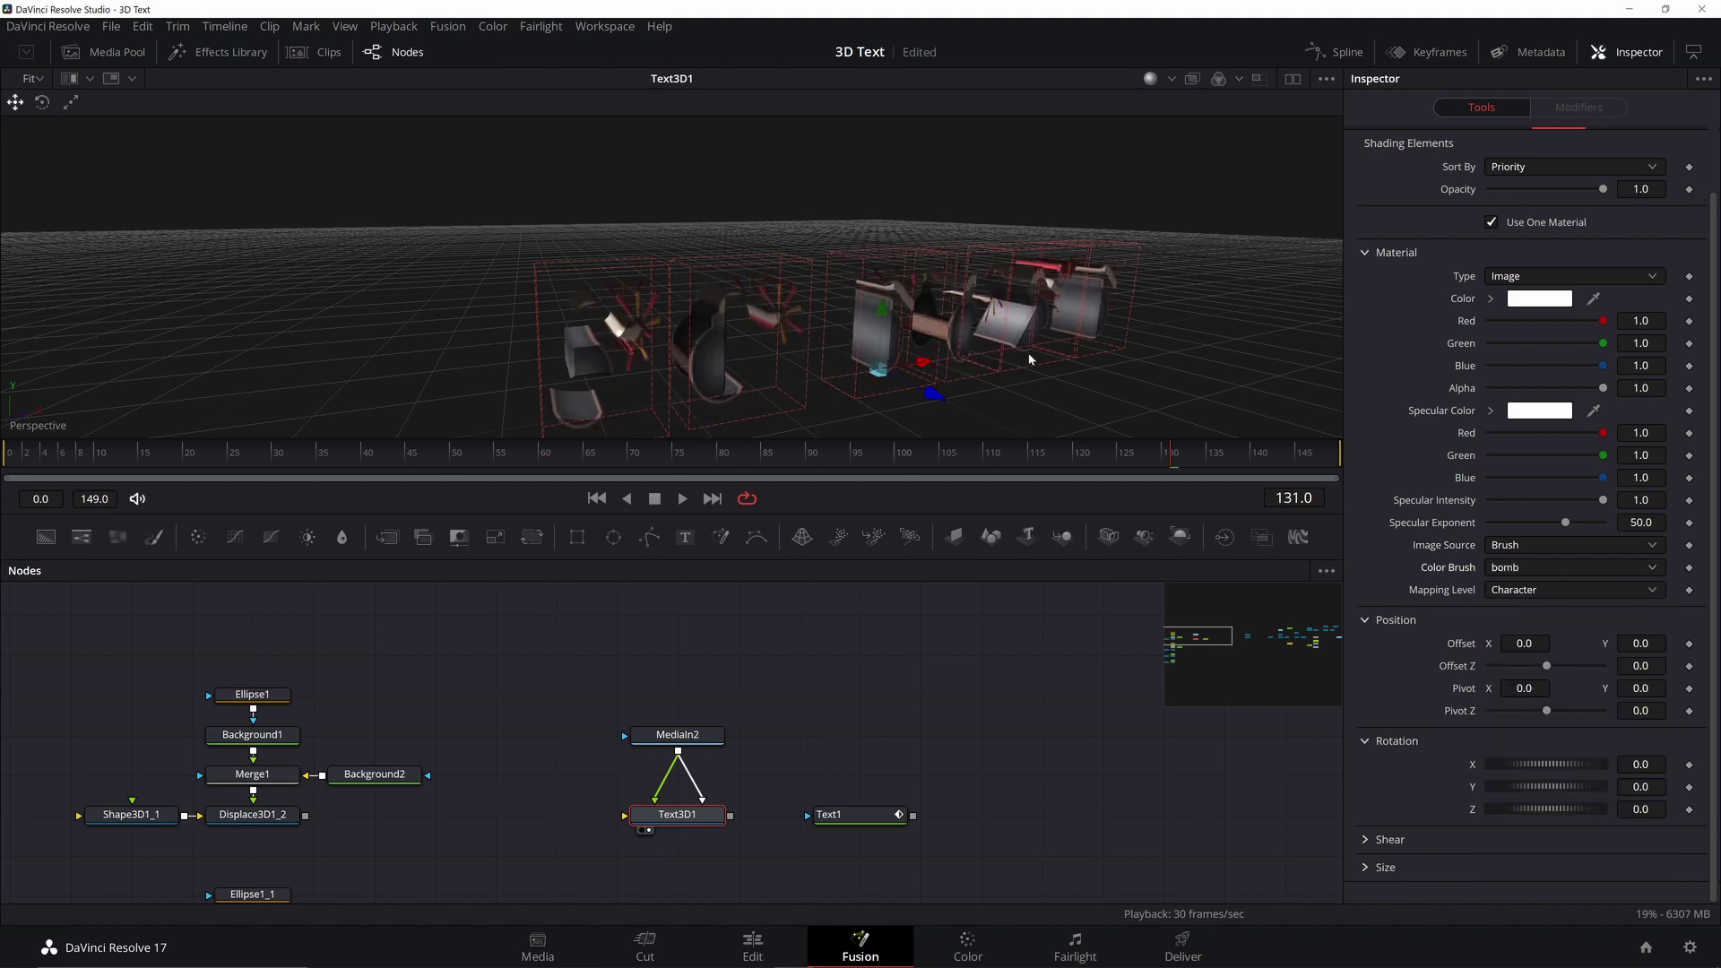
pyautogui.click(1569, 568)
pyautogui.click(1532, 703)
pyautogui.click(1569, 568)
pyautogui.click(1536, 767)
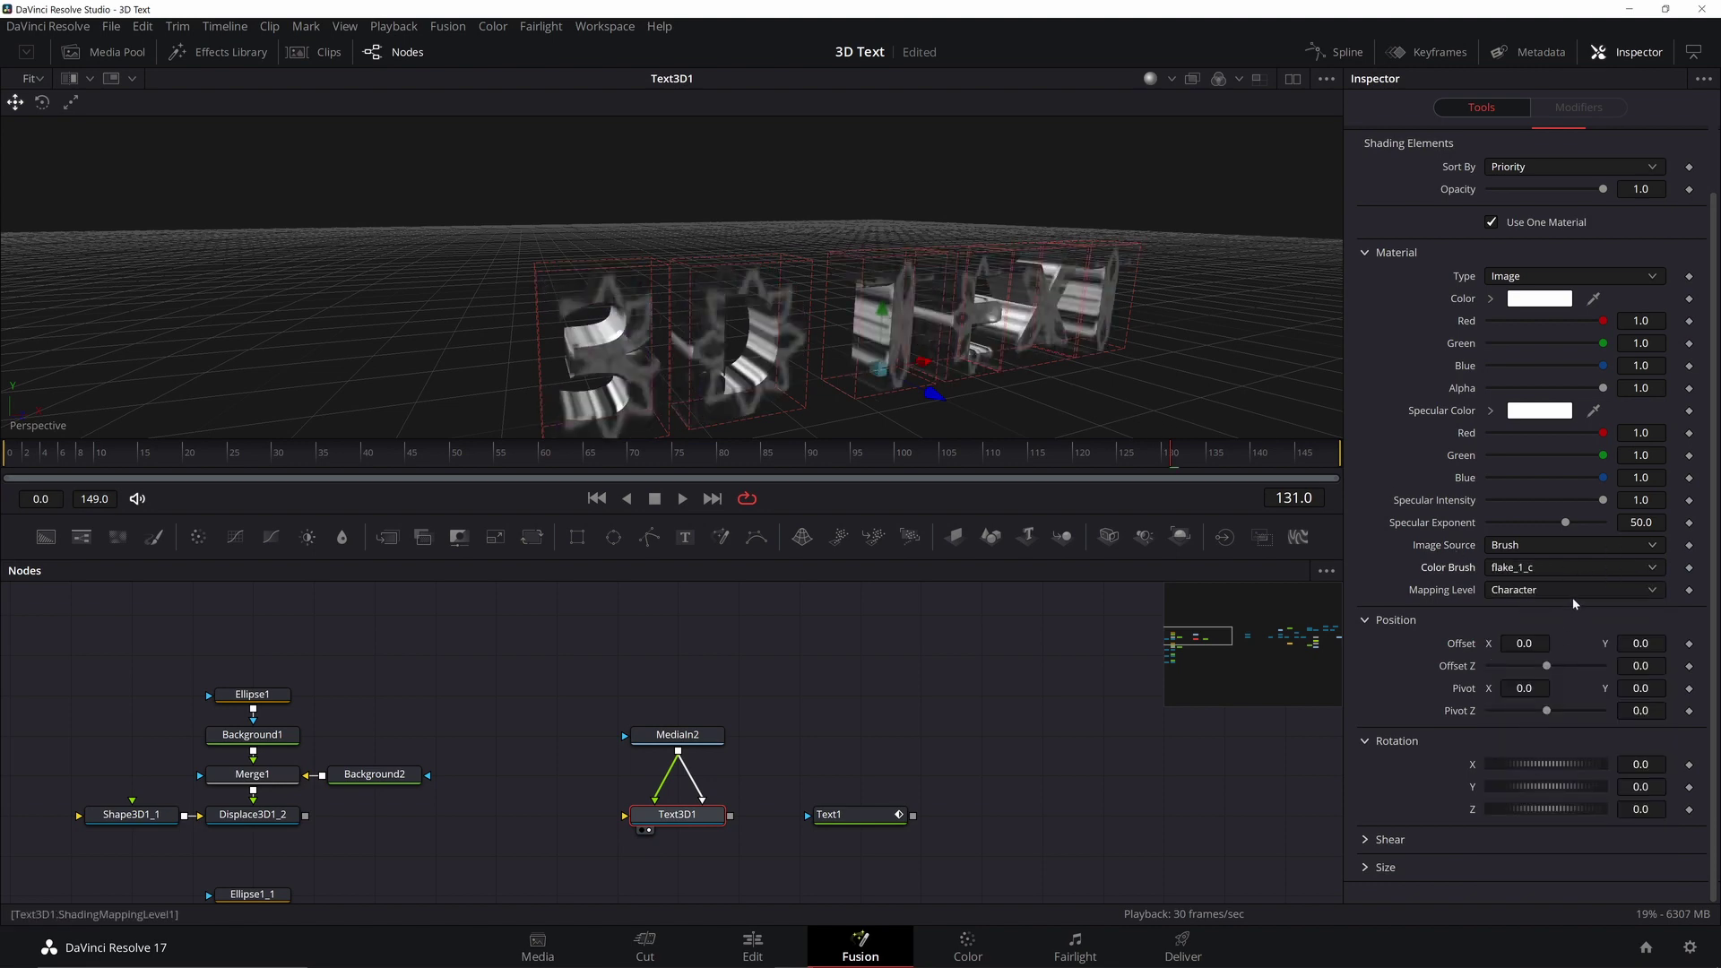
# Step: Try the leaf_gold_d color brush on Text3D1 and settle on the swirl brush
pyautogui.click(1568, 568)
pyautogui.click(1562, 755)
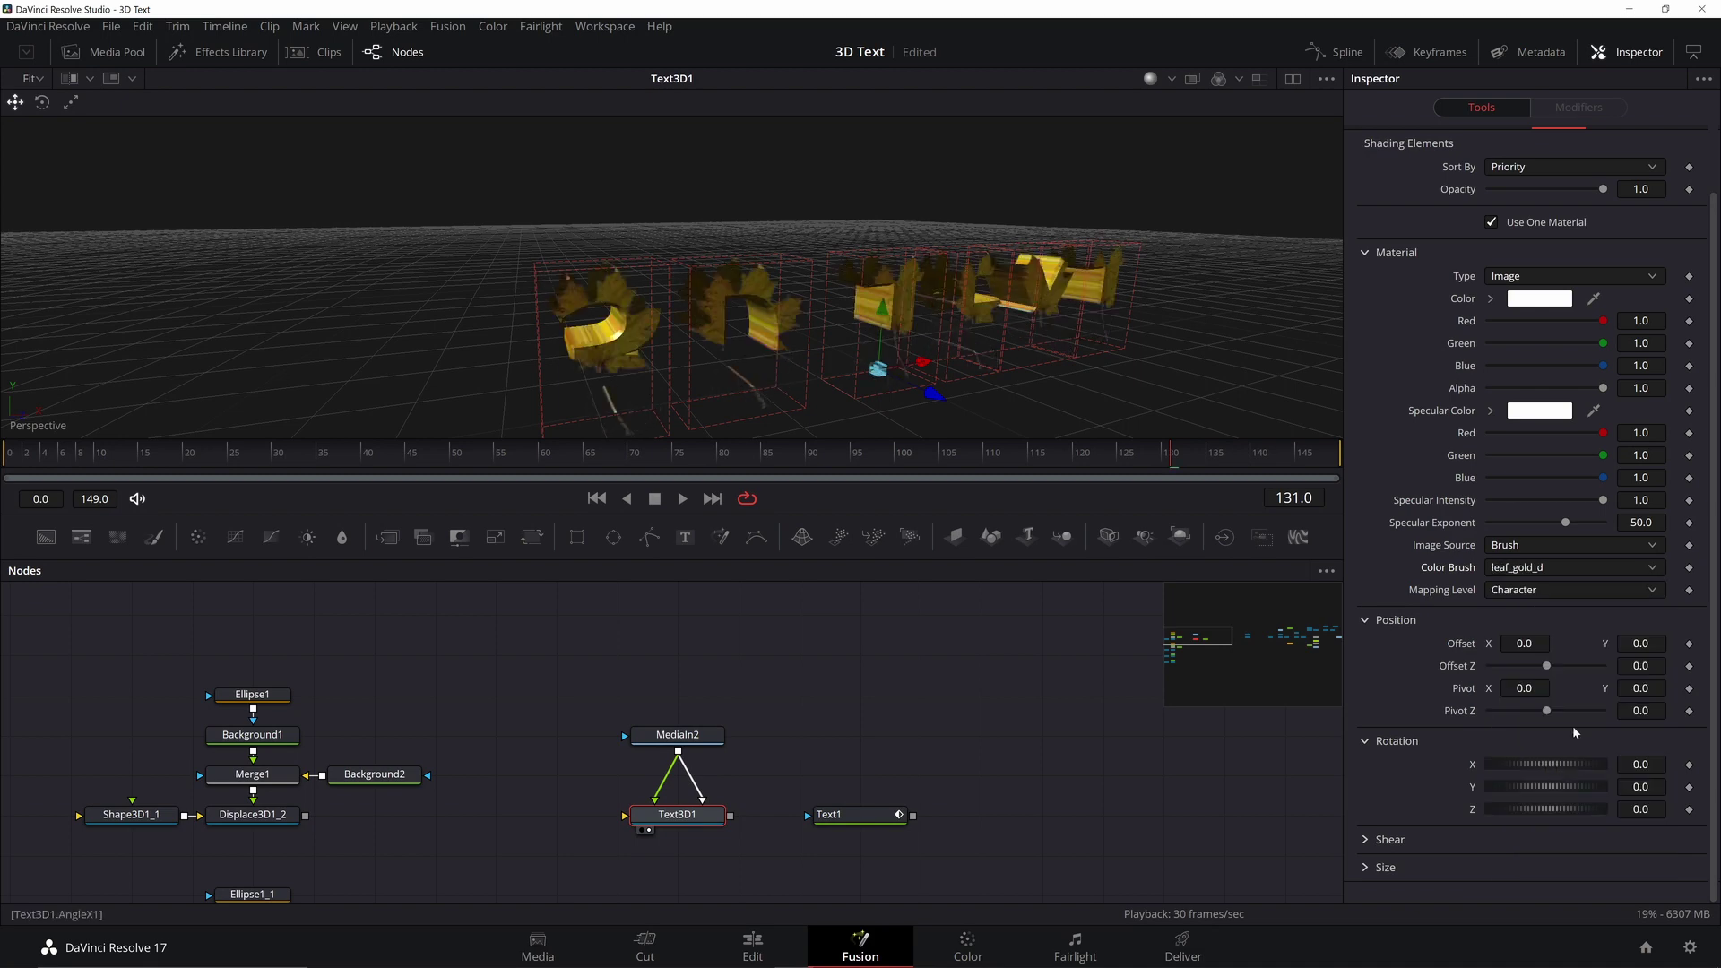
pyautogui.click(1596, 568)
pyautogui.click(1549, 605)
pyautogui.click(1560, 568)
pyautogui.click(1506, 683)
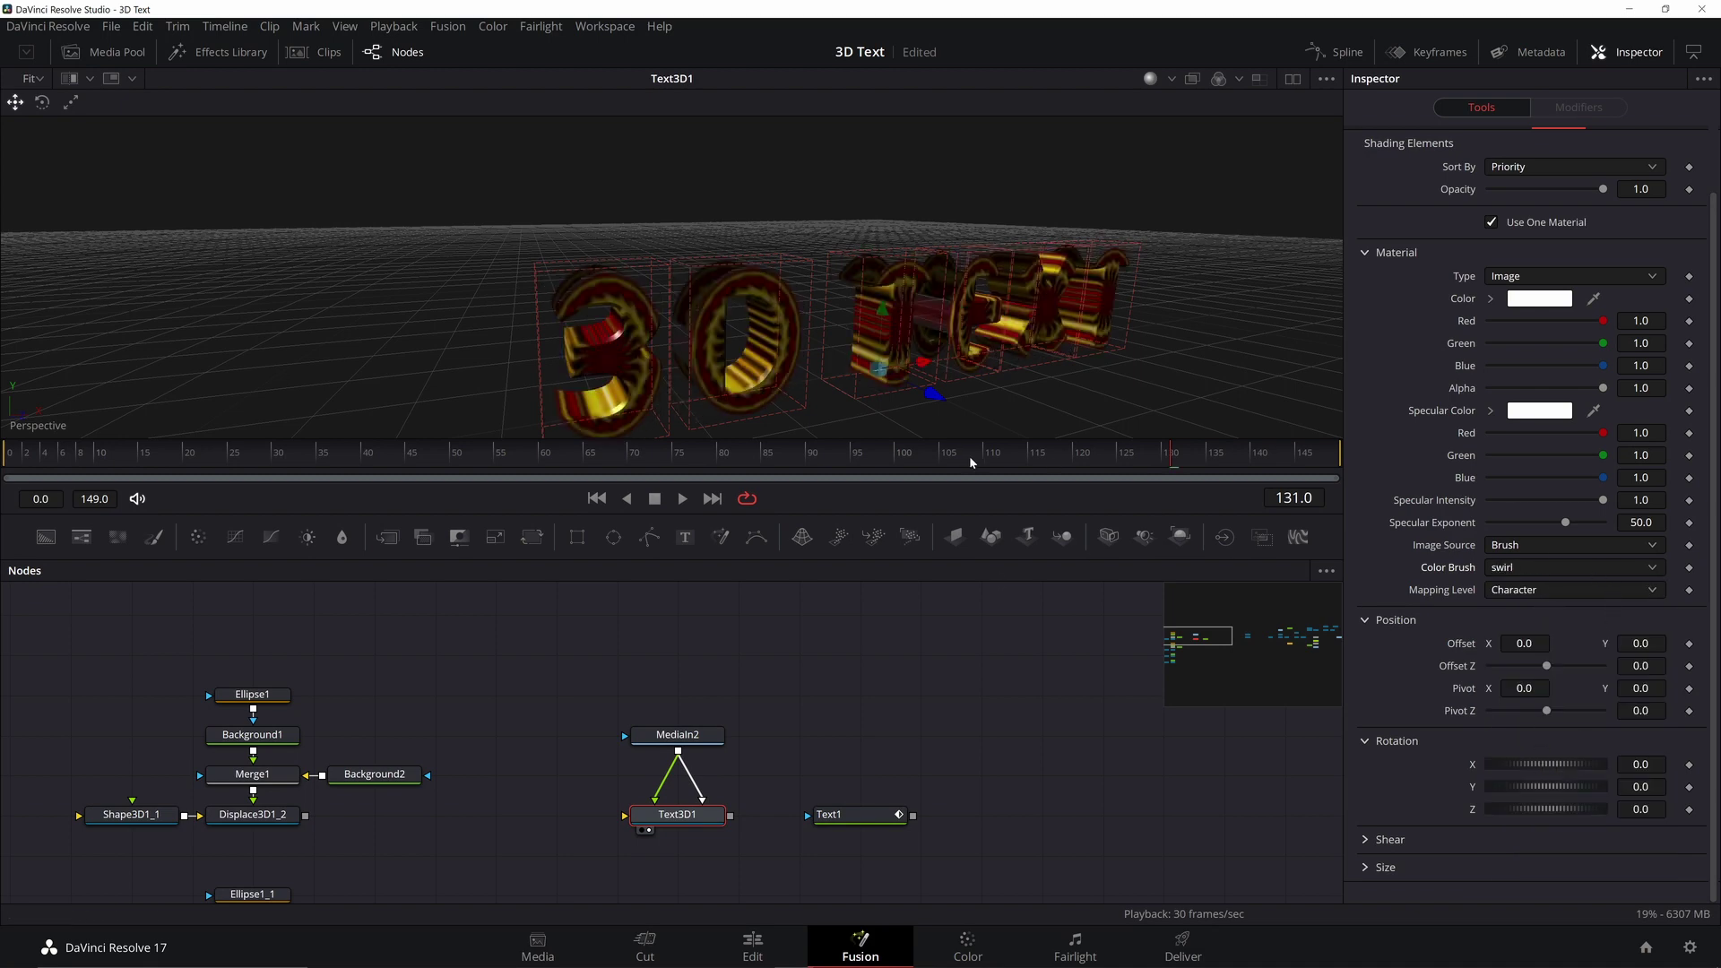
pyautogui.moveTo(703, 327)
pyautogui.mouseDown()
pyautogui.moveTo(650, 321)
pyautogui.moveTo(705, 335)
pyautogui.mouseUp()
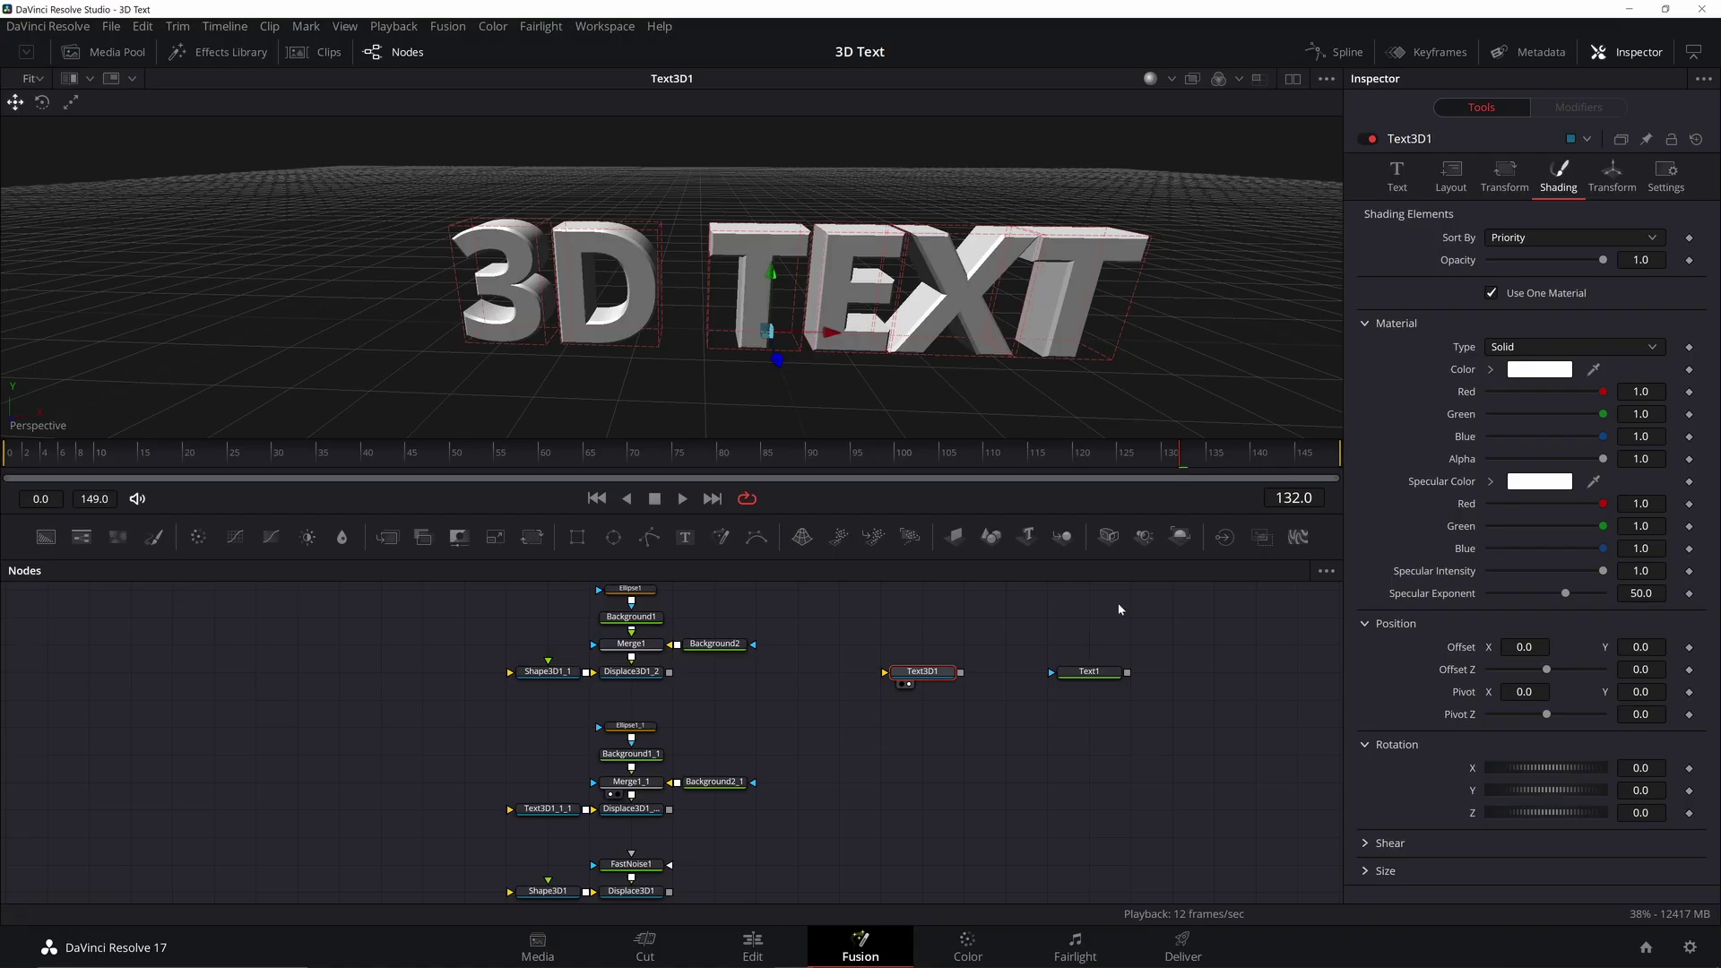
# Step: Add a Follower modifier to the 3D text and set its delay between each character to 4
pyautogui.click(1397, 175)
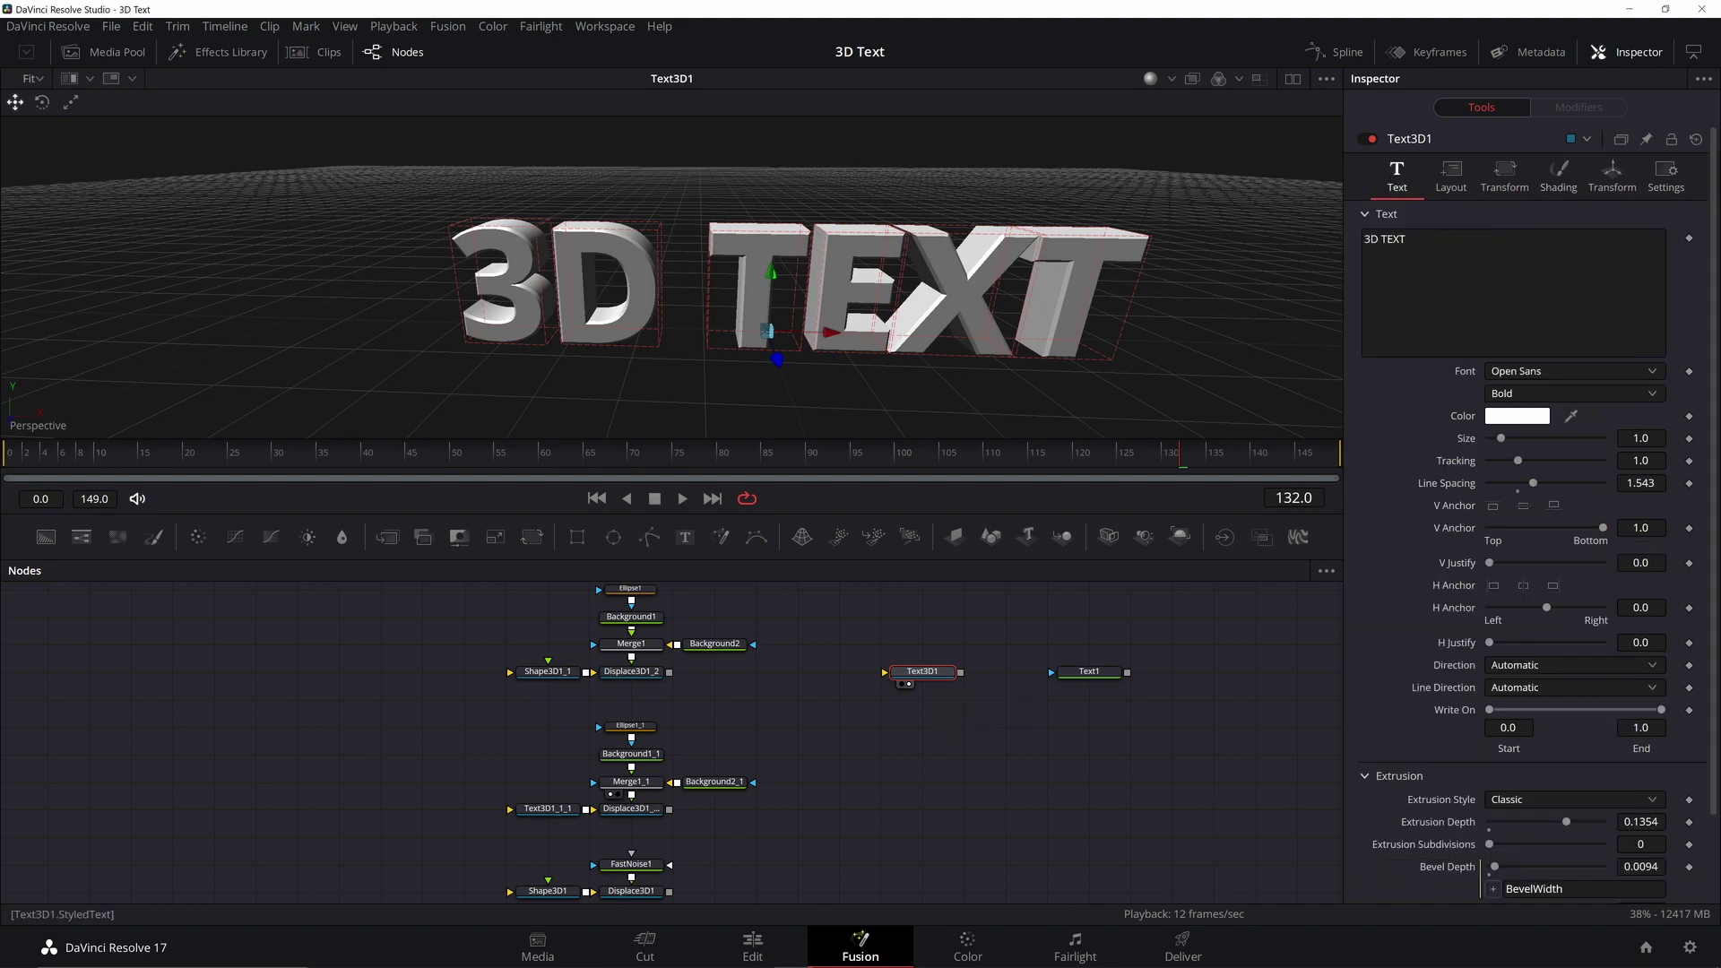
pyautogui.rightClick(1503, 276)
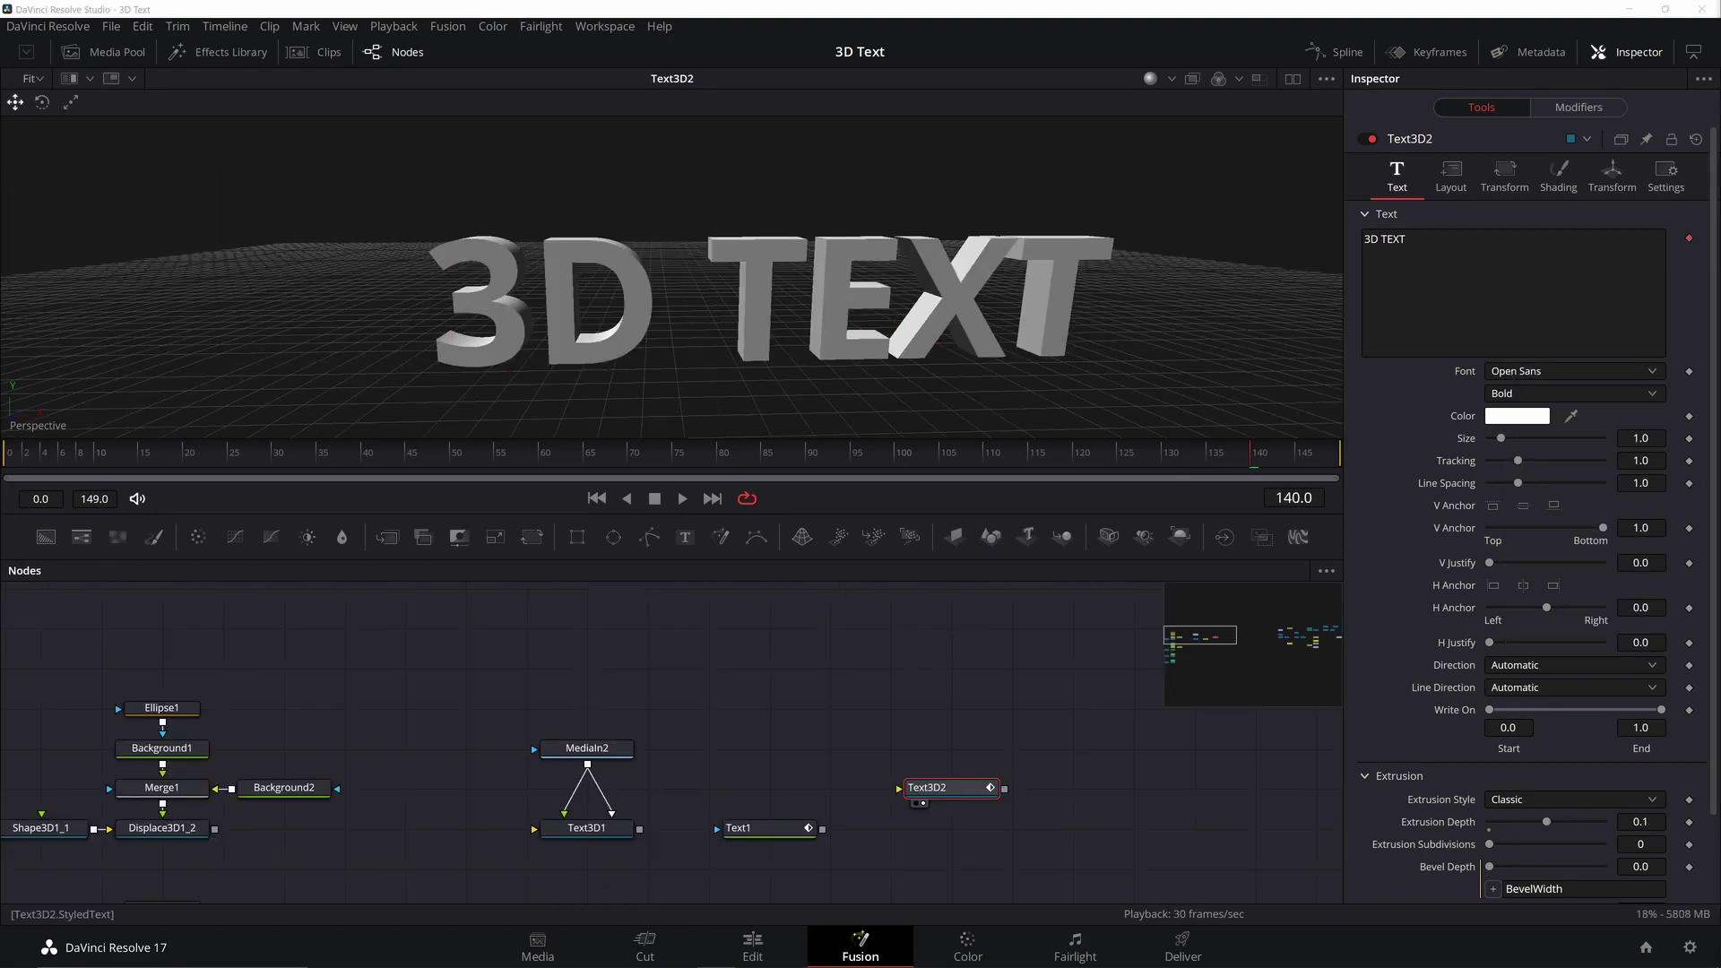
pyautogui.click(1565, 107)
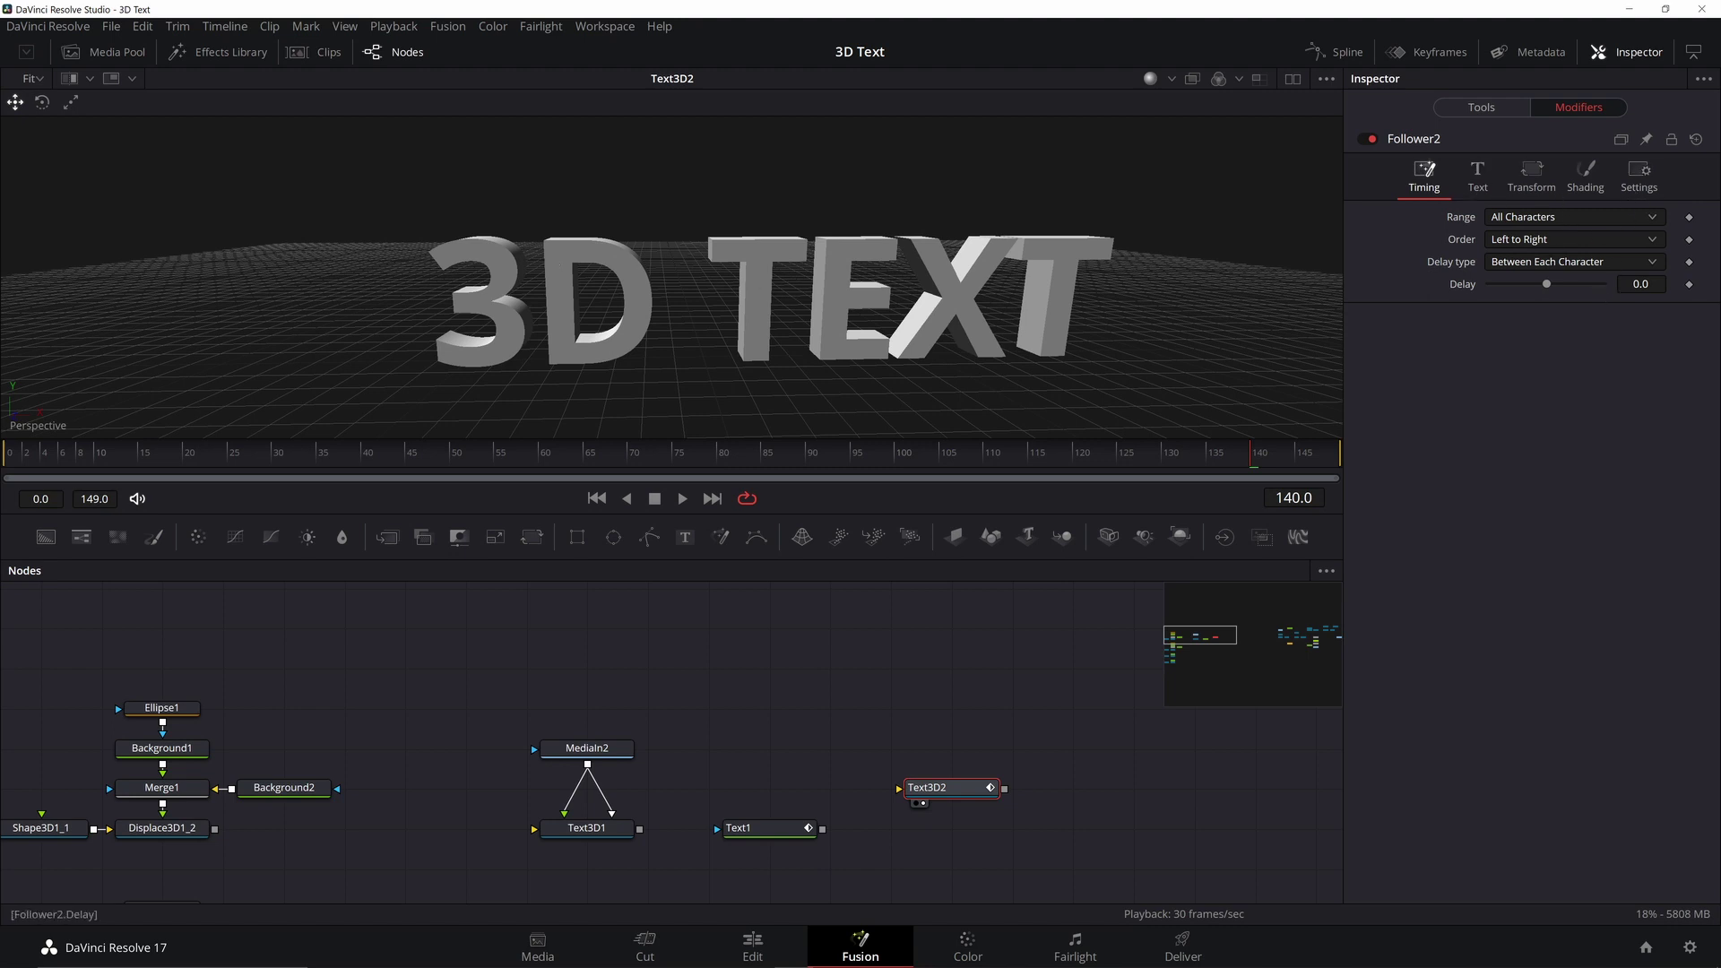
pyautogui.click(1640, 284)
pyautogui.write('4')
pyautogui.press('Return')
# Step: Examine the Follower modifier's text, transform and shading settings, checking shading elements 3 and 1
pyautogui.click(1478, 177)
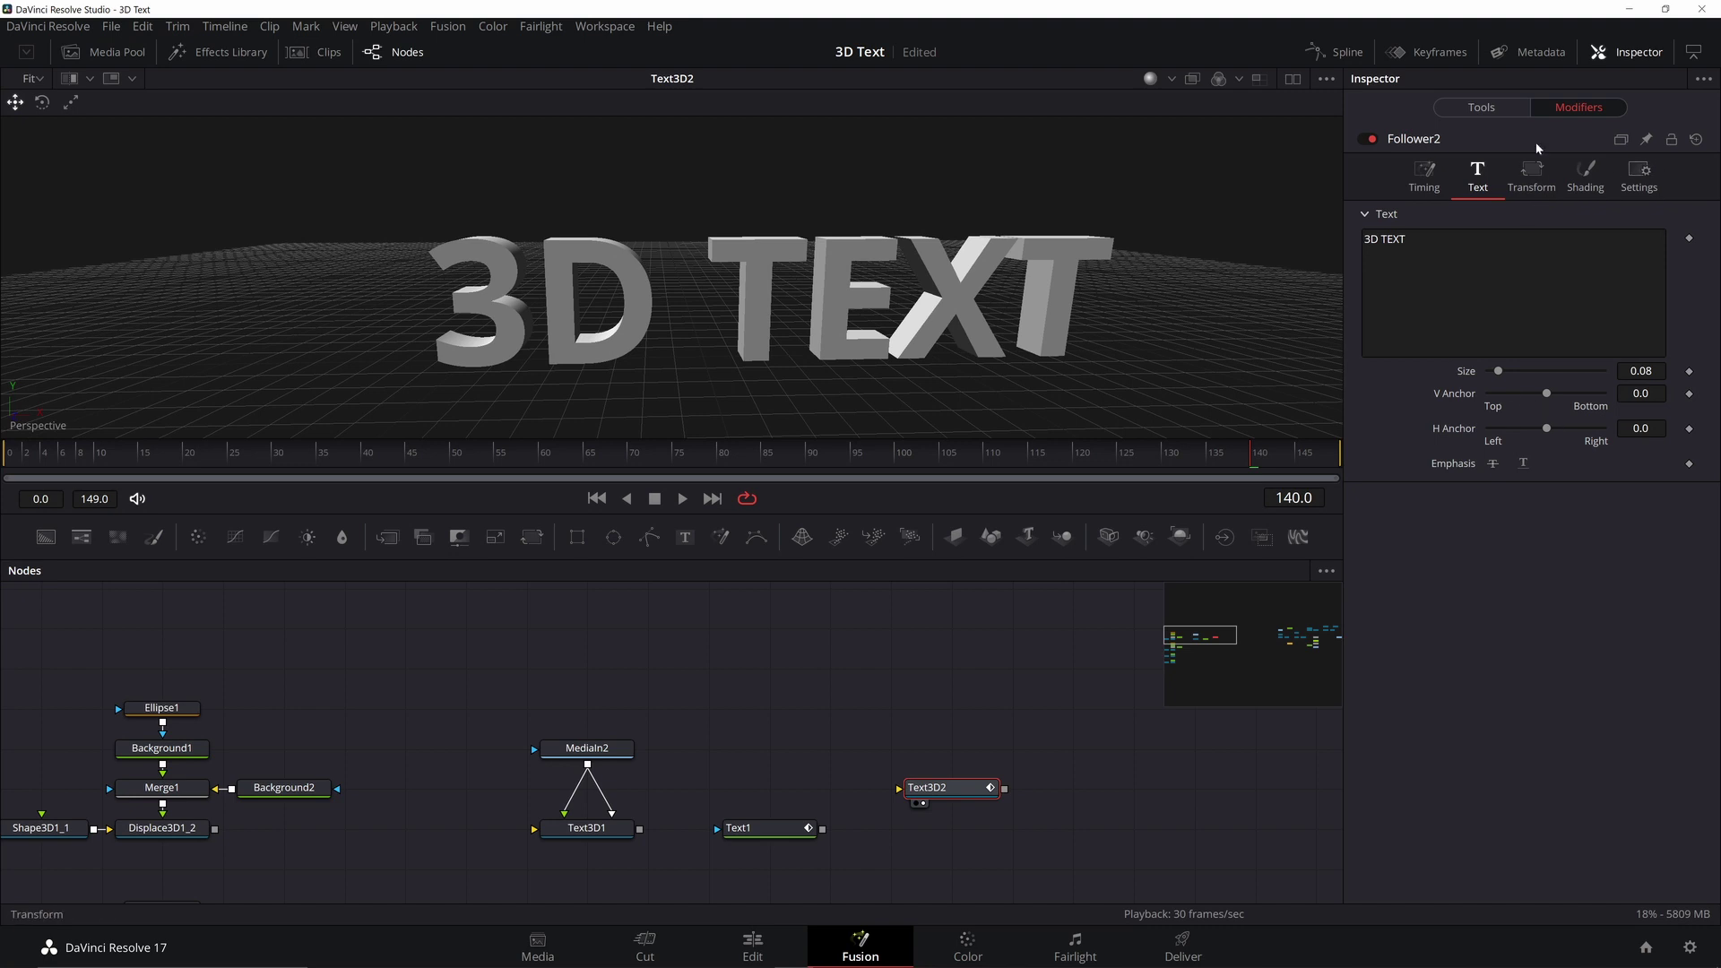
pyautogui.click(1466, 113)
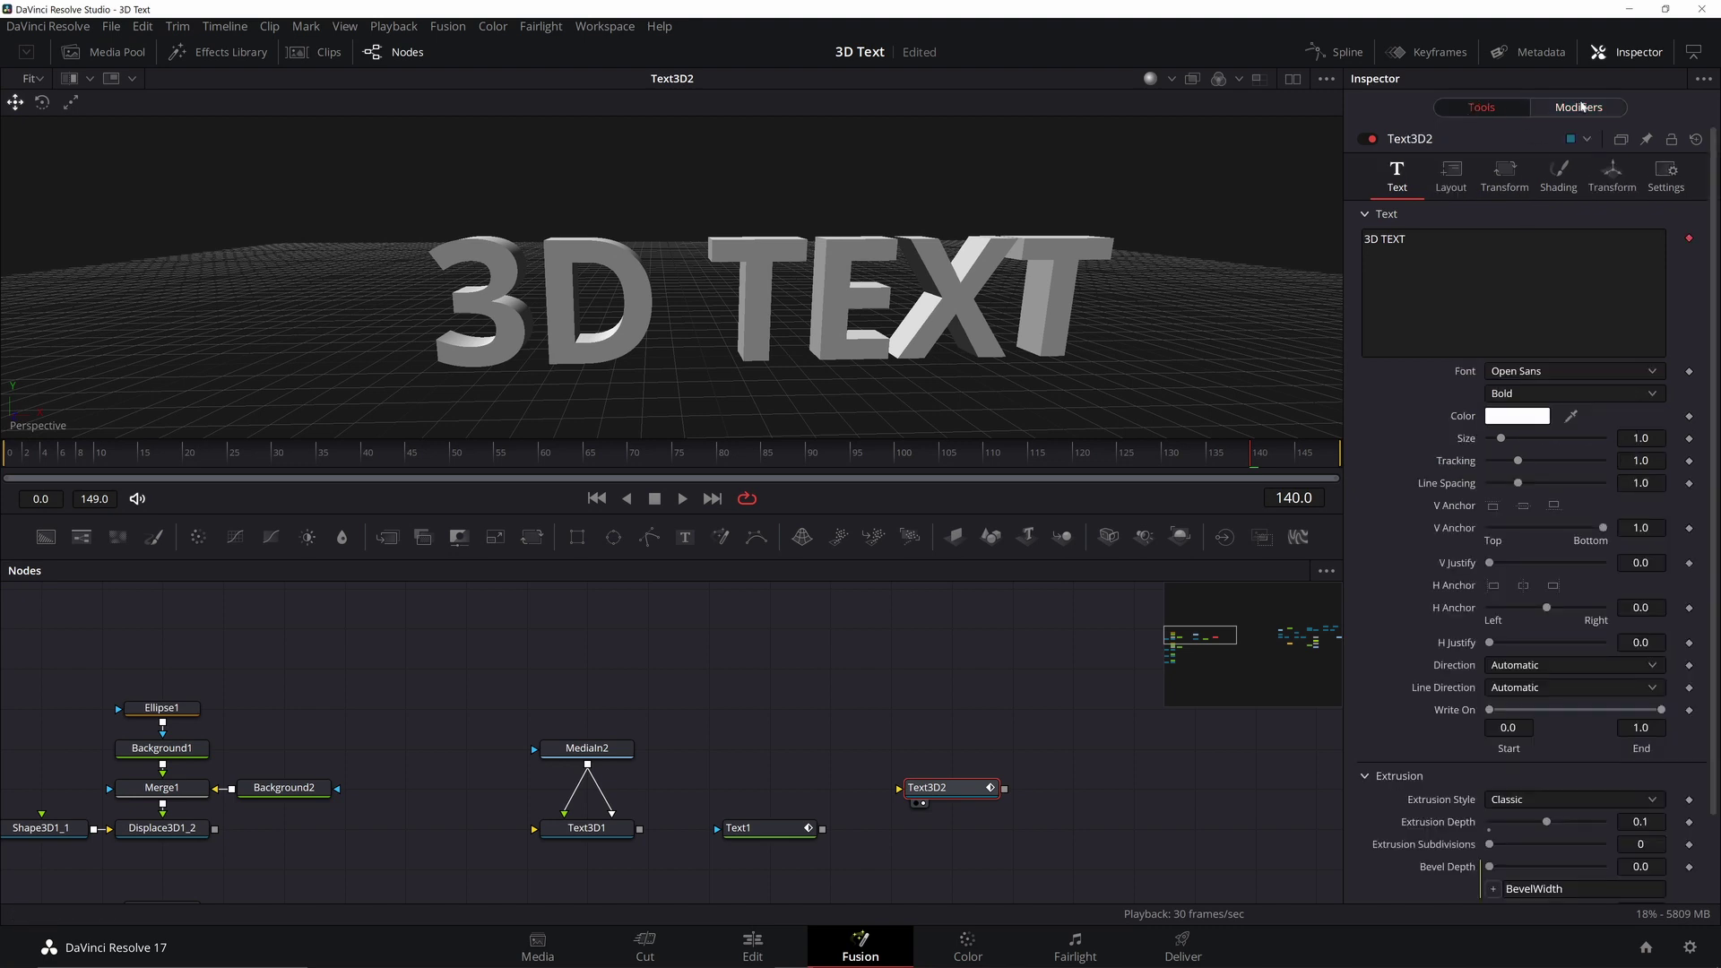
pyautogui.click(1579, 106)
pyautogui.click(1540, 182)
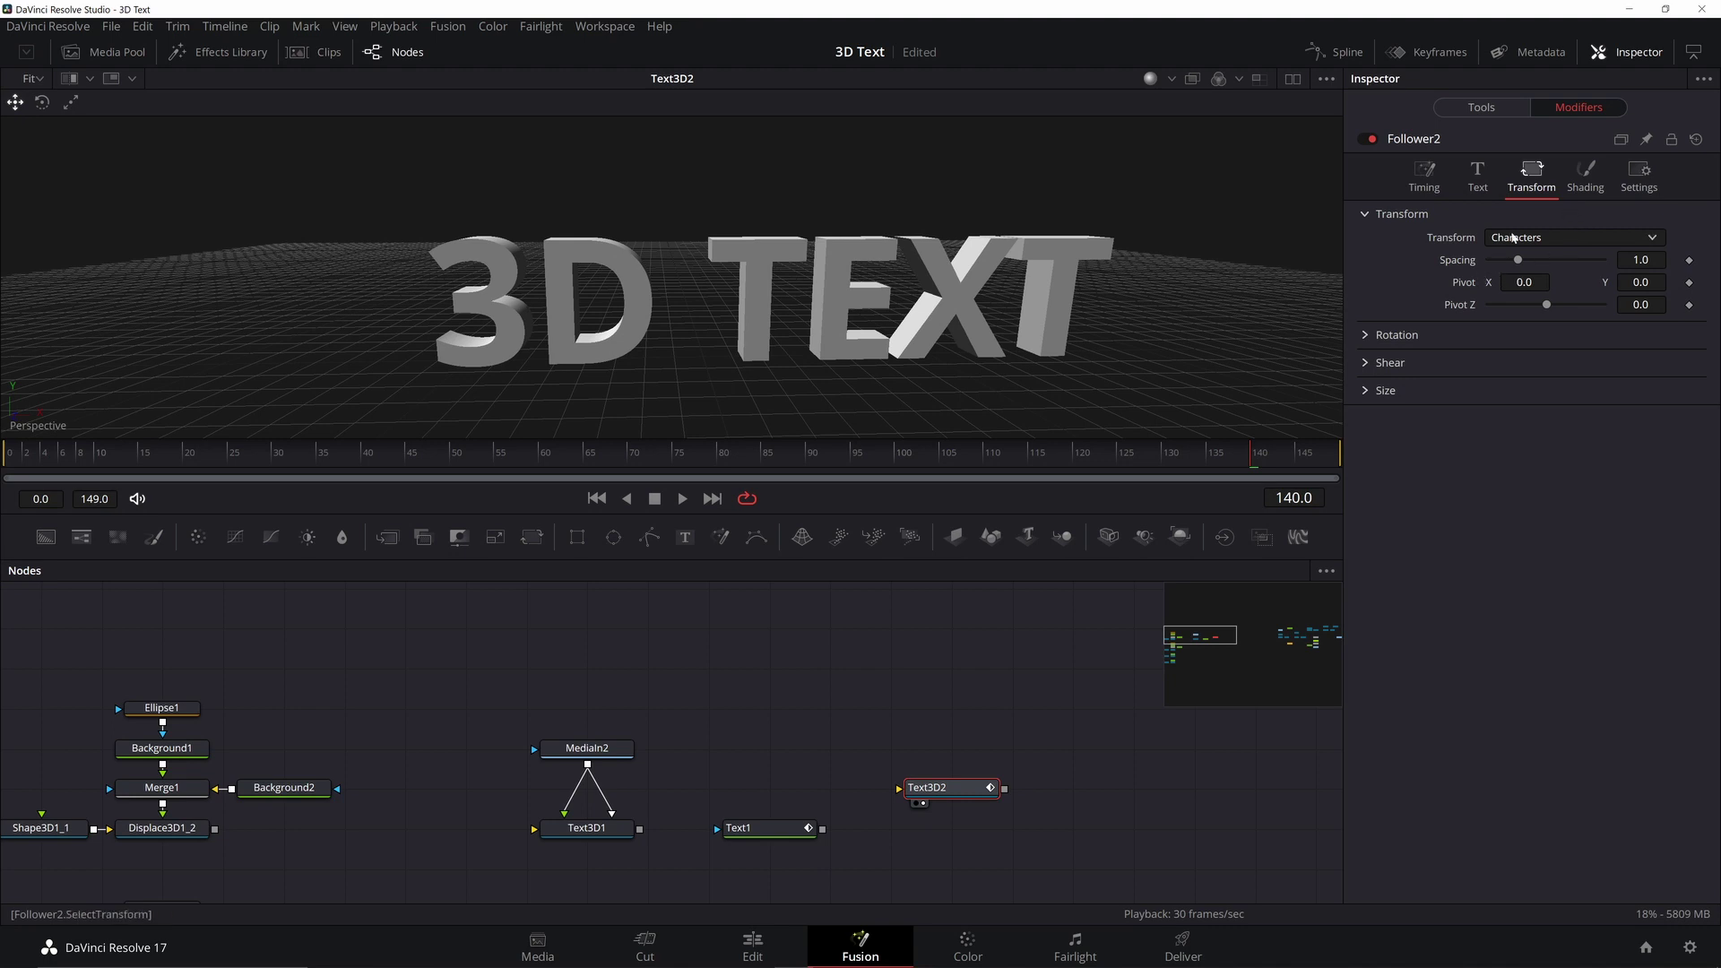
pyautogui.click(1598, 186)
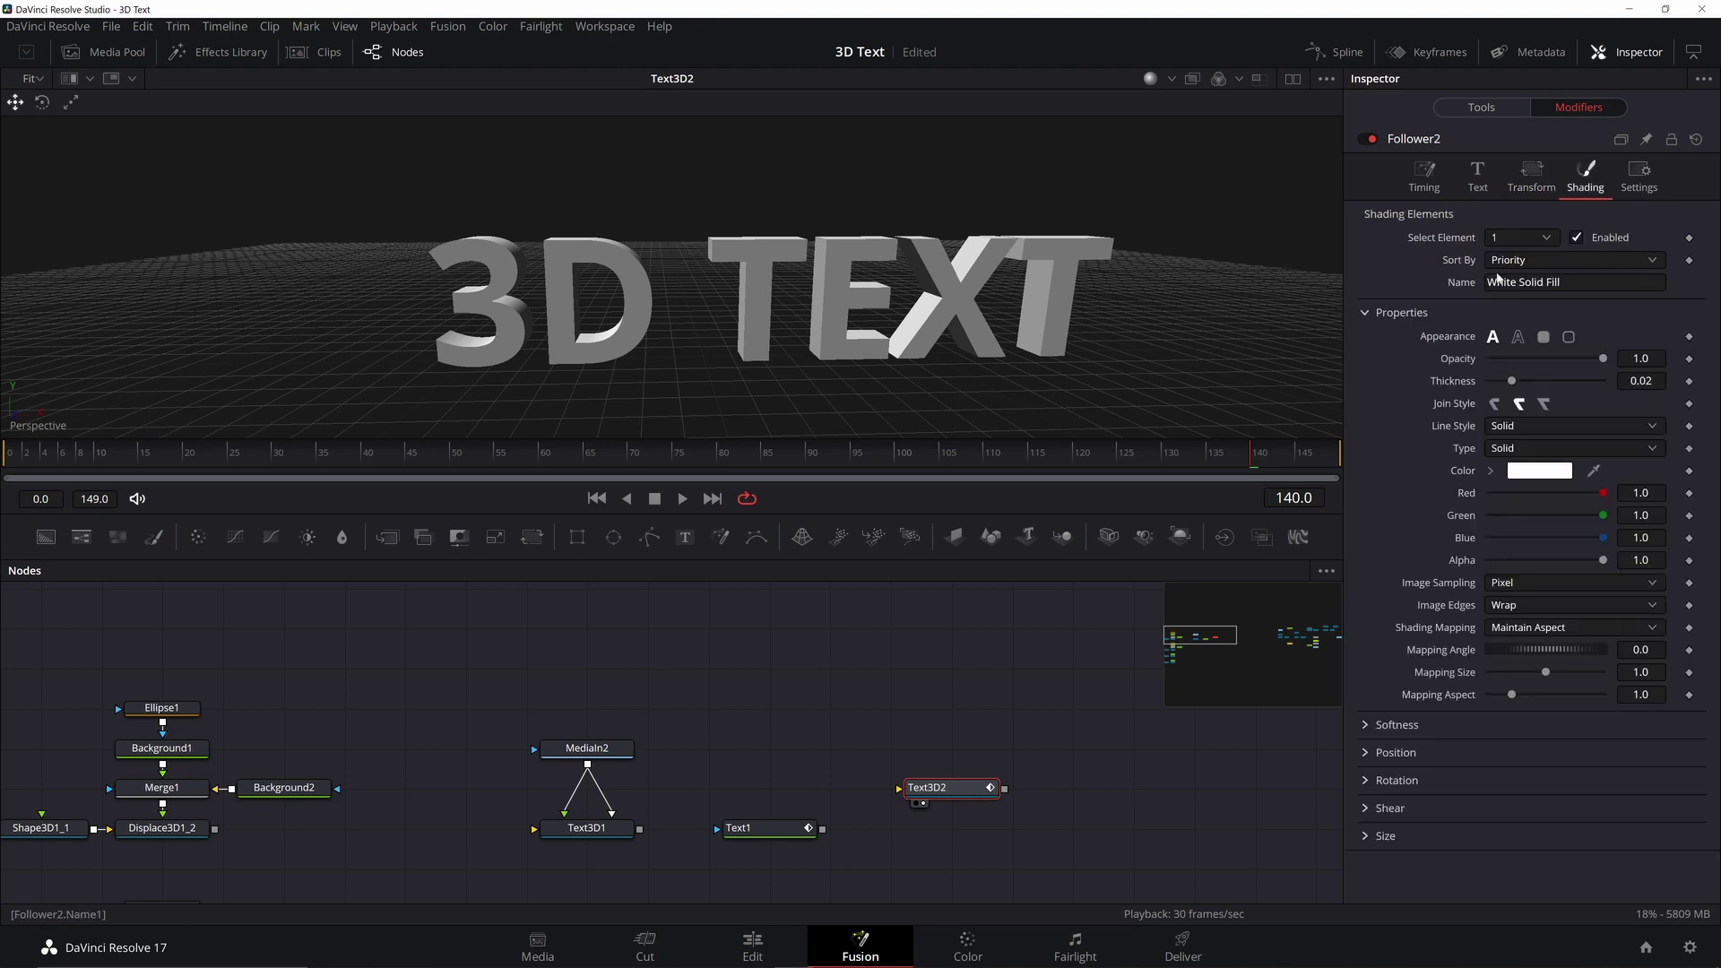
pyautogui.click(1554, 242)
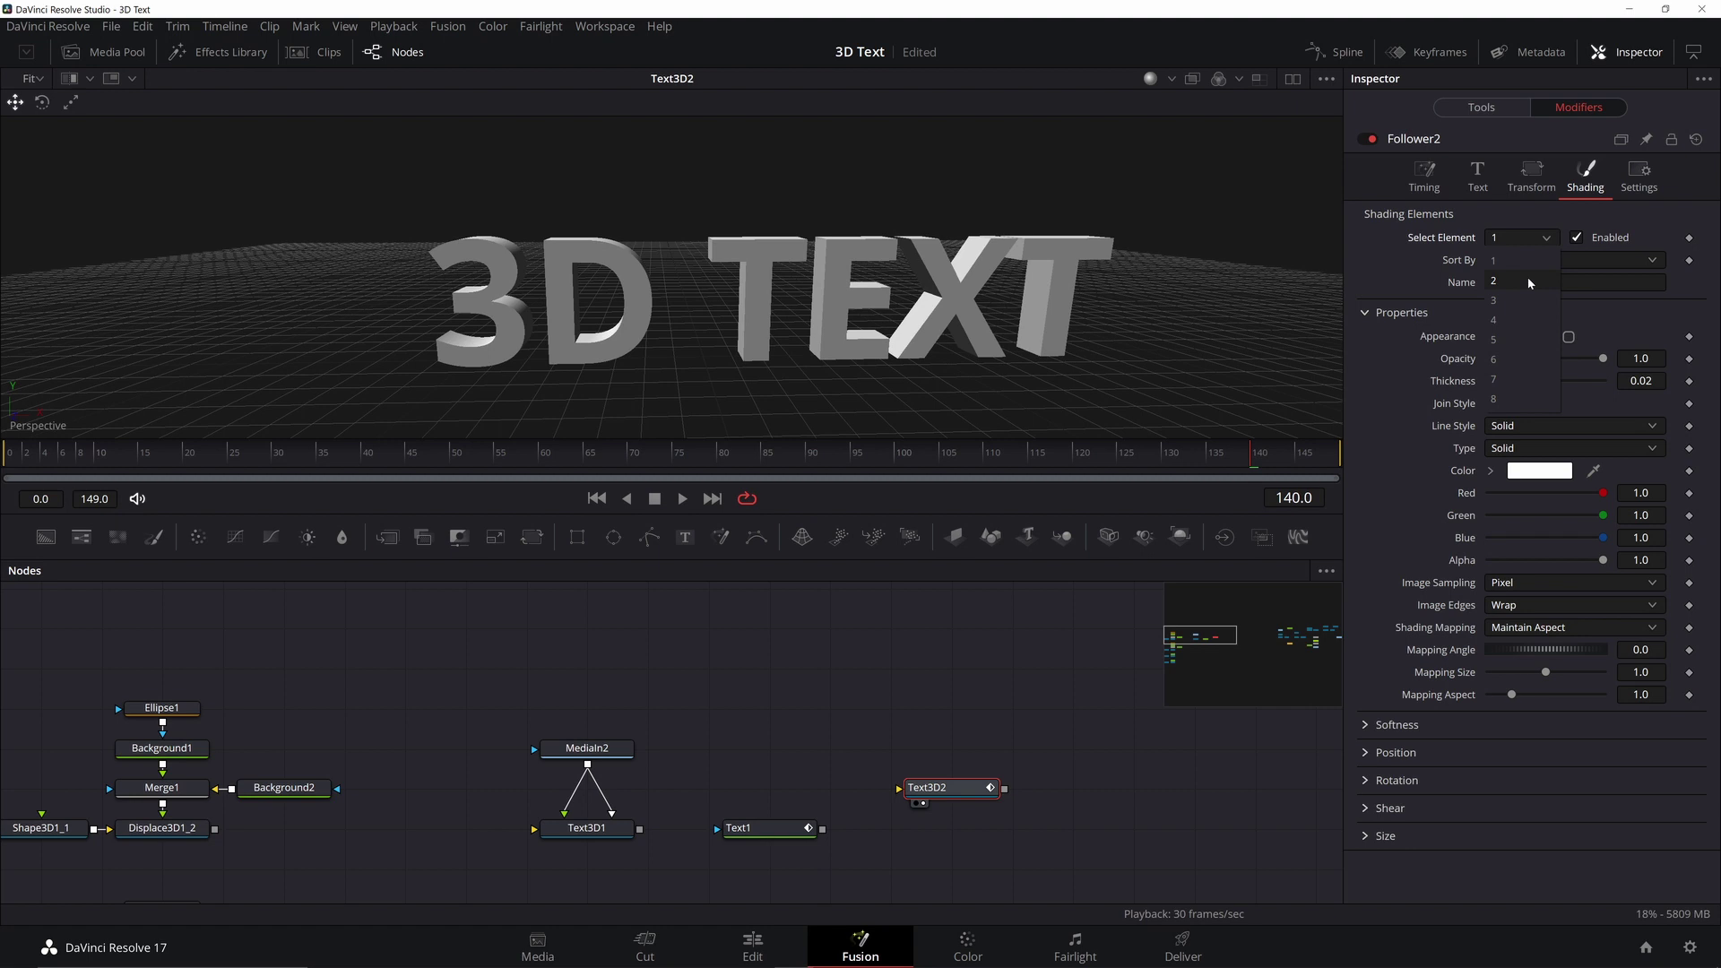
pyautogui.click(1540, 298)
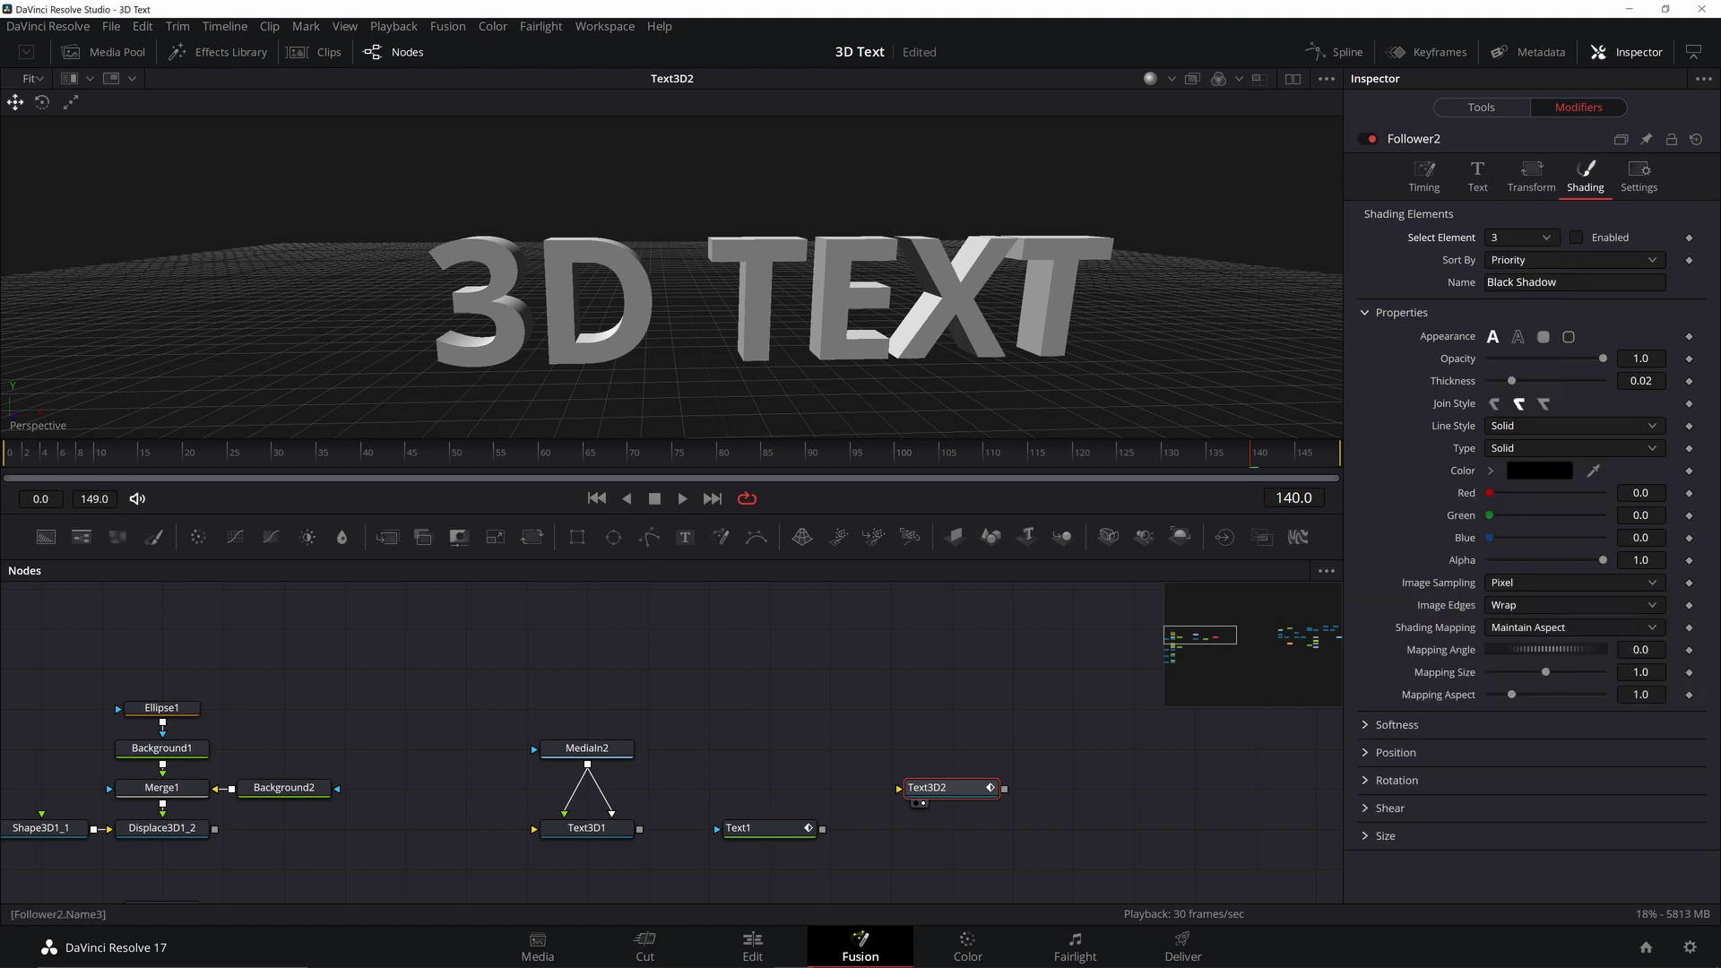
pyautogui.click(1554, 243)
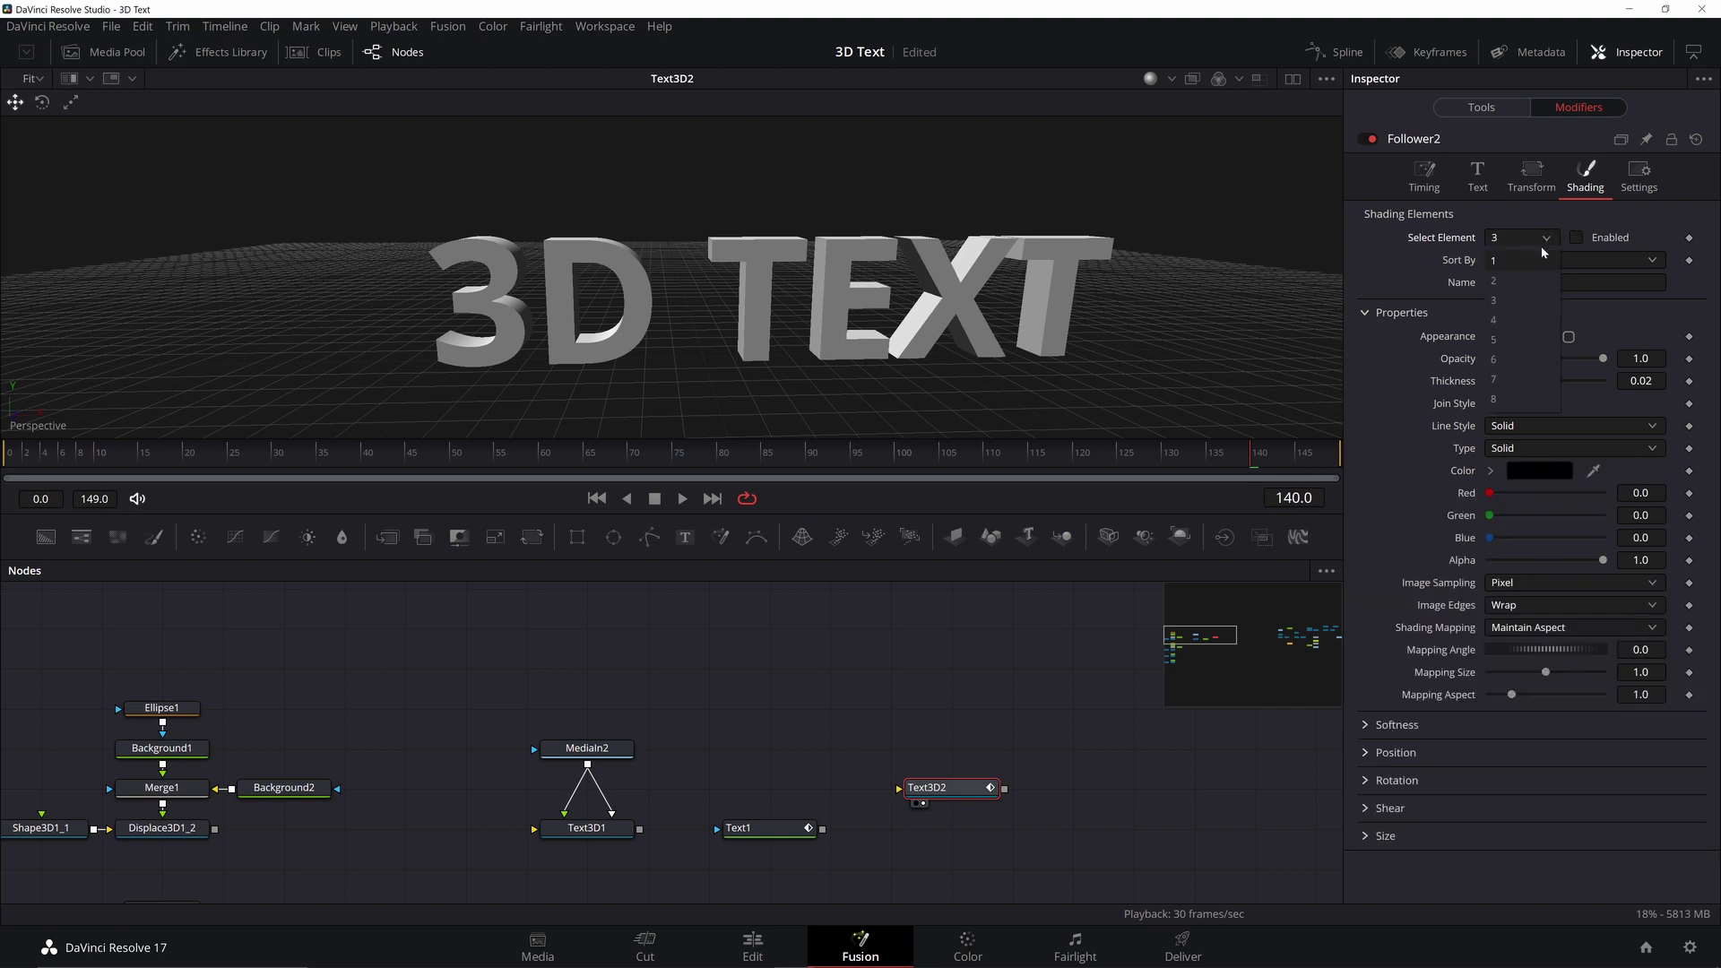
pyautogui.click(1535, 262)
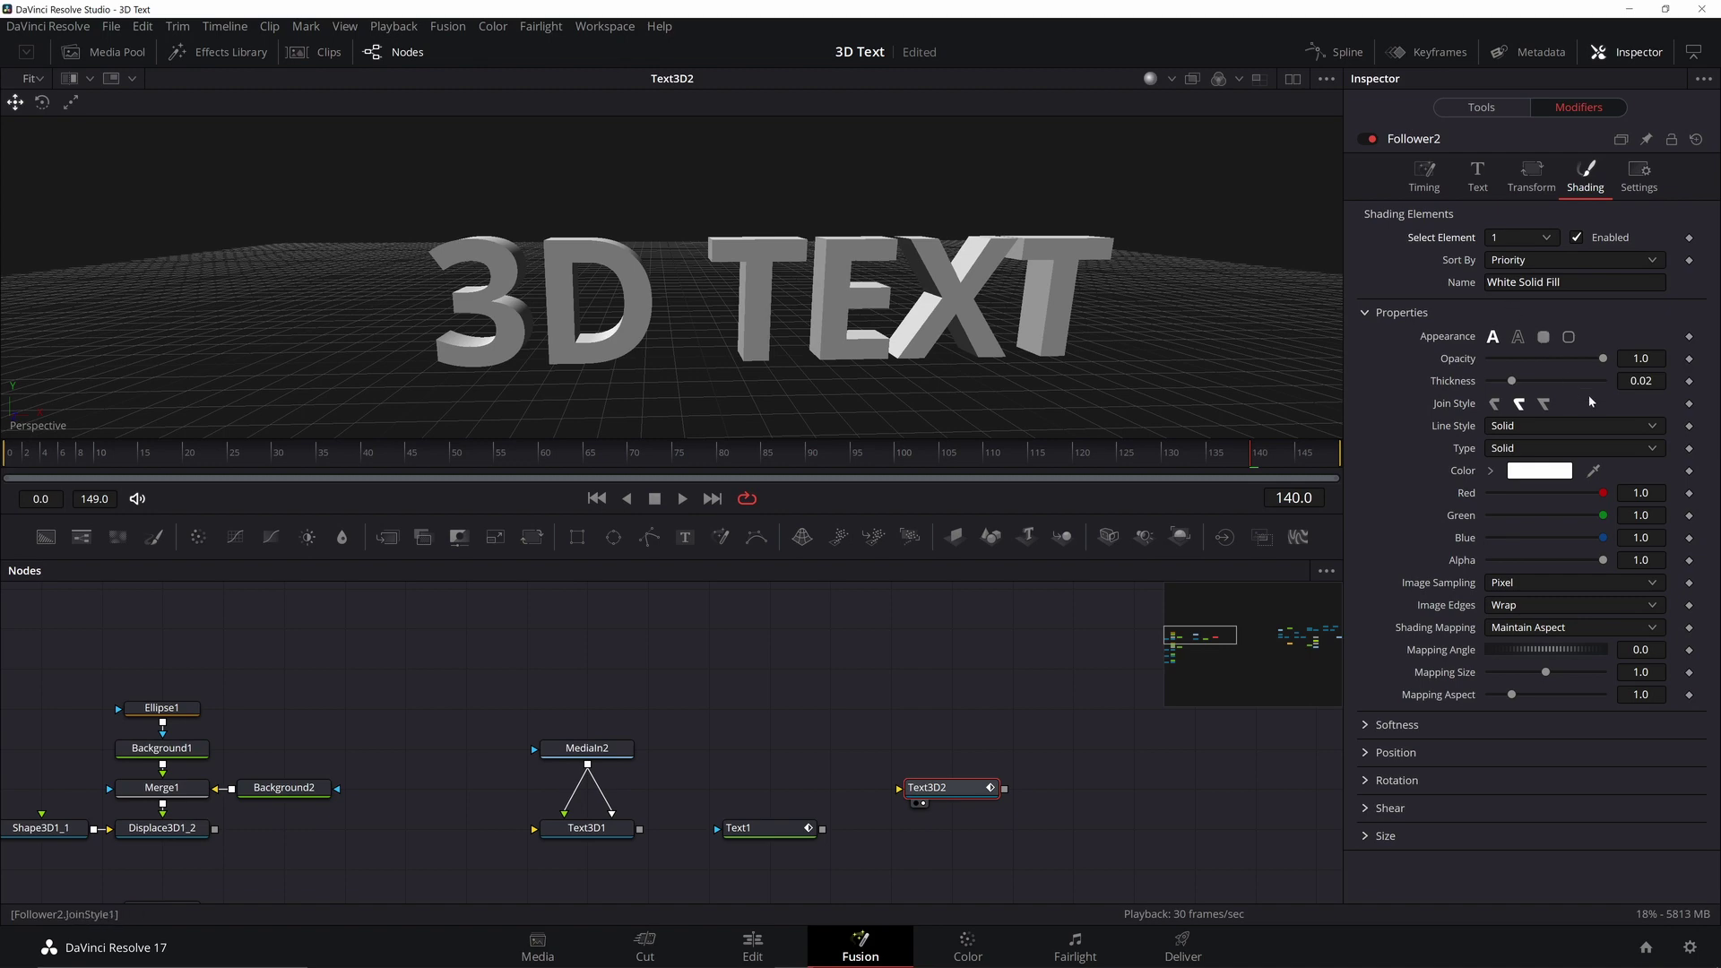
# Step: Compare Text3D2's shading with the Follower's, expand the Follower's Position and Rotation settings, and try the Y offset
pyautogui.click(1484, 109)
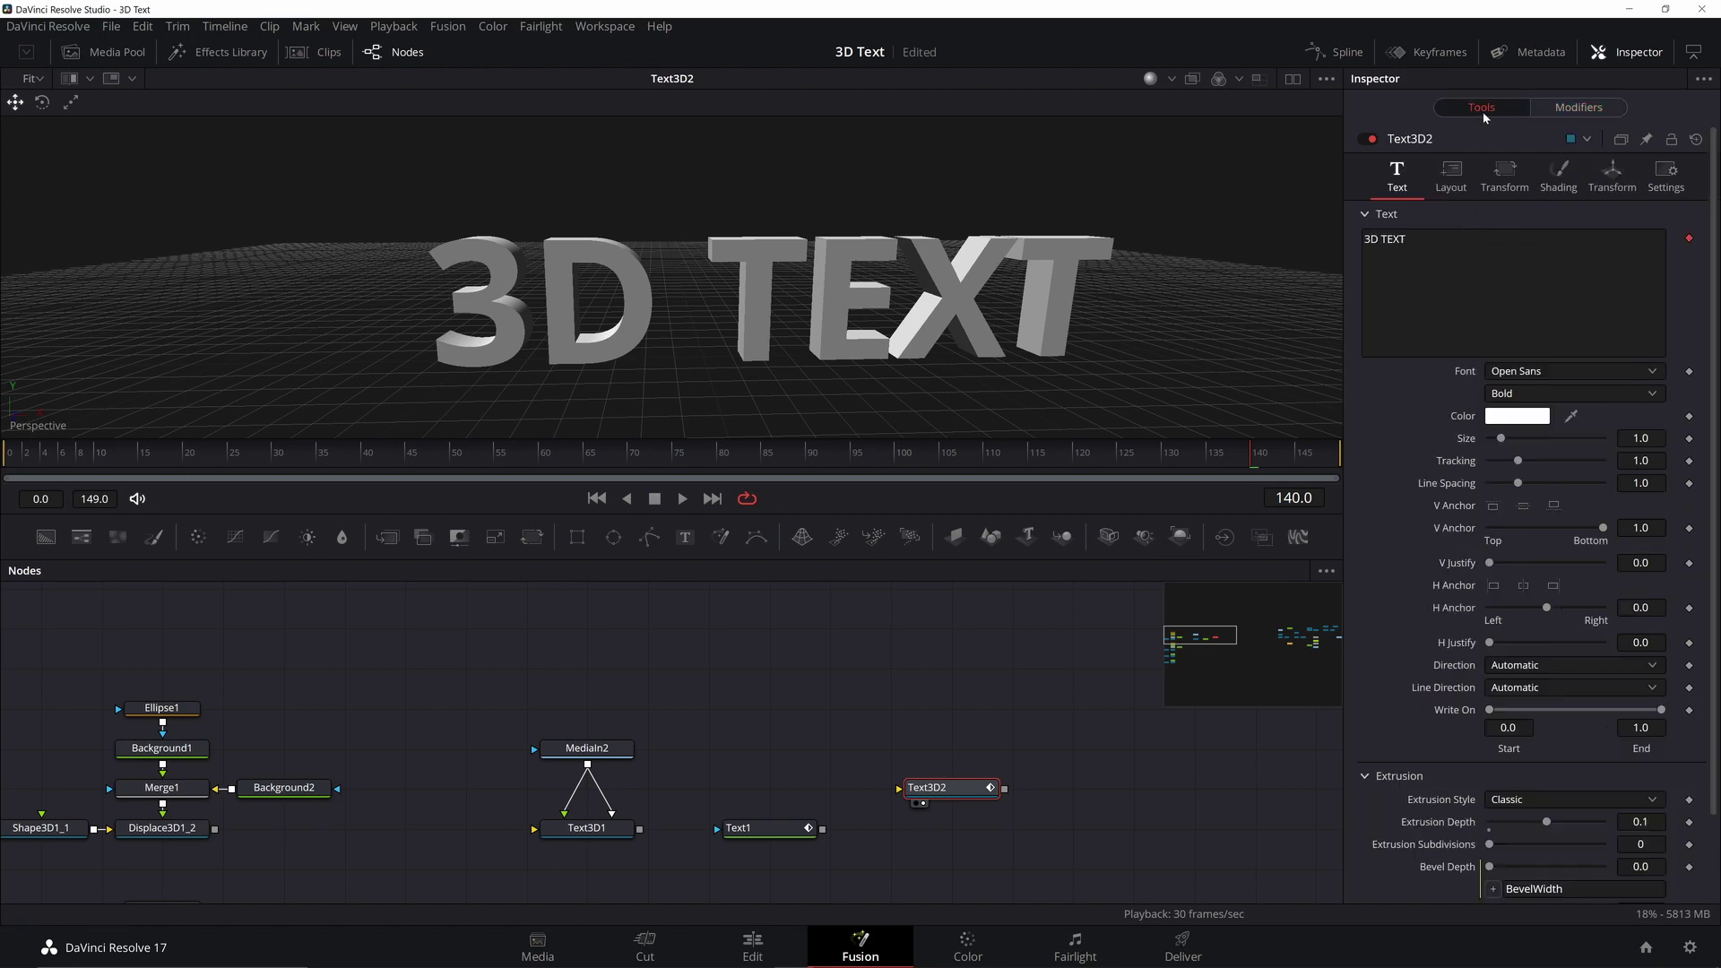
pyautogui.click(1569, 175)
pyautogui.click(1571, 108)
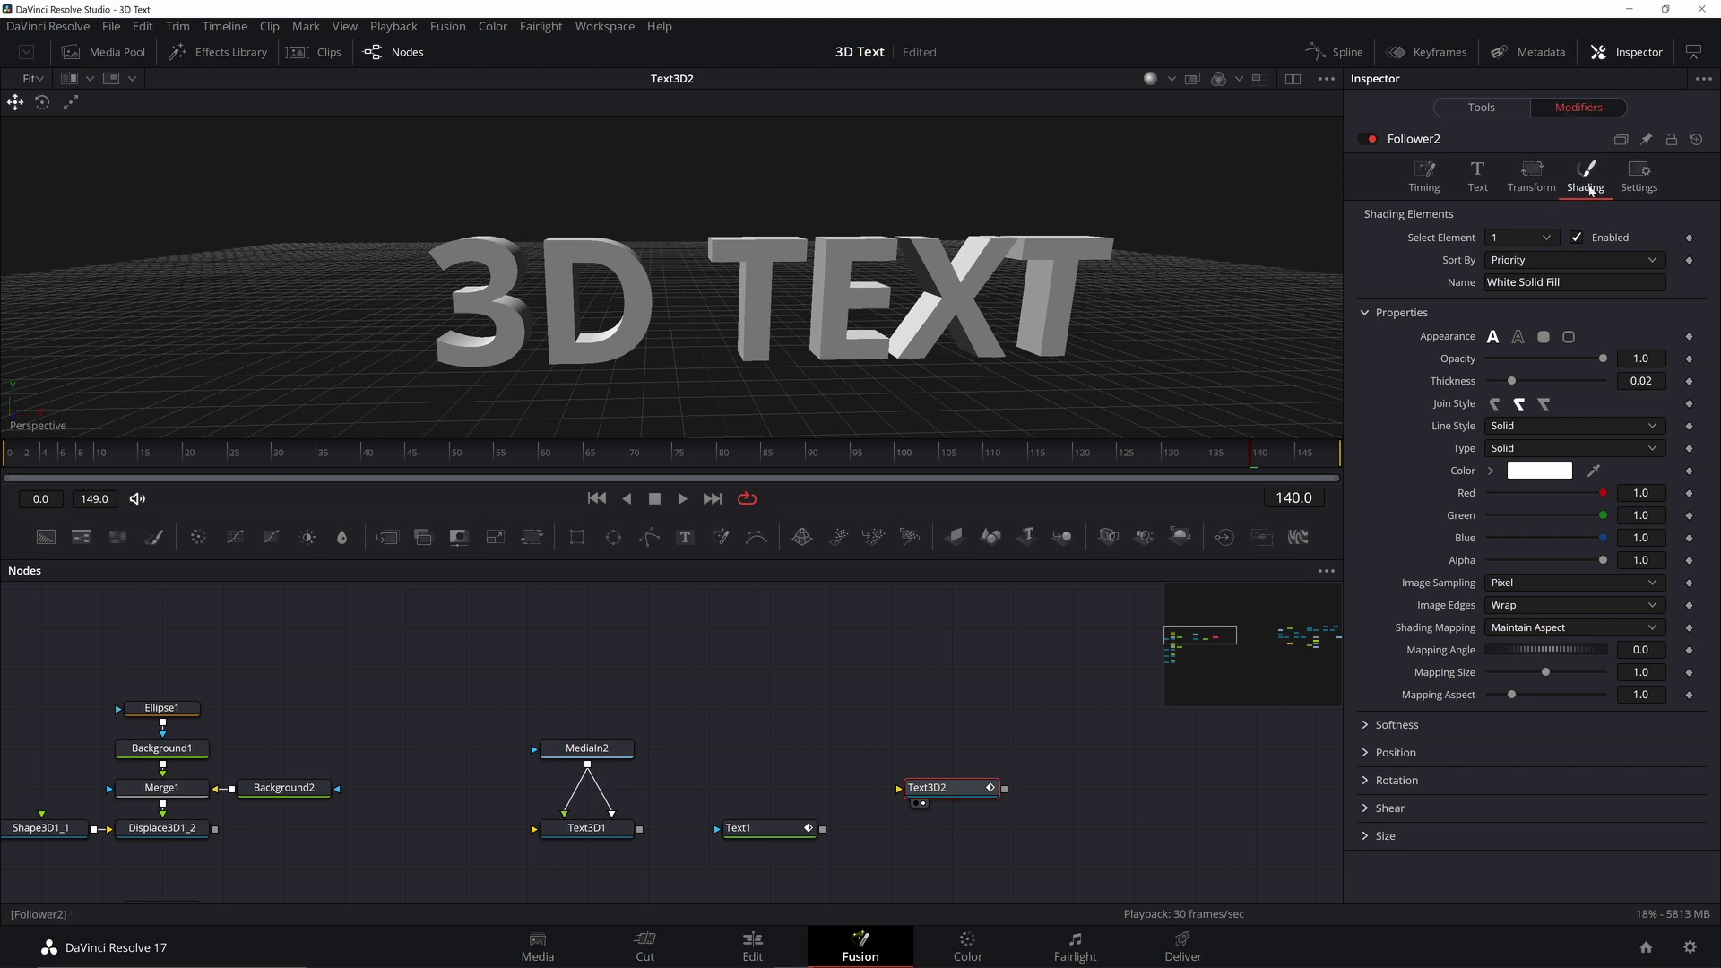
pyautogui.click(1391, 753)
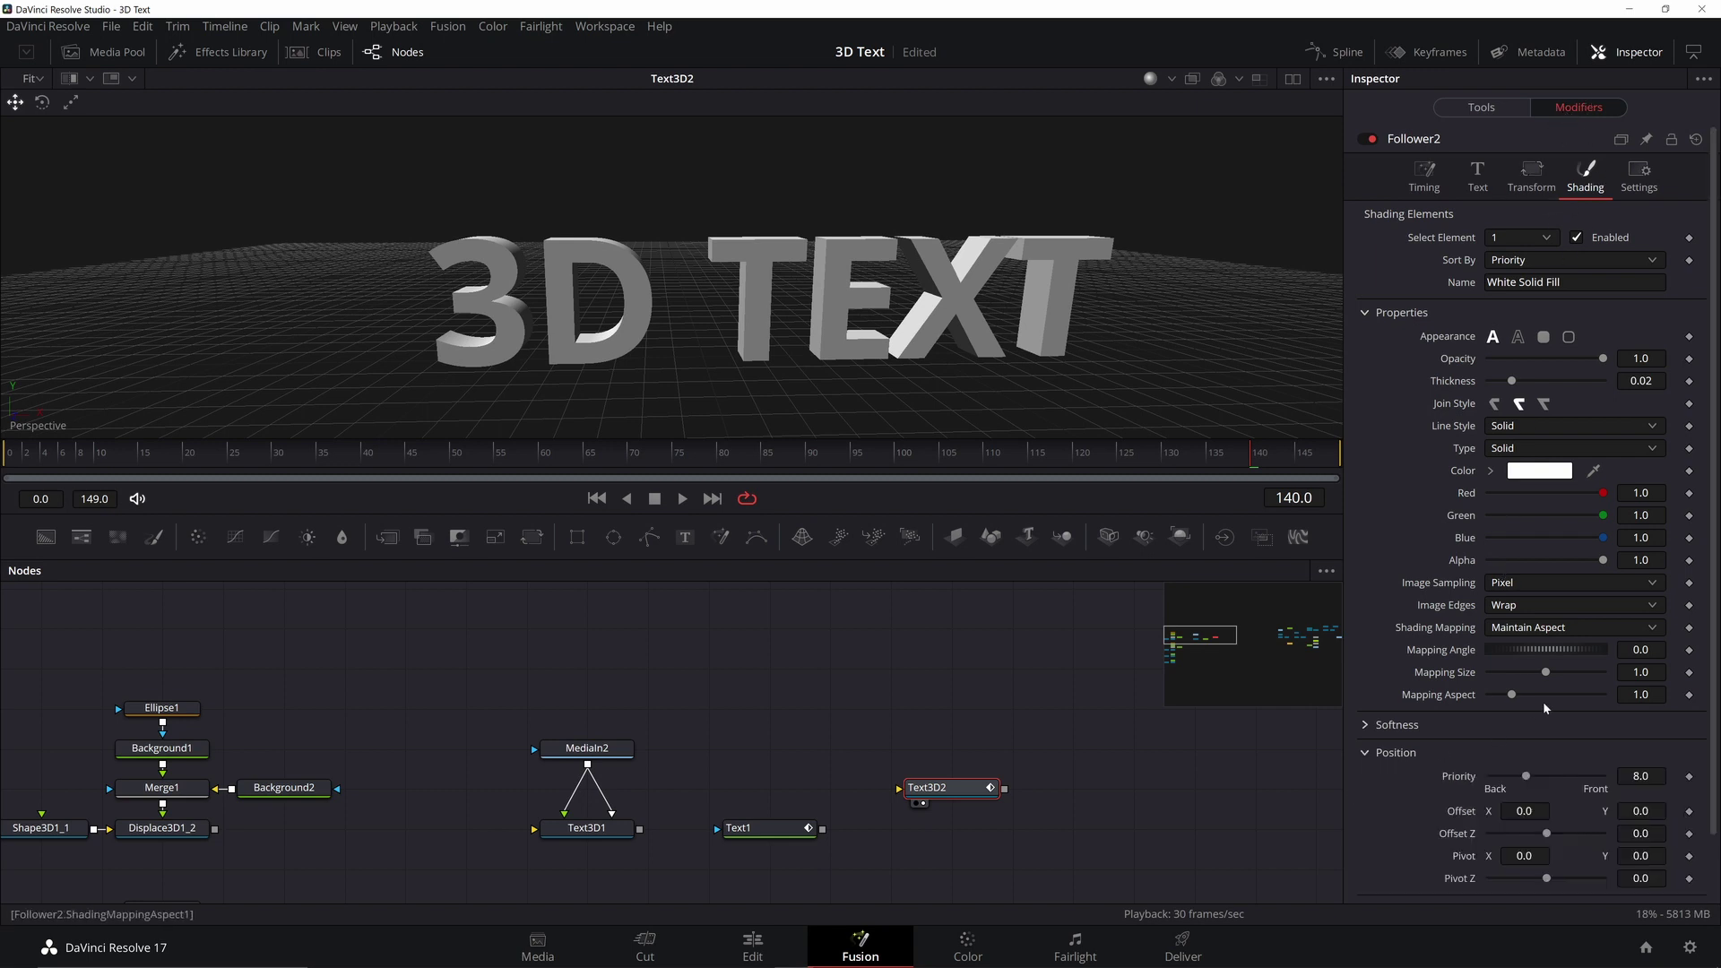
pyautogui.scroll(-1, 1545, 717)
pyautogui.click(1366, 838)
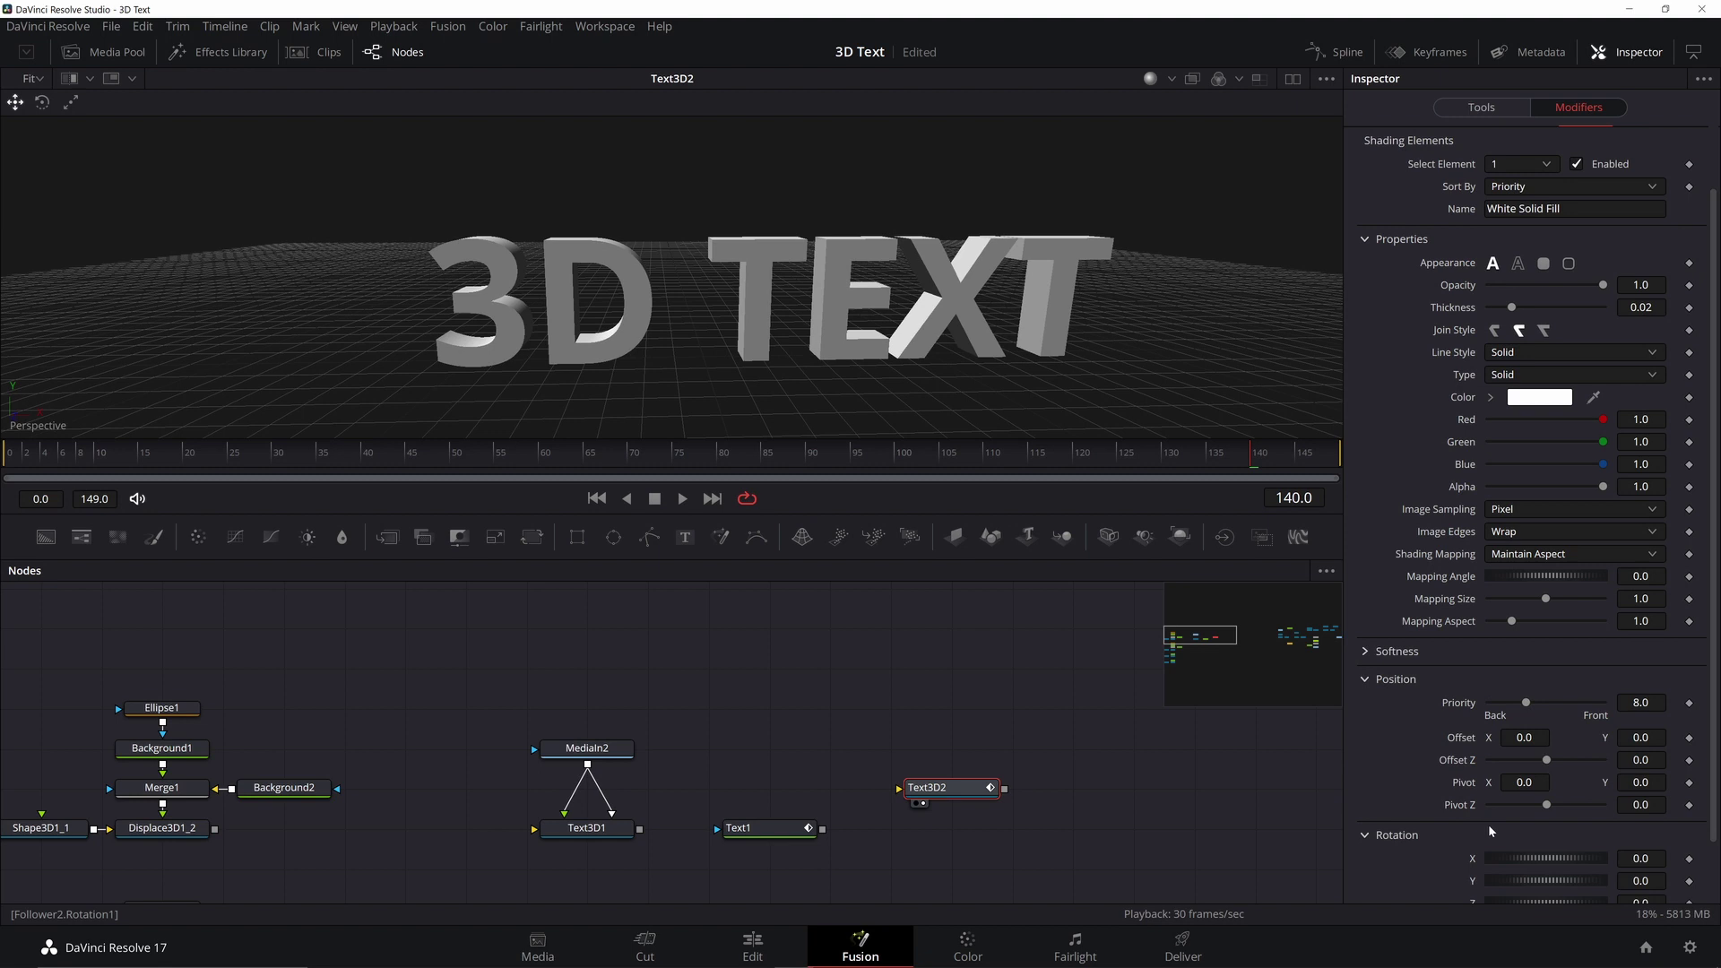
pyautogui.scroll(-1, 1605, 686)
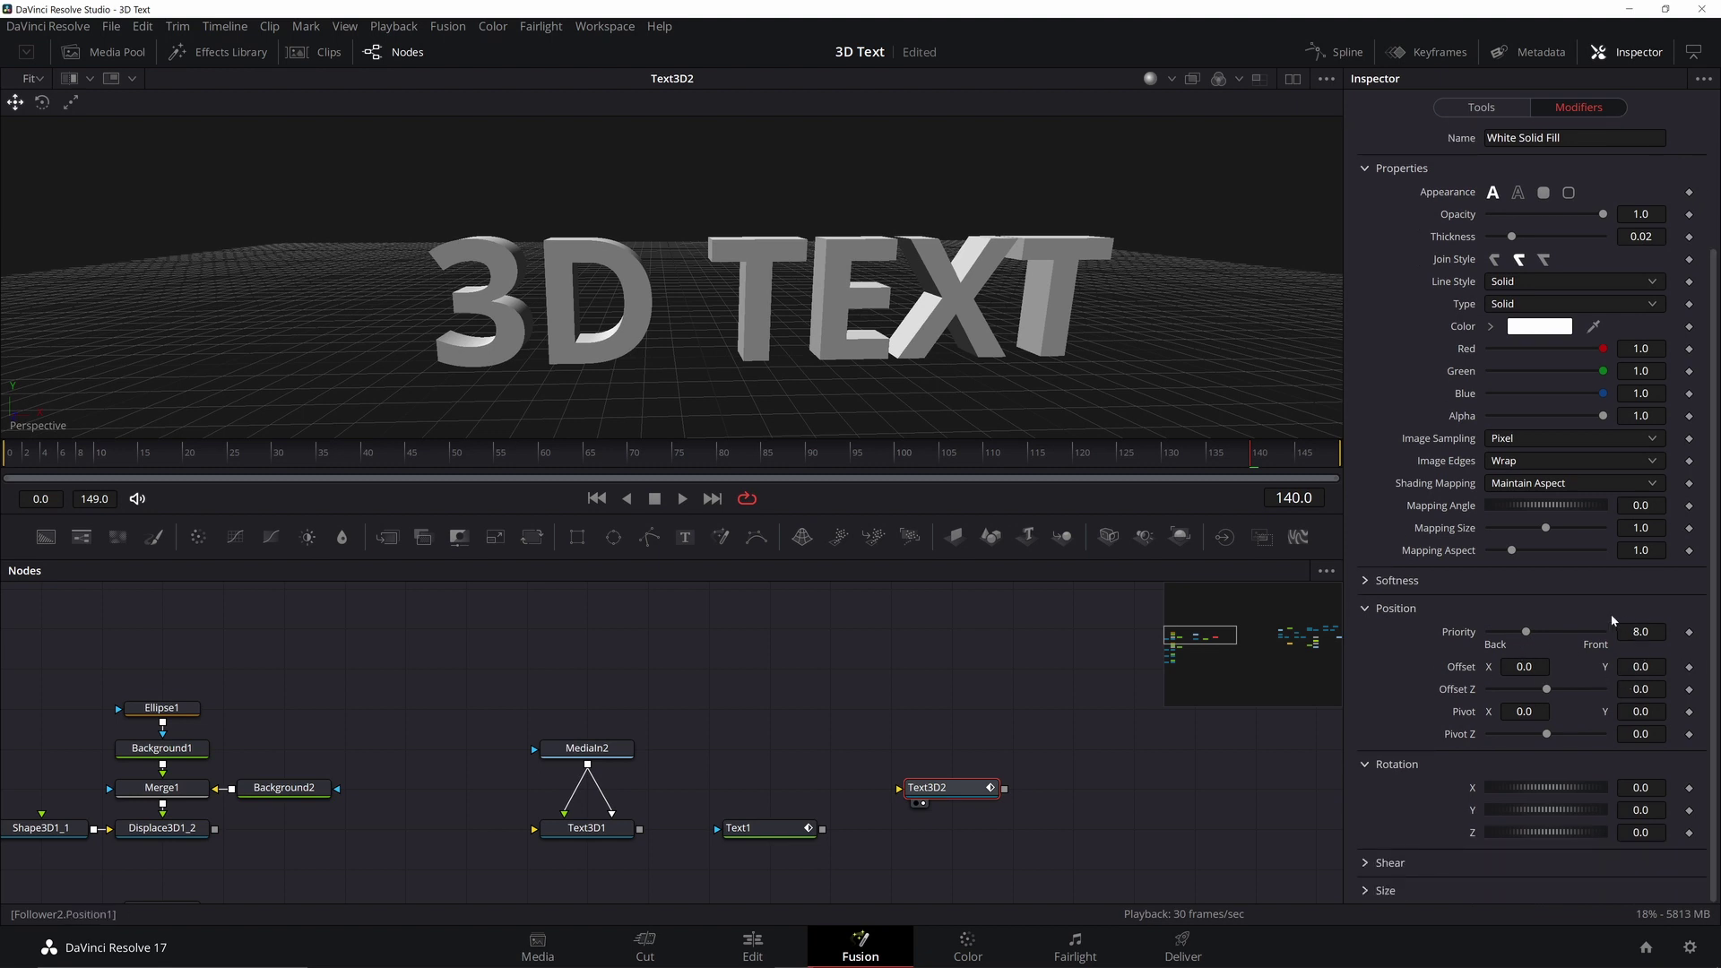
pyautogui.moveTo(1640, 666)
pyautogui.mouseDown()
pyautogui.moveTo(1654, 667)
pyautogui.moveTo(1605, 666)
pyautogui.moveTo(1640, 666)
pyautogui.moveTo(1623, 666)
pyautogui.mouseUp()
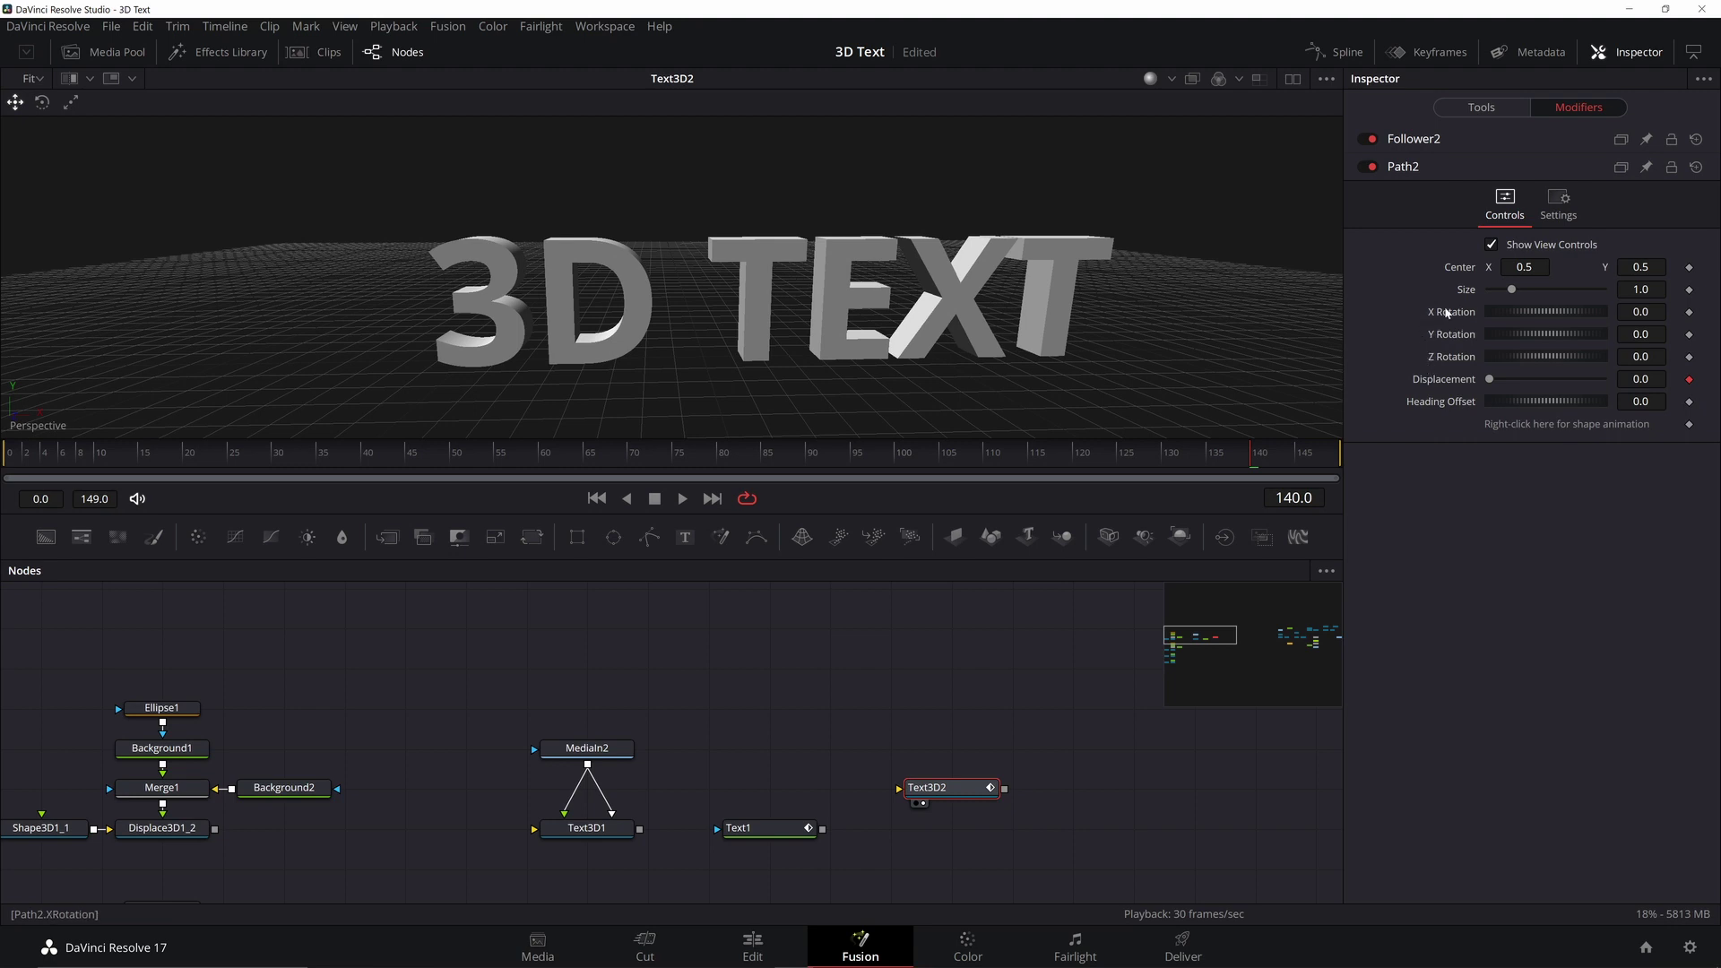
# Step: Save the project, try Path2's X Rotation at about 75.7, and reset it to 0 at frame 0
pyautogui.hotkey('ctrl', 's')
pyautogui.moveTo(1515, 312)
pyautogui.mouseDown()
pyautogui.moveTo(1539, 318)
pyautogui.moveTo(1477, 314)
pyautogui.moveTo(1581, 310)
pyautogui.moveTo(1476, 315)
pyautogui.moveTo(1543, 314)
pyautogui.mouseUp()
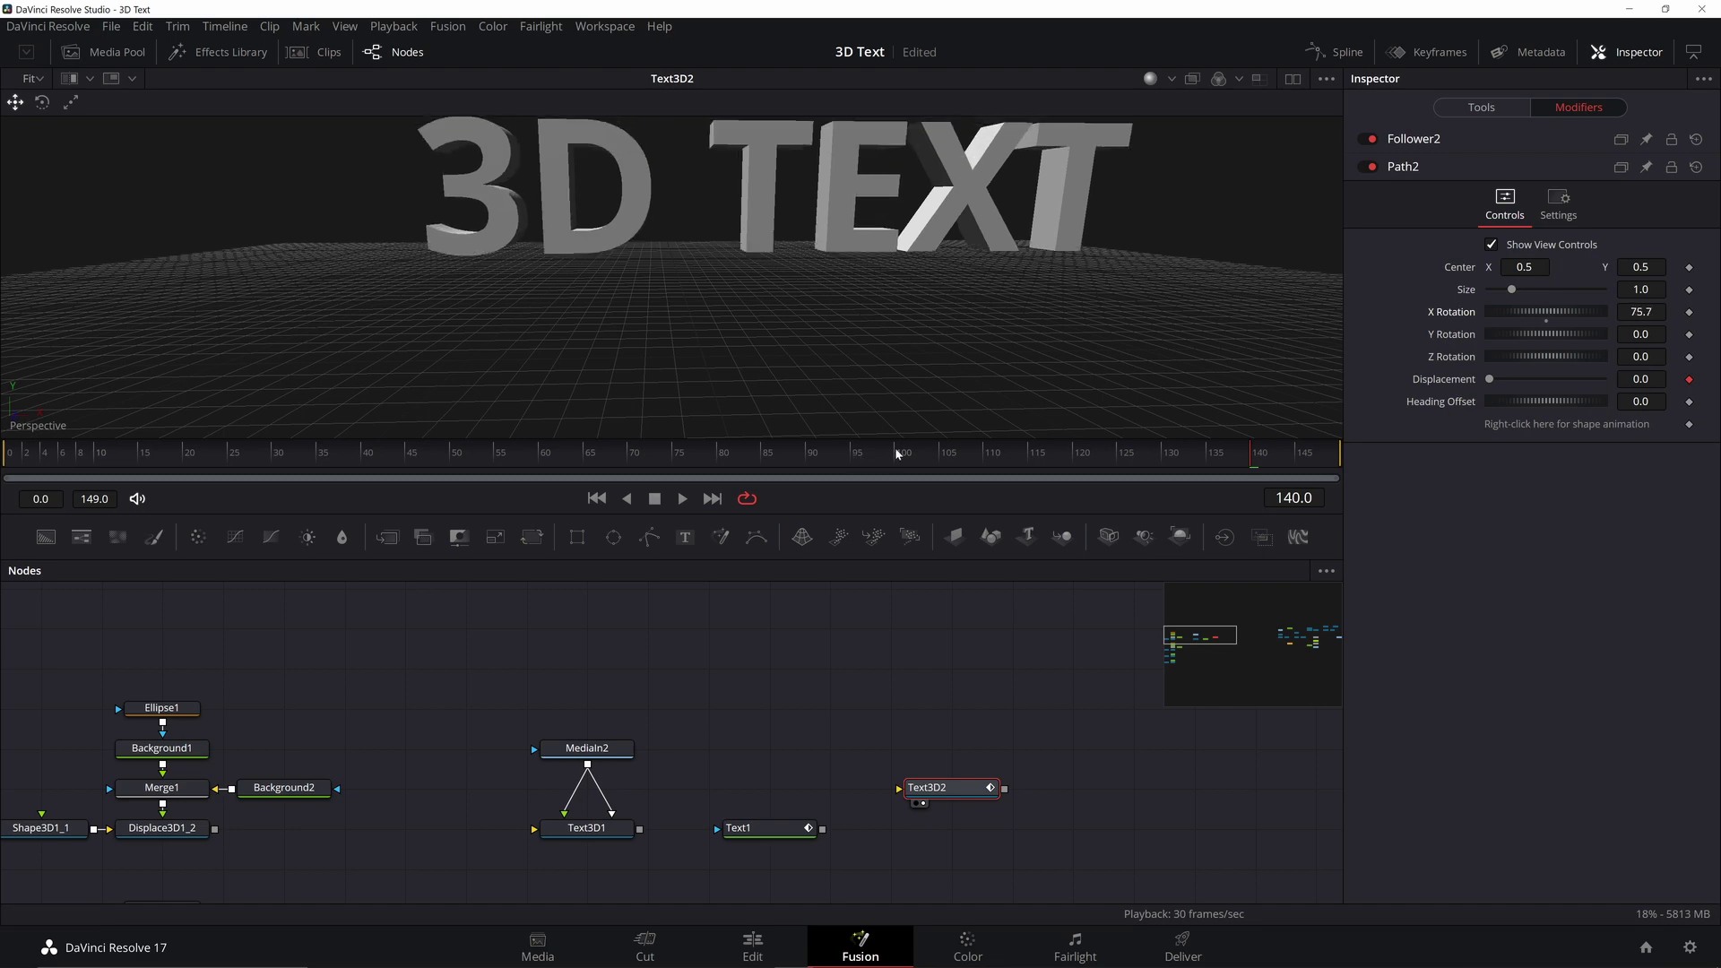
pyautogui.click(904, 455)
pyautogui.moveTo(904, 456); pyautogui.dragTo(28, 466)
pyautogui.click(1547, 320)
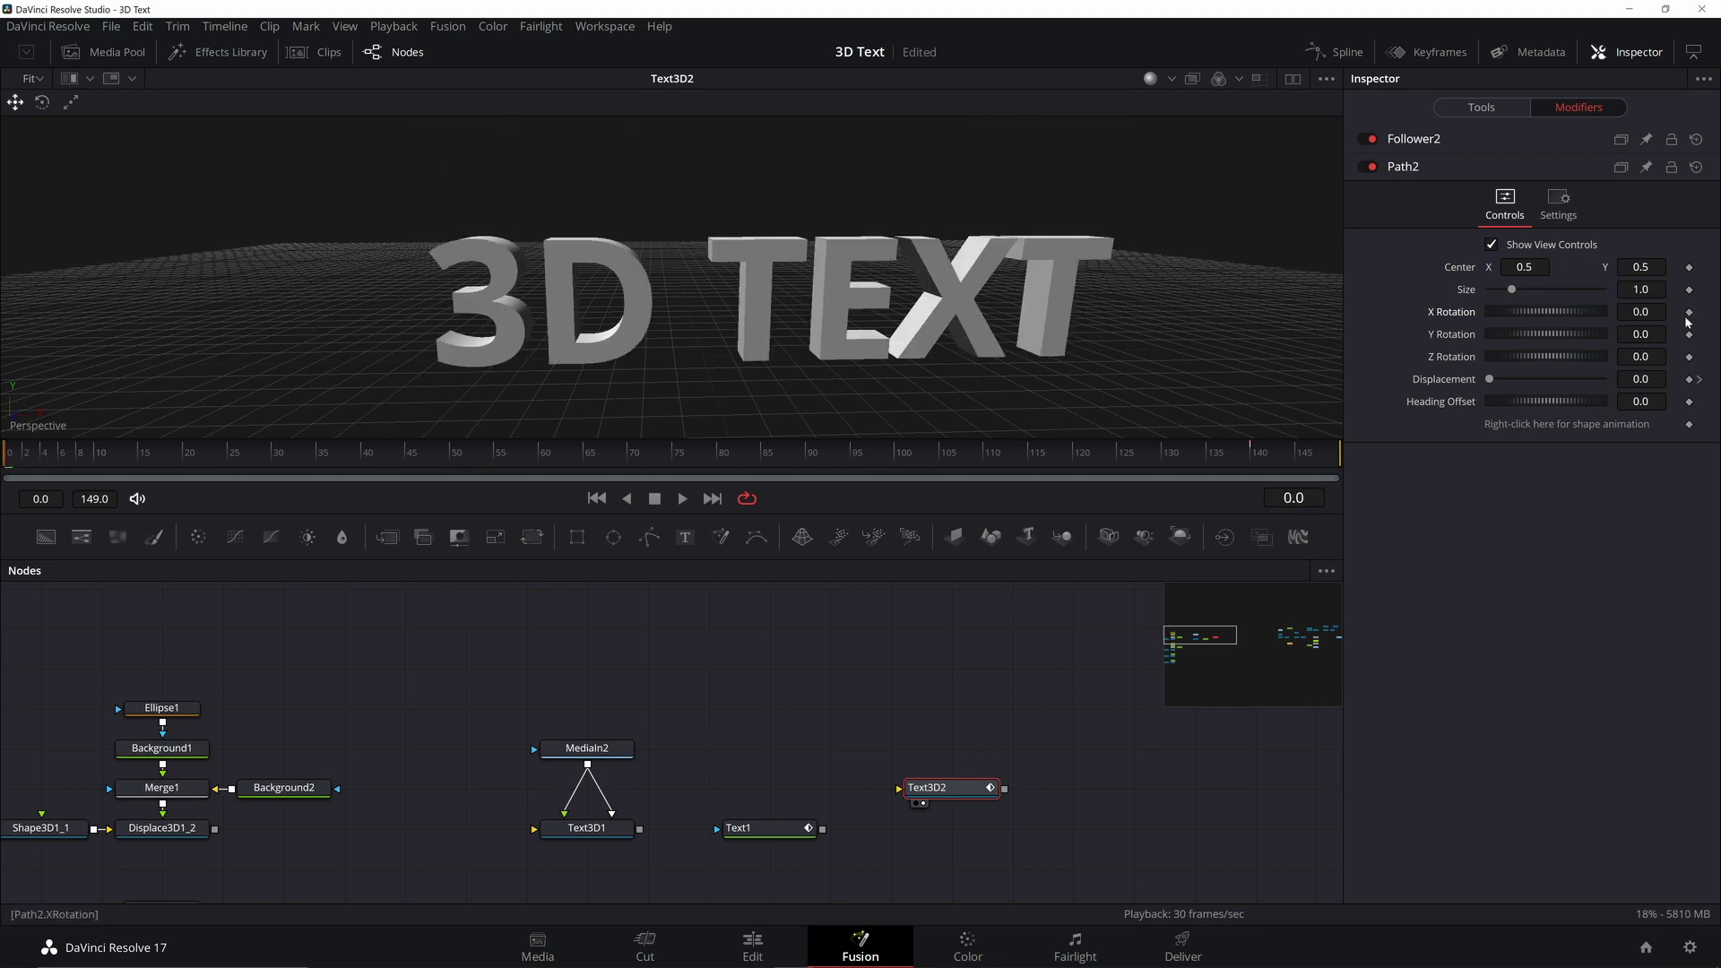
# Step: Keyframe Path2's X Rotation at frame 0, try it at about 88.7, and reset it to 0
pyautogui.click(1689, 313)
pyautogui.moveTo(1495, 316); pyautogui.dragTo(1535, 328)
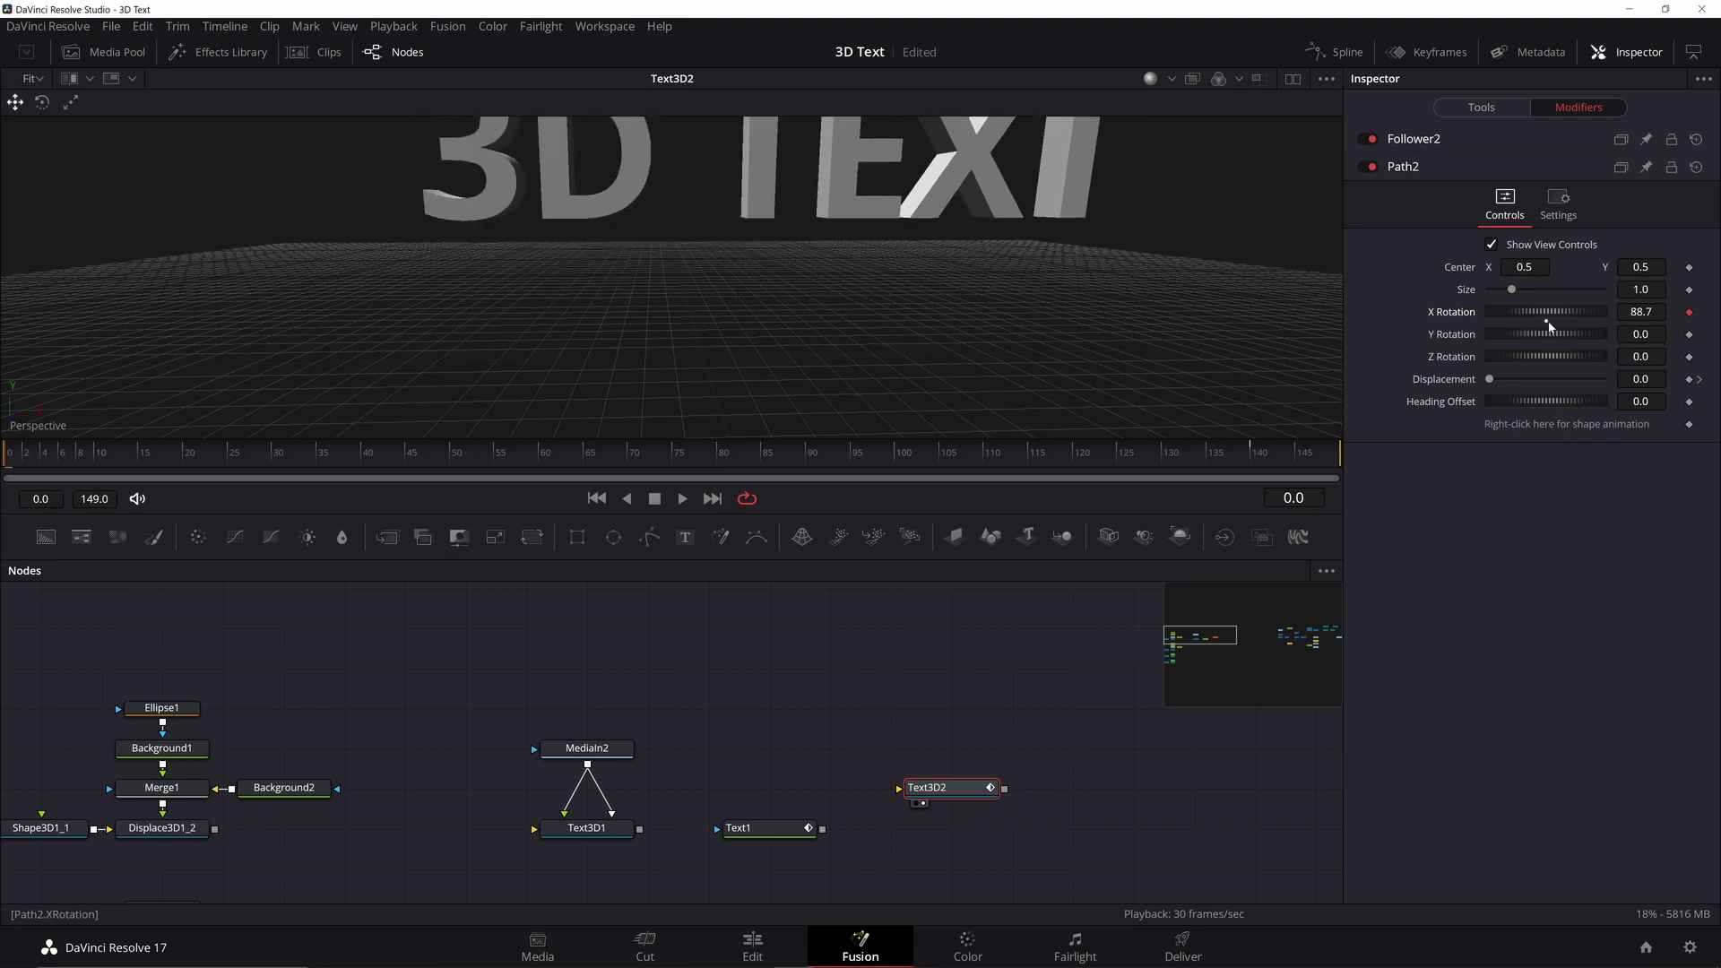
pyautogui.click(1548, 320)
pyautogui.doubleClick(1548, 320)
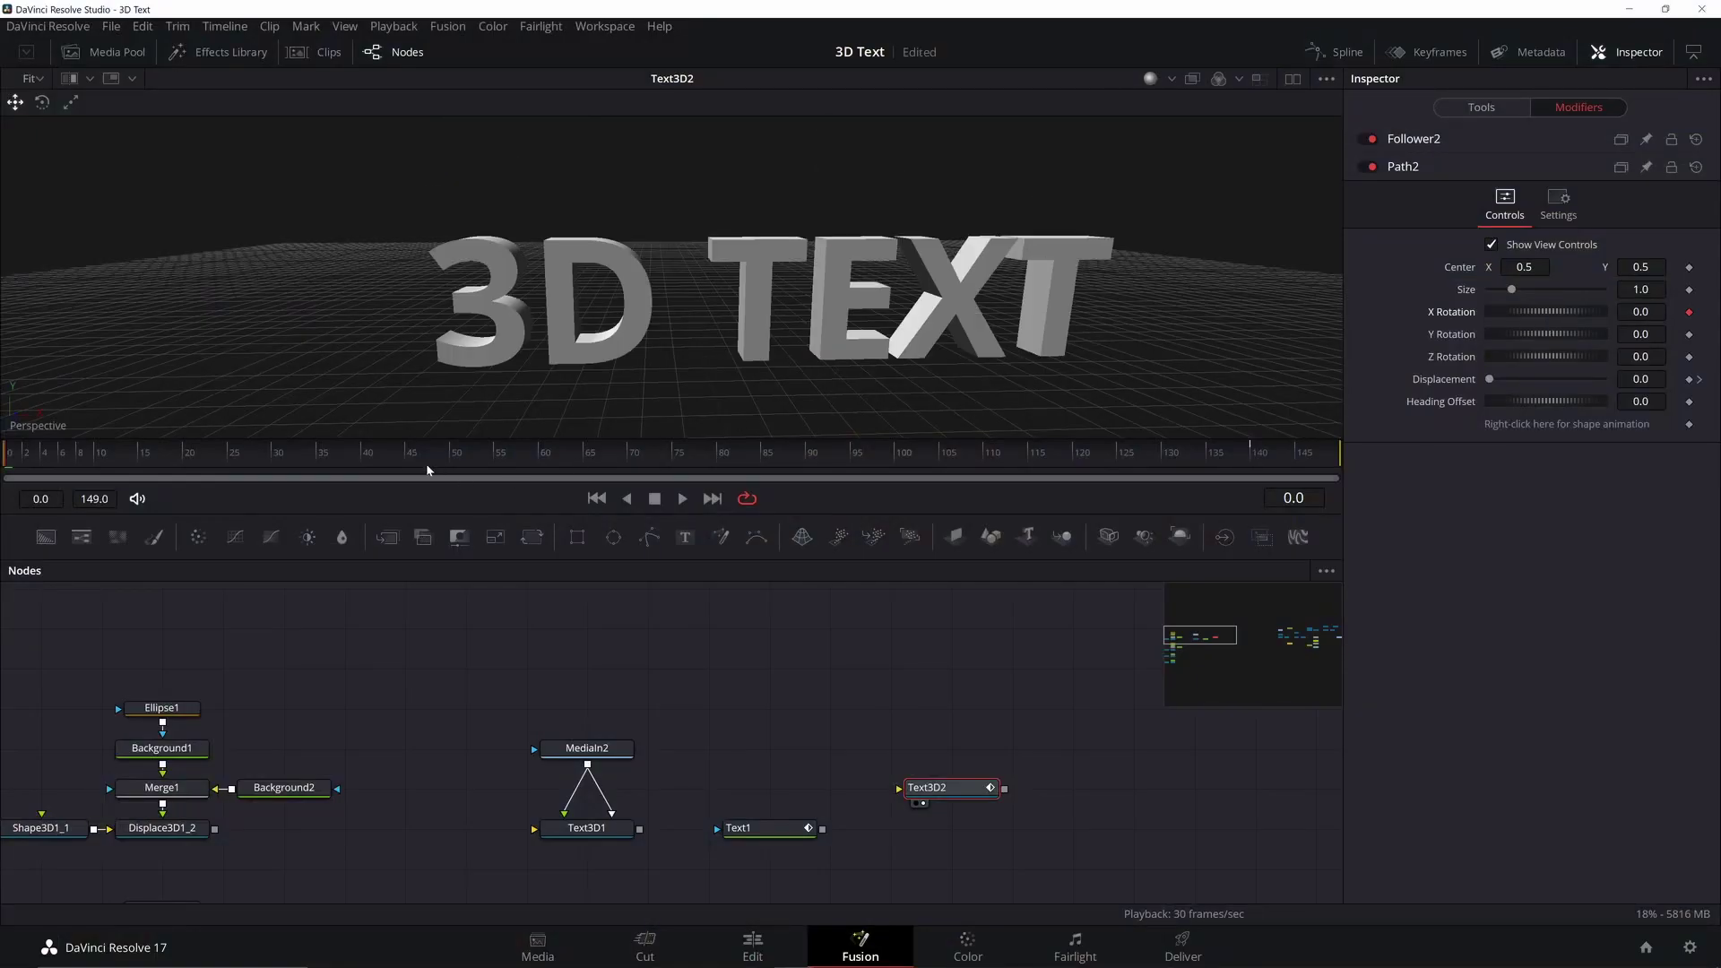
# Step: Set Path2's X Rotation to 360 at frame 100 and play back the character animation
pyautogui.moveTo(266, 460); pyautogui.dragTo(908, 463)
pyautogui.moveTo(1503, 316)
pyautogui.mouseDown()
pyautogui.moveTo(1720, 312)
pyautogui.moveTo(1558, 331)
pyautogui.moveTo(1628, 326)
pyautogui.mouseUp()
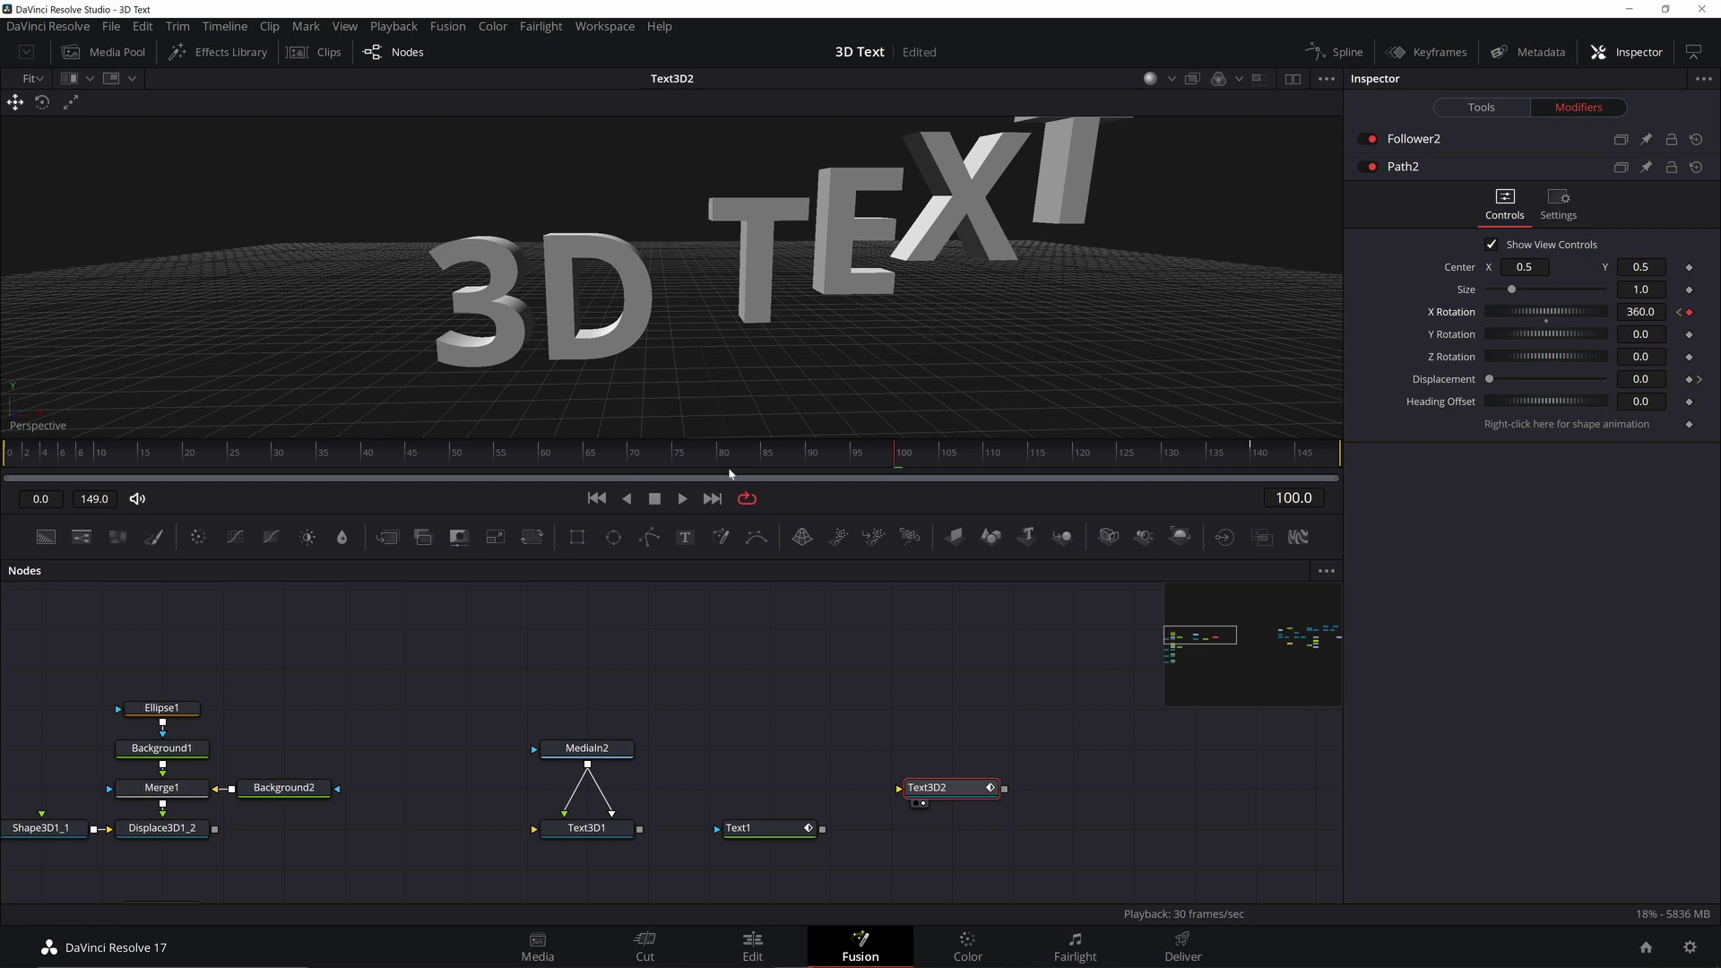
pyautogui.click(681, 500)
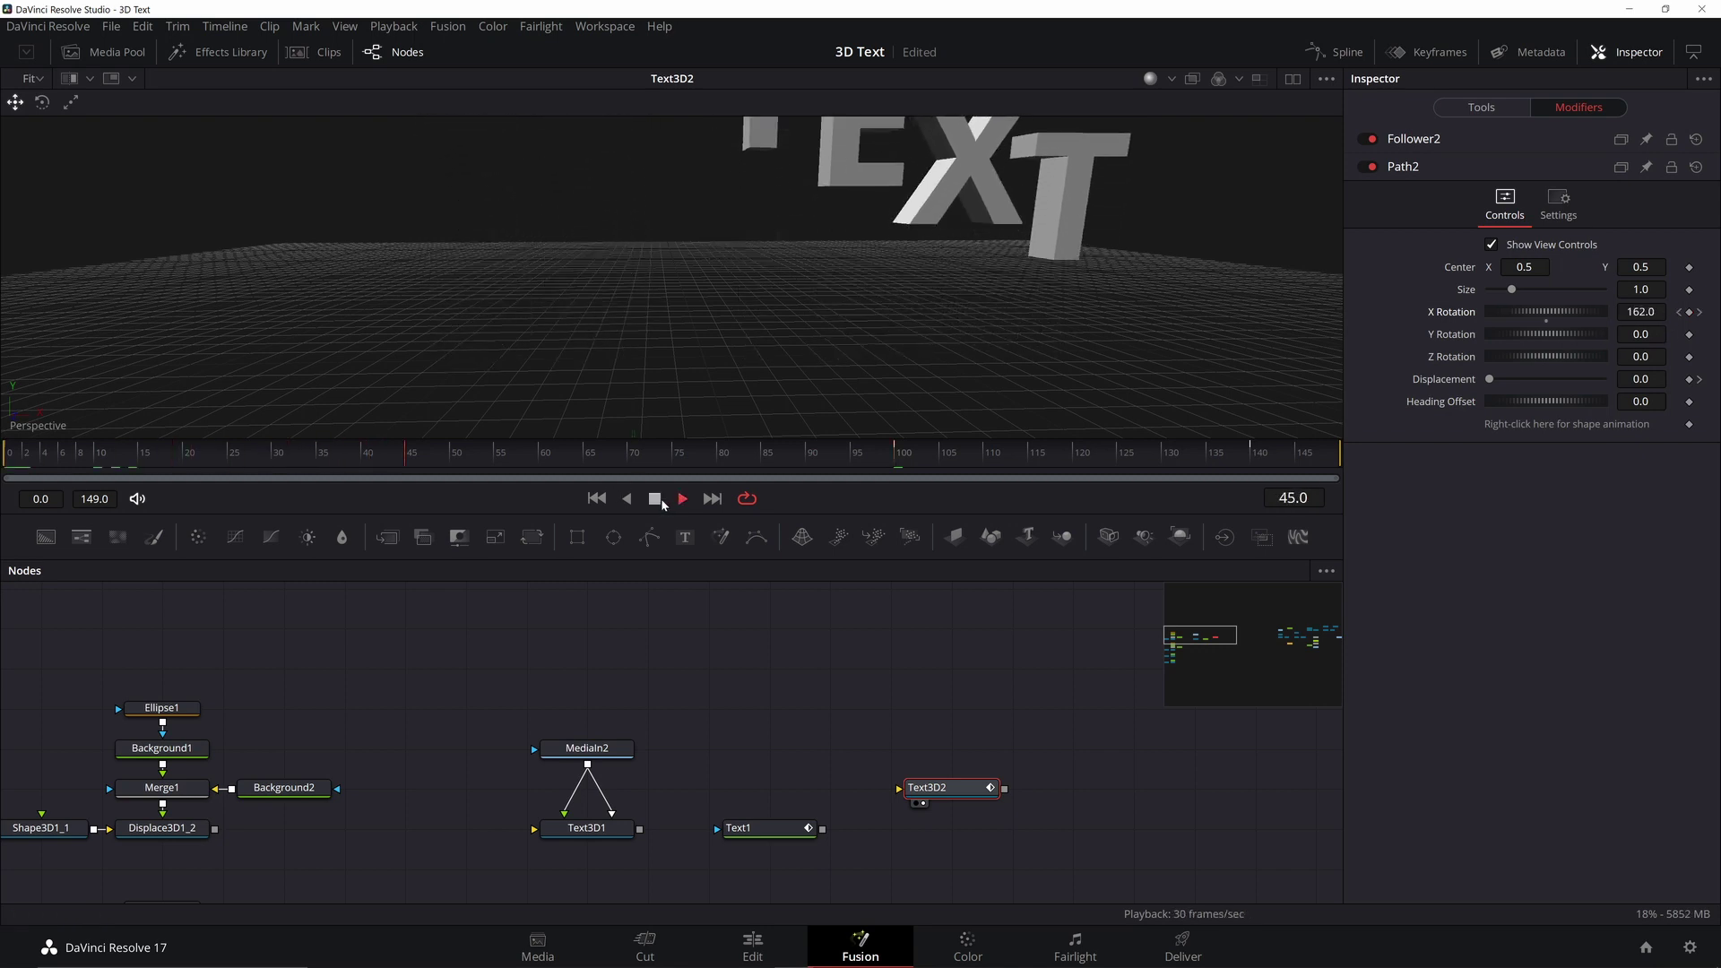
# Step: Stop the playback and try a delay of 25 between each character in Follower2's timing
pyautogui.click(655, 499)
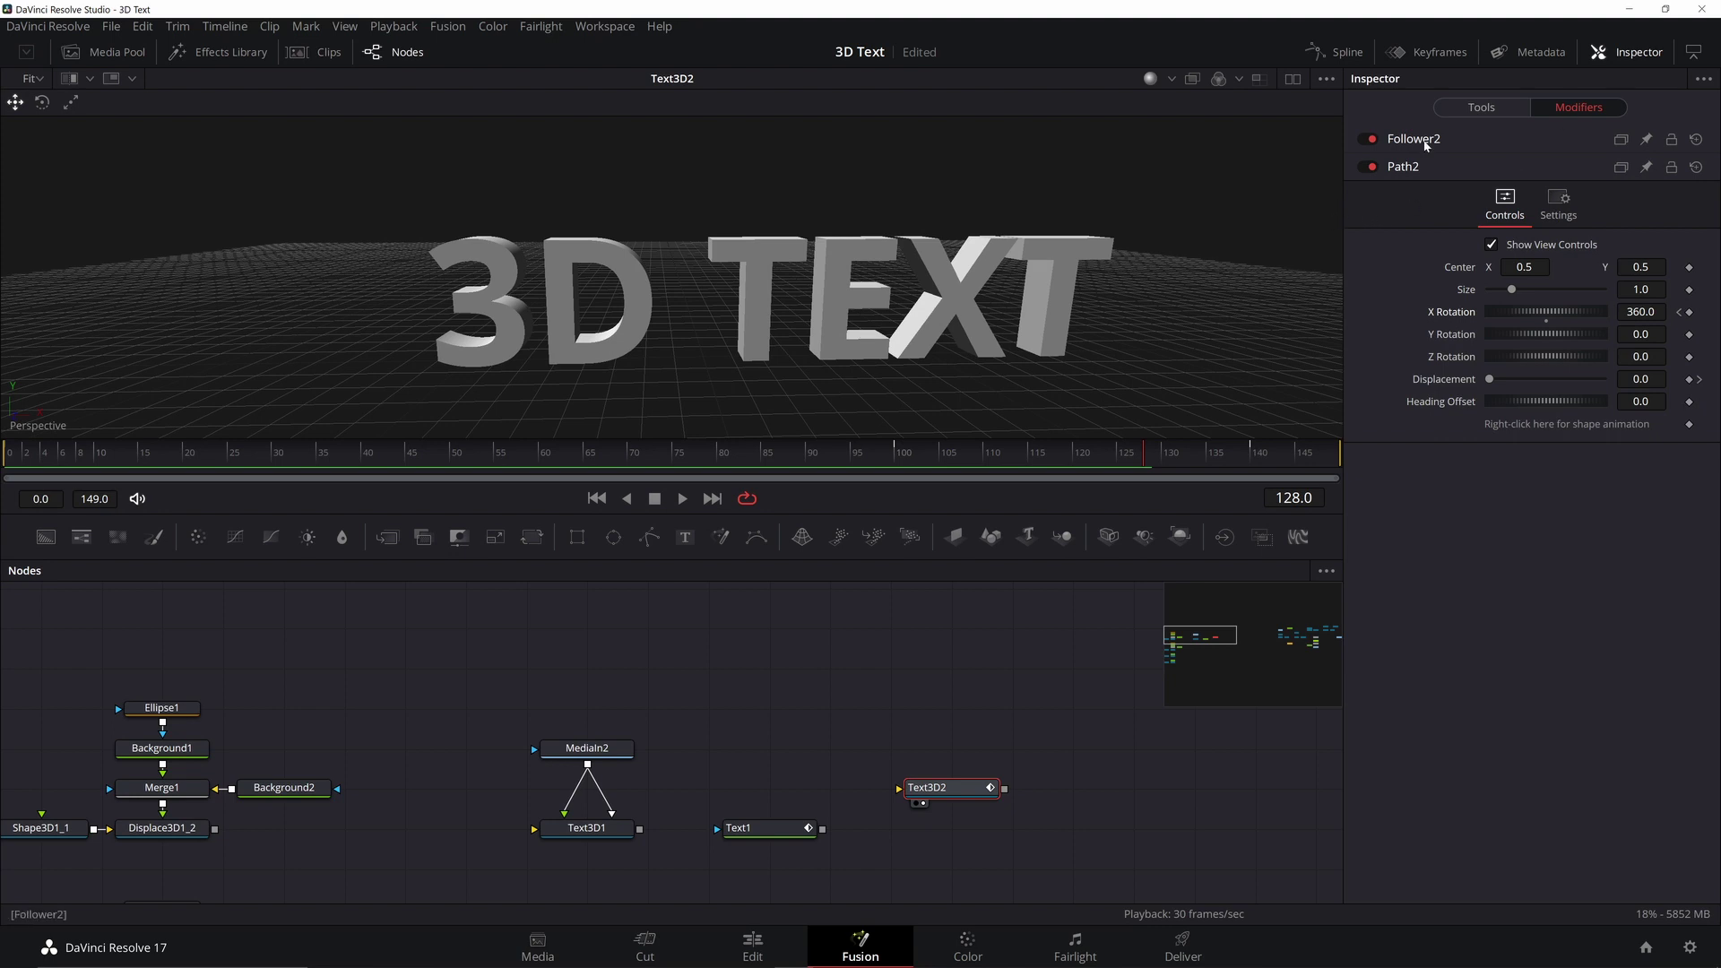
pyautogui.click(1426, 144)
pyautogui.click(1425, 175)
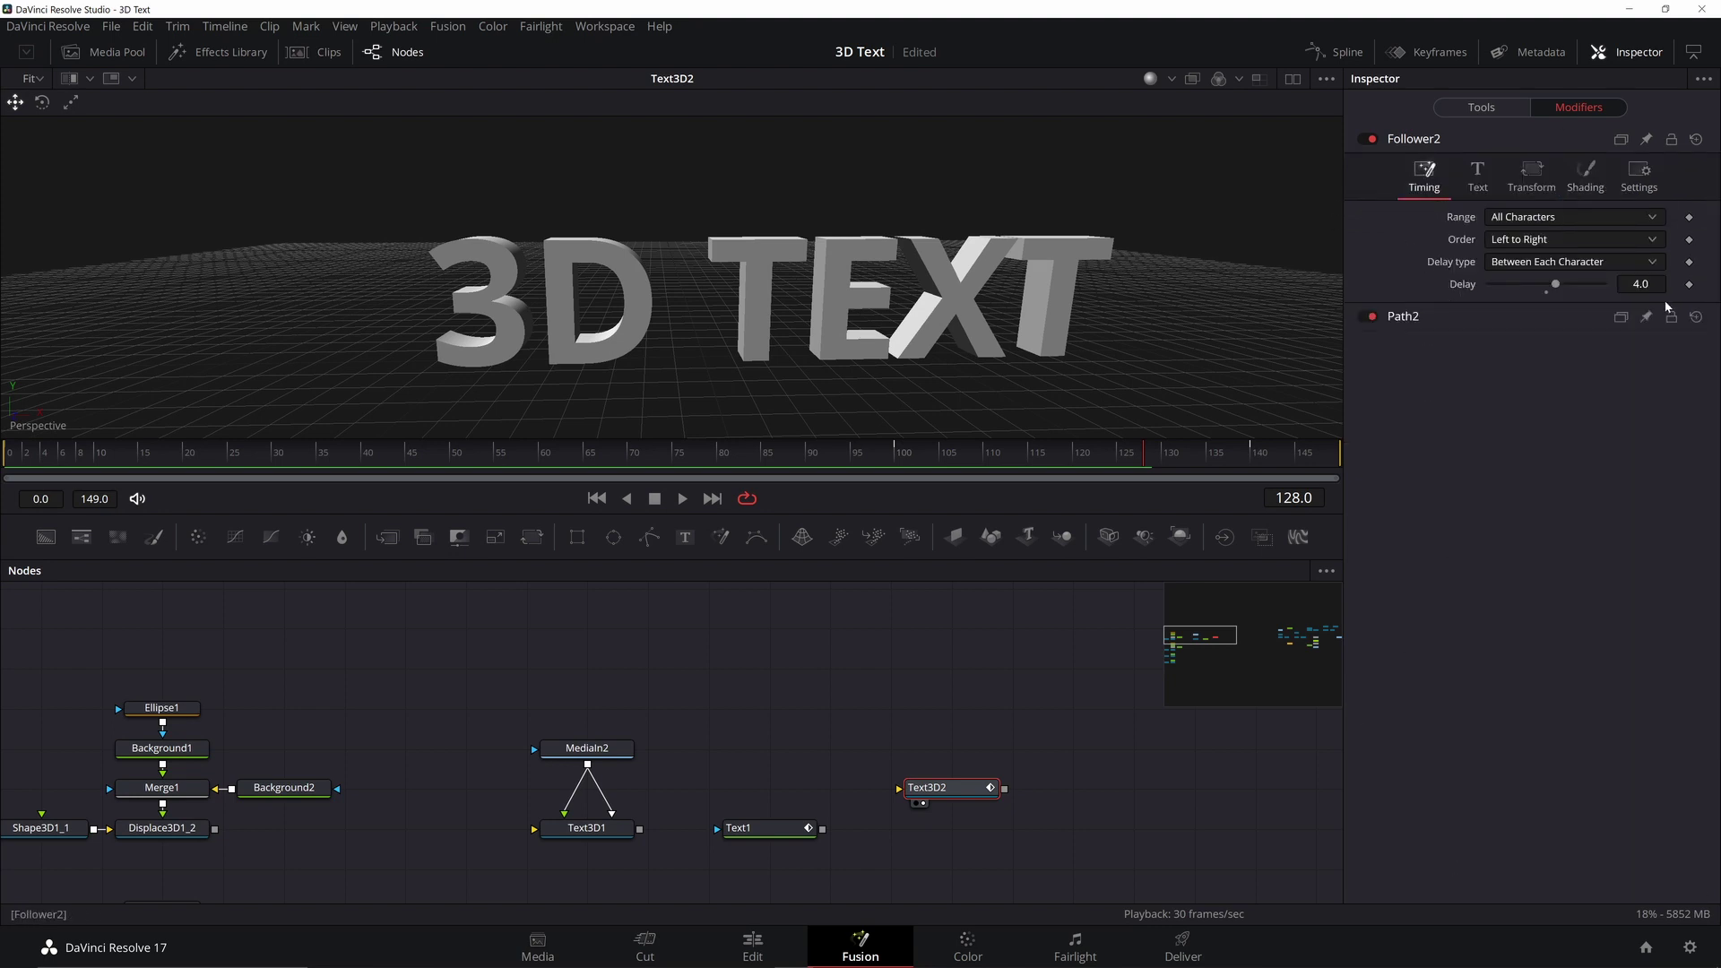
pyautogui.moveTo(1546, 285); pyautogui.dragTo(1604, 285)
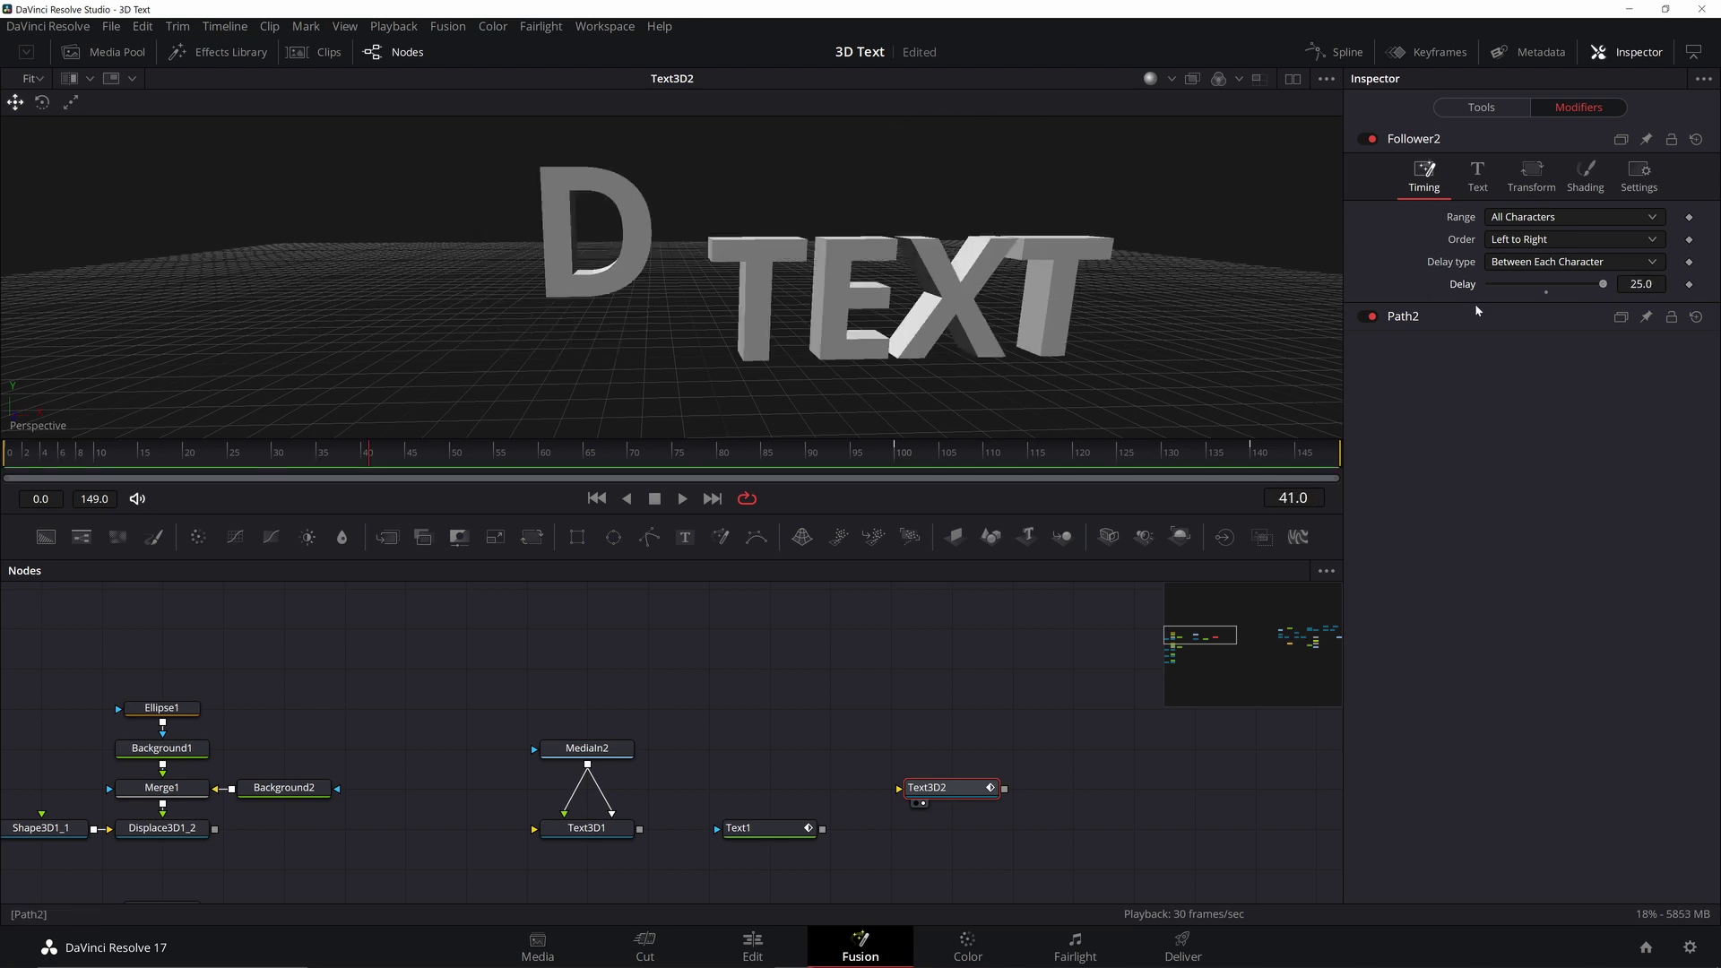
# Step: Set Path2's X Rotation to 1800 at frame 100 and play back the animation from the start
pyautogui.click(1403, 316)
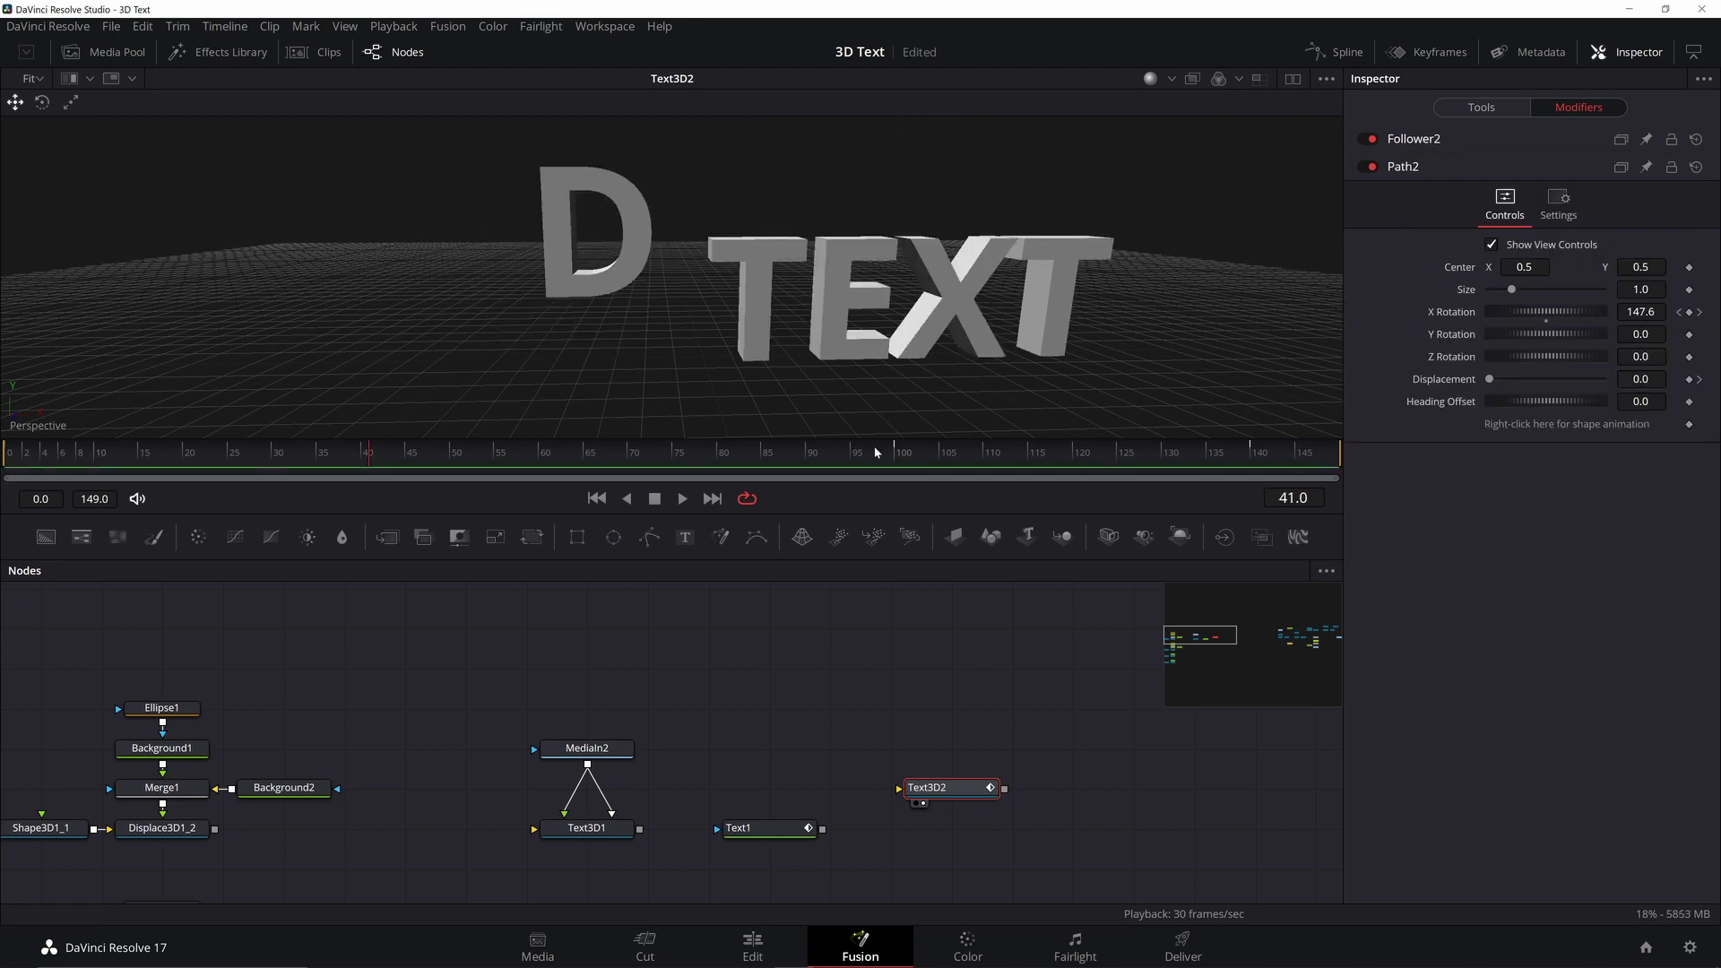
pyautogui.click(1640, 311)
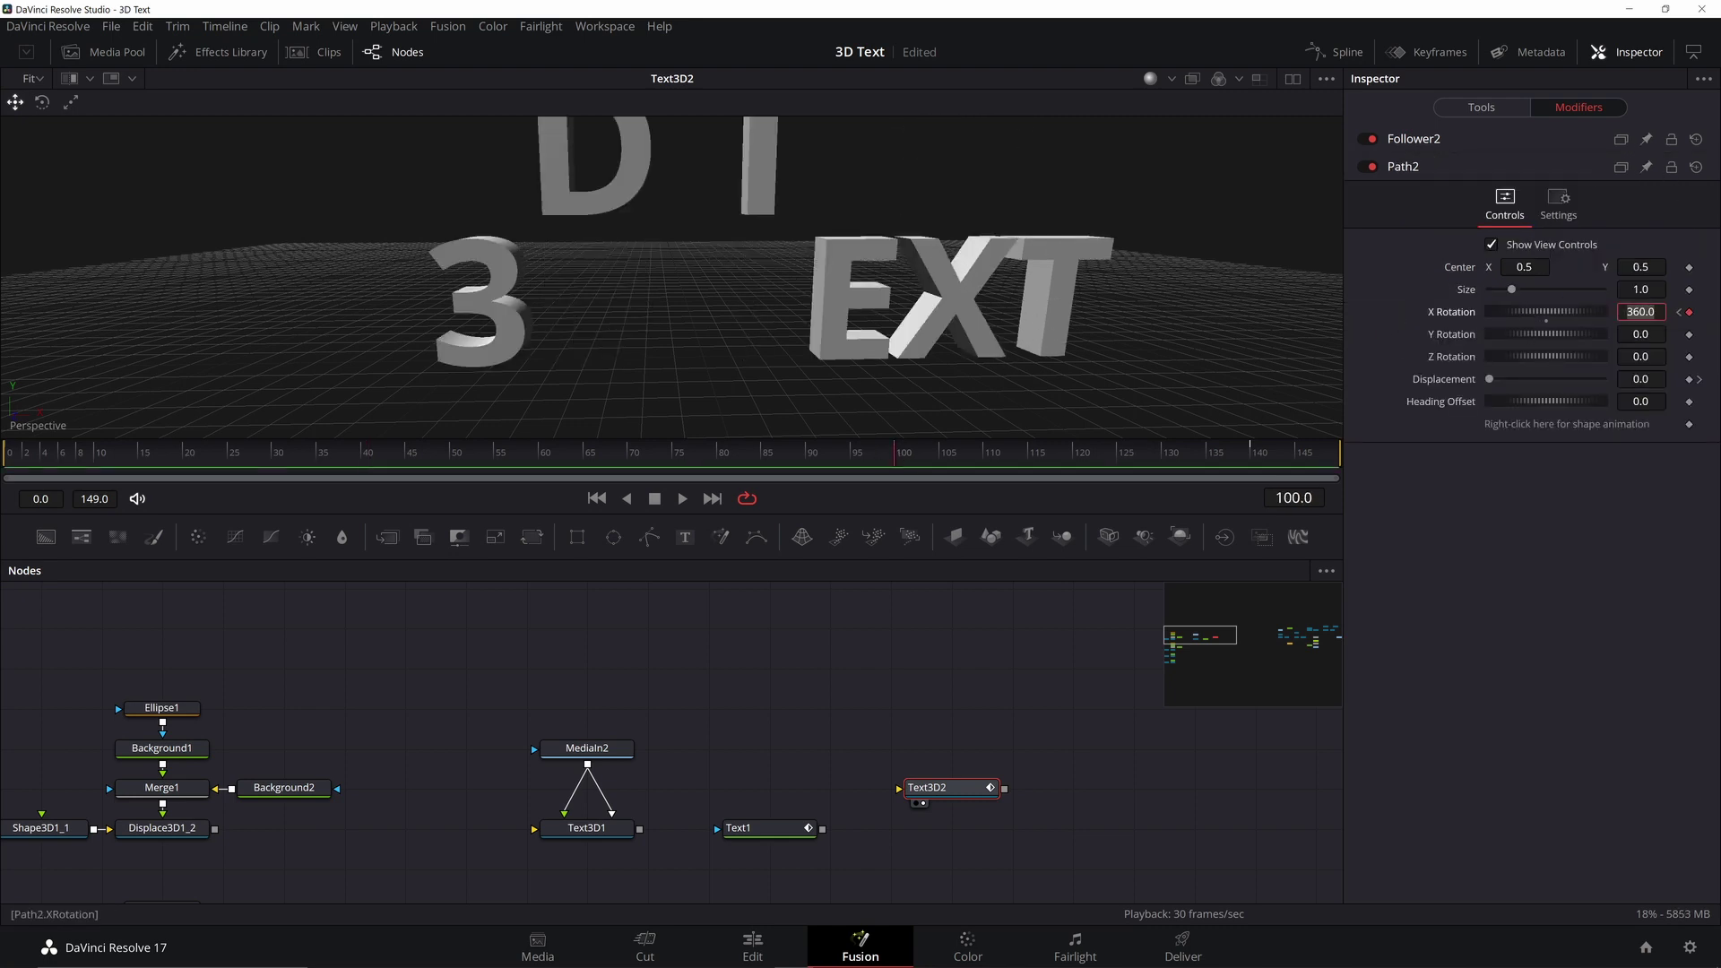
pyautogui.write('1800')
pyautogui.press('Tab')
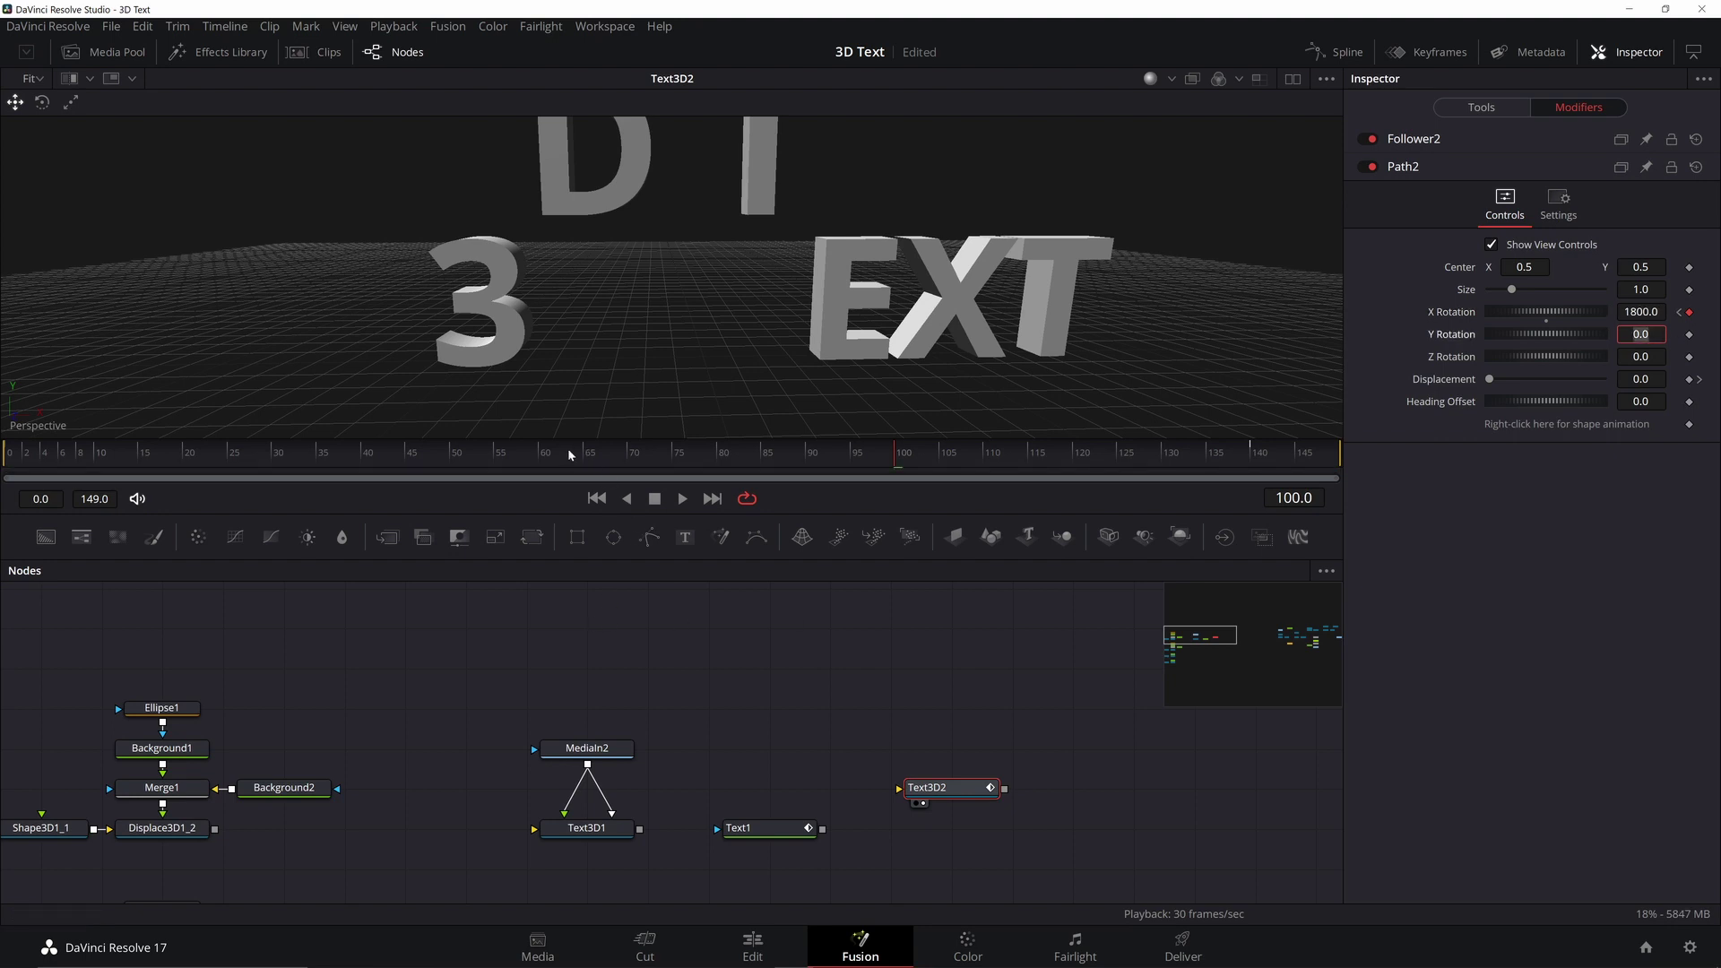
pyautogui.moveTo(569, 455); pyautogui.dragTo(1, 492)
pyautogui.click(683, 499)
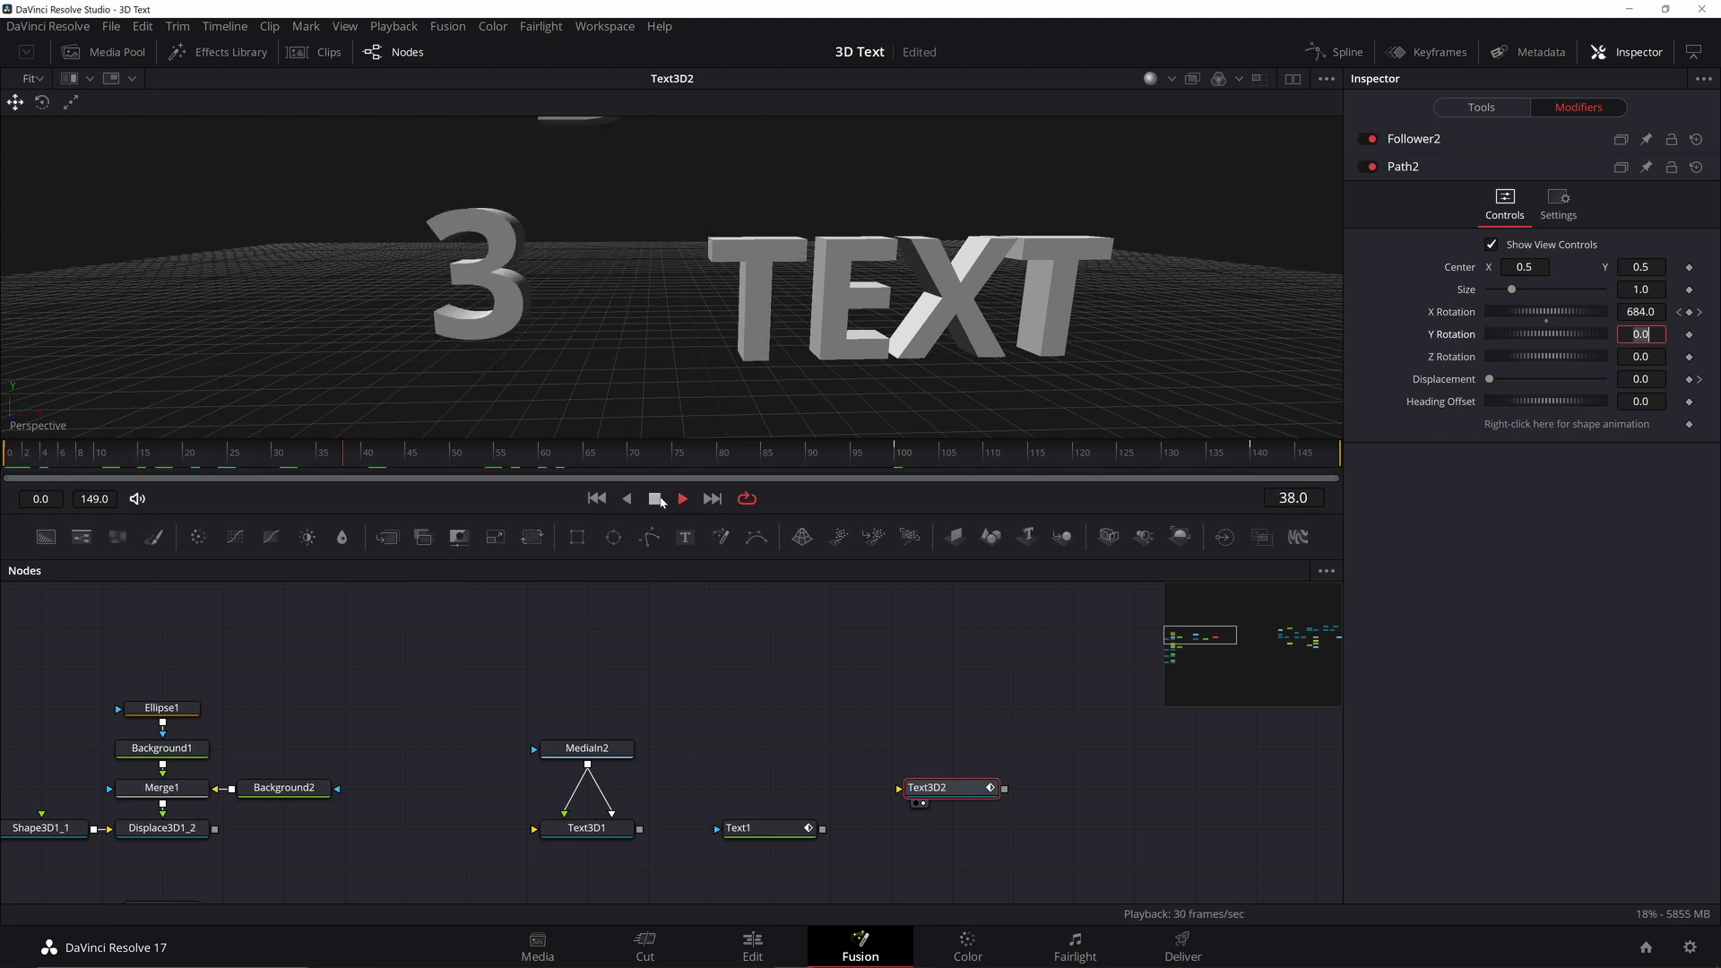
pyautogui.click(657, 499)
# Step: Keyframe Path2's Y Rotation and try changing its value at frame 100
pyautogui.click(1691, 334)
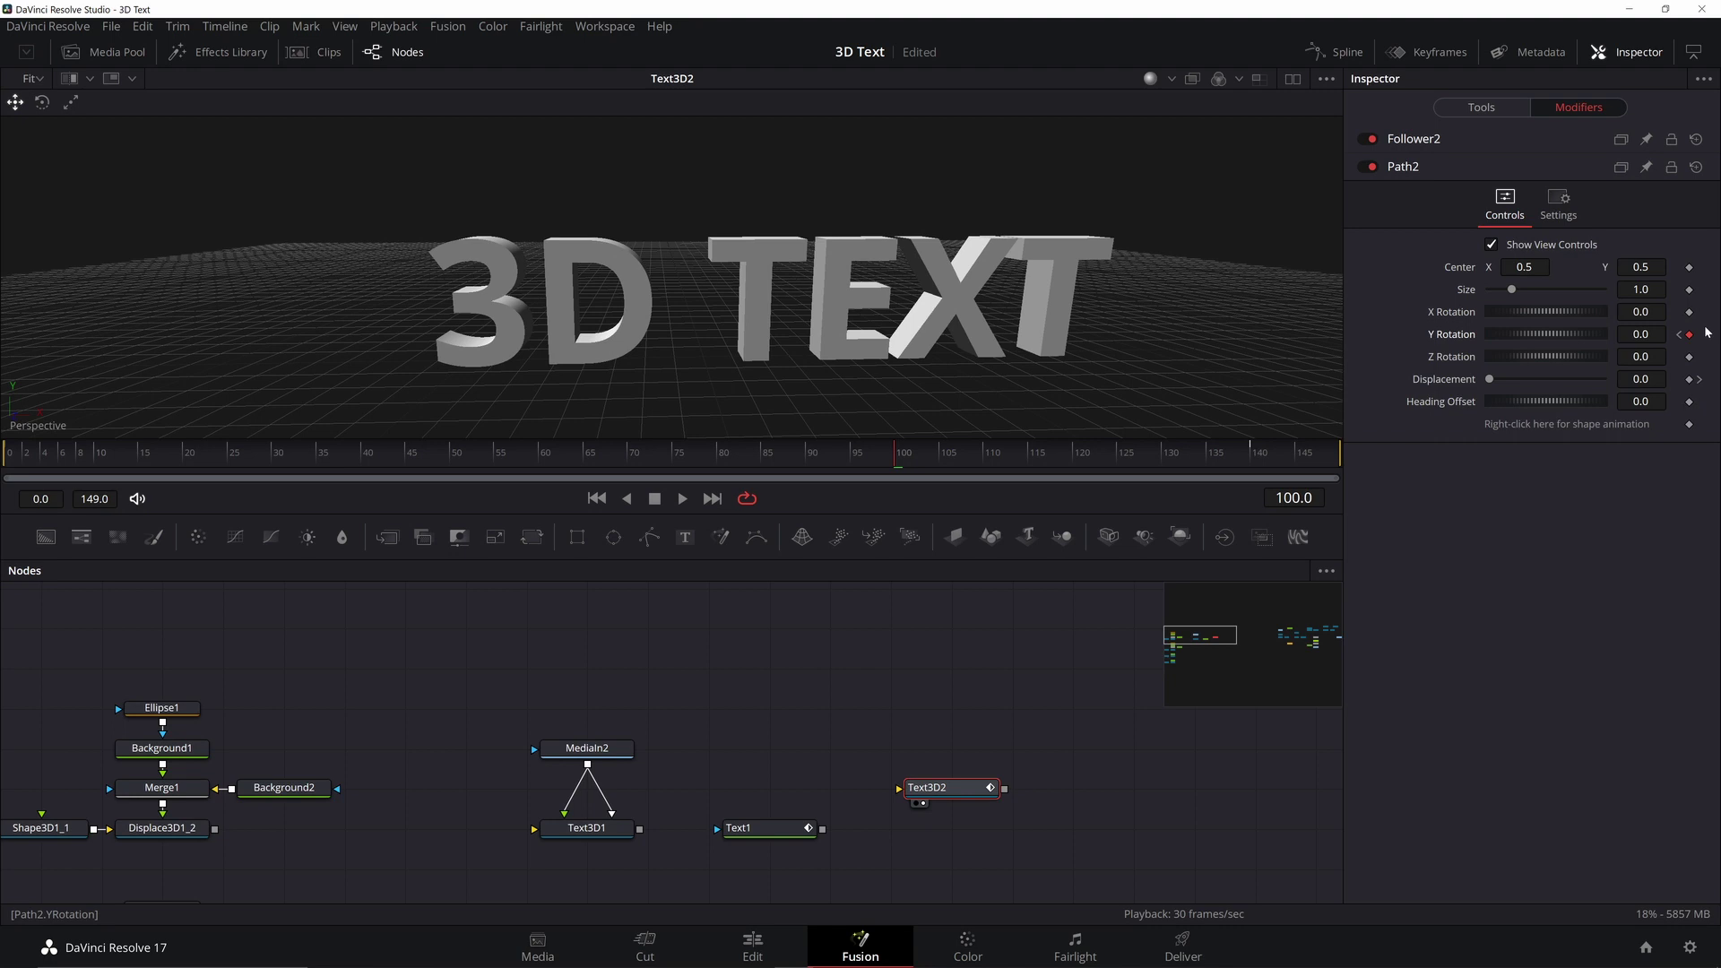
pyautogui.moveTo(1559, 334); pyautogui.dragTo(1544, 303)
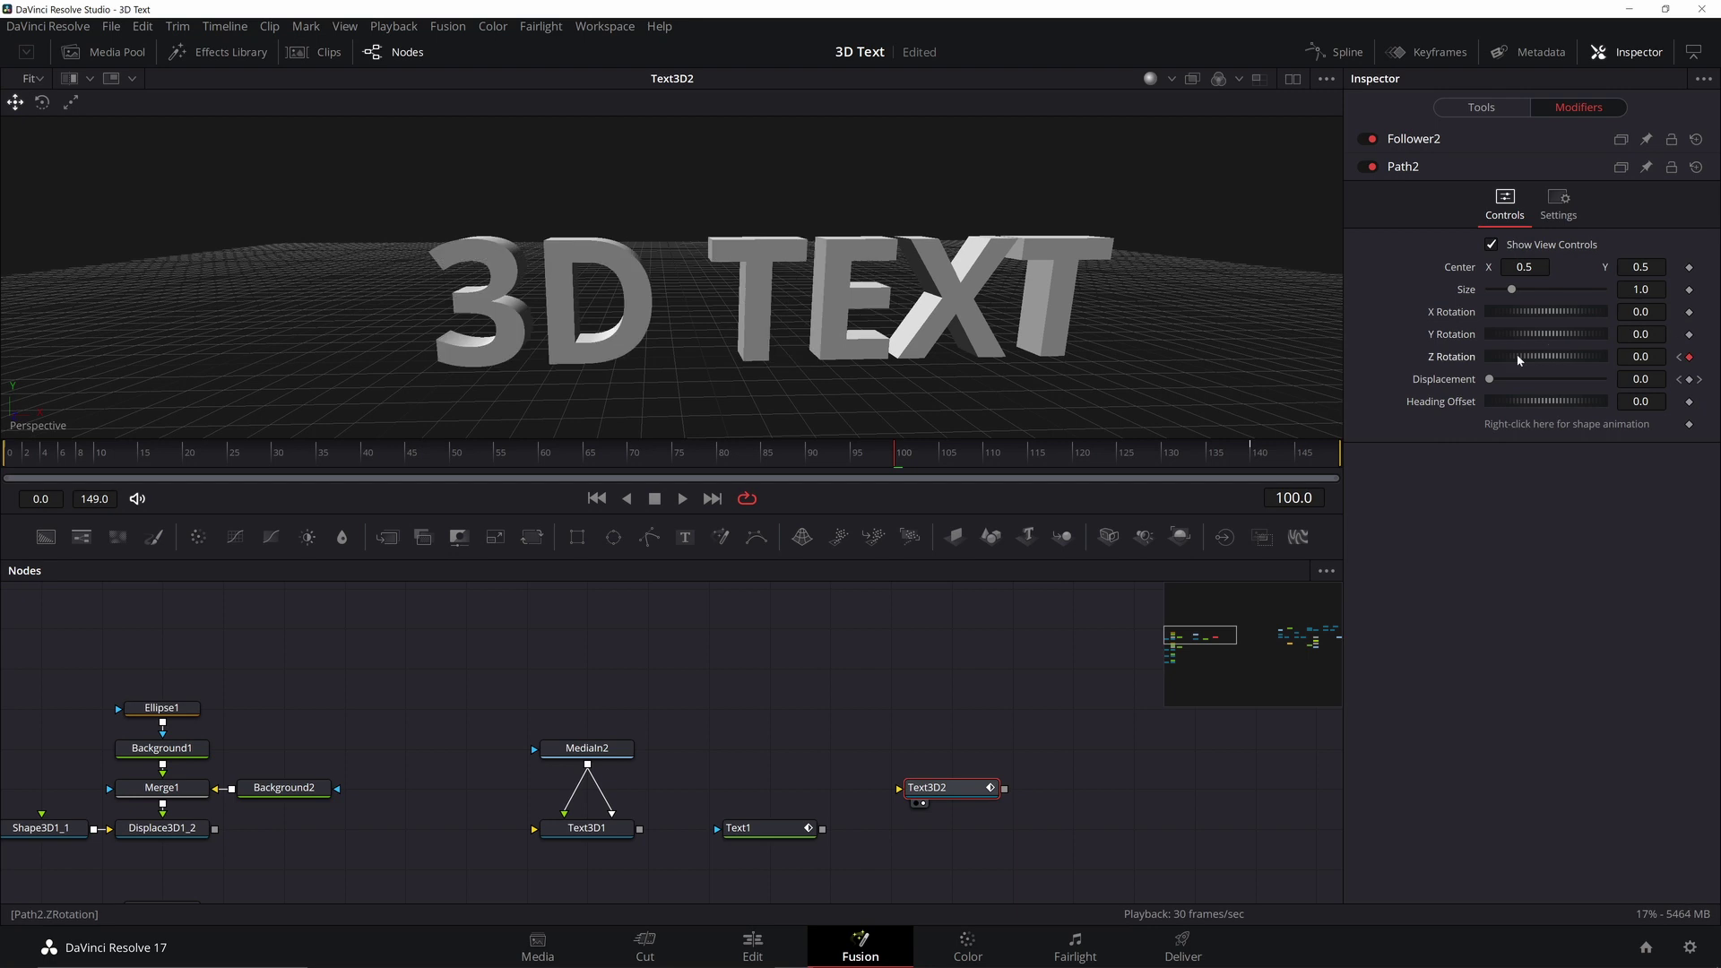
# Step: Try Path2's Z Rotation at about 250.4 and 1181.7 at frame 100, and enter a whole number of full turns
pyautogui.moveTo(1518, 356); pyautogui.dragTo(1604, 353)
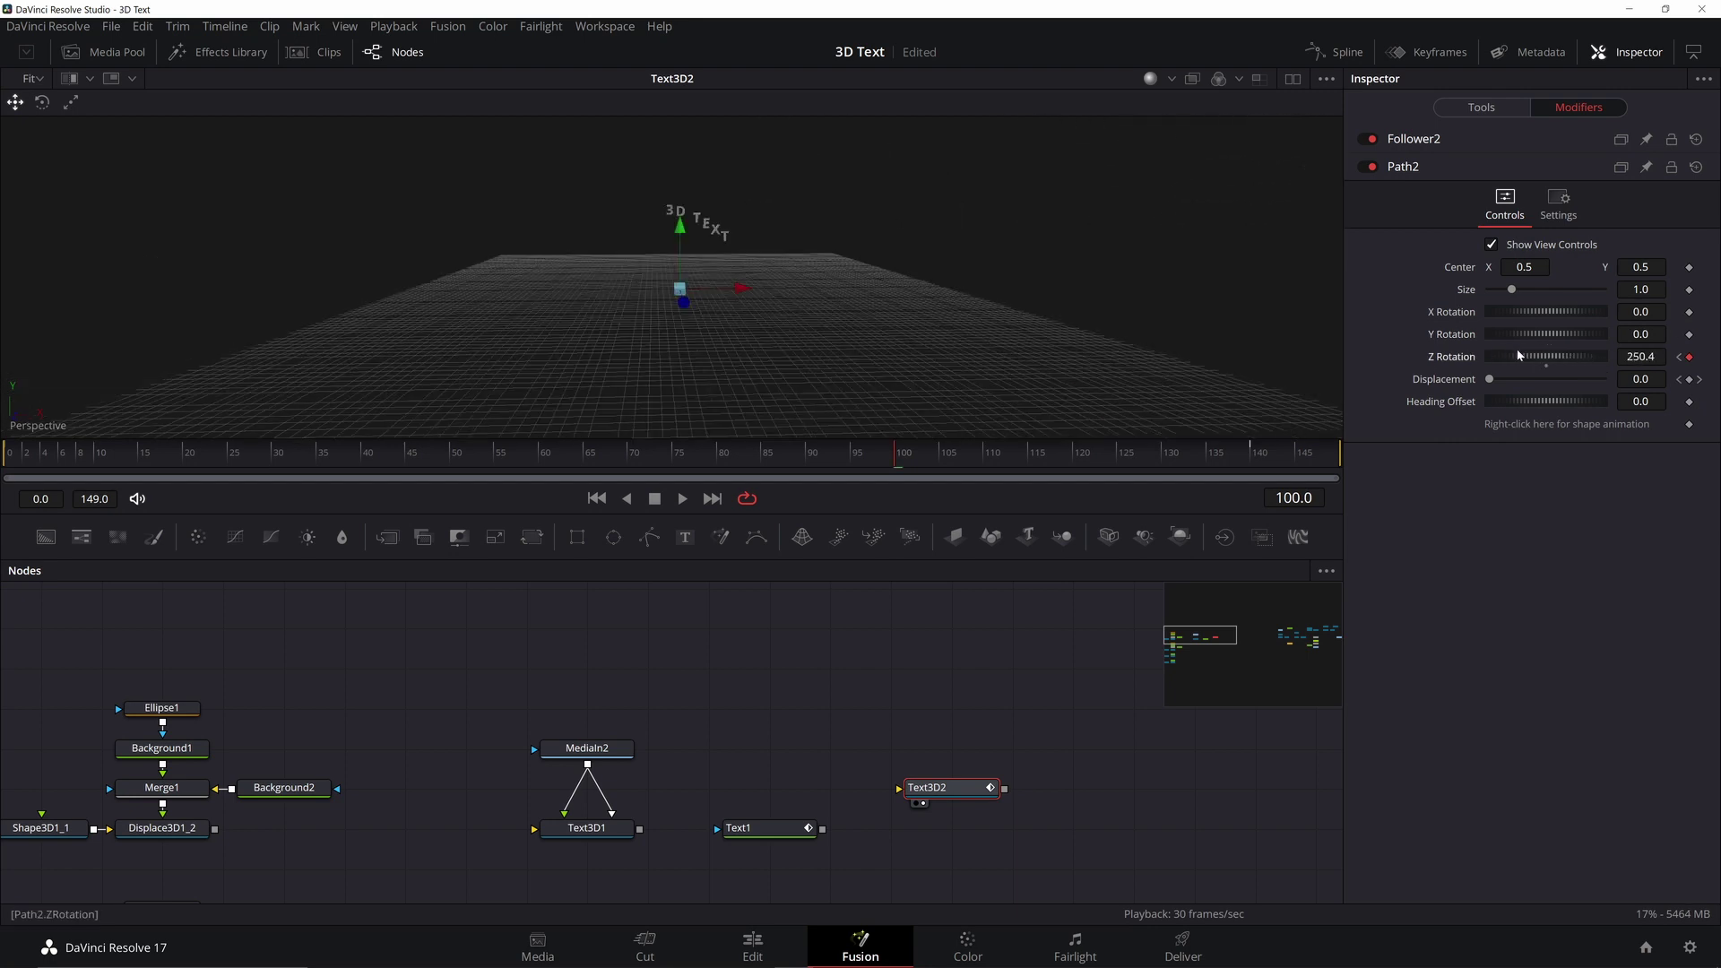
pyautogui.moveTo(1517, 356); pyautogui.dragTo(1717, 357)
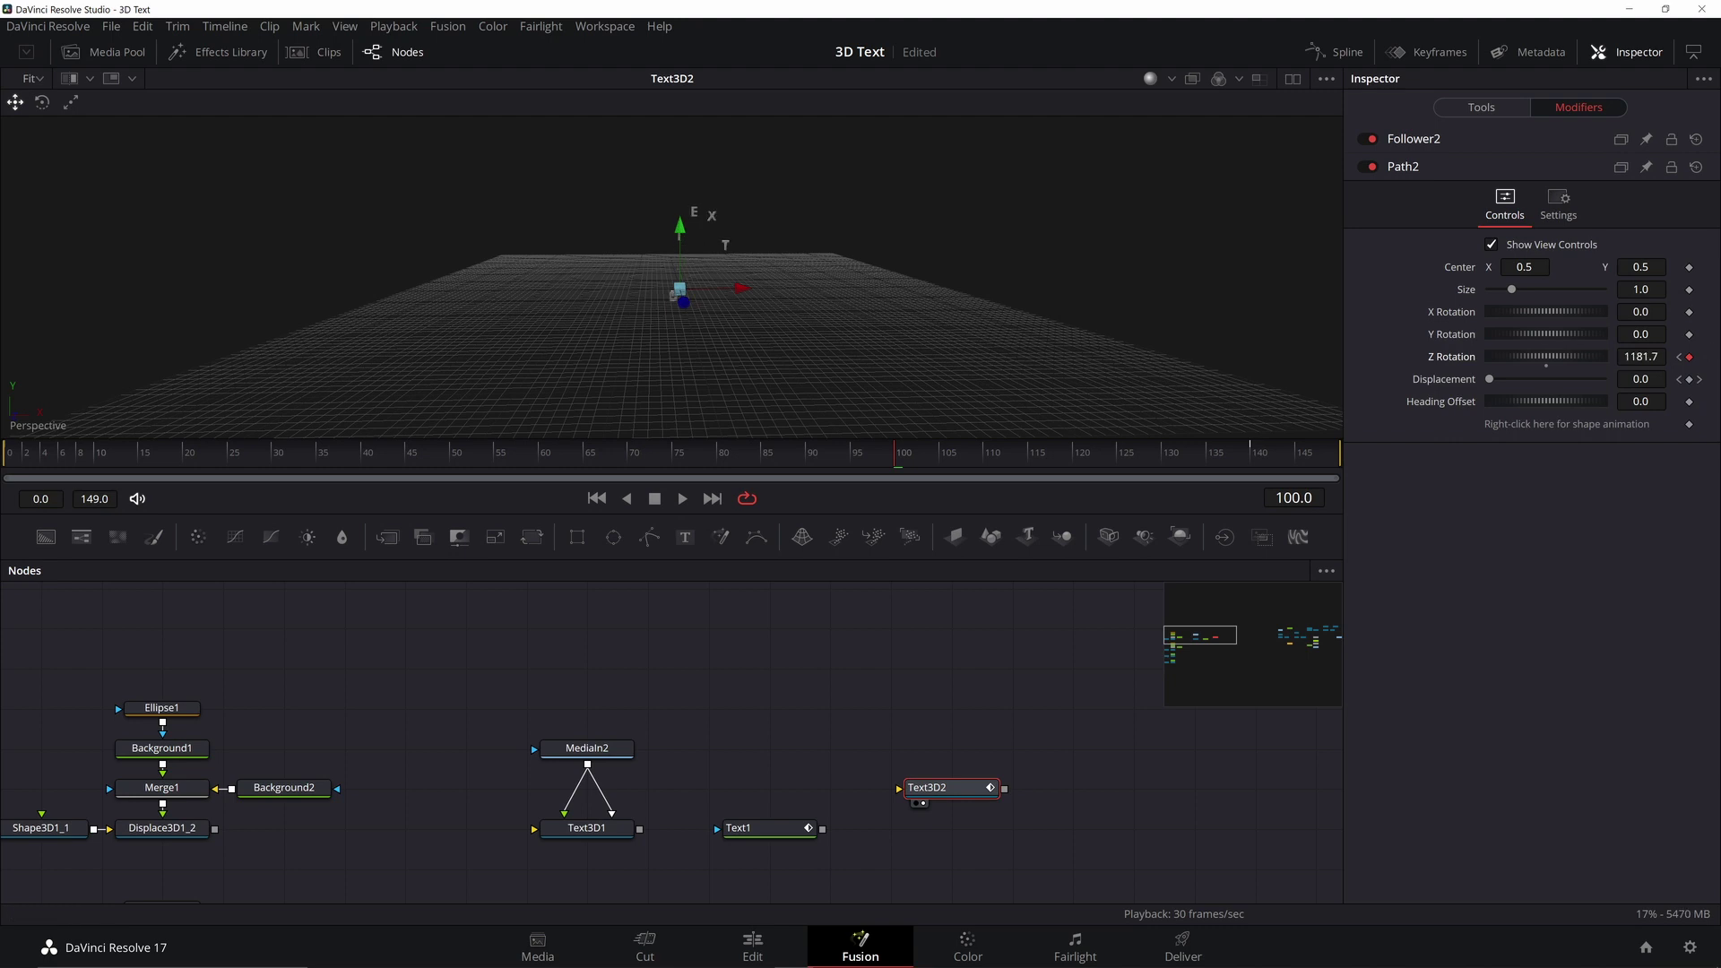
pyautogui.doubleClick(1655, 357)
pyautogui.write('180')
pyautogui.press('Return')
# Step: Set Follower2's delay between each character to 1 and play back the animation
pyautogui.click(1406, 140)
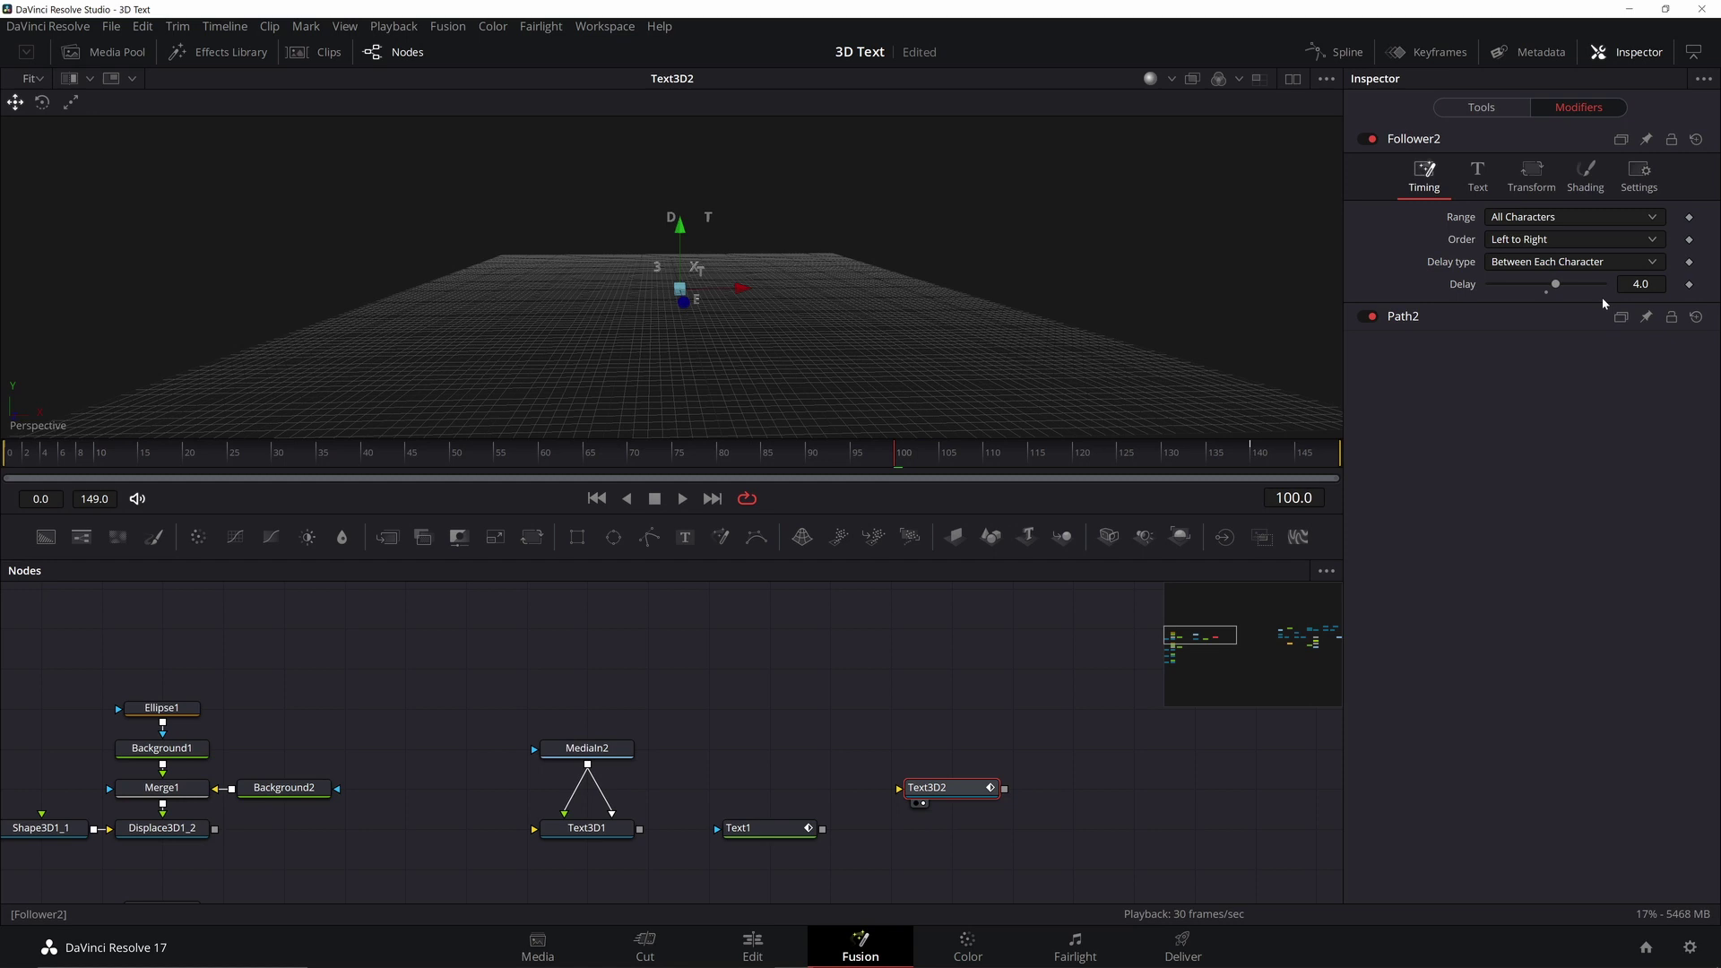
pyautogui.click(1641, 284)
pyautogui.press('BackSpace')
pyautogui.write('1')
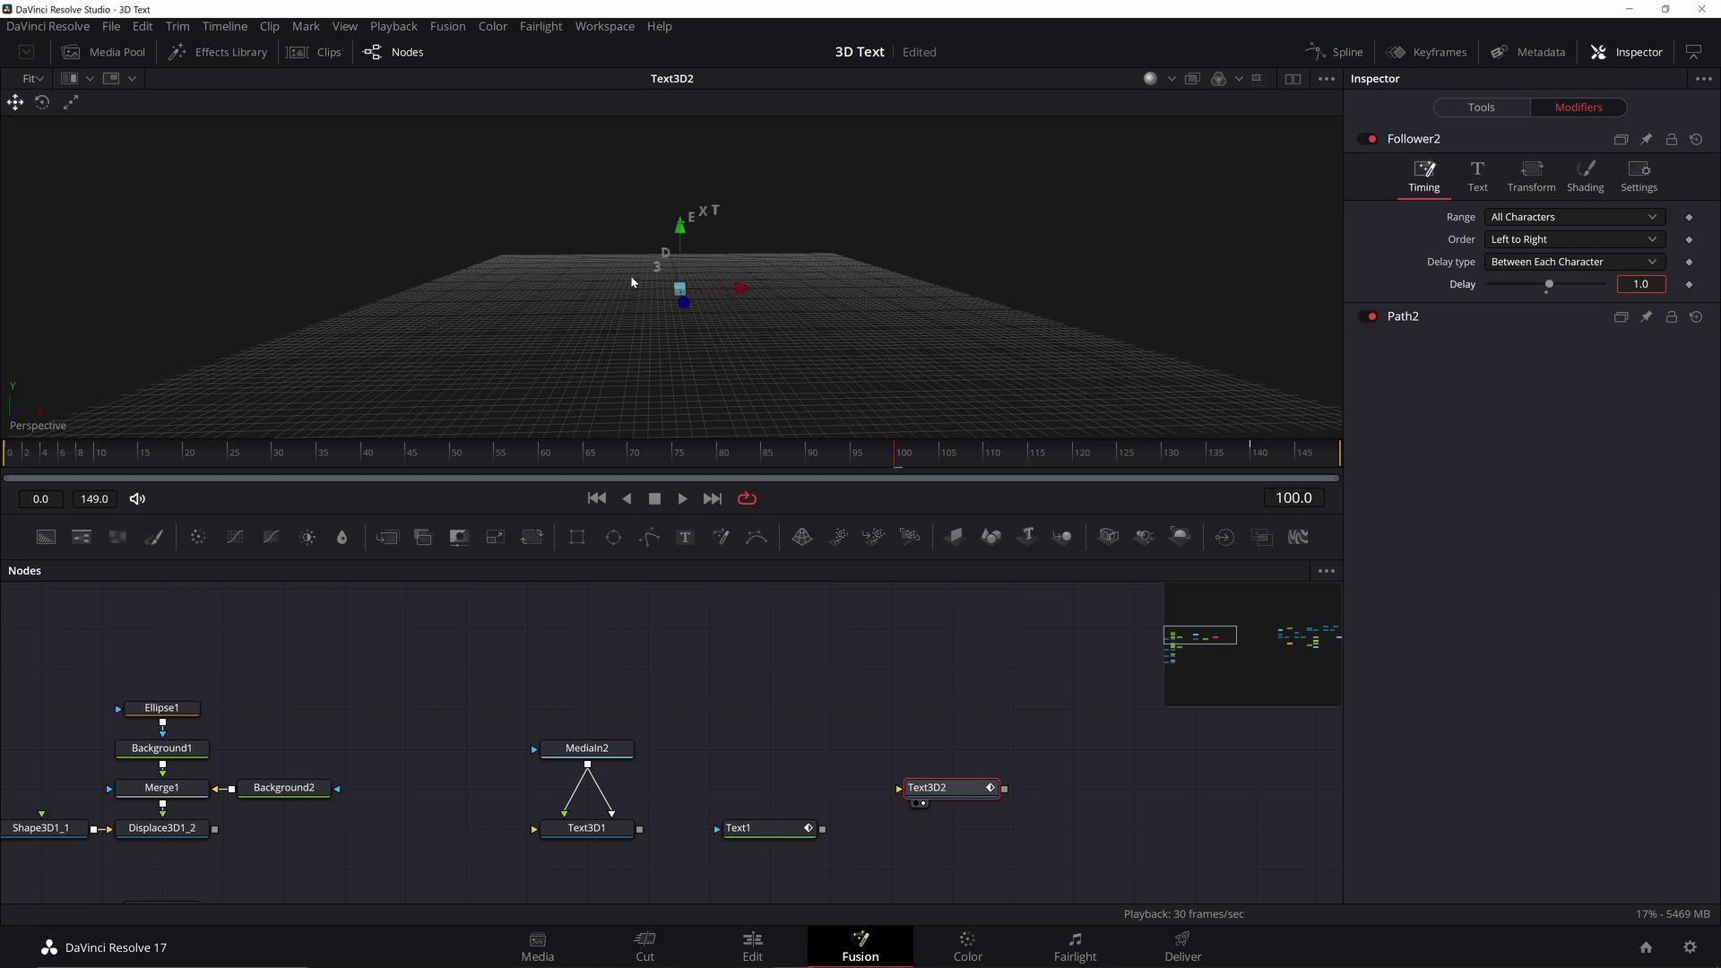
pyautogui.click(682, 498)
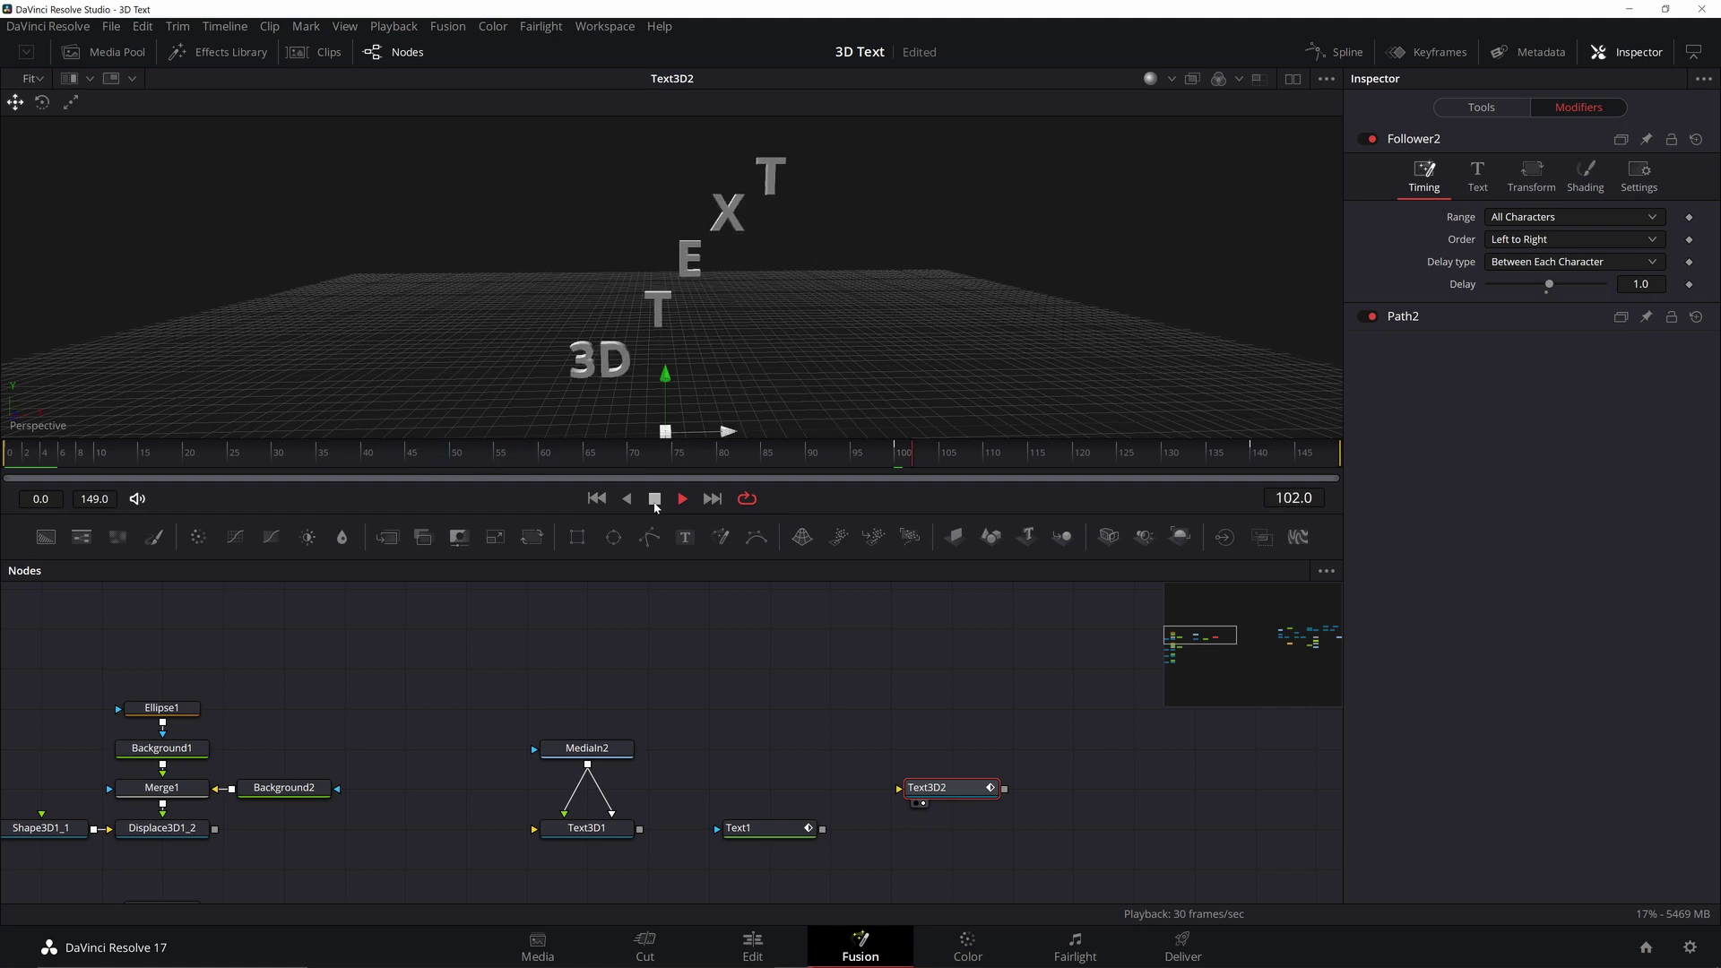
pyautogui.click(655, 502)
# Step: Paste an instance of Text3D2 into the node graph above the original
pyautogui.moveTo(1035, 740); pyautogui.dragTo(712, 749)
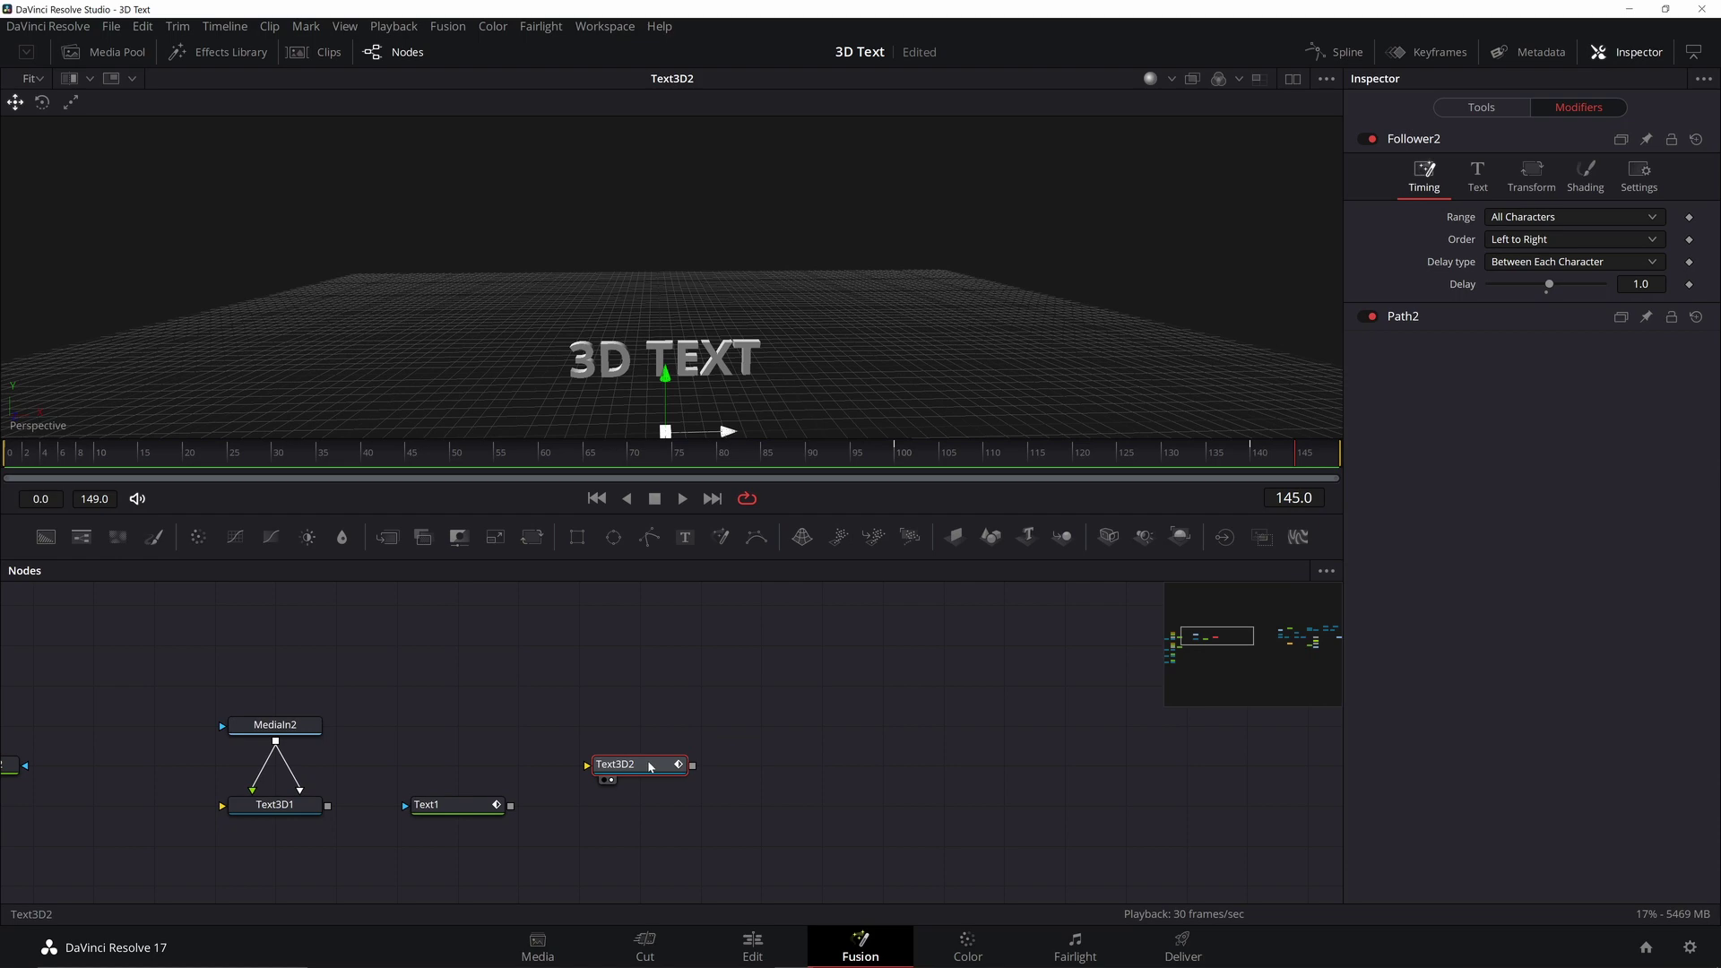
pyautogui.click(649, 709)
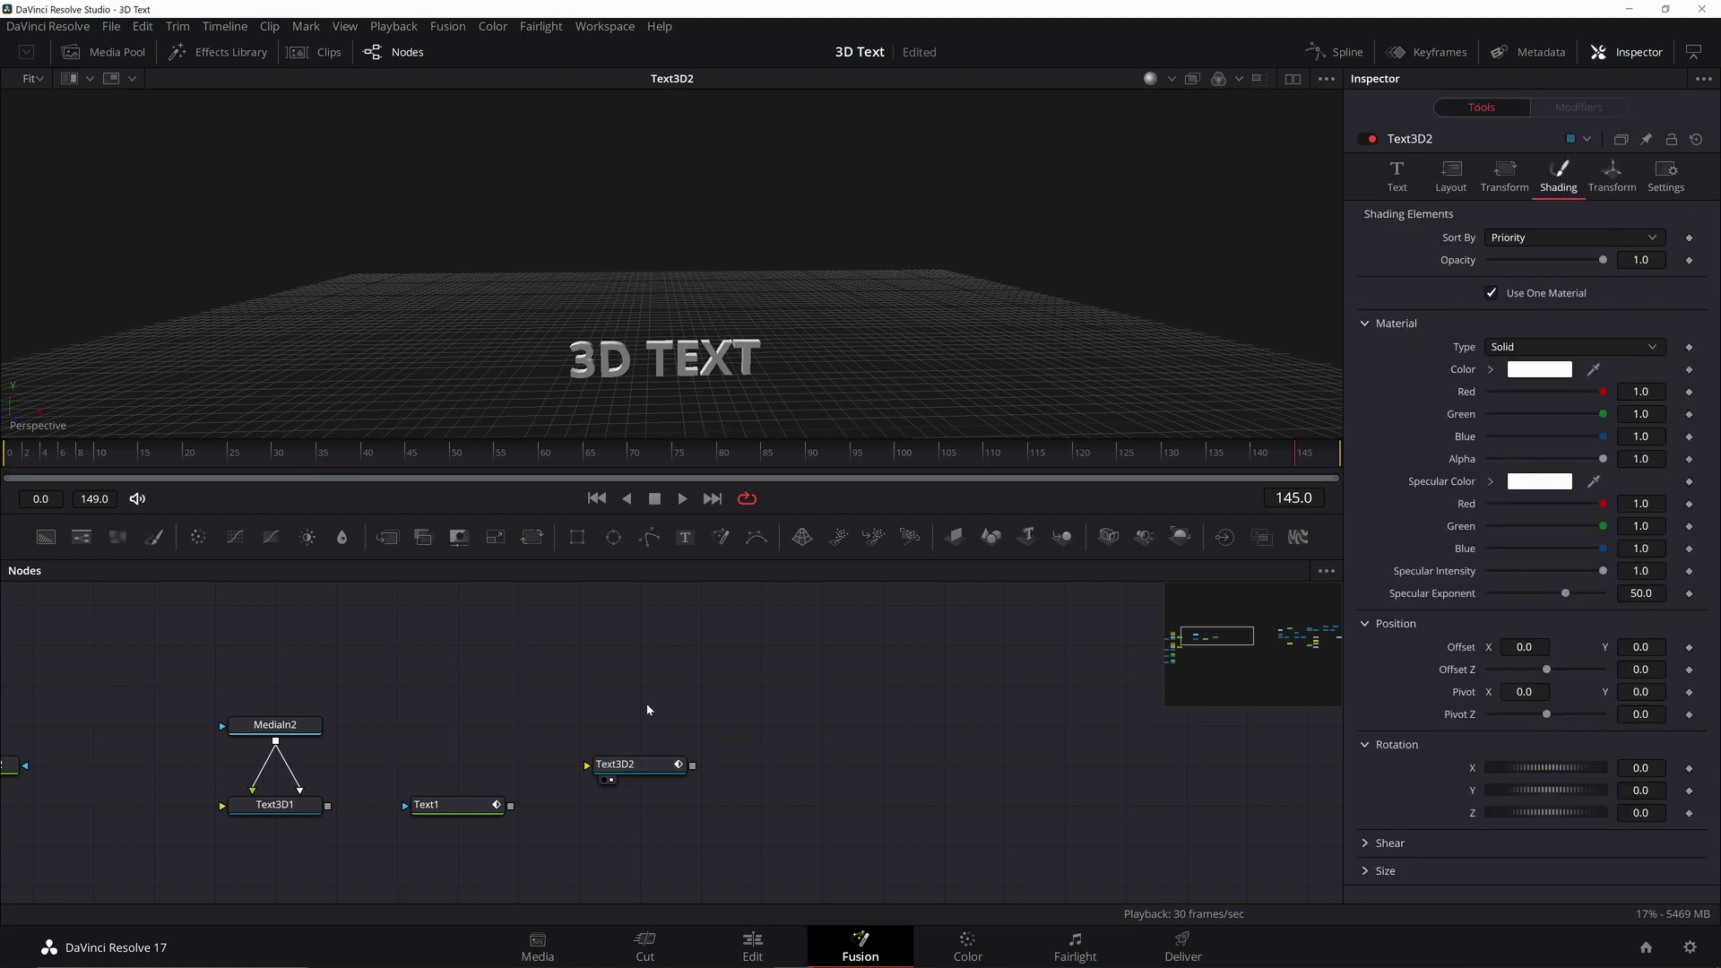
pyautogui.hotkey('ctrl', 'shift', 'v')
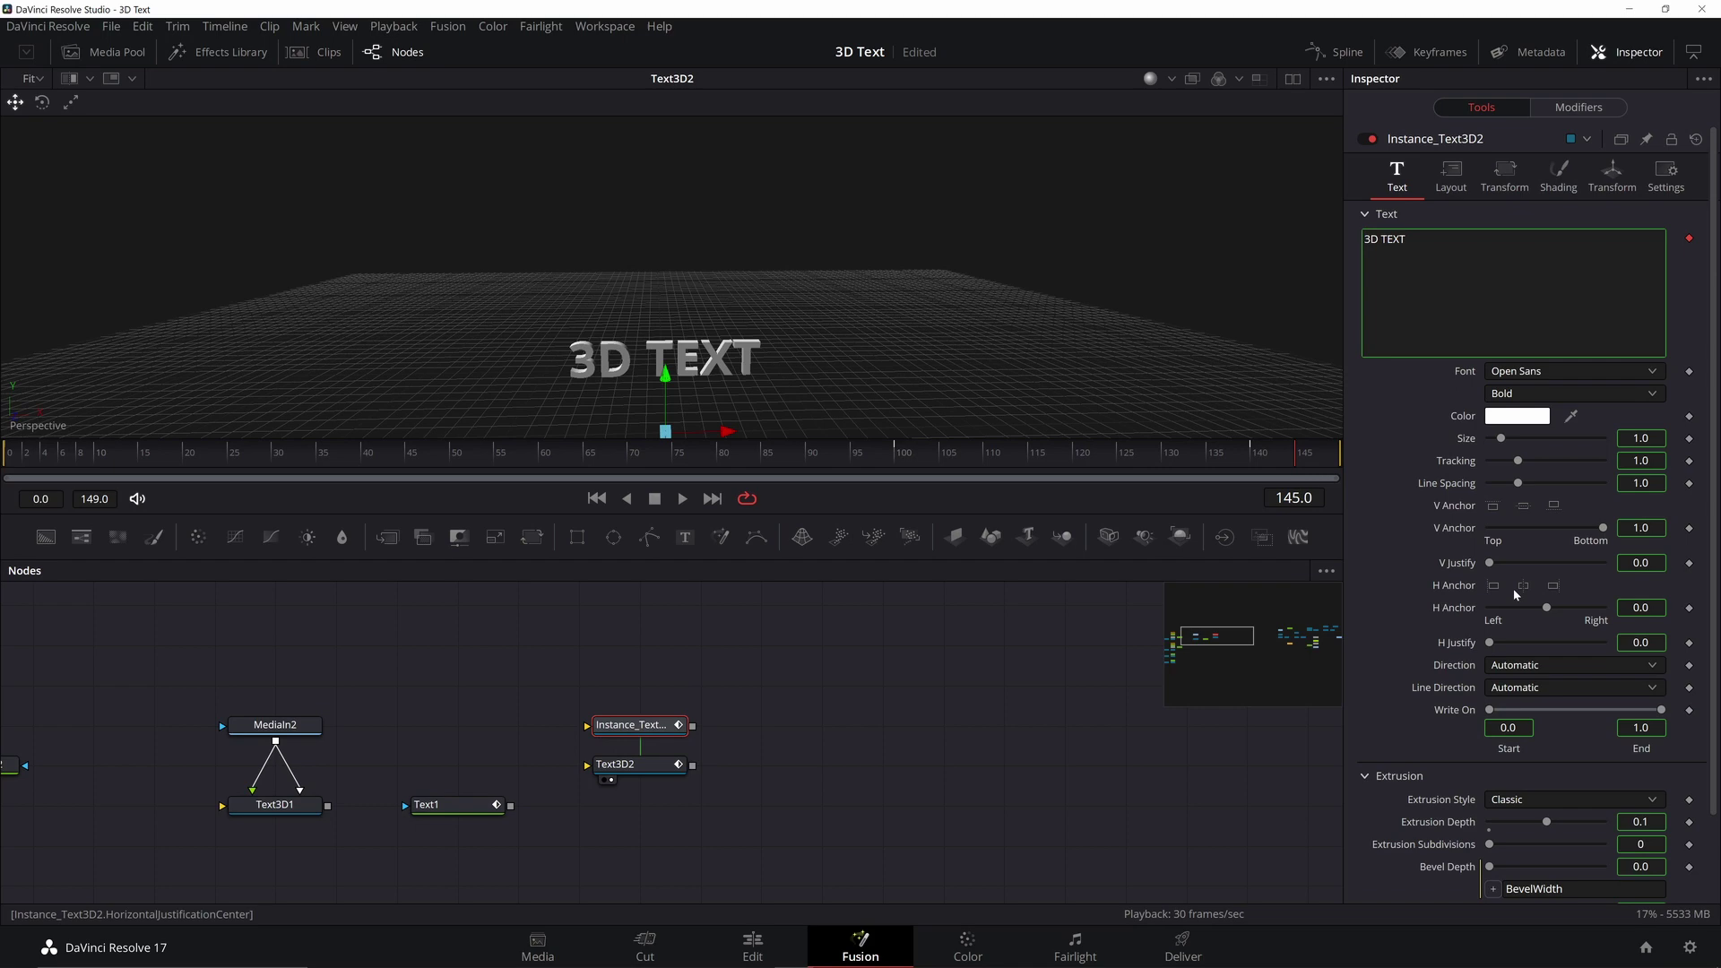
# Step: Deinstance the material color group of Instance_Text3D2 and make it red with Green and Blue at 0
pyautogui.scroll(-2, 1514, 588)
pyautogui.rightClick(1452, 567)
pyautogui.click(1476, 726)
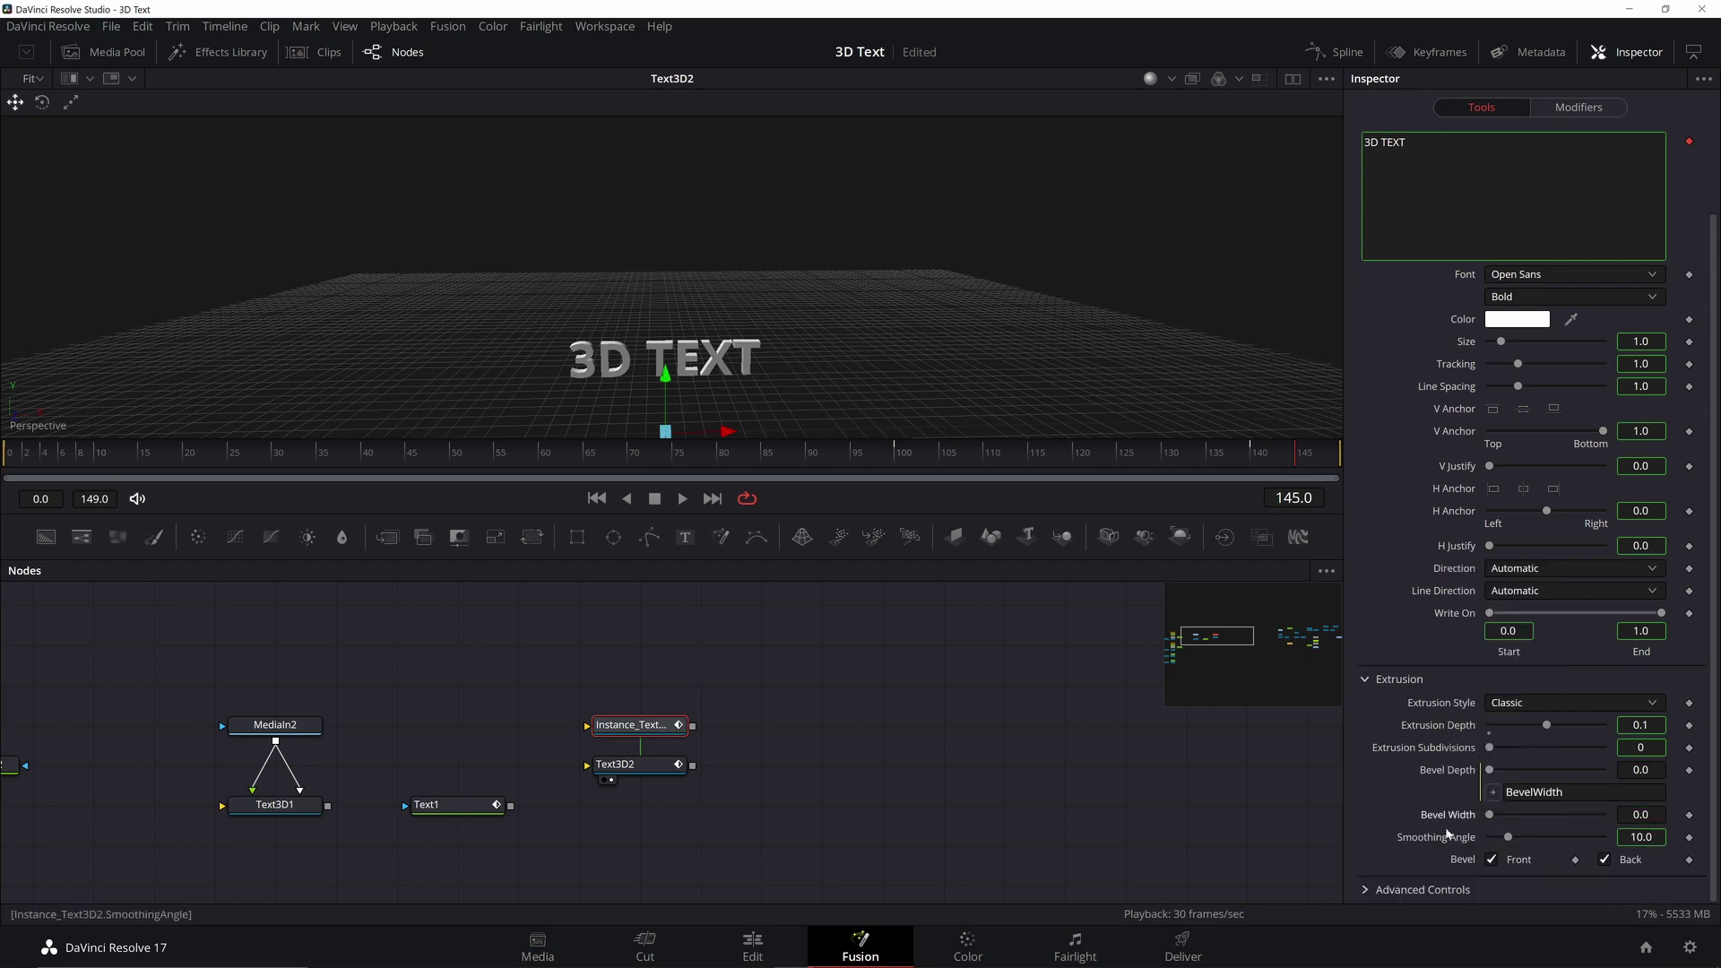
pyautogui.rightClick(1454, 395)
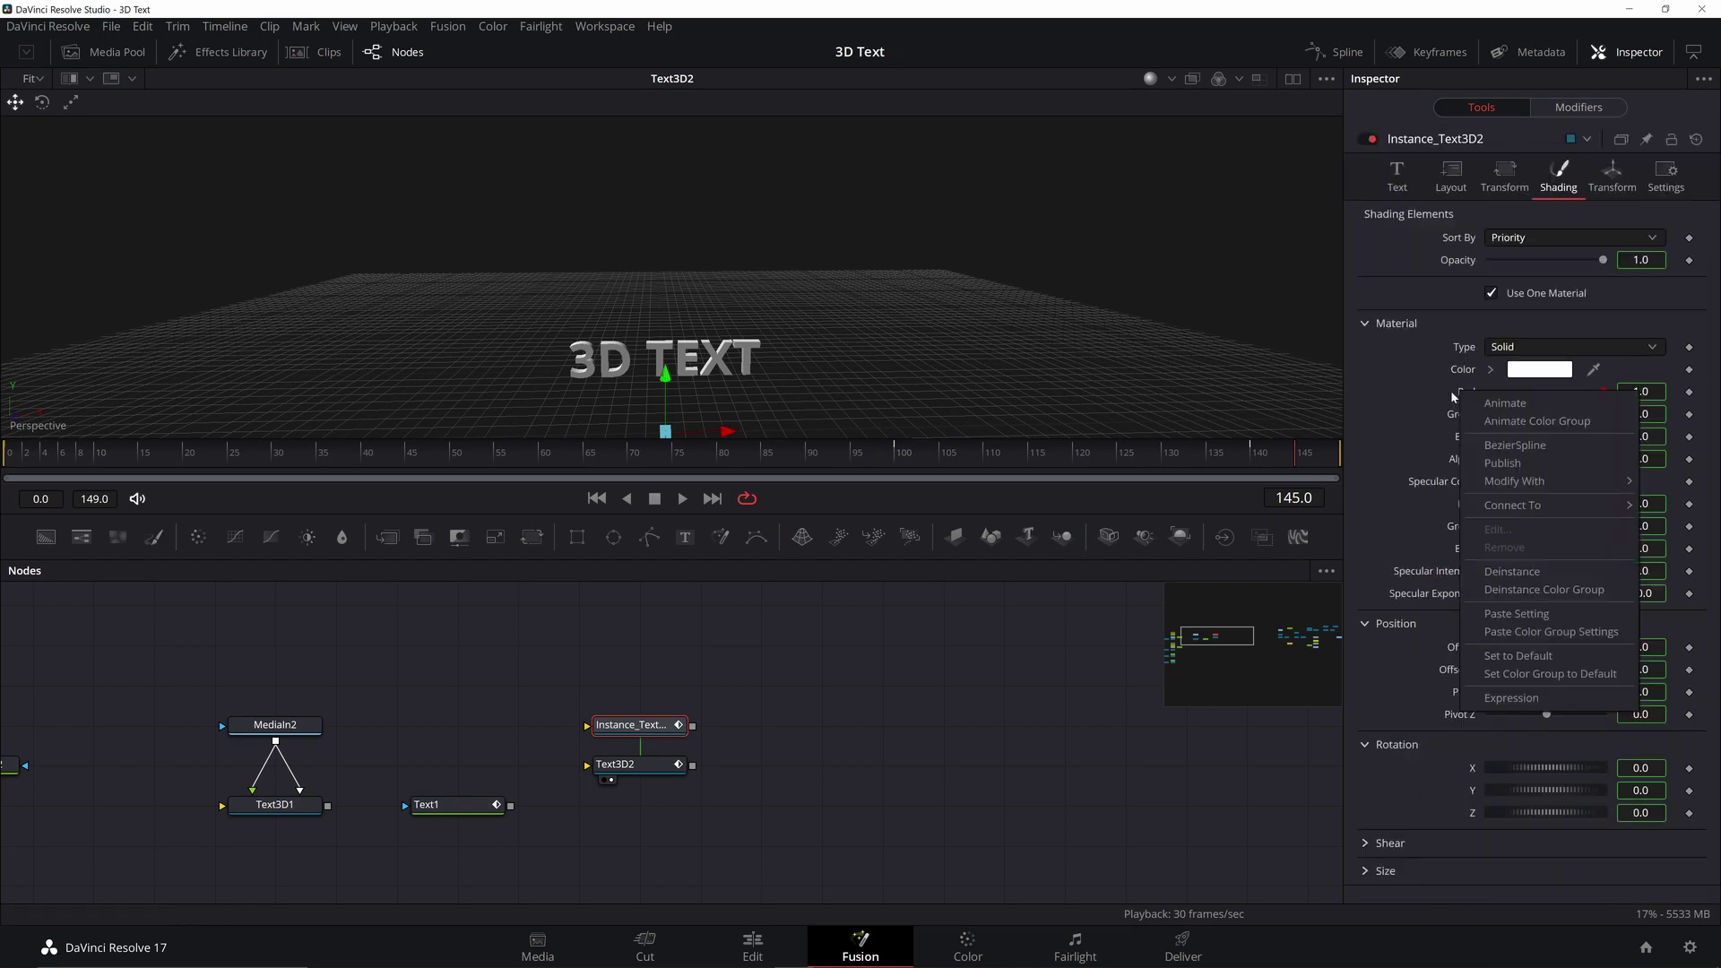
pyautogui.click(1544, 589)
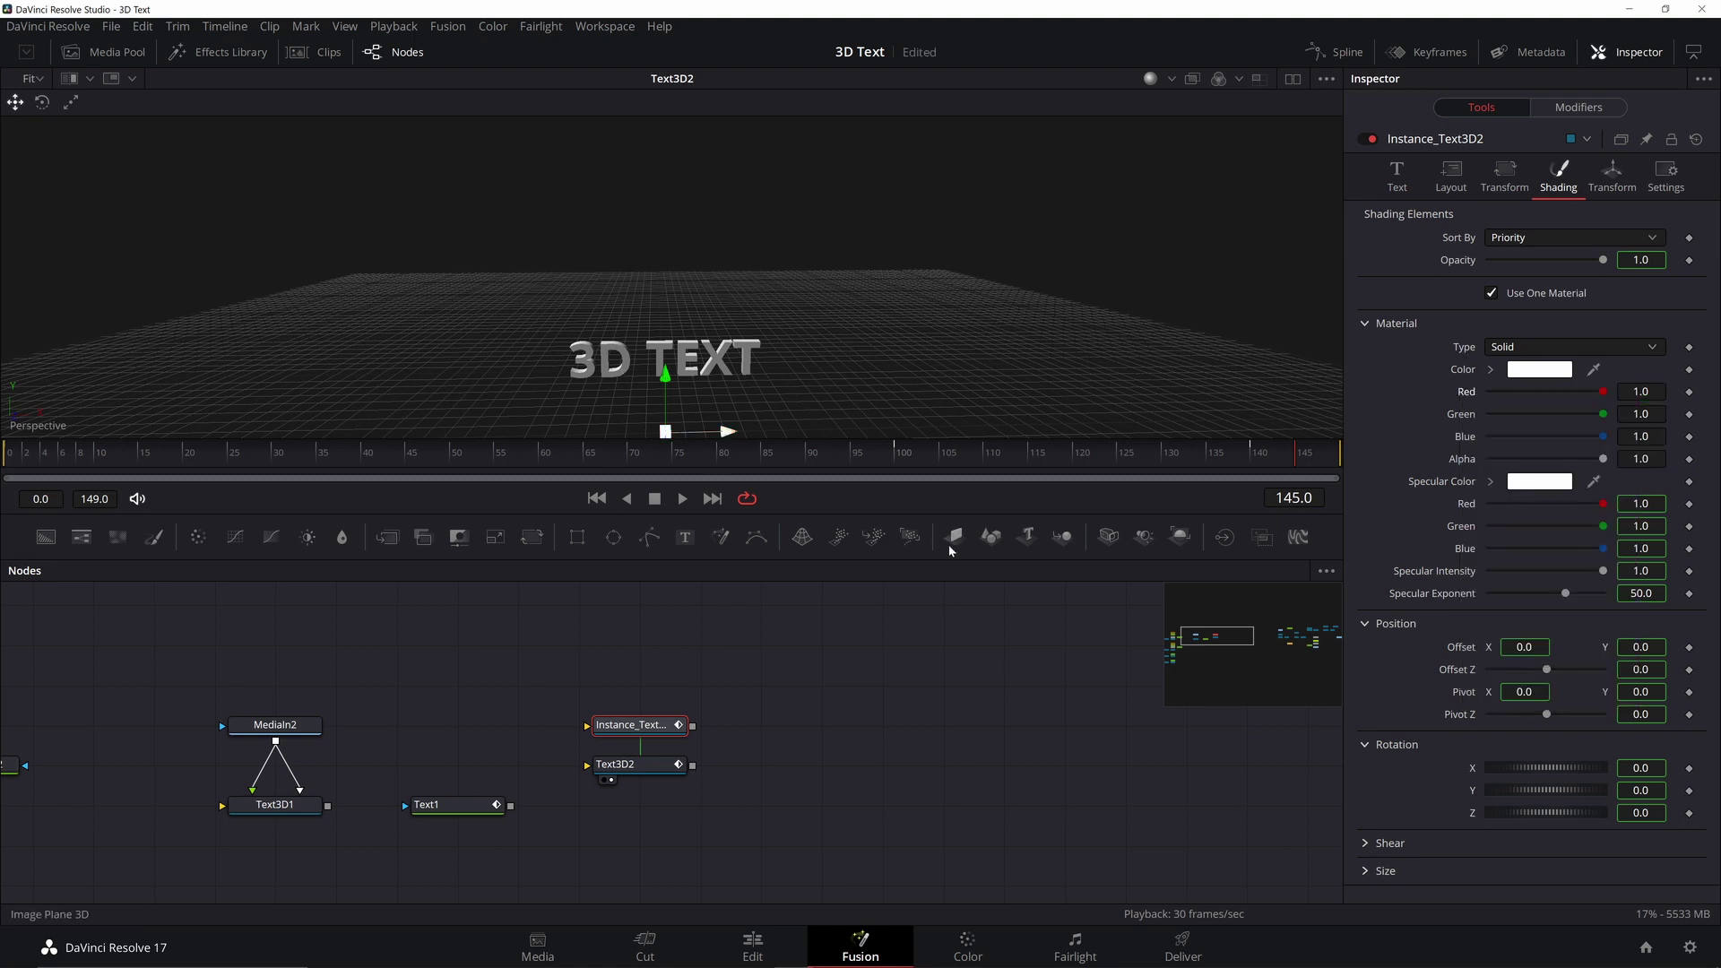
pyautogui.moveTo(1603, 414); pyautogui.dragTo(1471, 437)
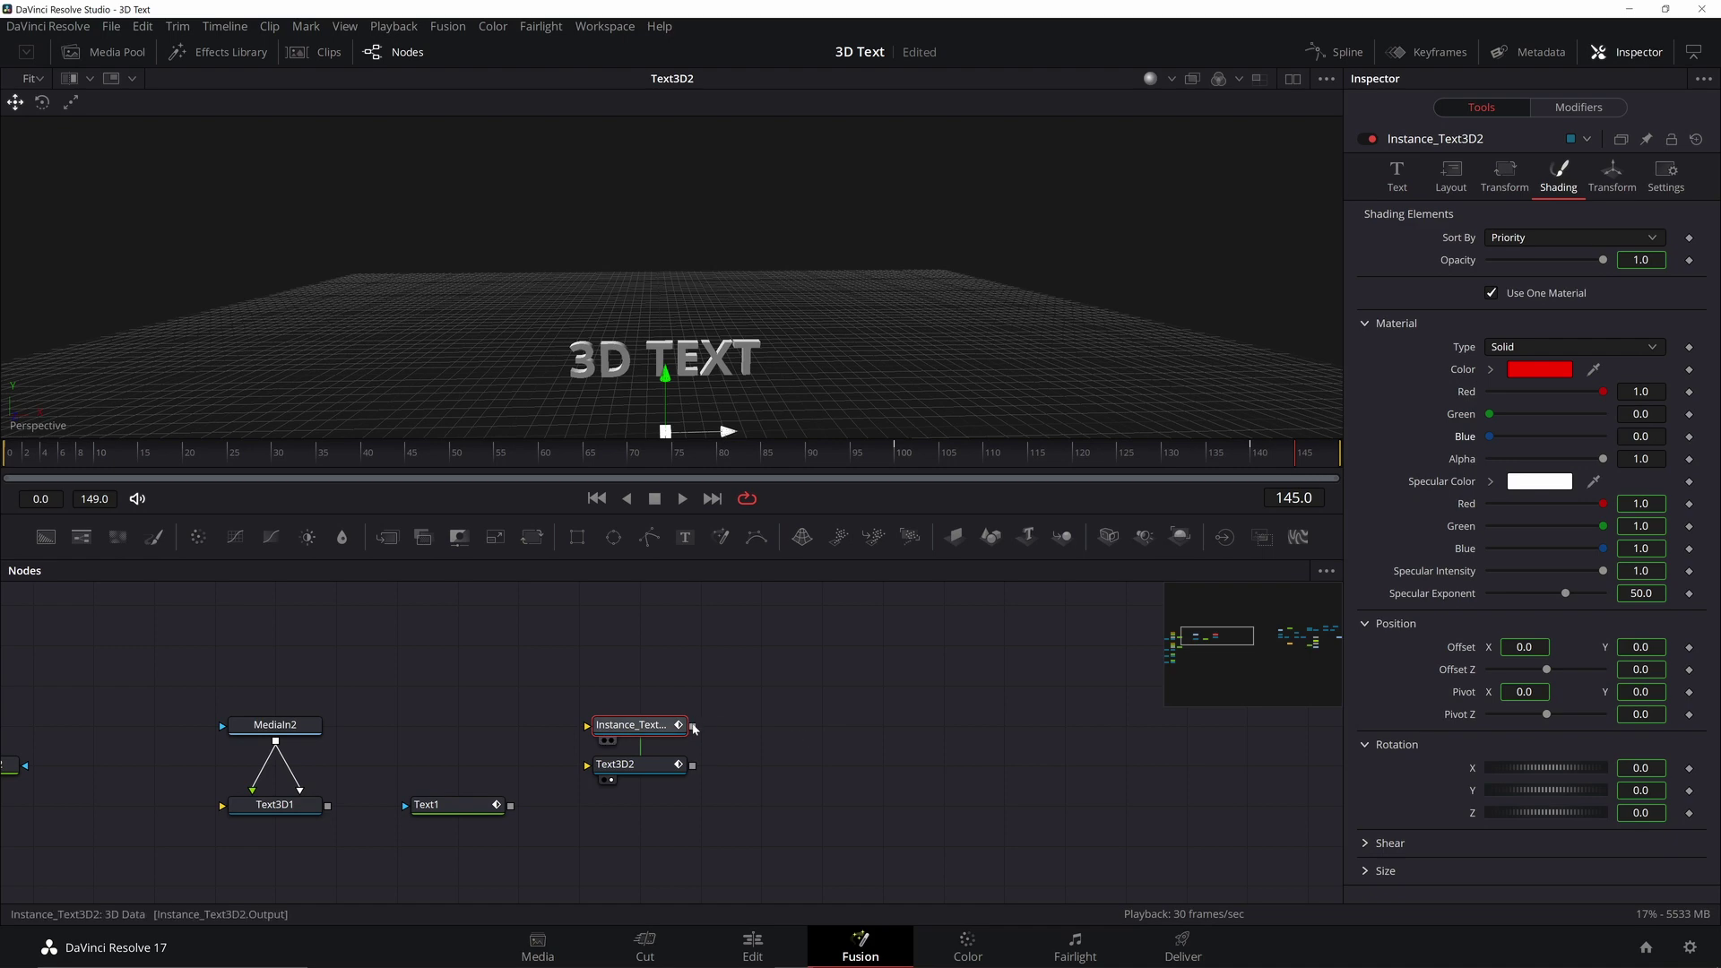
# Step: Combine Instance_Text3D2 and Text3D2 in a Merge3D node and show the merged result in the viewer
pyautogui.hotkey('shift', 'space')
pyautogui.write('merg')
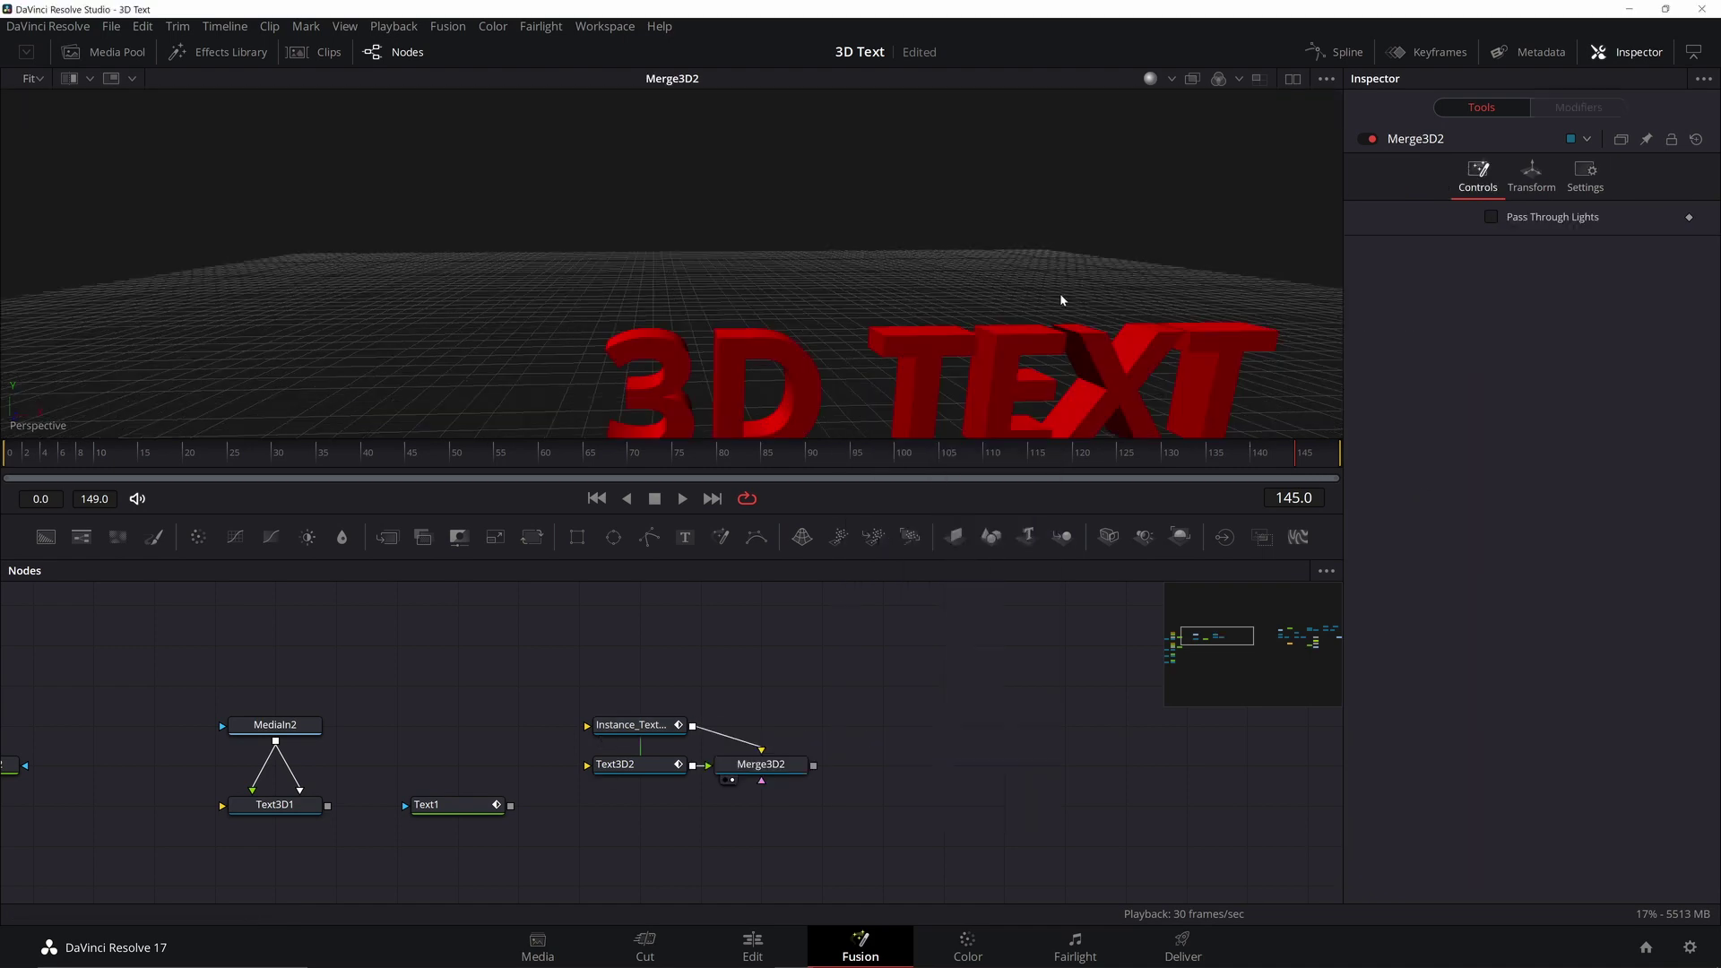
pyautogui.moveTo(1061, 300); pyautogui.dragTo(1029, 242)
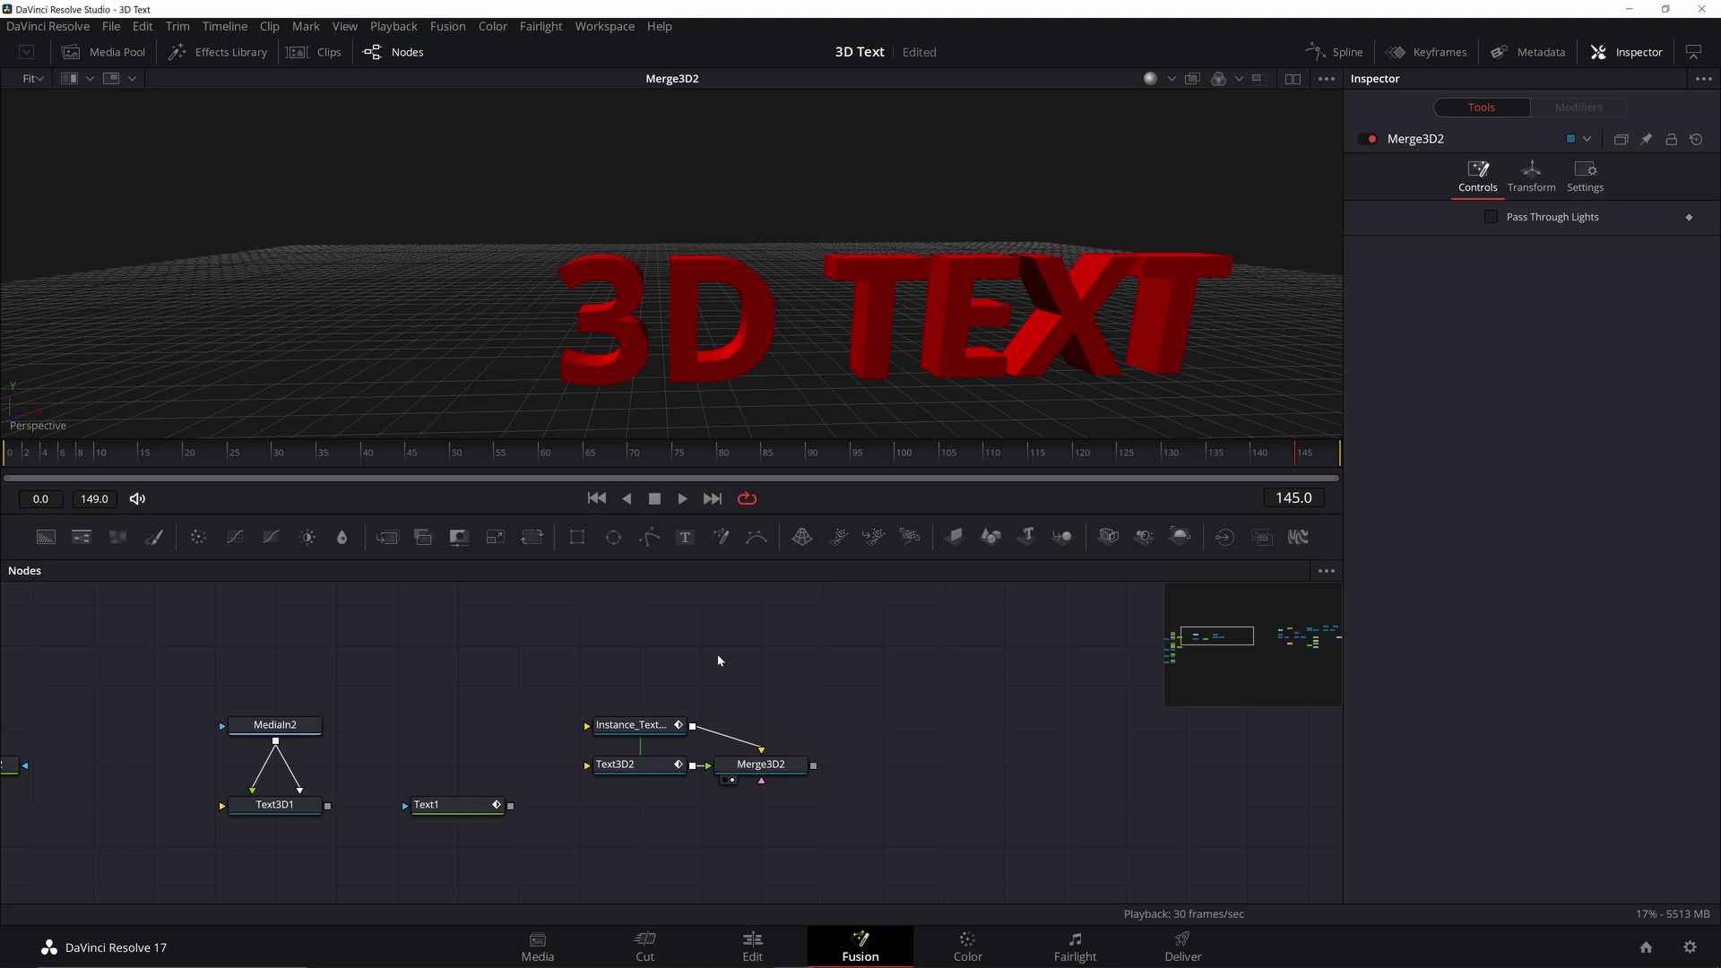
# Step: Deinstance the Extrusion Depth of Instance_Text3D2 and set it to 0.12
pyautogui.click(639, 725)
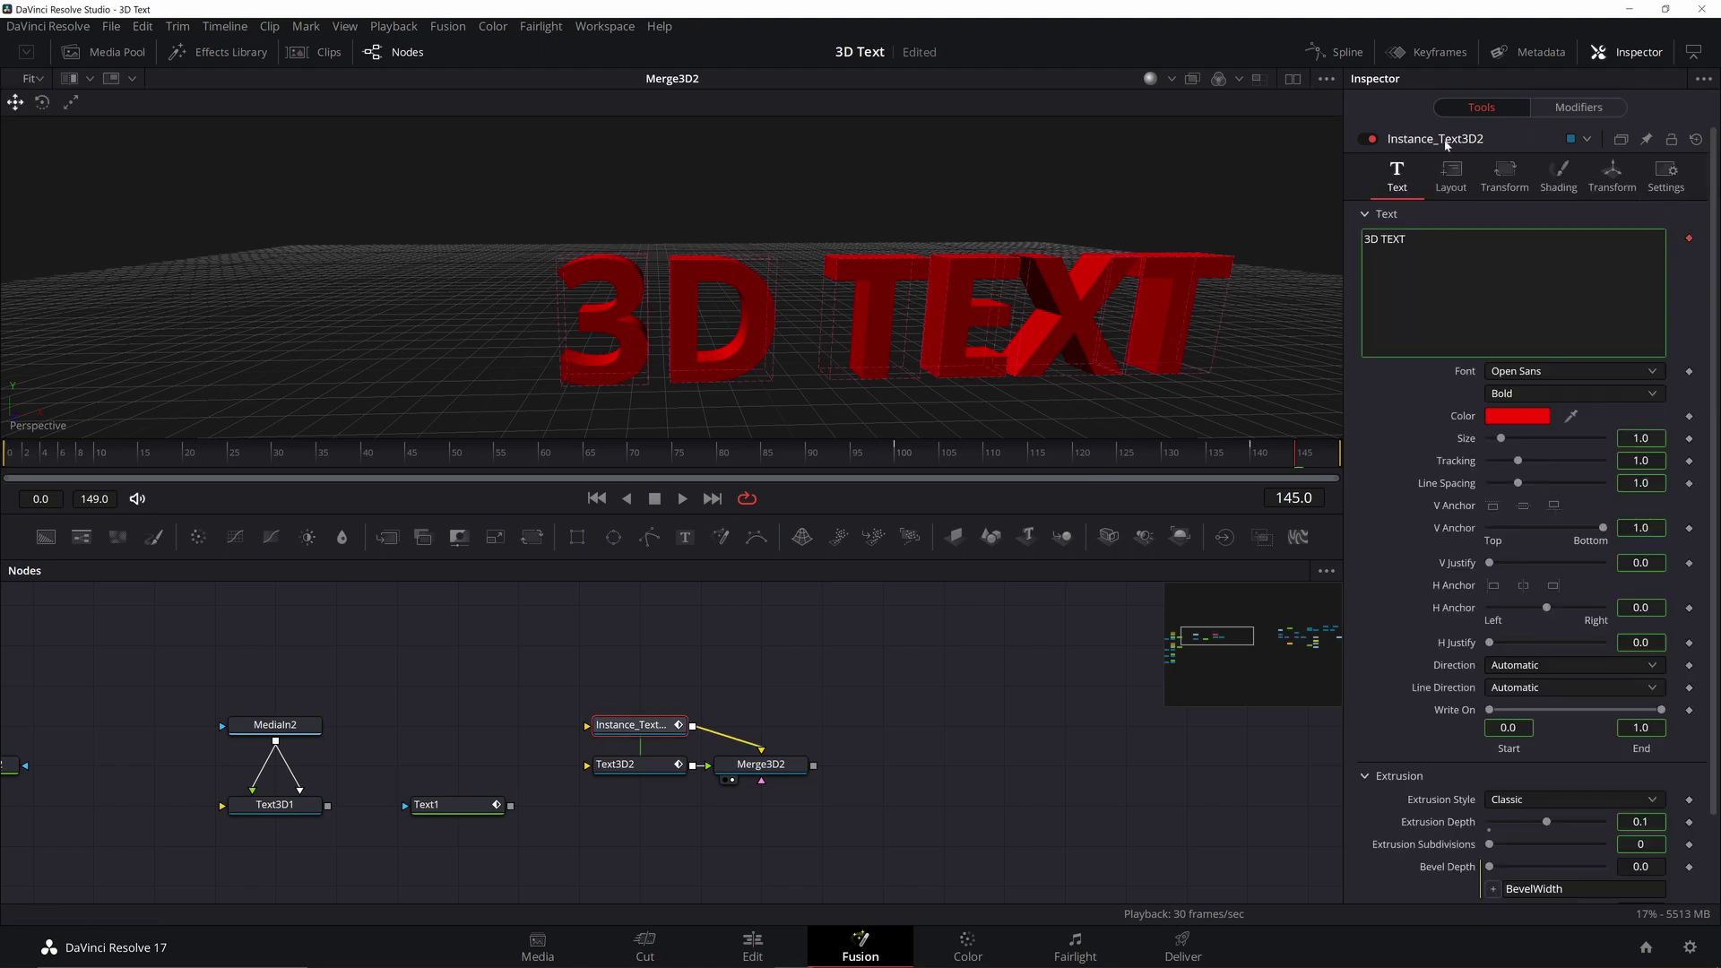
pyautogui.scroll(-2, 1449, 660)
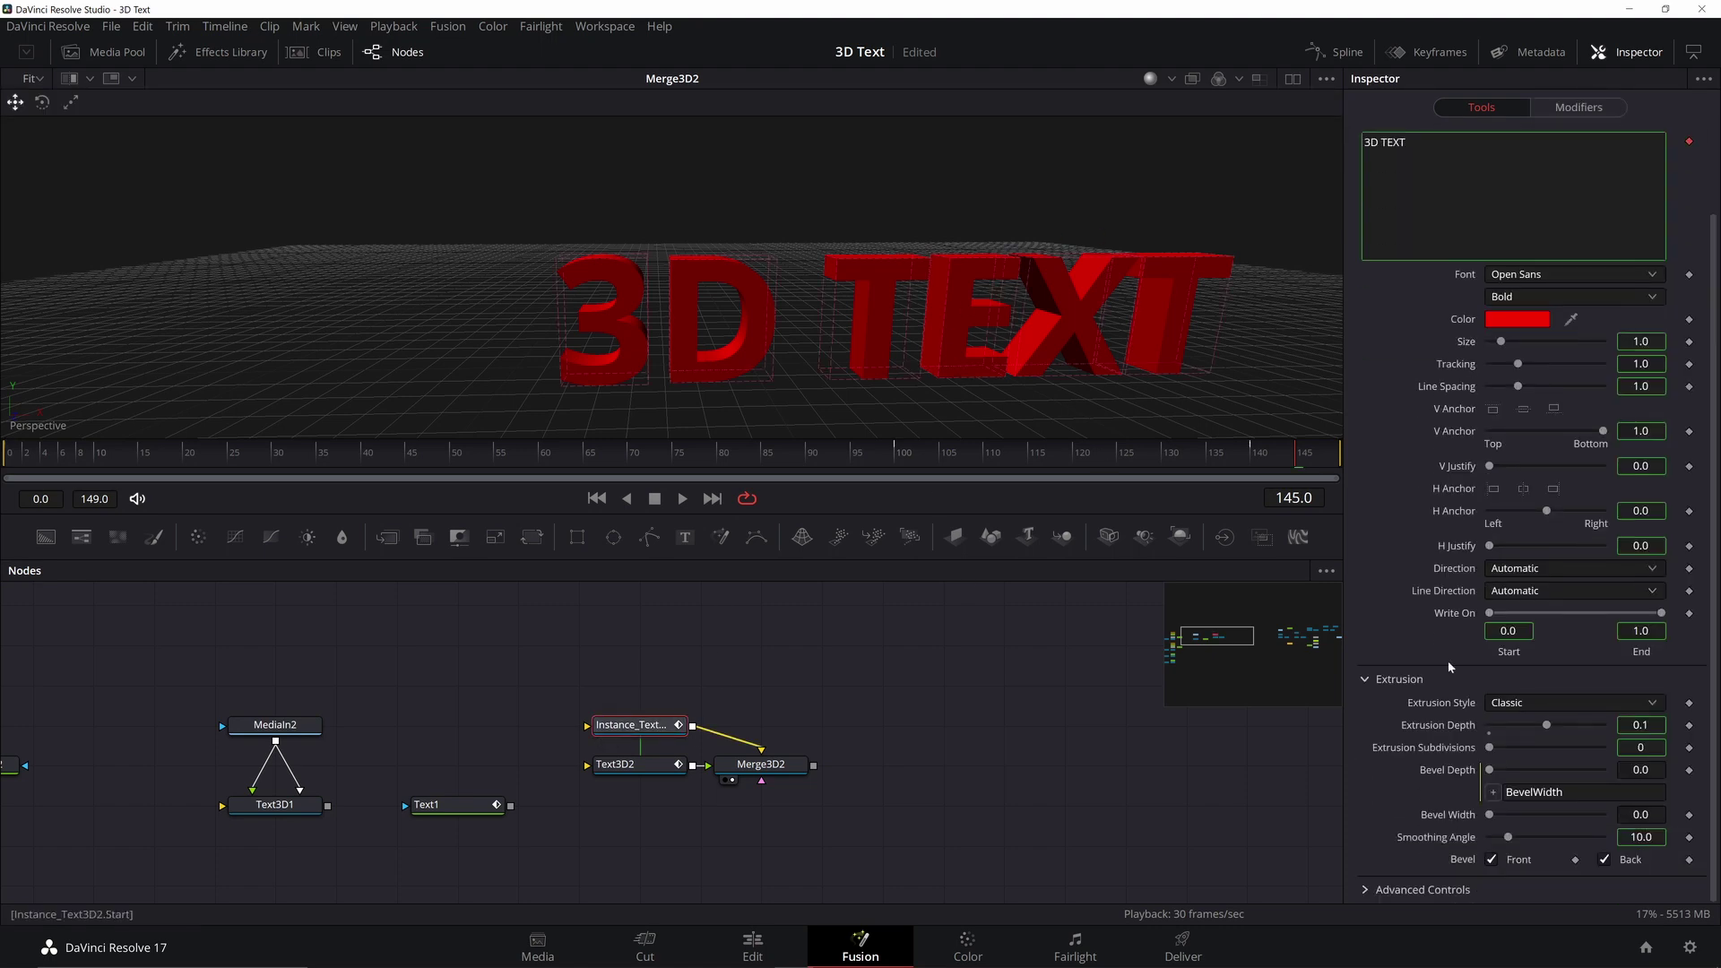
pyautogui.rightClick(1527, 723)
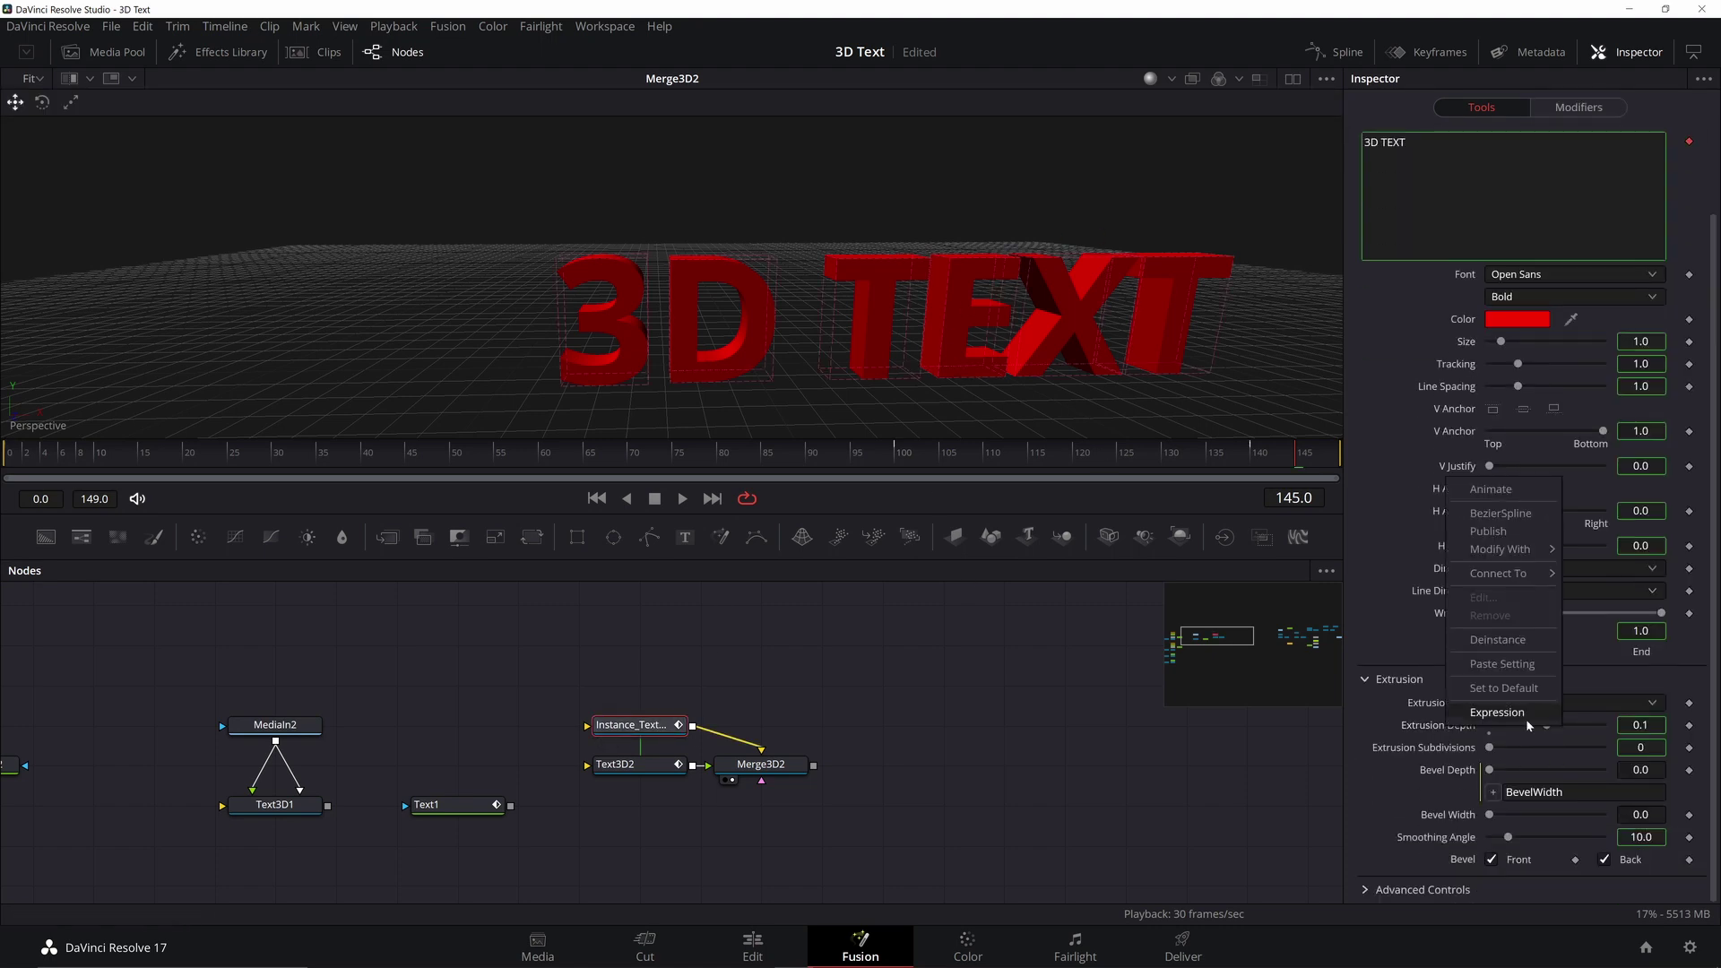
pyautogui.click(1511, 642)
pyautogui.click(1648, 725)
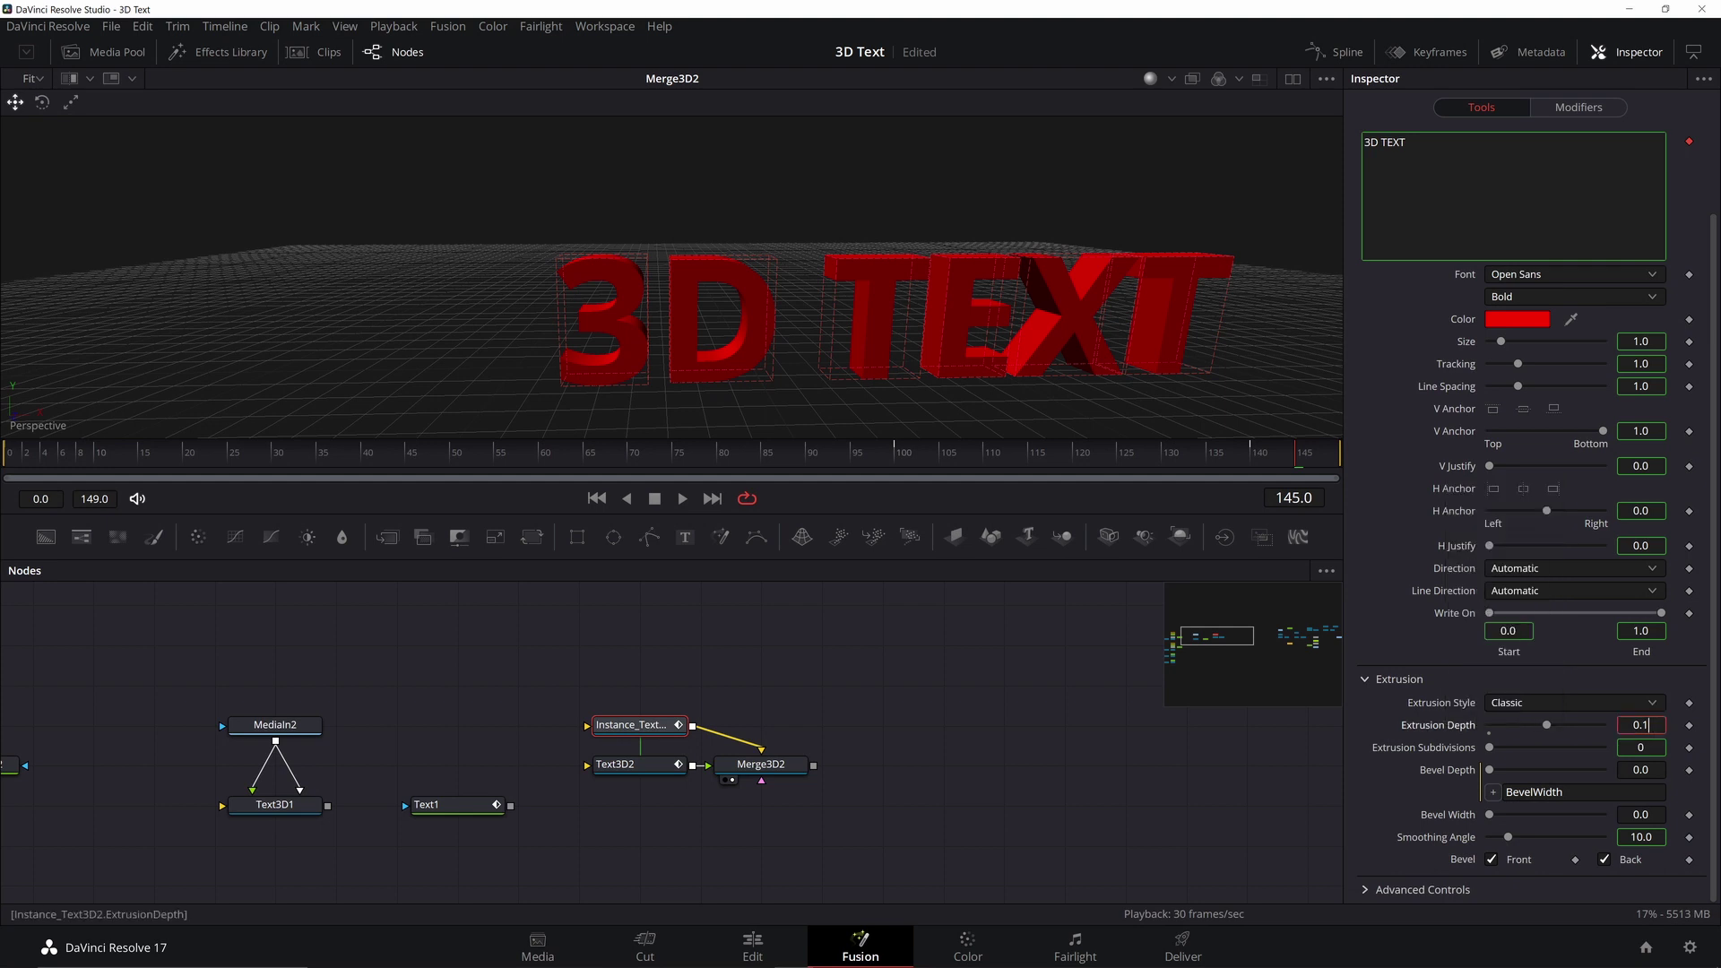
pyautogui.write('2')
pyautogui.press('Tab')
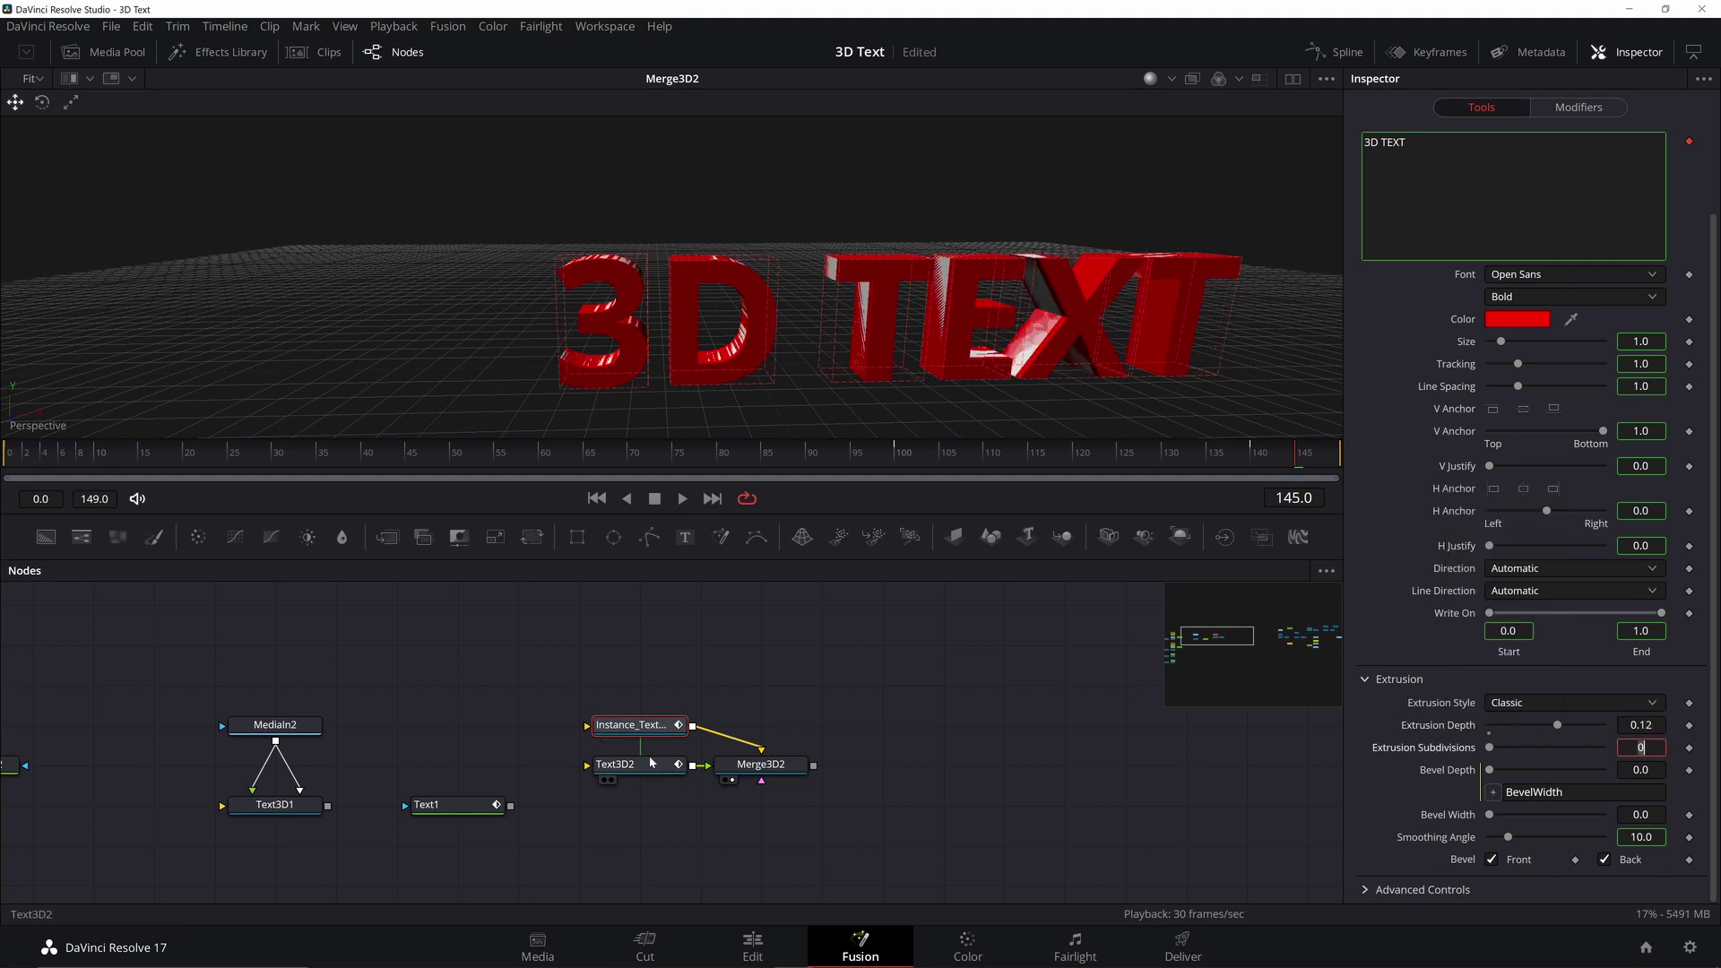
# Step: Set Text3D2's Bevel Width to about 0.0063 and inspect the two overlapping texts from the side
pyautogui.click(652, 763)
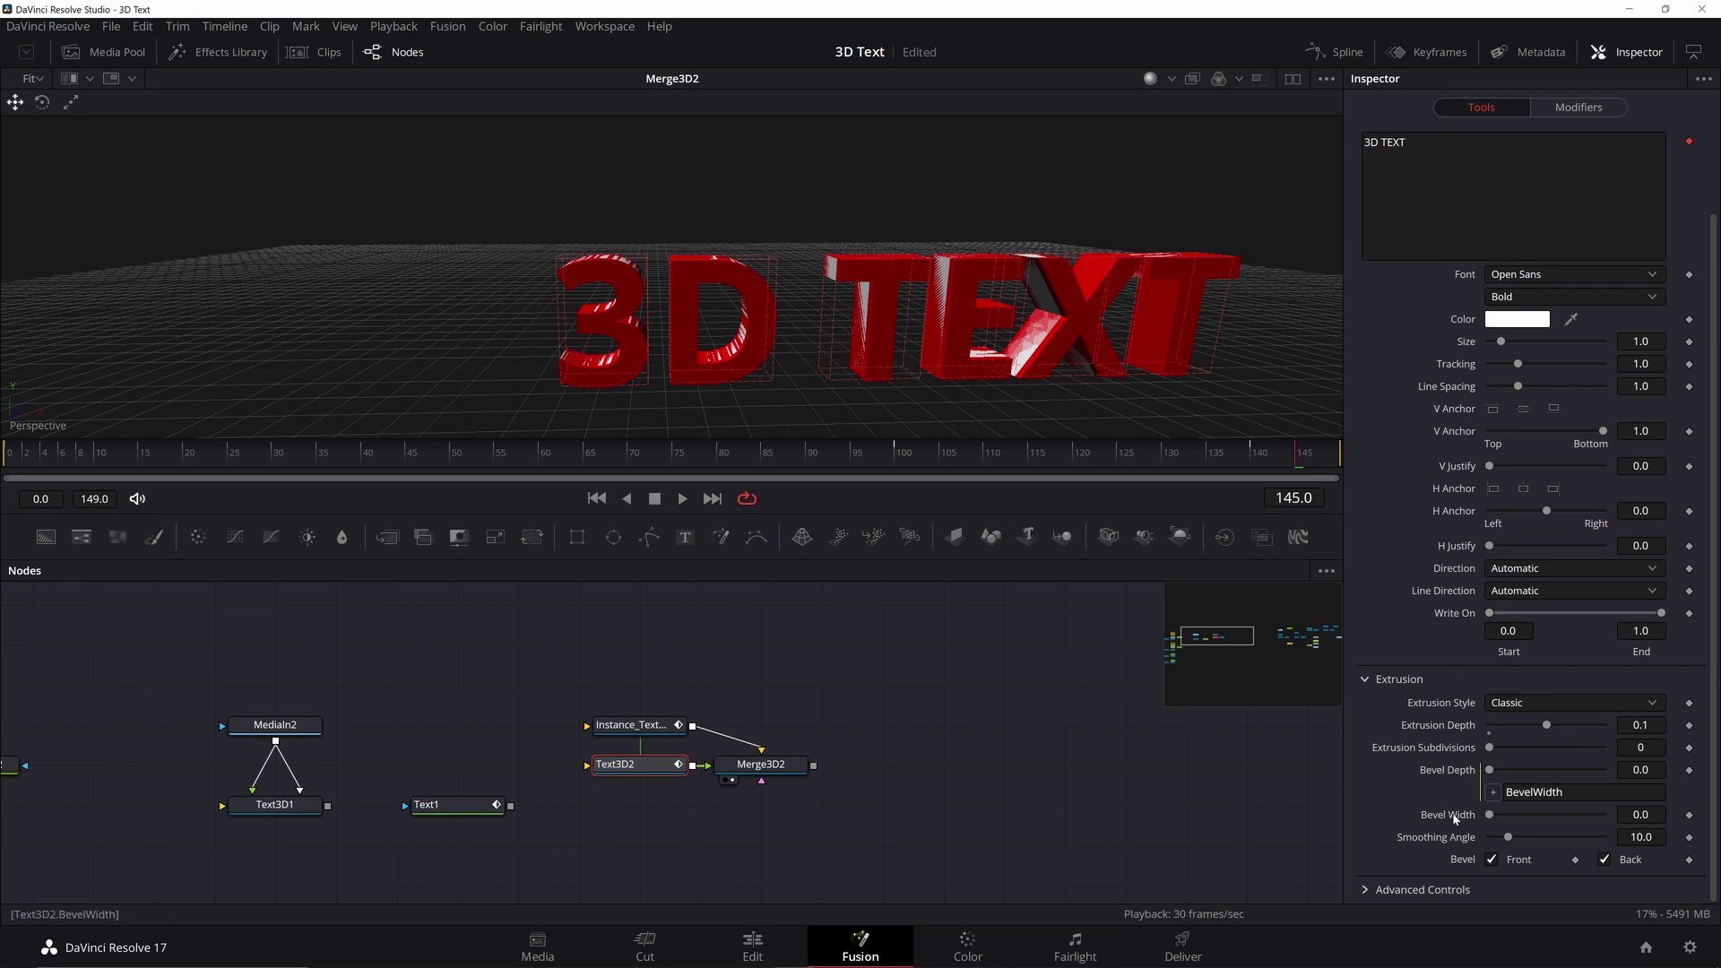
pyautogui.moveTo(1491, 816); pyautogui.dragTo(1498, 816)
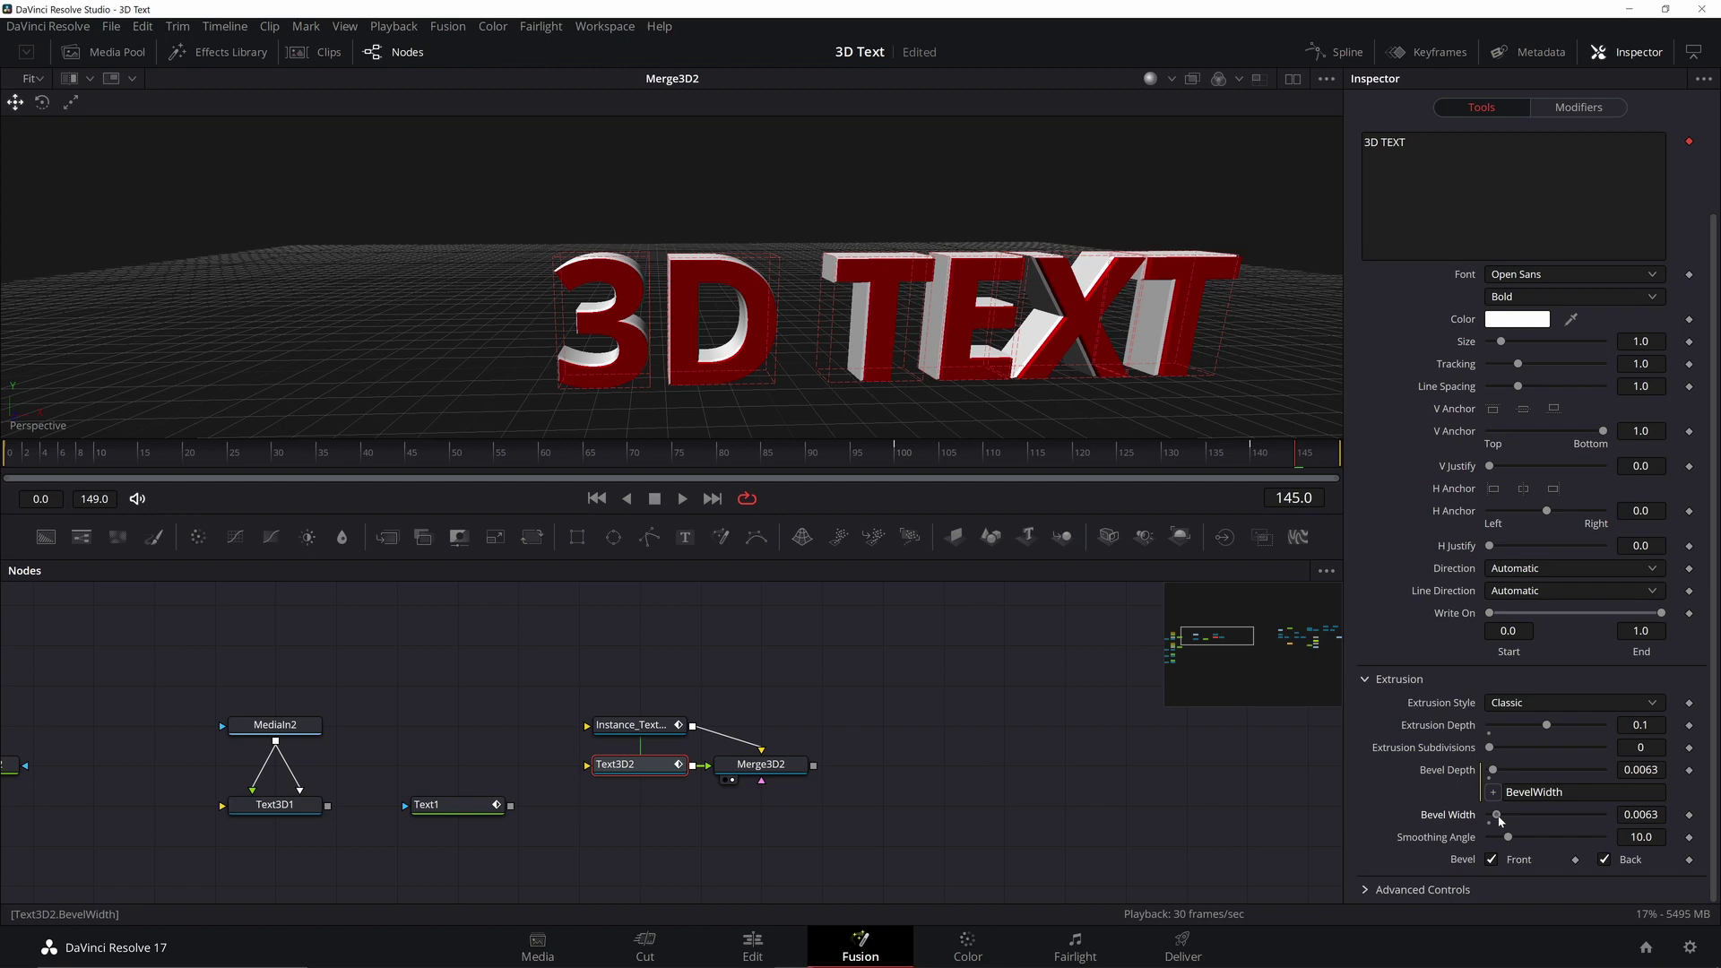
pyautogui.moveTo(676, 331); pyautogui.dragTo(633, 295)
pyautogui.moveTo(722, 231); pyautogui.dragTo(847, 312)
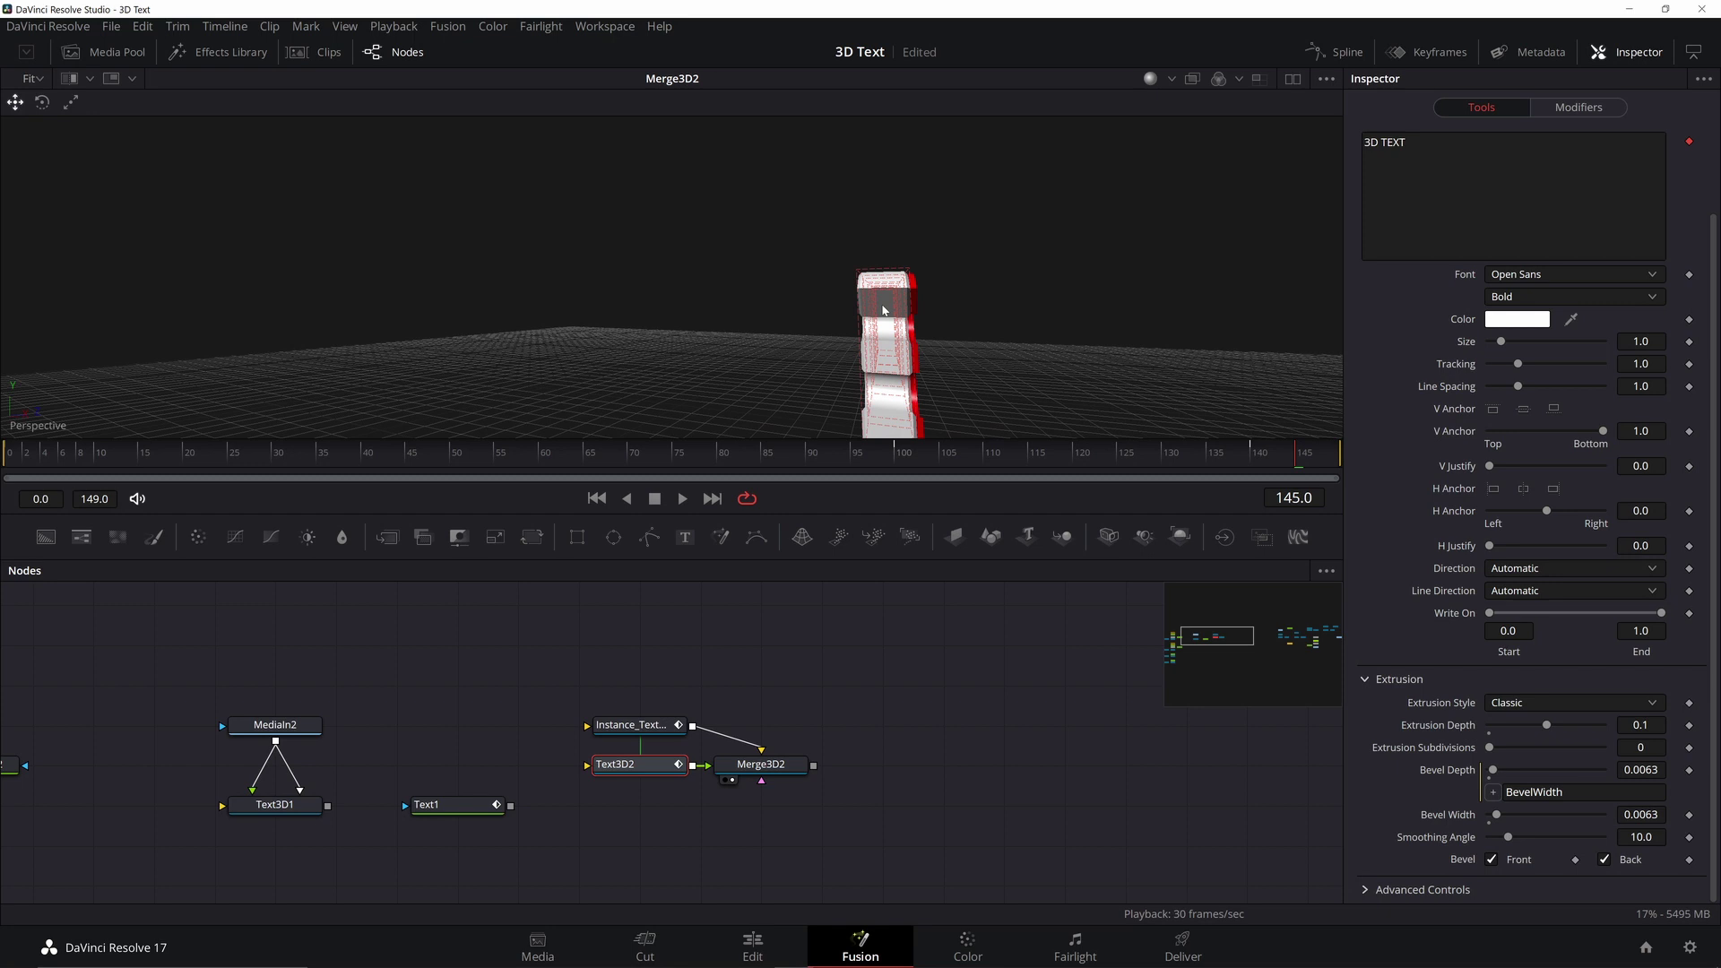
# Step: Deinstance the Offset Z and Pivot Z shading position values of Instance_Text3D2
pyautogui.click(649, 728)
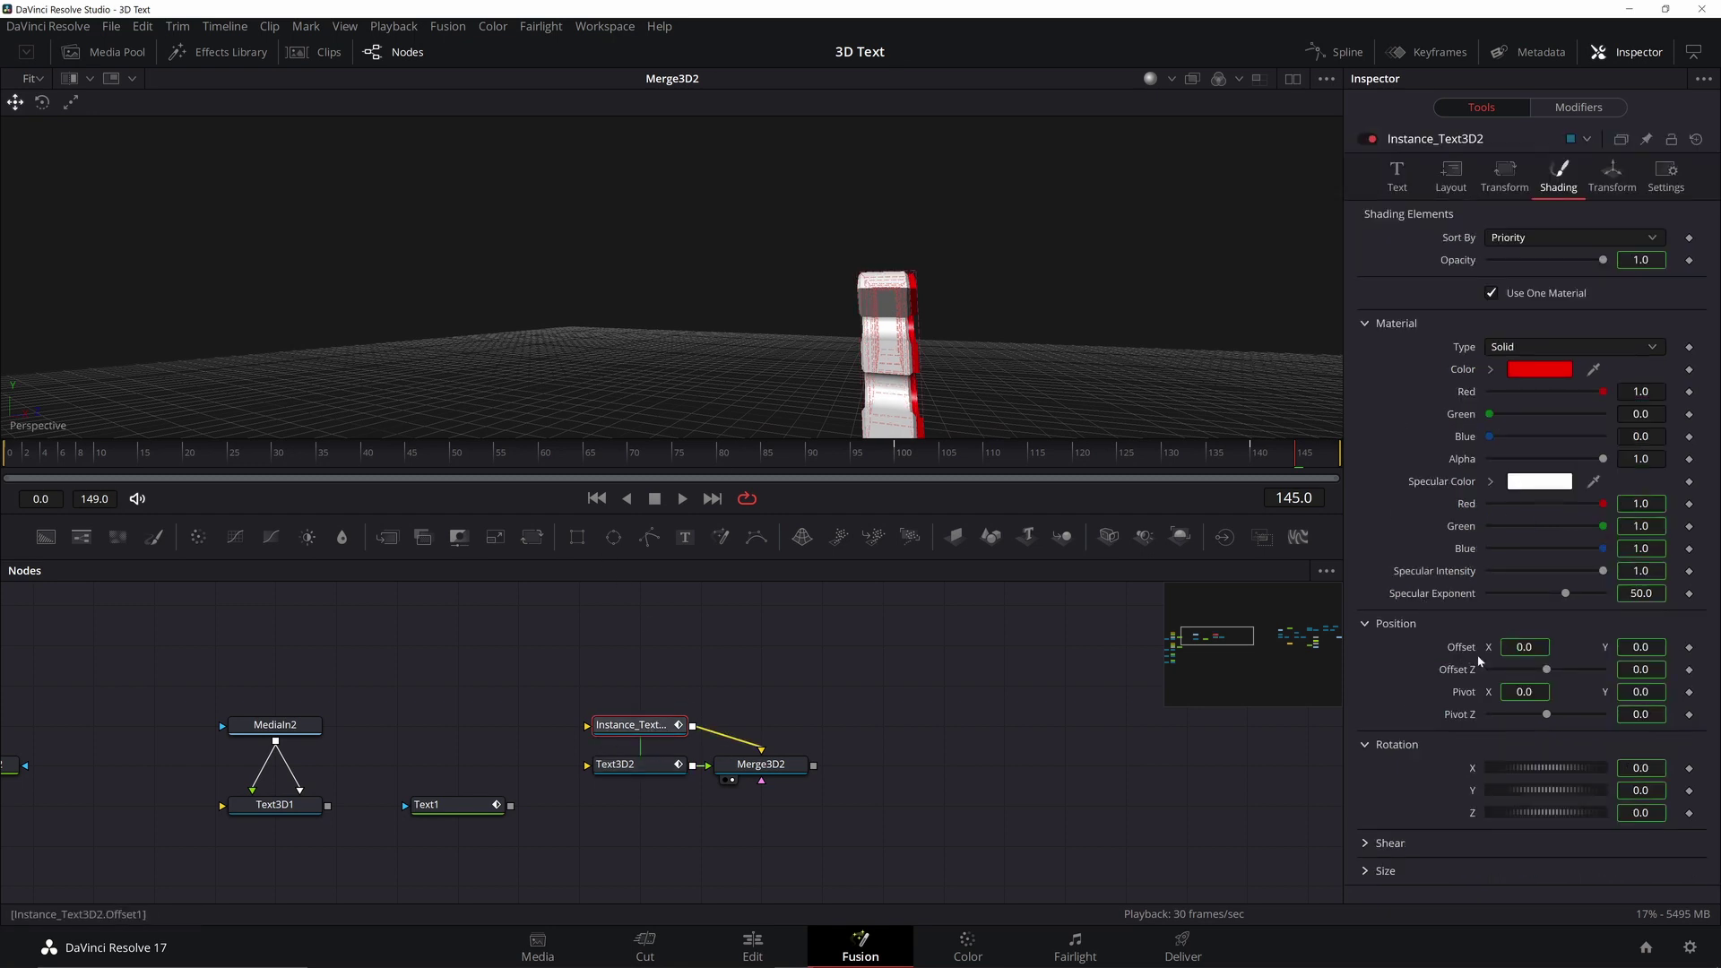
pyautogui.rightClick(1462, 671)
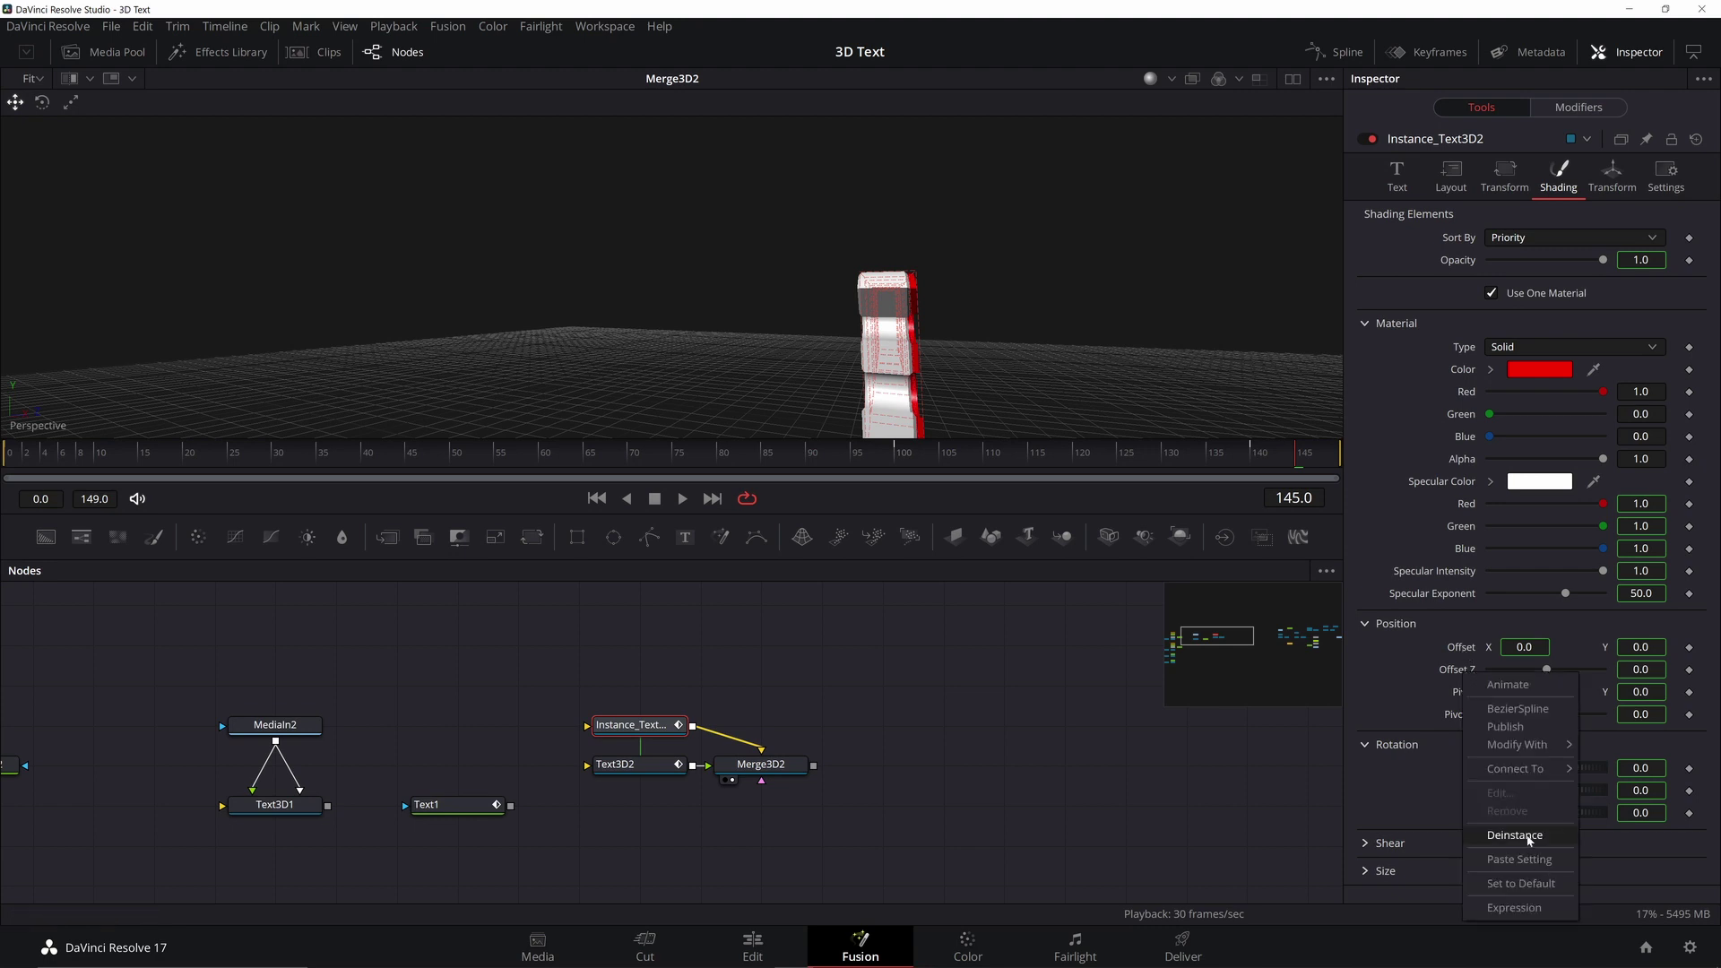
pyautogui.click(1524, 832)
pyautogui.rightClick(1473, 716)
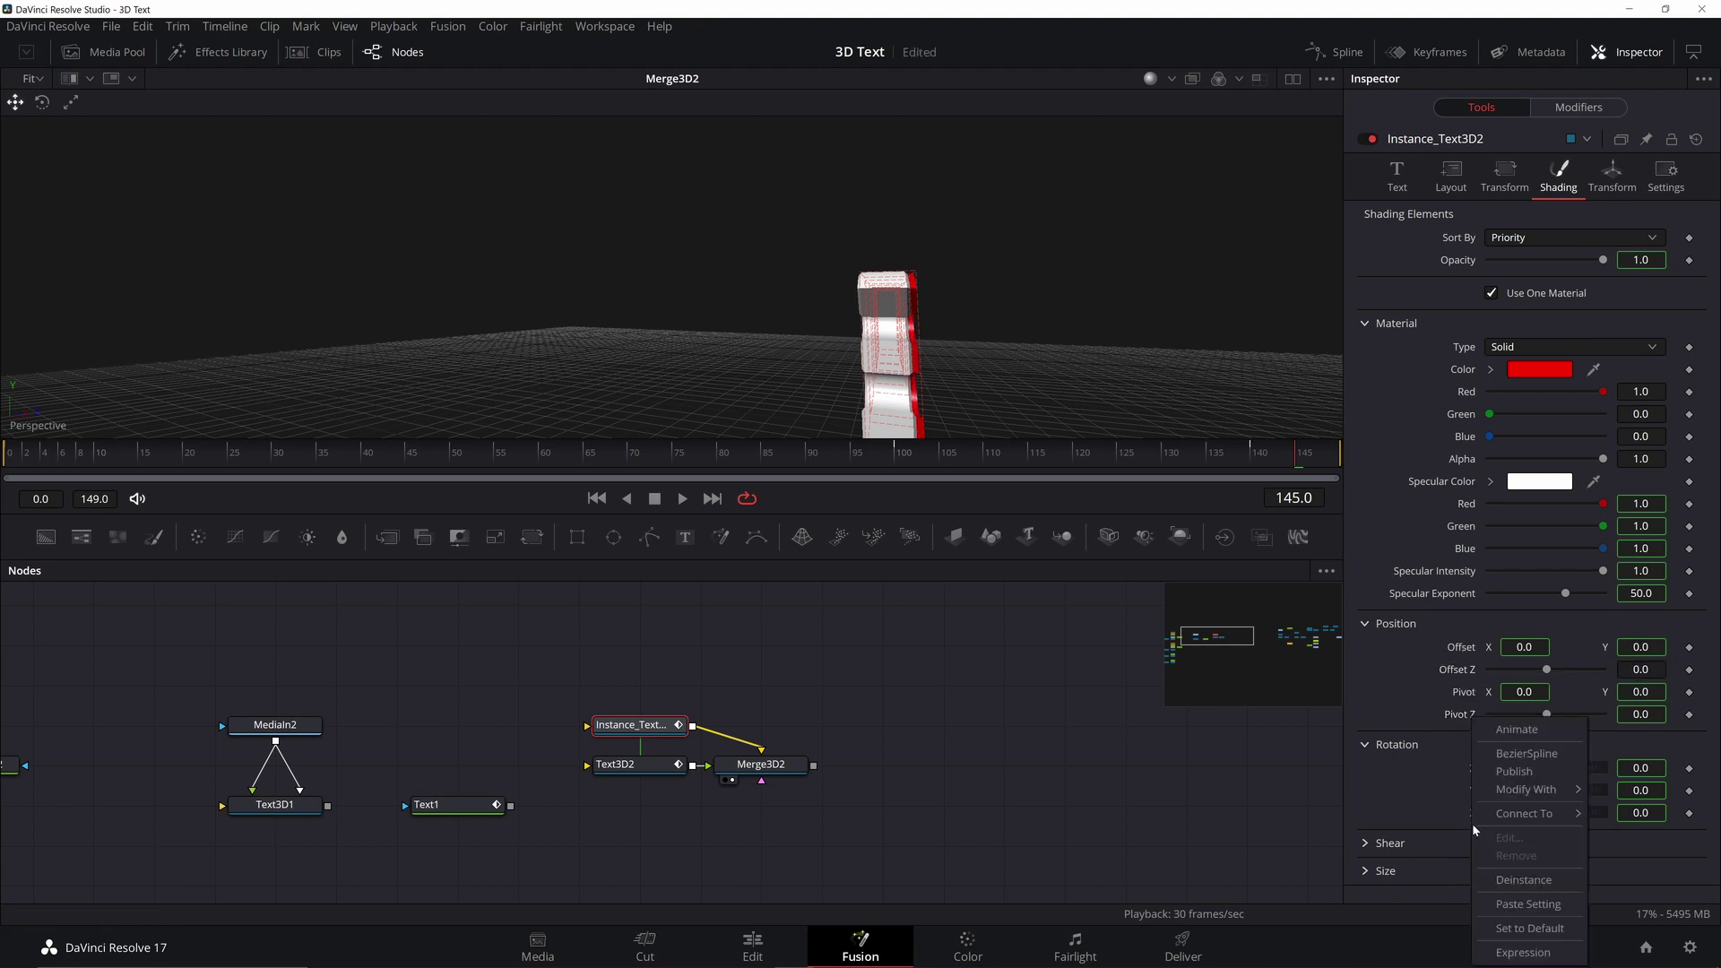
pyautogui.click(1524, 881)
# Step: Set Instance_Text3D2's shading Offset Z to -0.01 and its Pivot Z to 0.01
pyautogui.moveTo(1547, 669); pyautogui.dragTo(1542, 669)
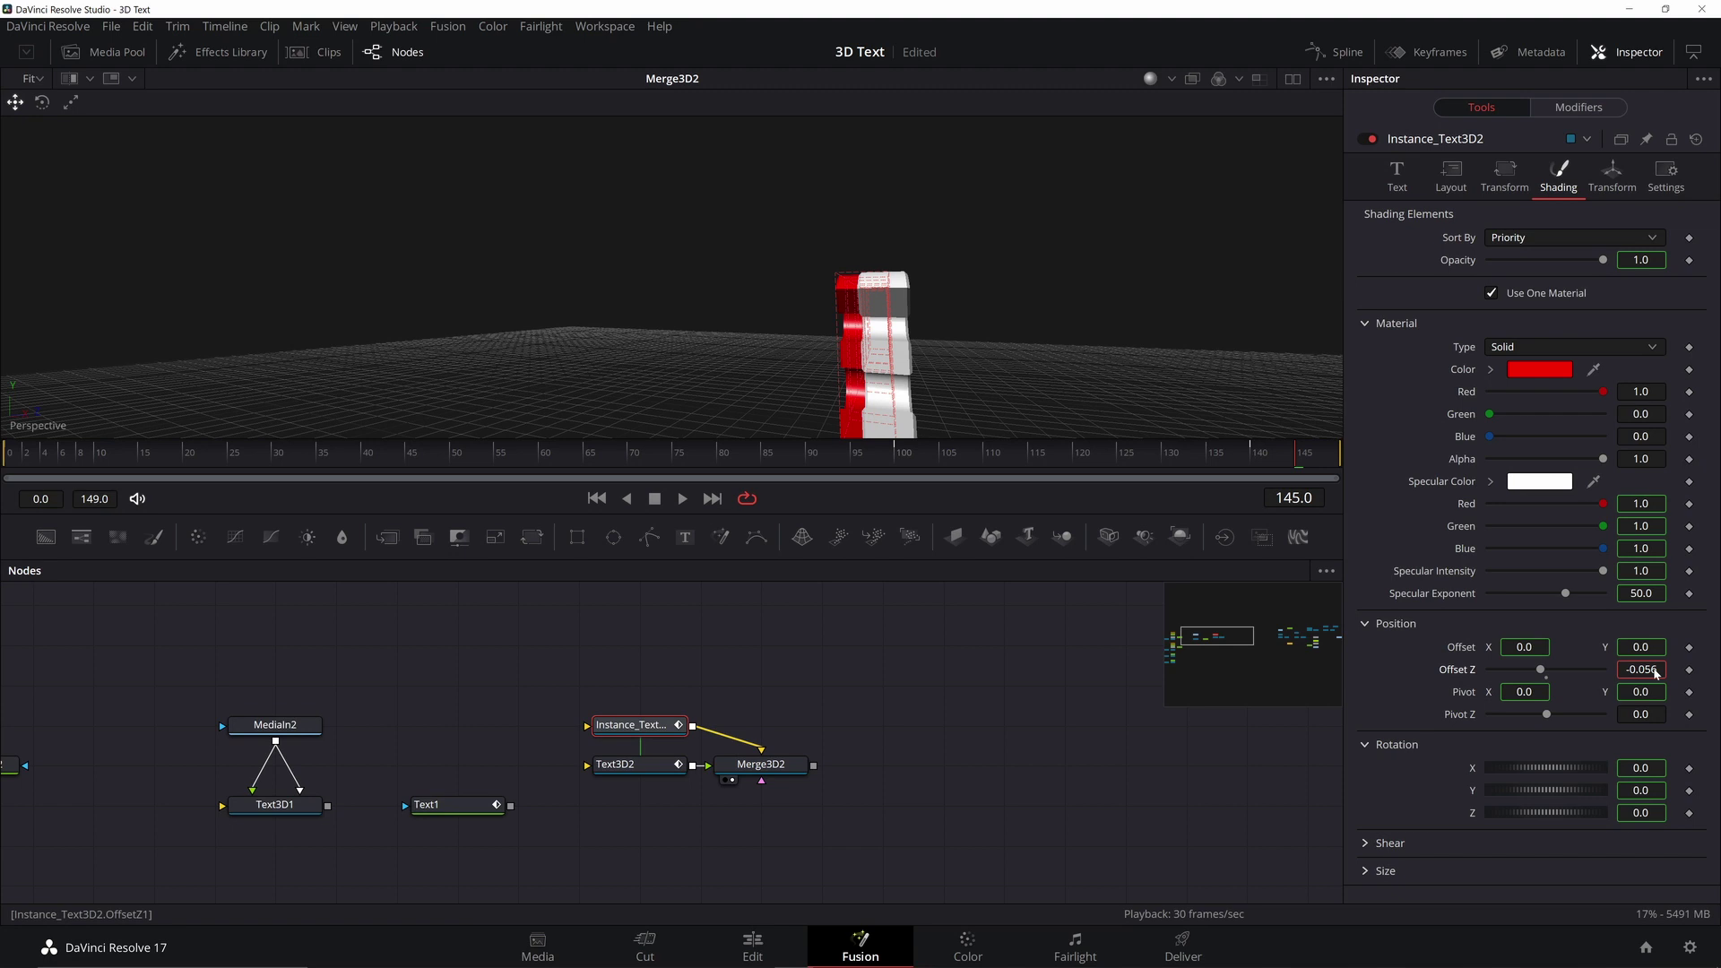
pyautogui.doubleClick(1642, 671)
pyautogui.write('-0.01')
pyautogui.press('Tab')
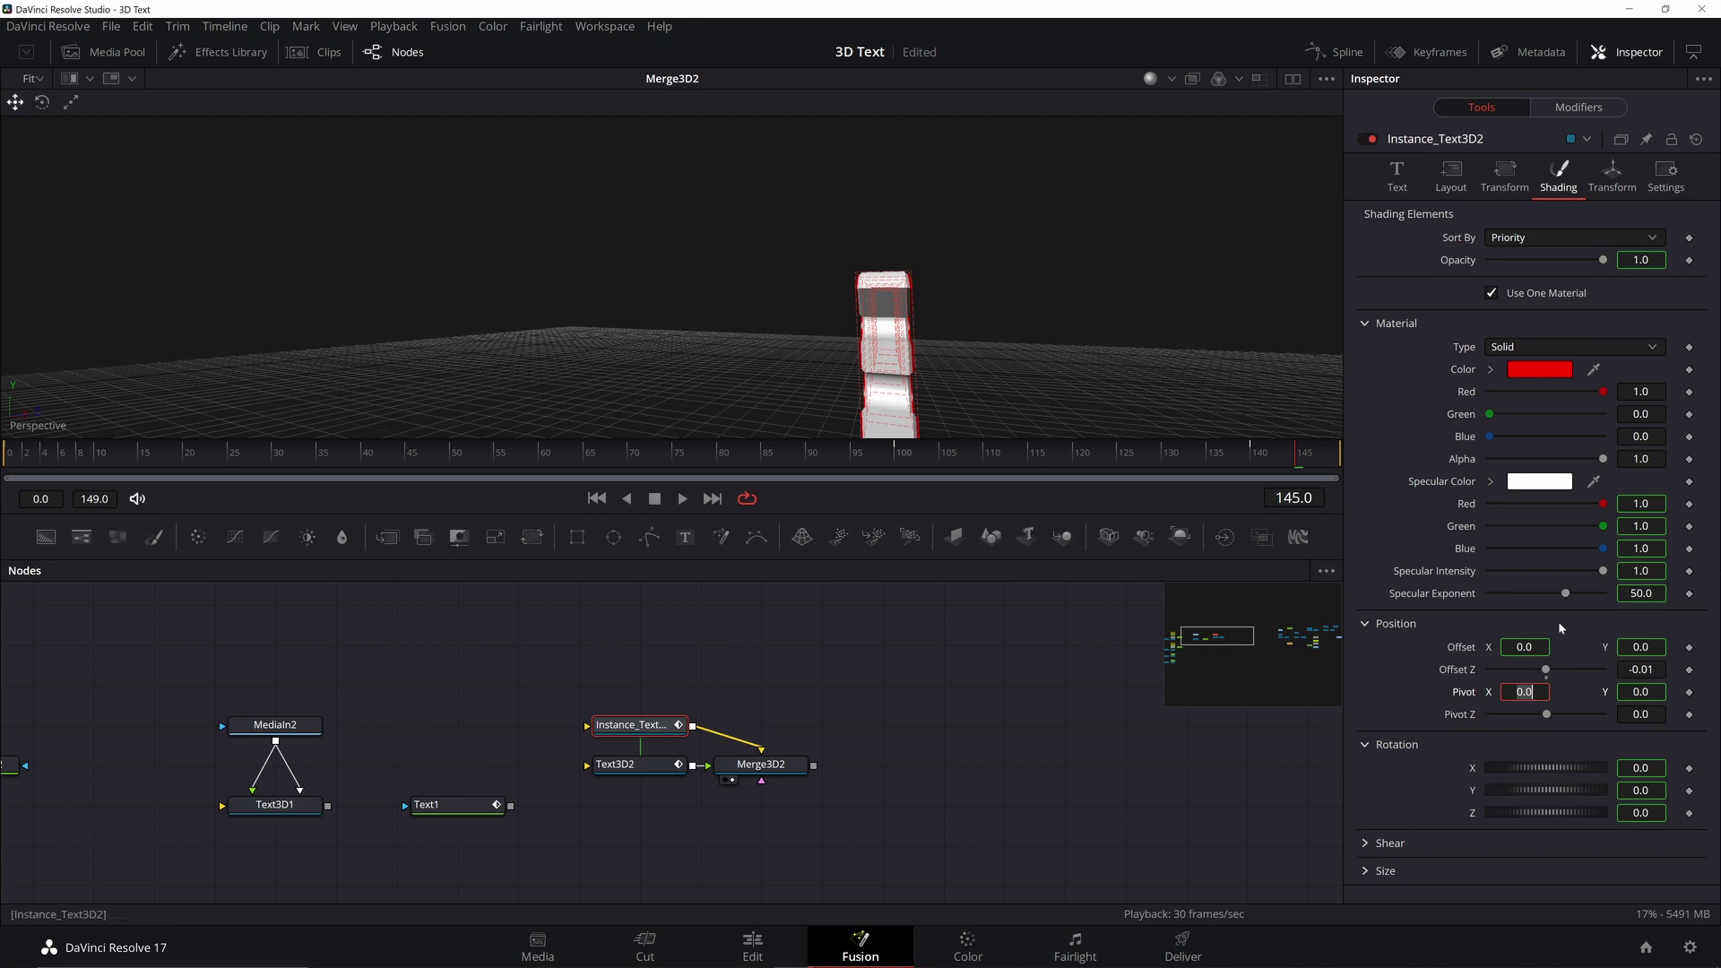
pyautogui.click(1641, 714)
pyautogui.write('1')
pyautogui.press('Tab')
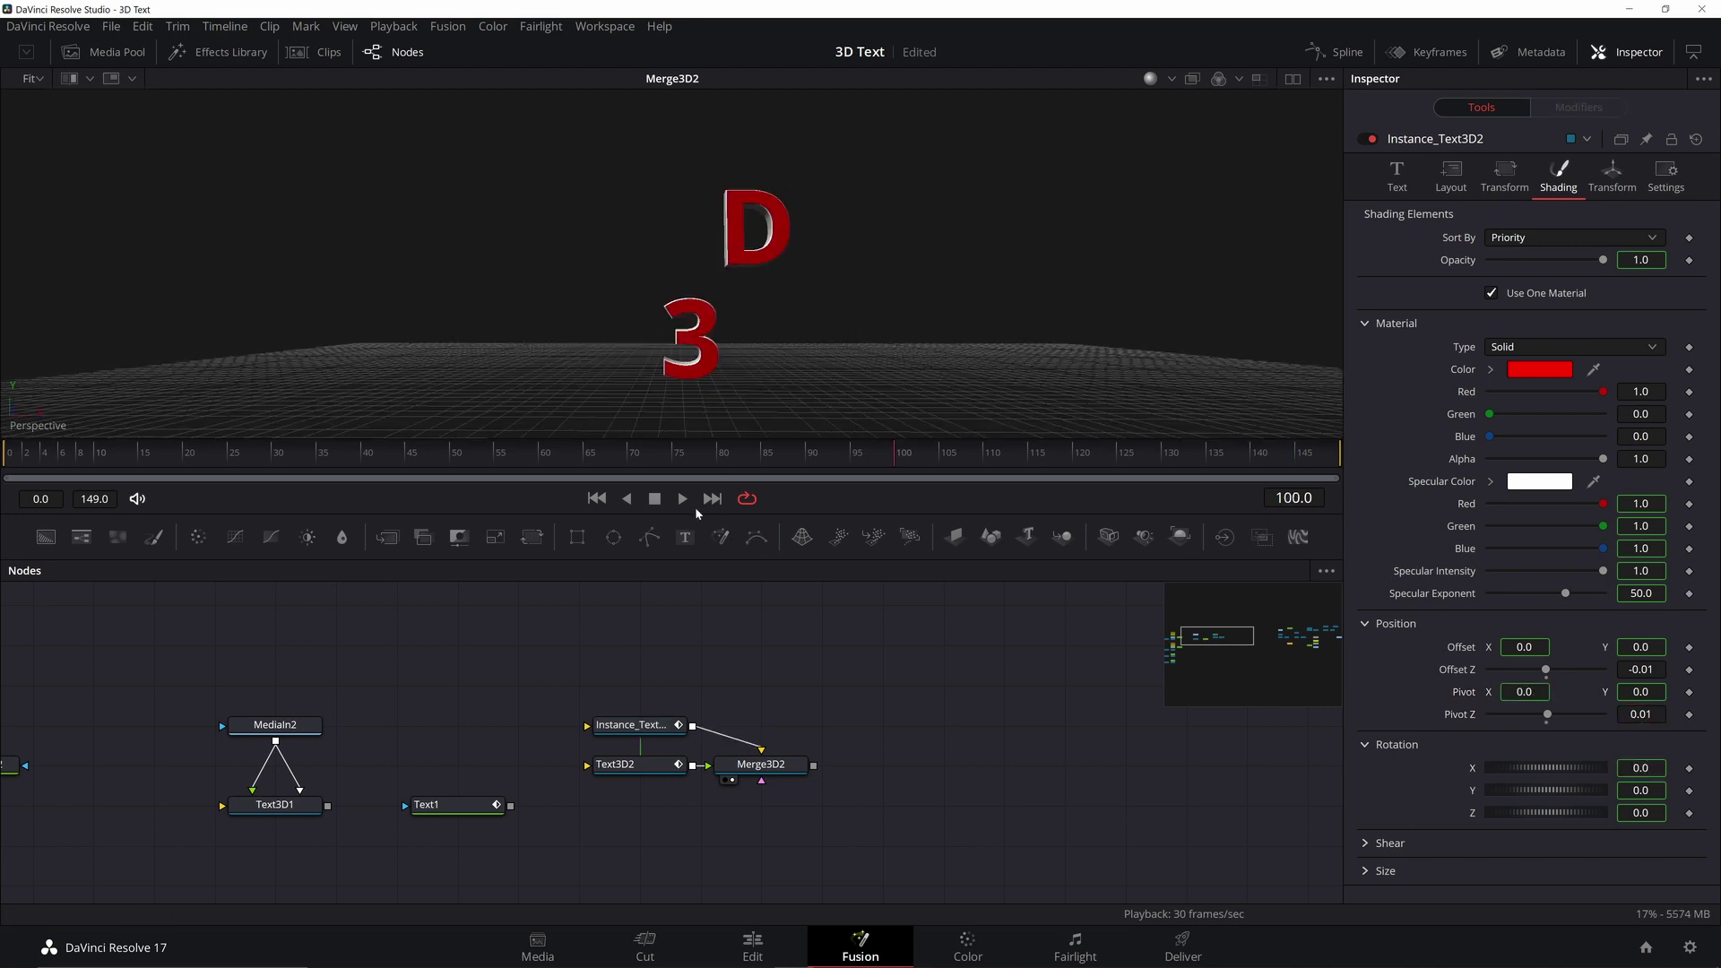
# Step: Play back the merged two-colour text animation, stop it, and return the playhead to frame 0
pyautogui.click(682, 499)
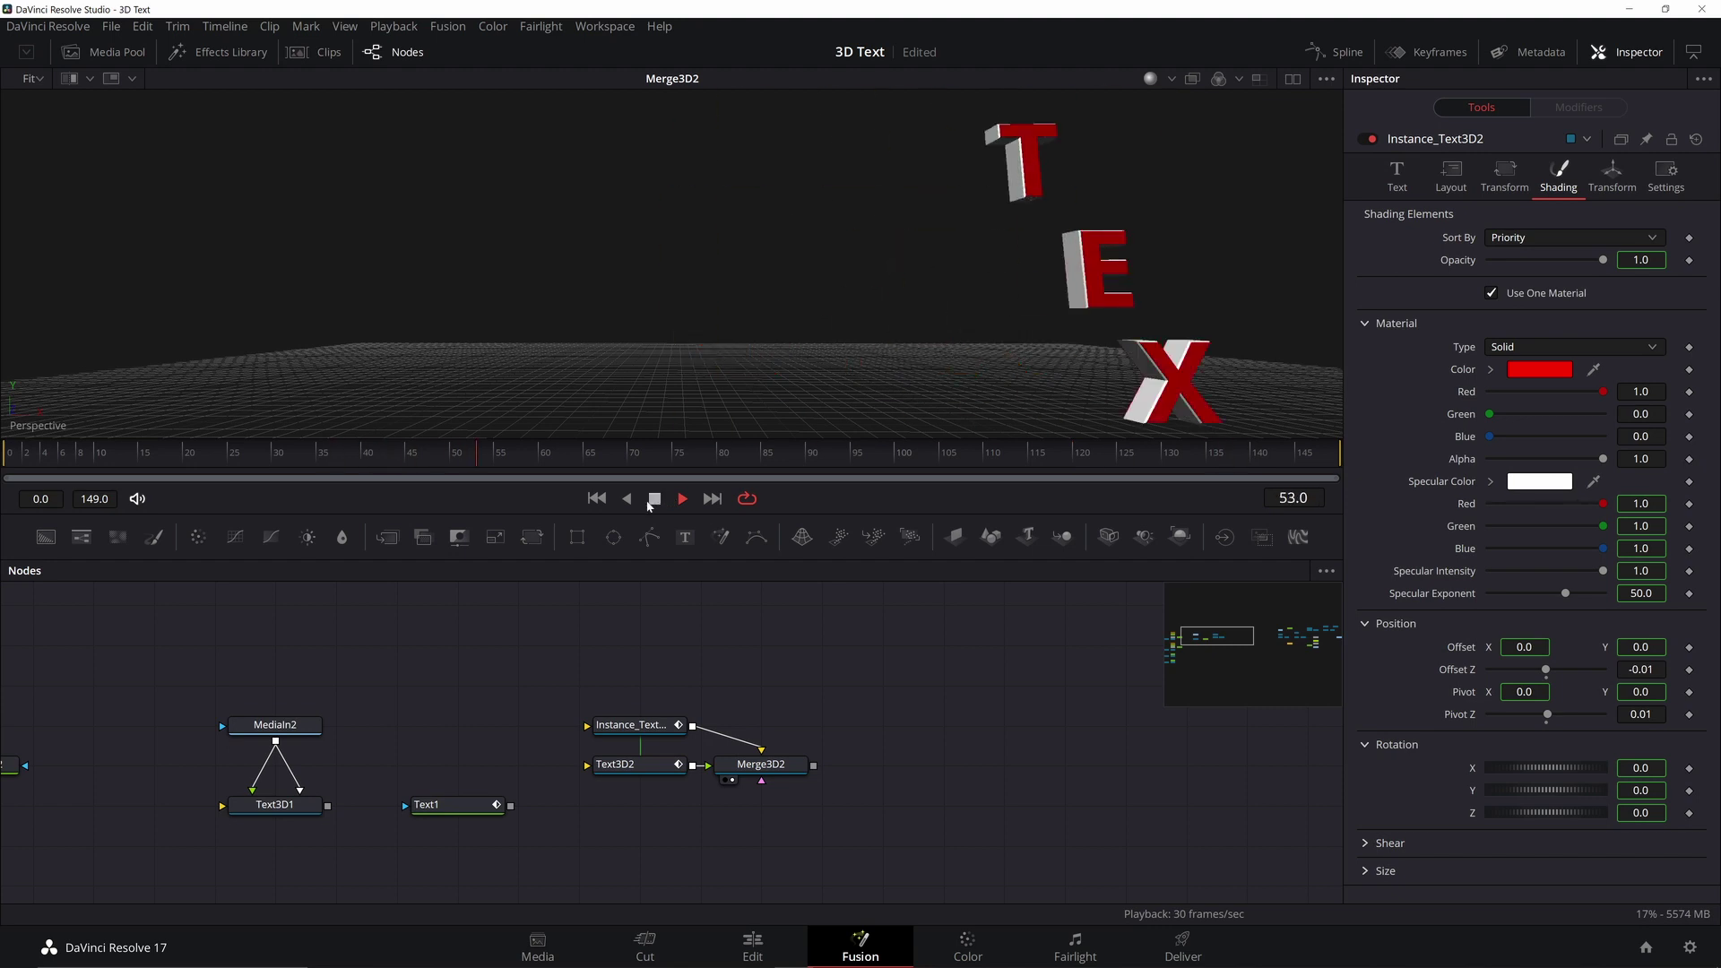
pyautogui.click(652, 501)
pyautogui.moveTo(908, 328); pyautogui.dragTo(712, 270)
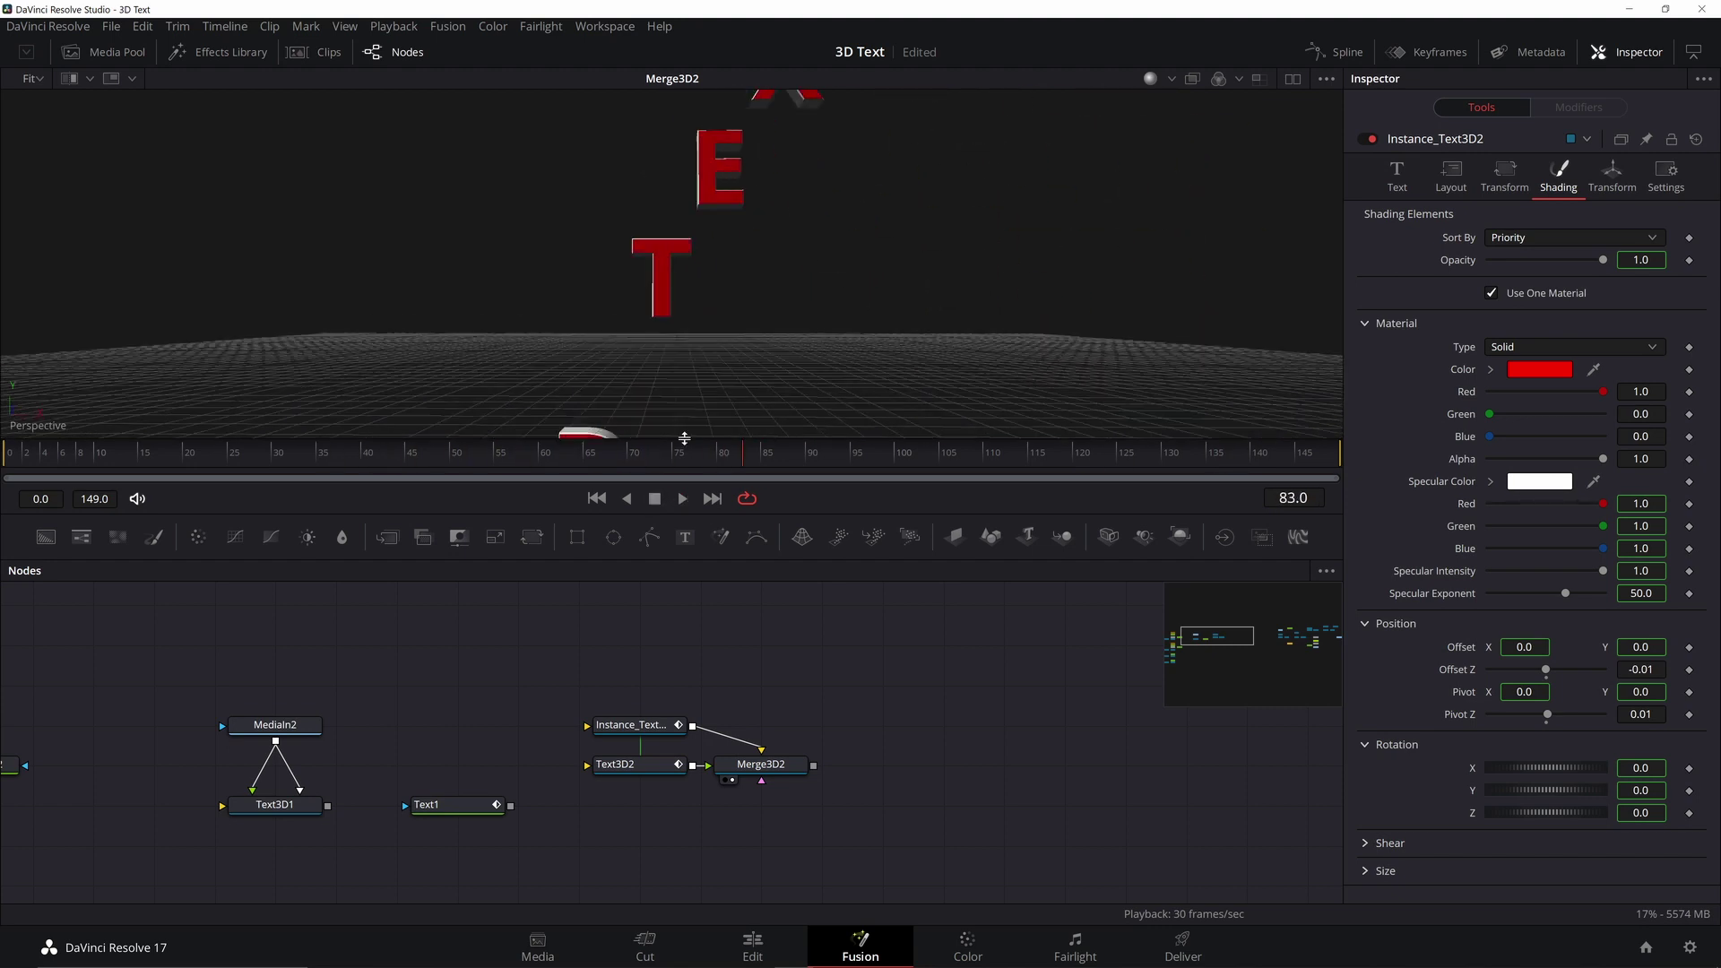
pyautogui.moveTo(684, 451); pyautogui.dragTo(1, 483)
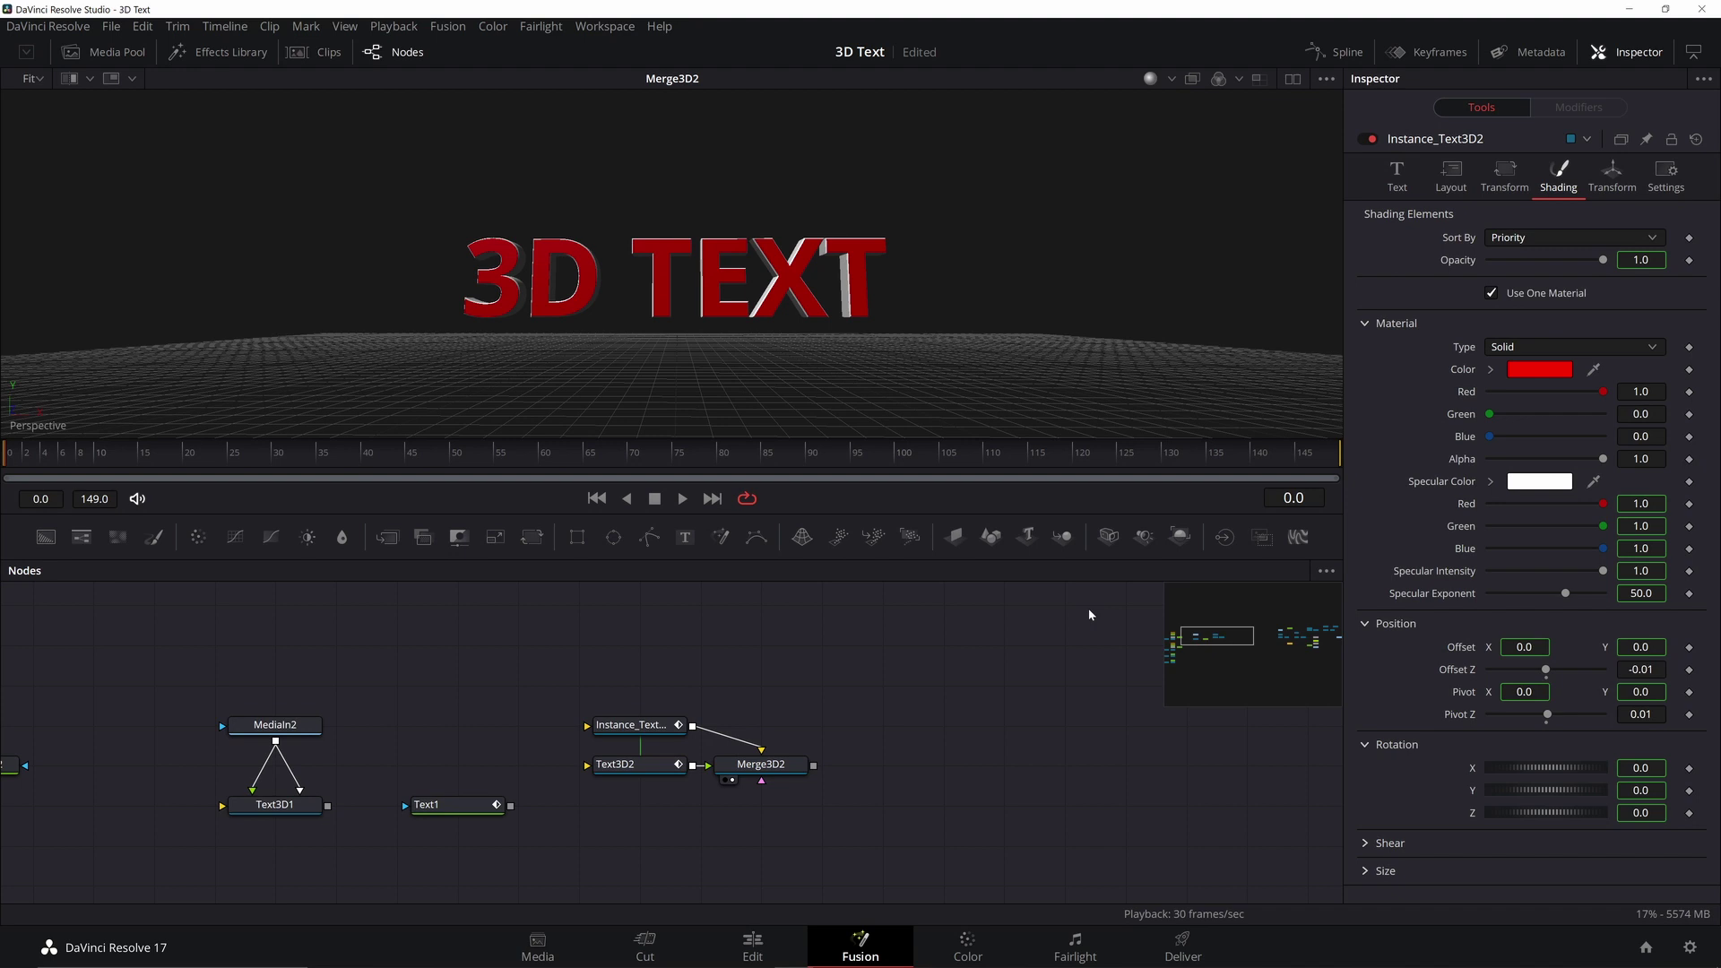
# Step: Set a keyframe at frame 0 on the Y Rotation in the shading position of Text3D2's Follower2 modifier
pyautogui.click(659, 760)
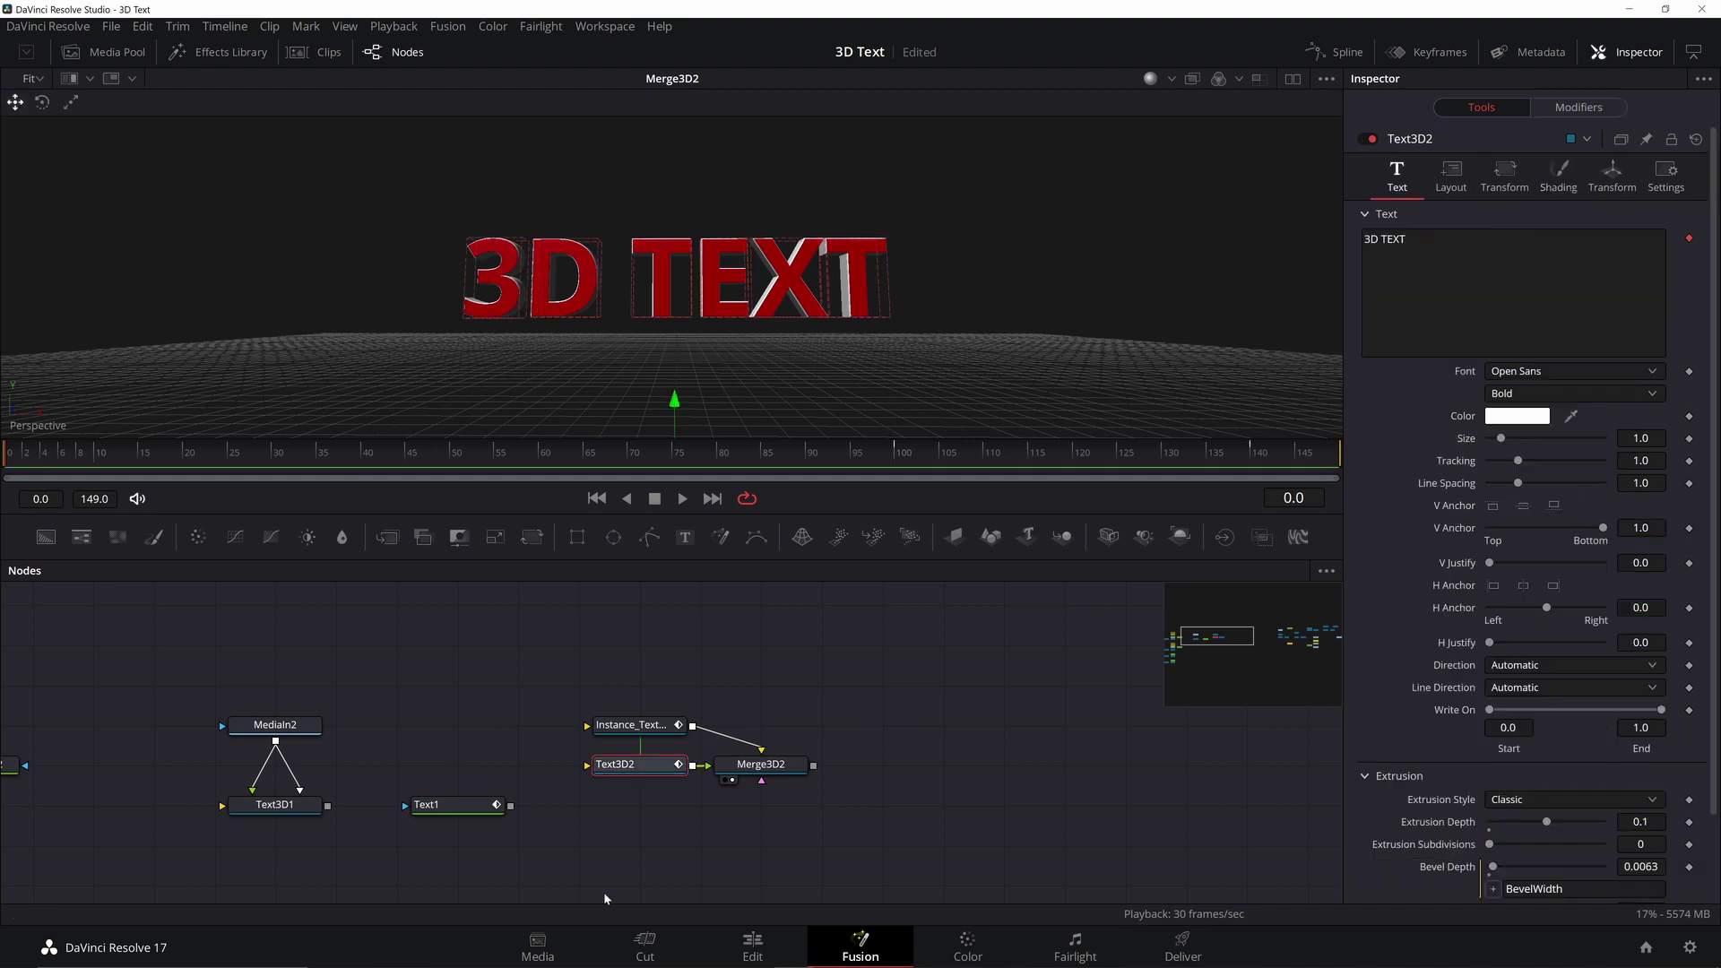
pyautogui.click(1578, 107)
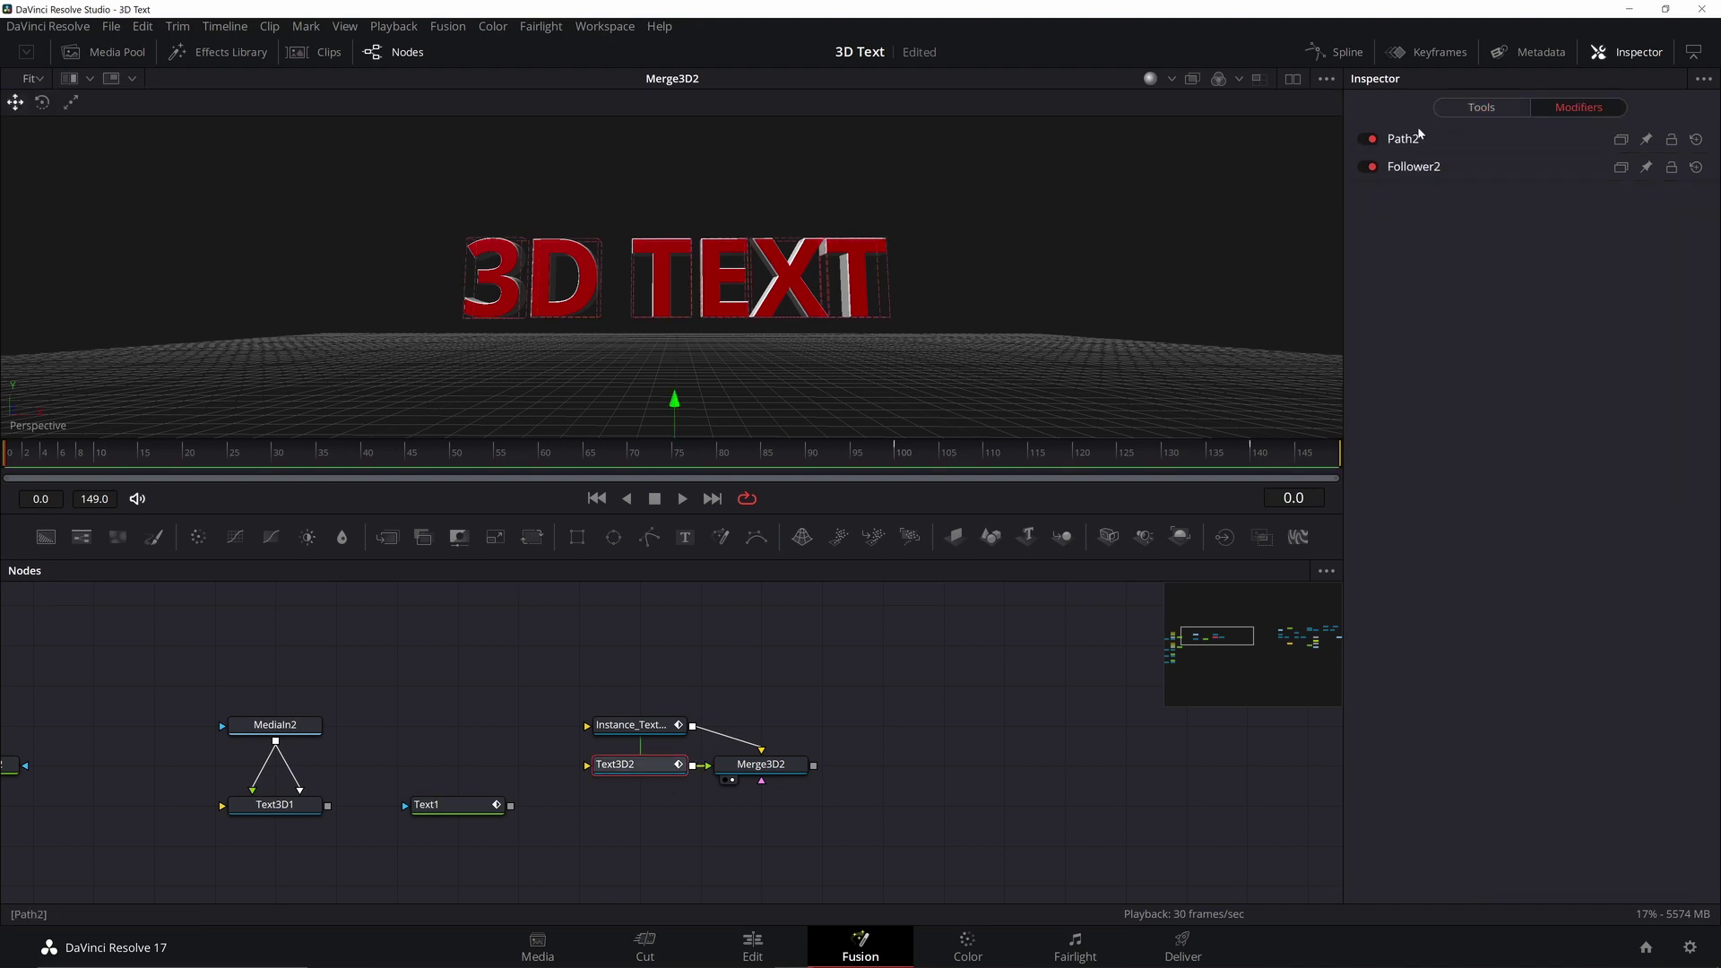
pyautogui.click(1405, 171)
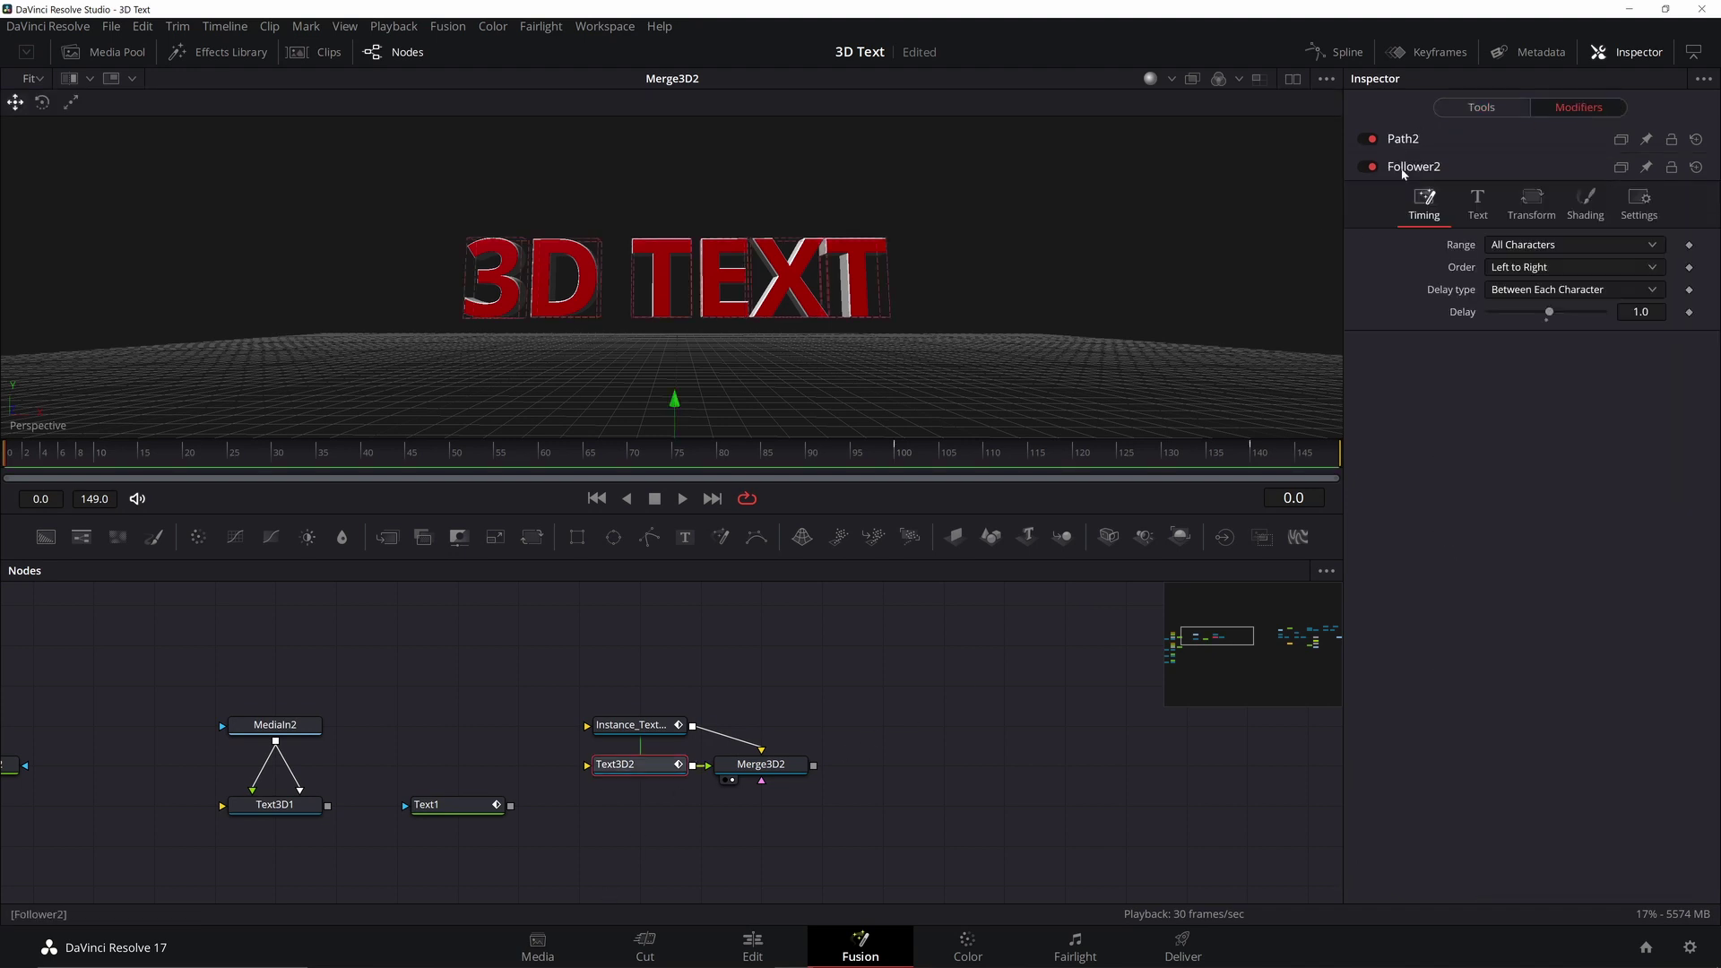
pyautogui.click(1585, 202)
pyautogui.scroll(-3, 1438, 627)
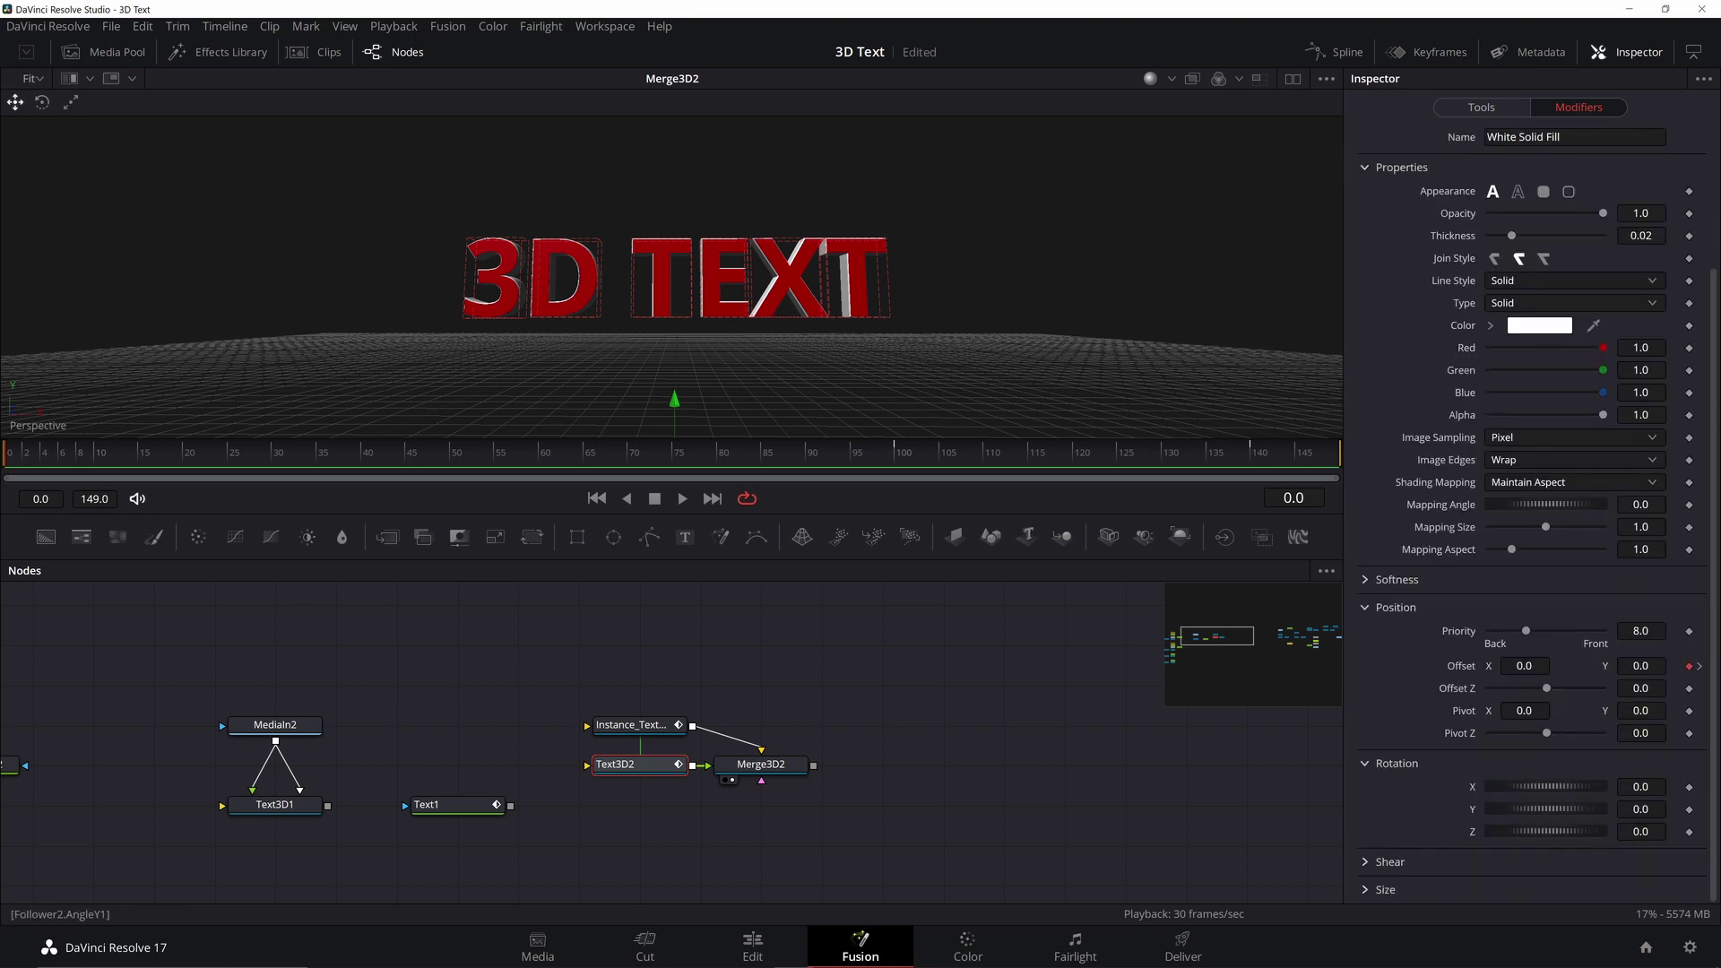
pyautogui.click(1690, 809)
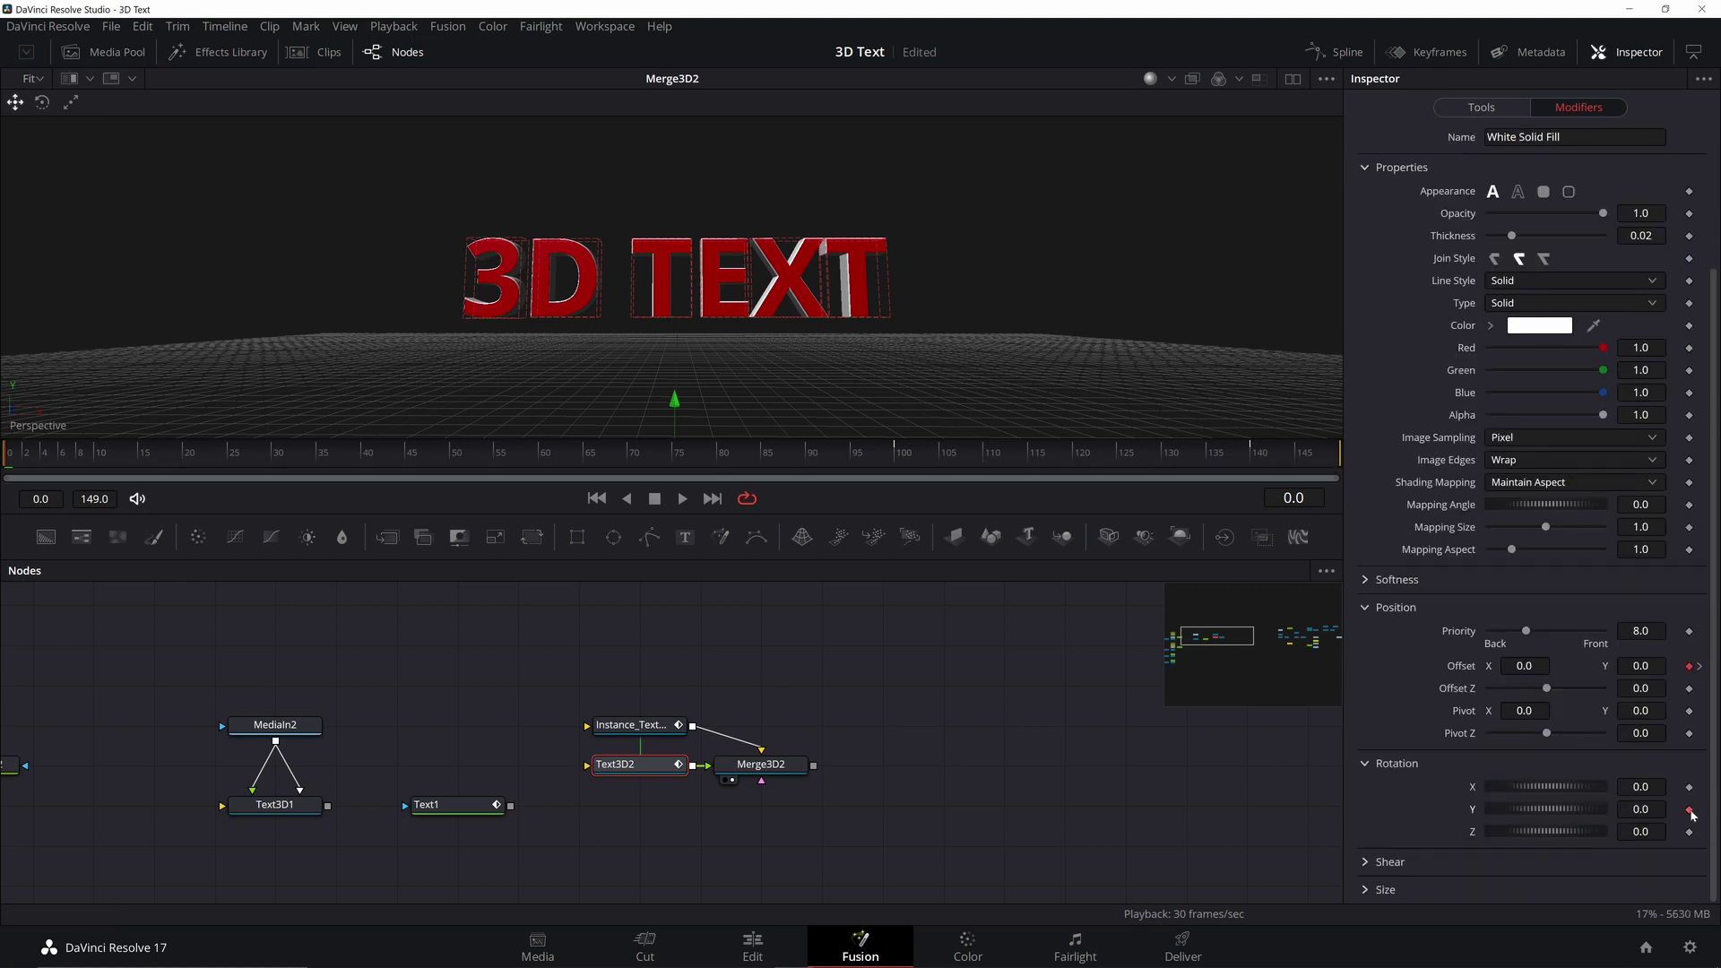
# Step: At frame 100, set Follower2's shading Y Rotation to 1800
pyautogui.moveTo(725, 453); pyautogui.dragTo(894, 454)
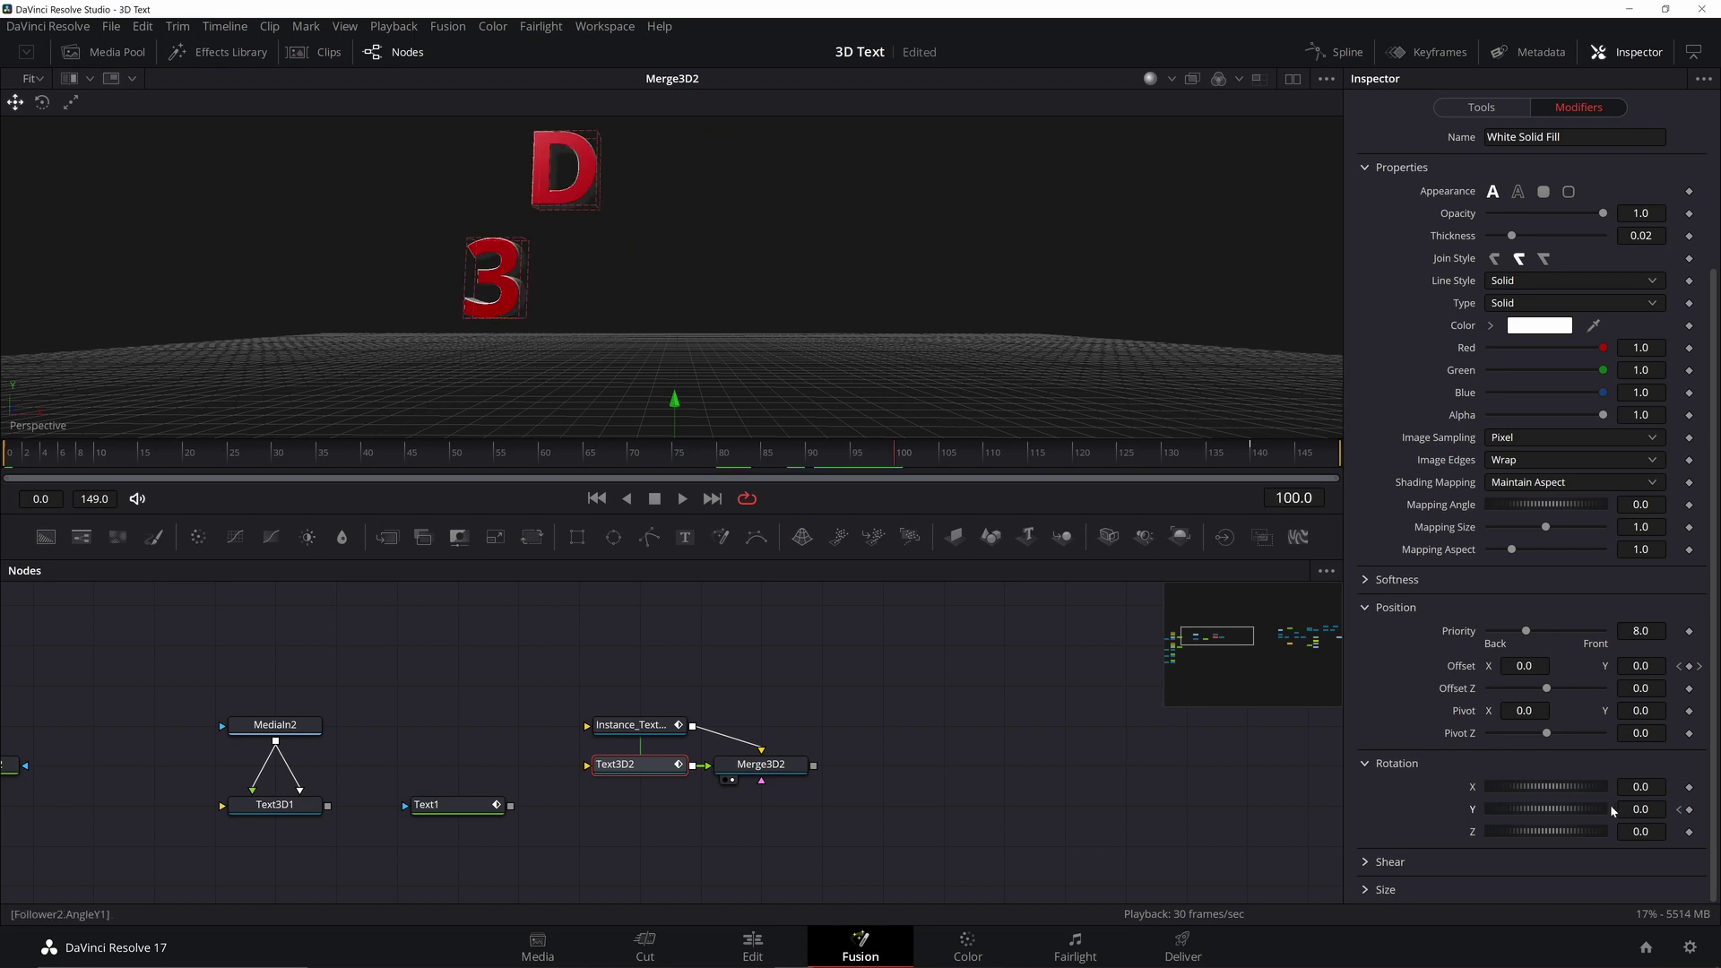
pyautogui.click(1641, 809)
pyautogui.write('1800')
pyautogui.press('Tab')
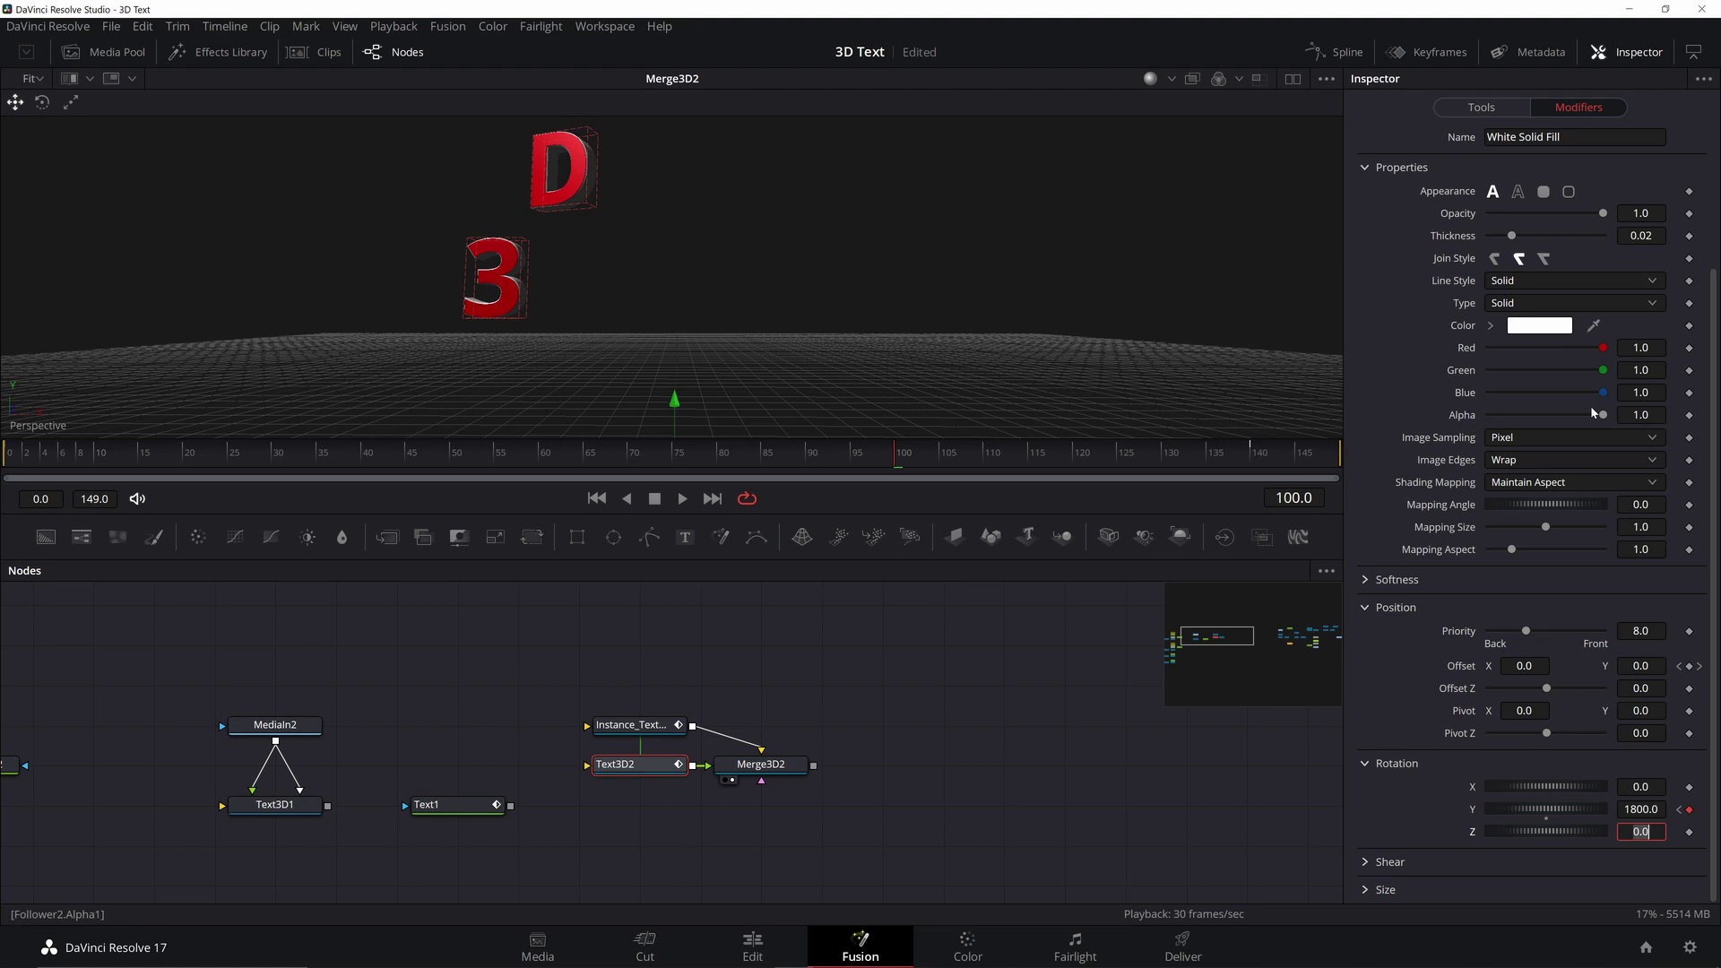
# Step: Set Path2's Z Rotation to 360 at frame 100 and play back the animated text
pyautogui.scroll(3, 1496, 291)
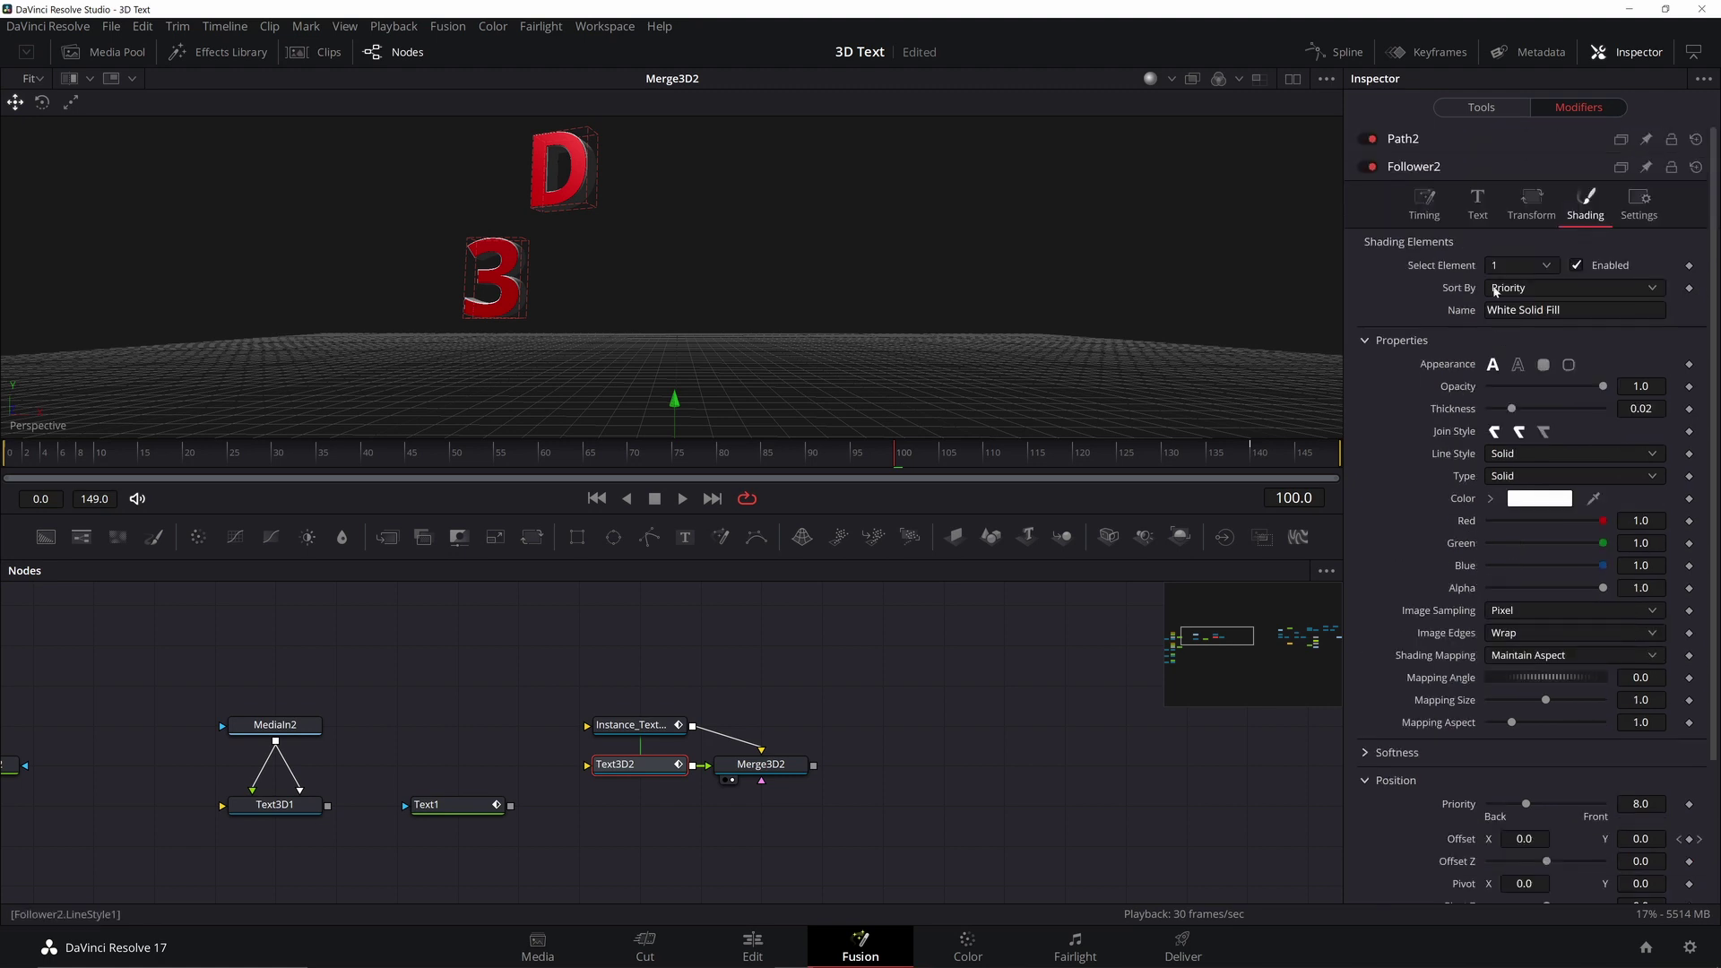
pyautogui.click(1403, 139)
pyautogui.click(1641, 329)
pyautogui.write('3')
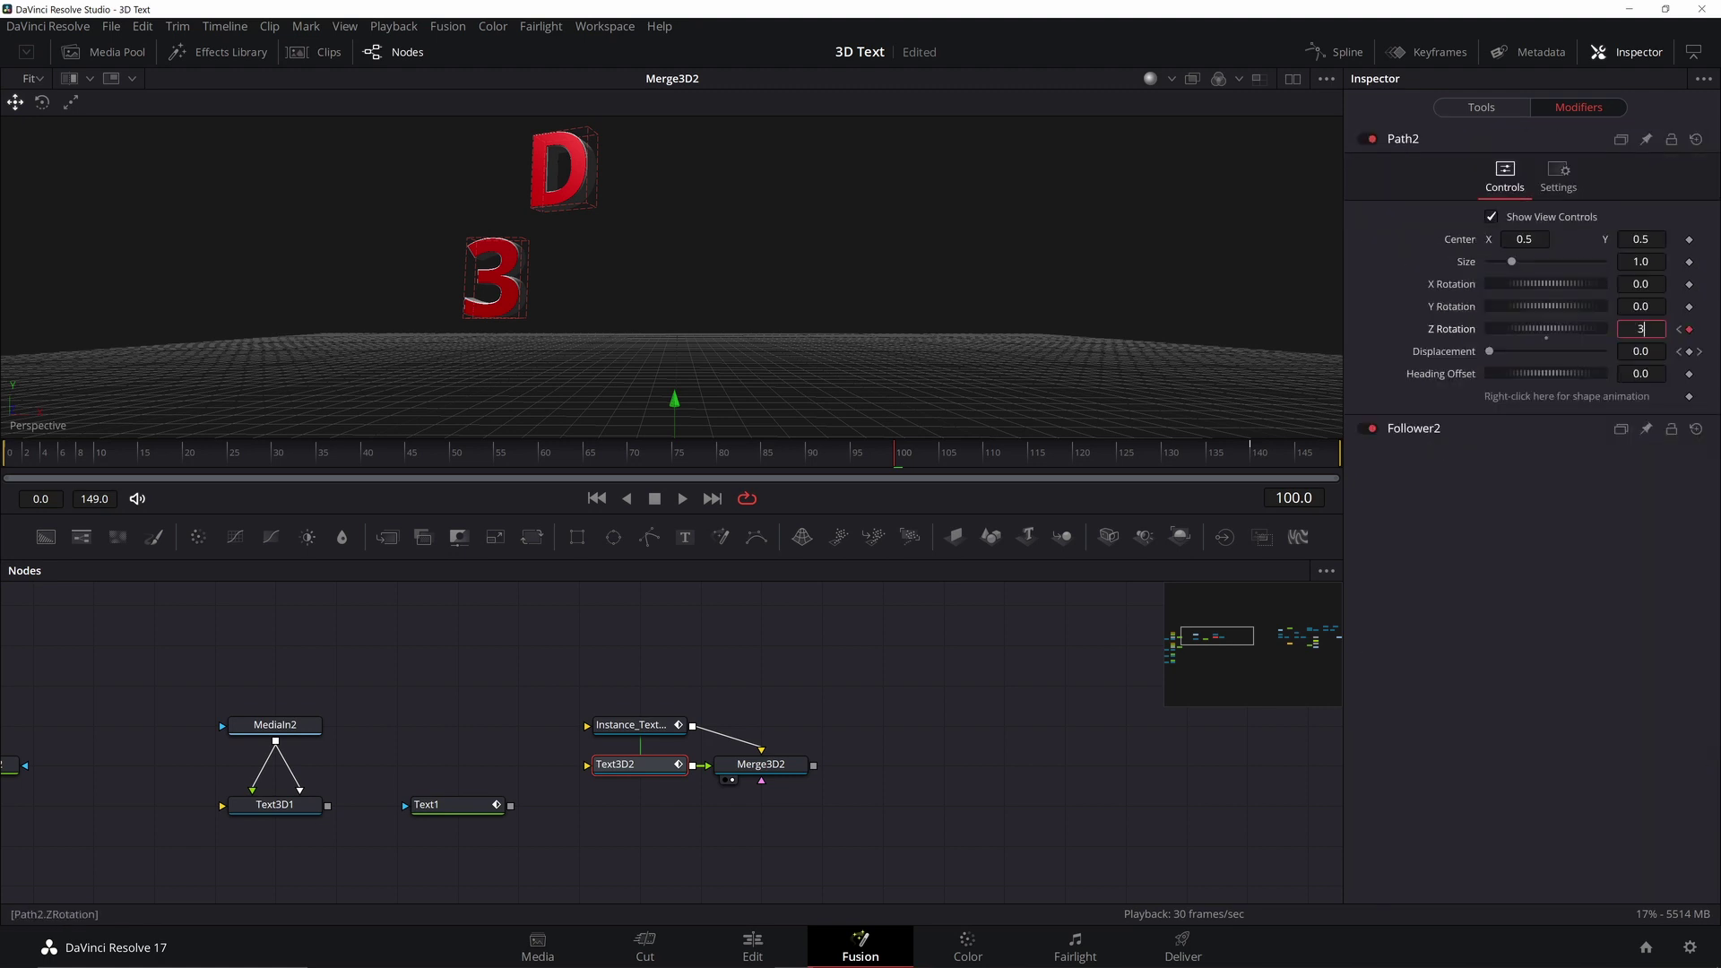
pyautogui.write('60')
pyautogui.press('Return')
pyautogui.press('space')
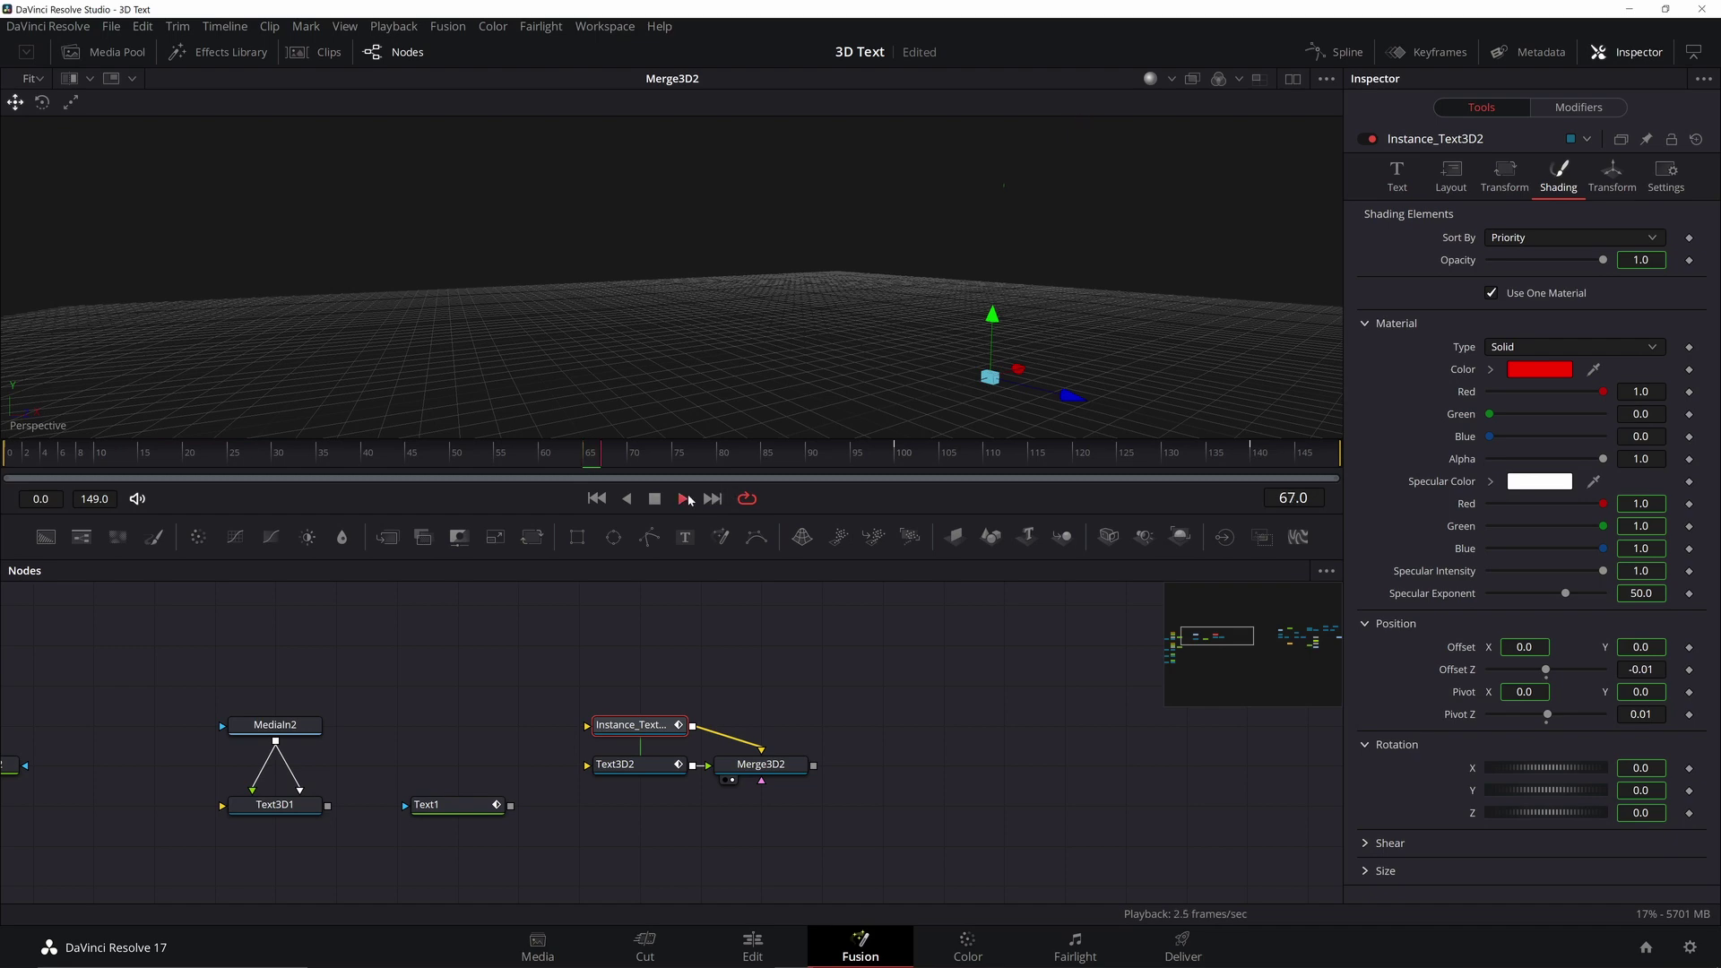
pyautogui.click(682, 498)
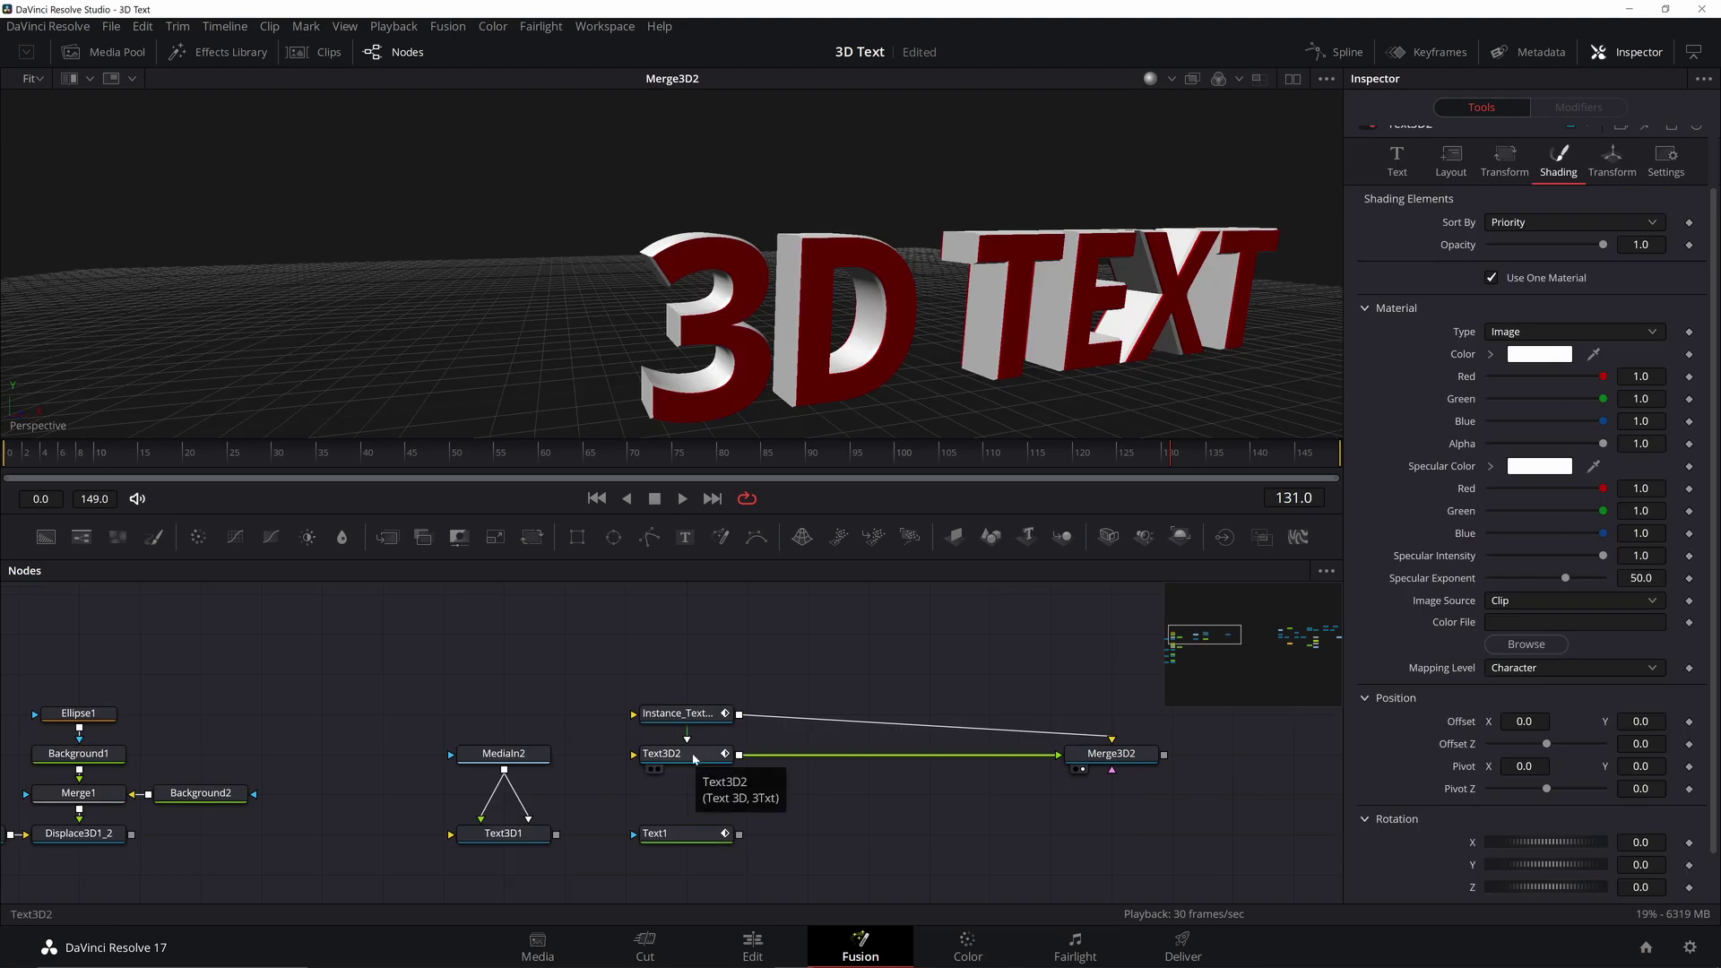
# Step: Add the Chrome shader from the Fusion shader templates to the node graph near Text3D2
pyautogui.moveTo(761, 691); pyautogui.dragTo(821, 739)
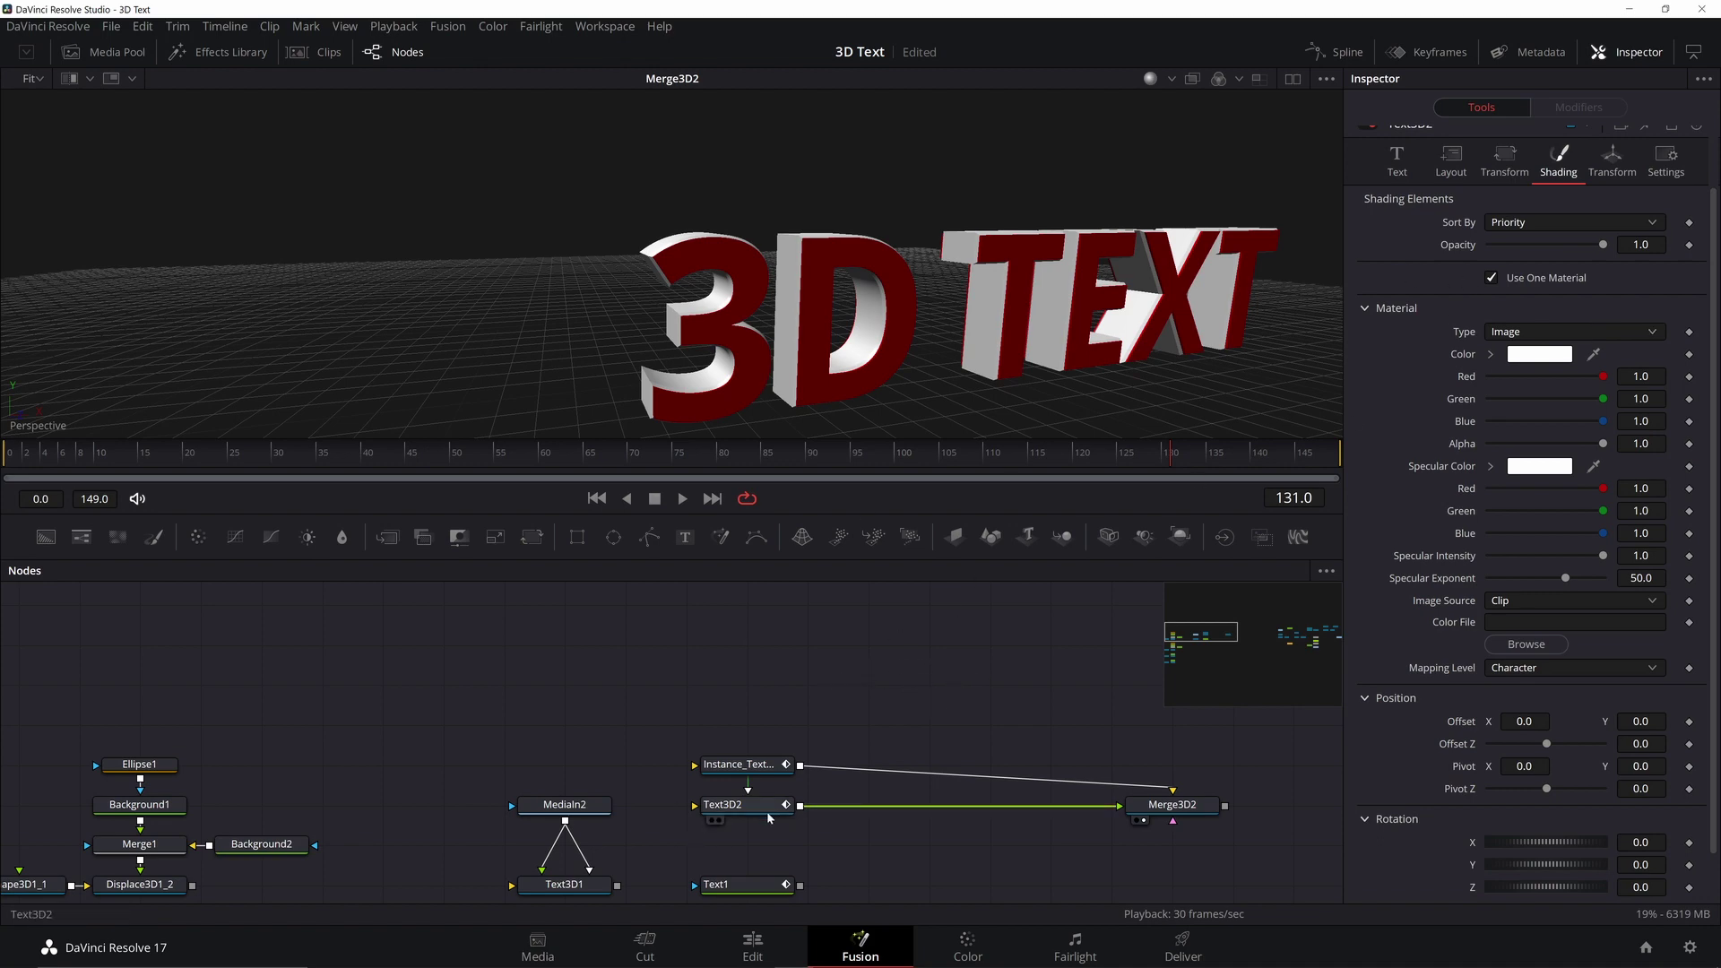
pyautogui.moveTo(805, 636); pyautogui.dragTo(735, 652)
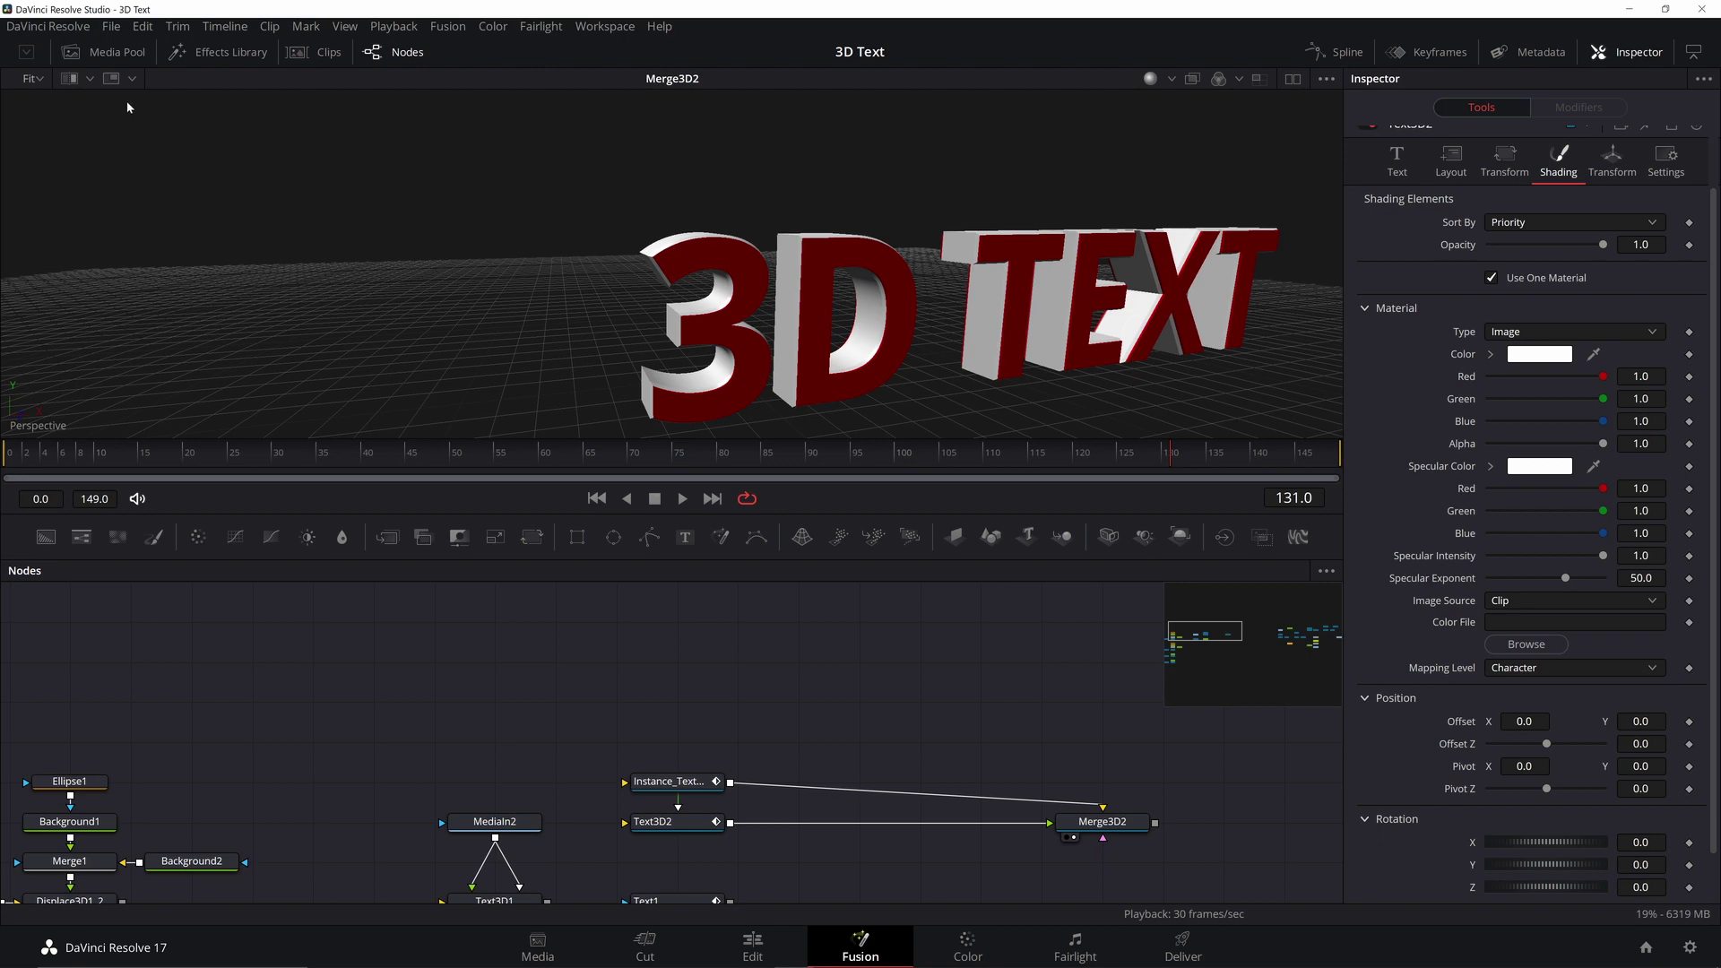
pyautogui.click(219, 51)
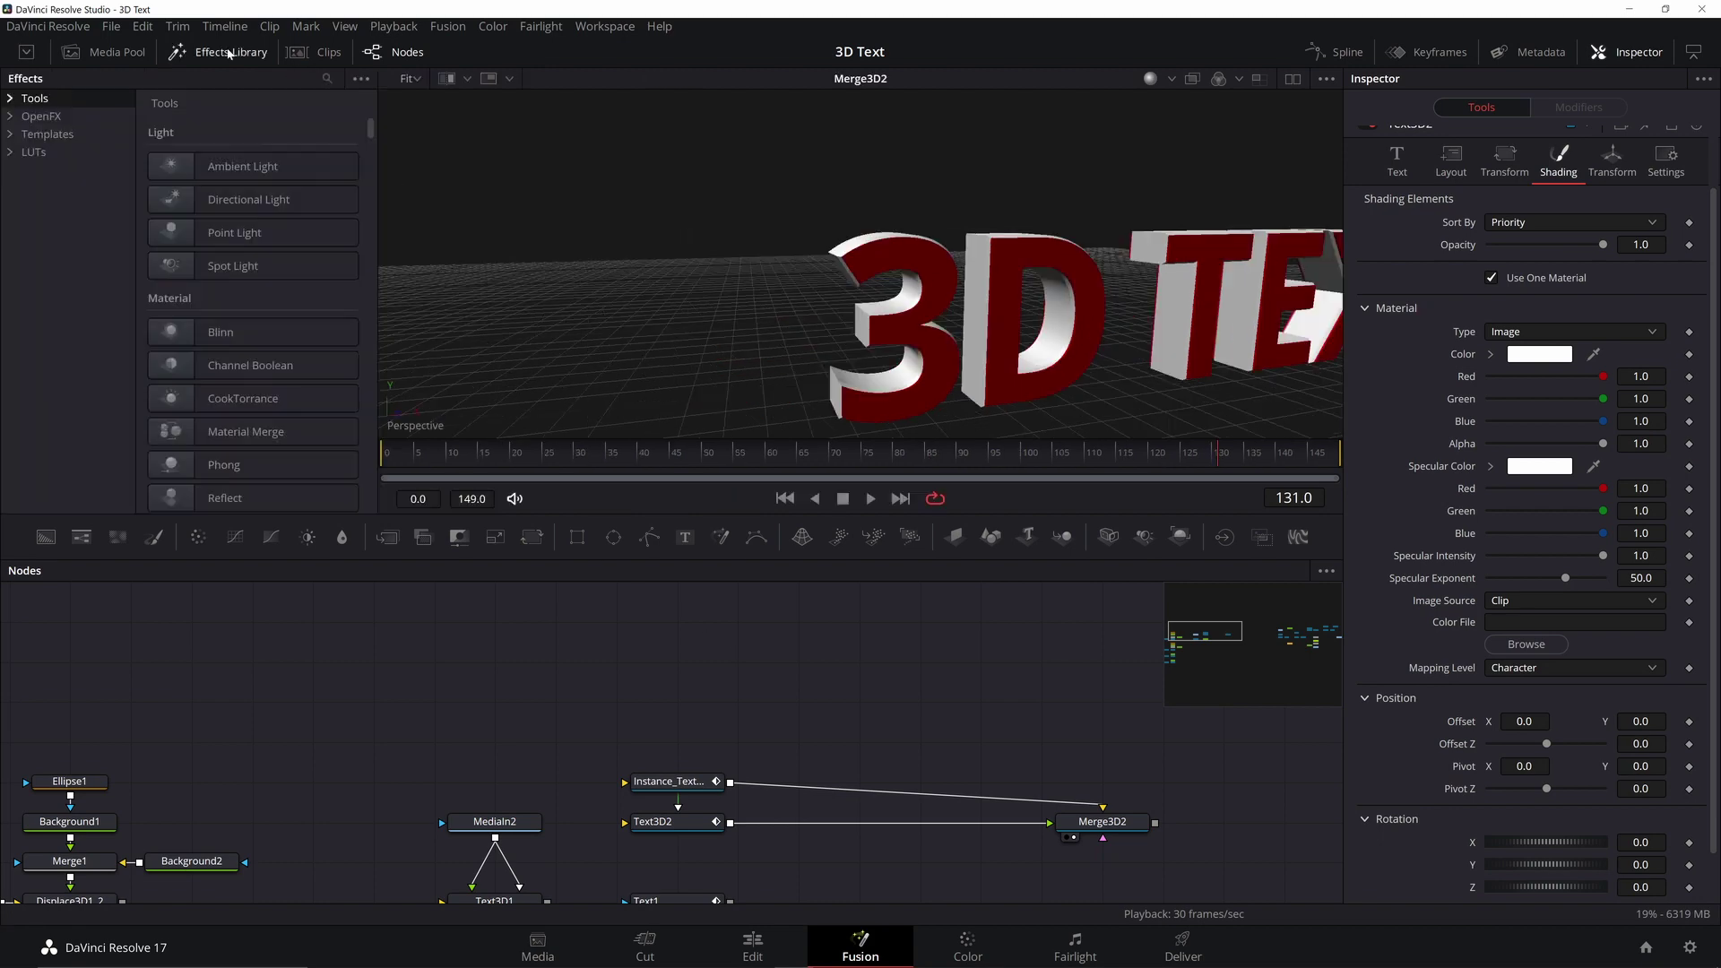
pyautogui.click(11, 134)
pyautogui.click(28, 170)
pyautogui.click(76, 334)
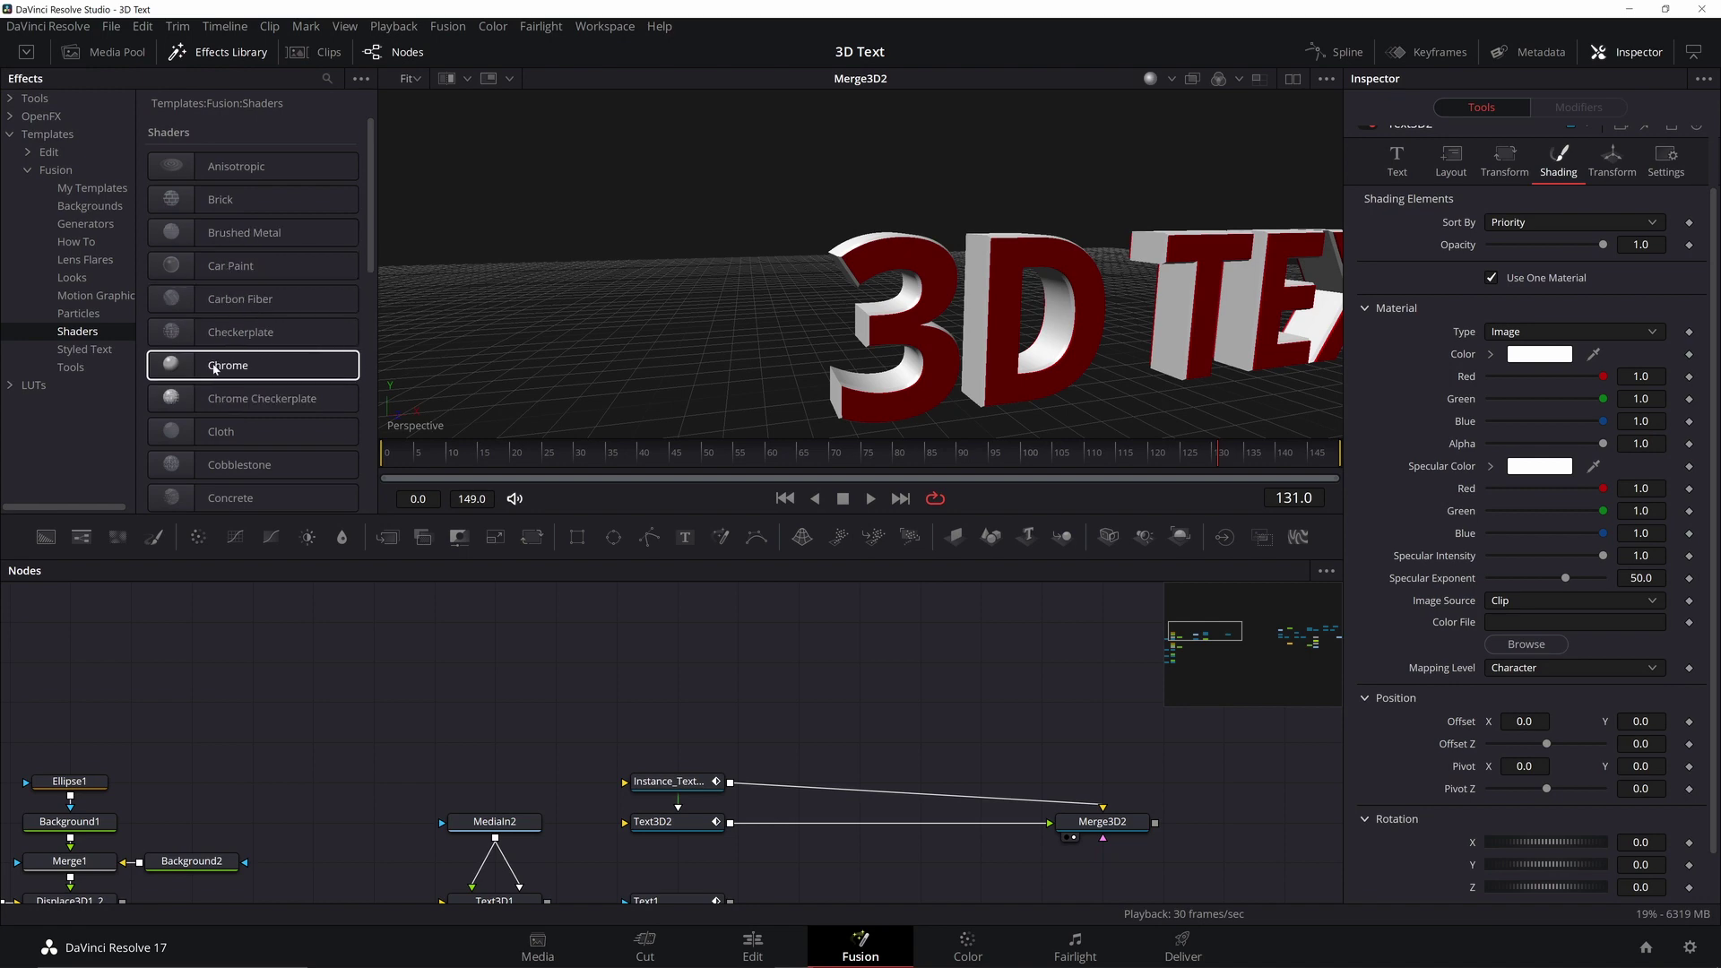
pyautogui.moveTo(215, 367); pyautogui.dragTo(905, 758)
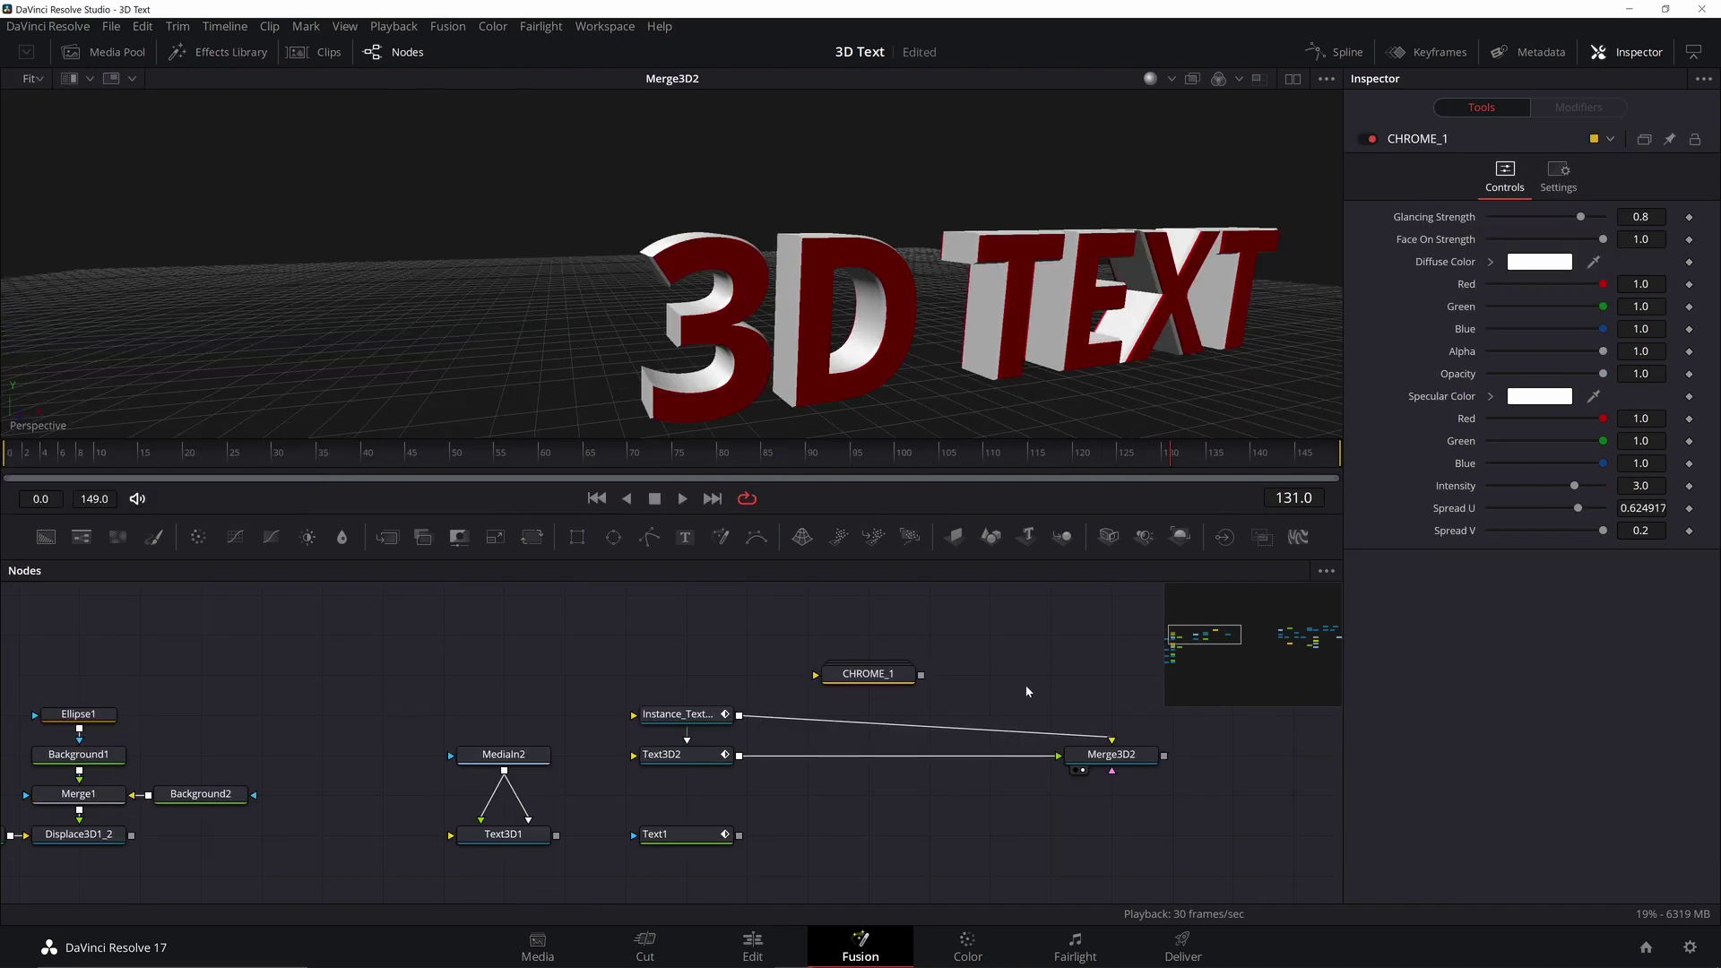
# Step: Insert a Replace Material 3D node between Text3D2 and Merge3D2 and connect the CHROME_1 shader to its material input
pyautogui.moveTo(1025, 685); pyautogui.dragTo(931, 690)
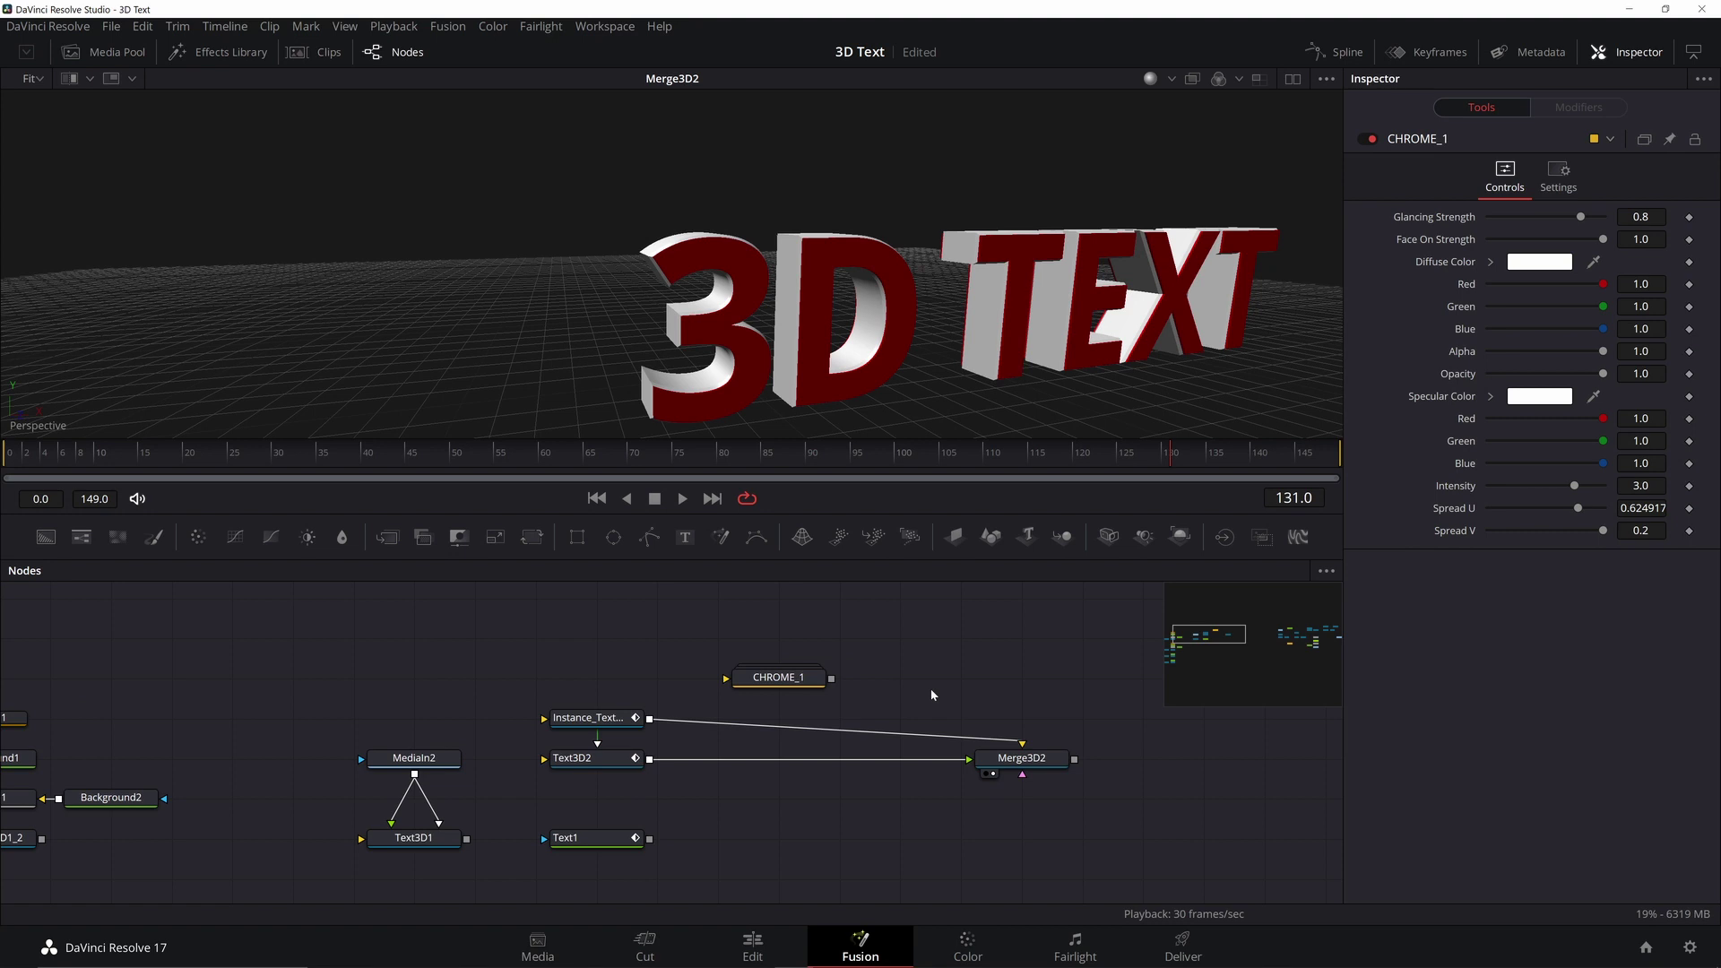
pyautogui.hotkey('shift', 'space')
pyautogui.write('repl')
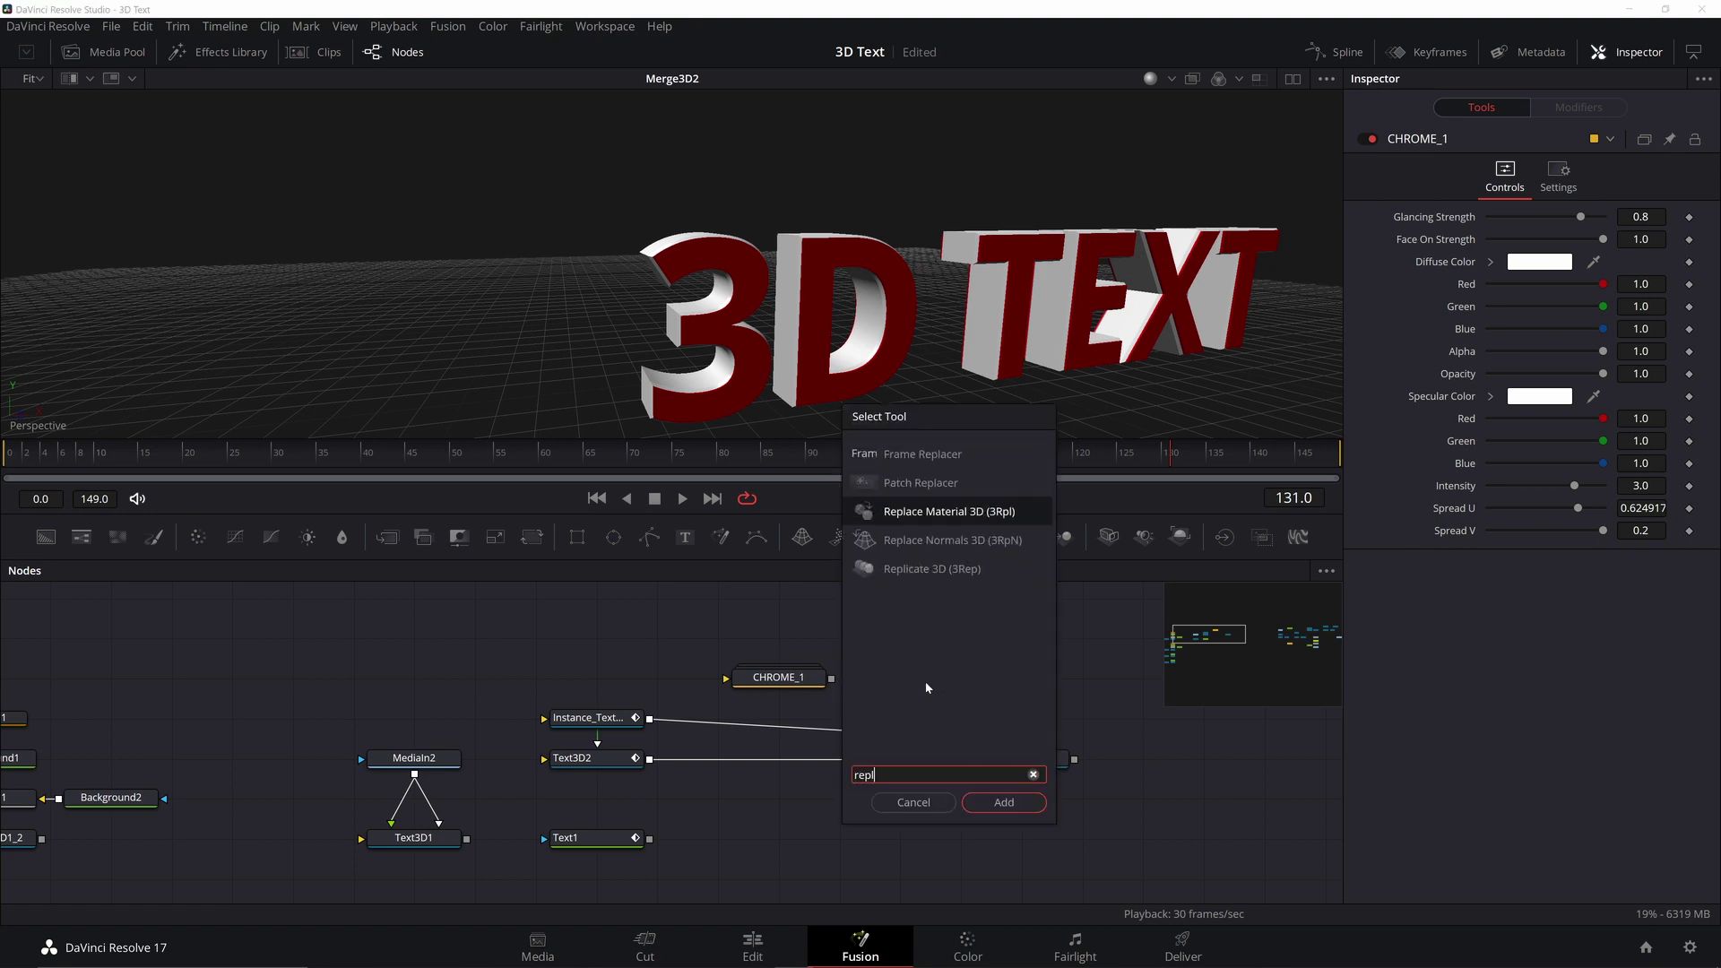
pyautogui.doubleClick(974, 512)
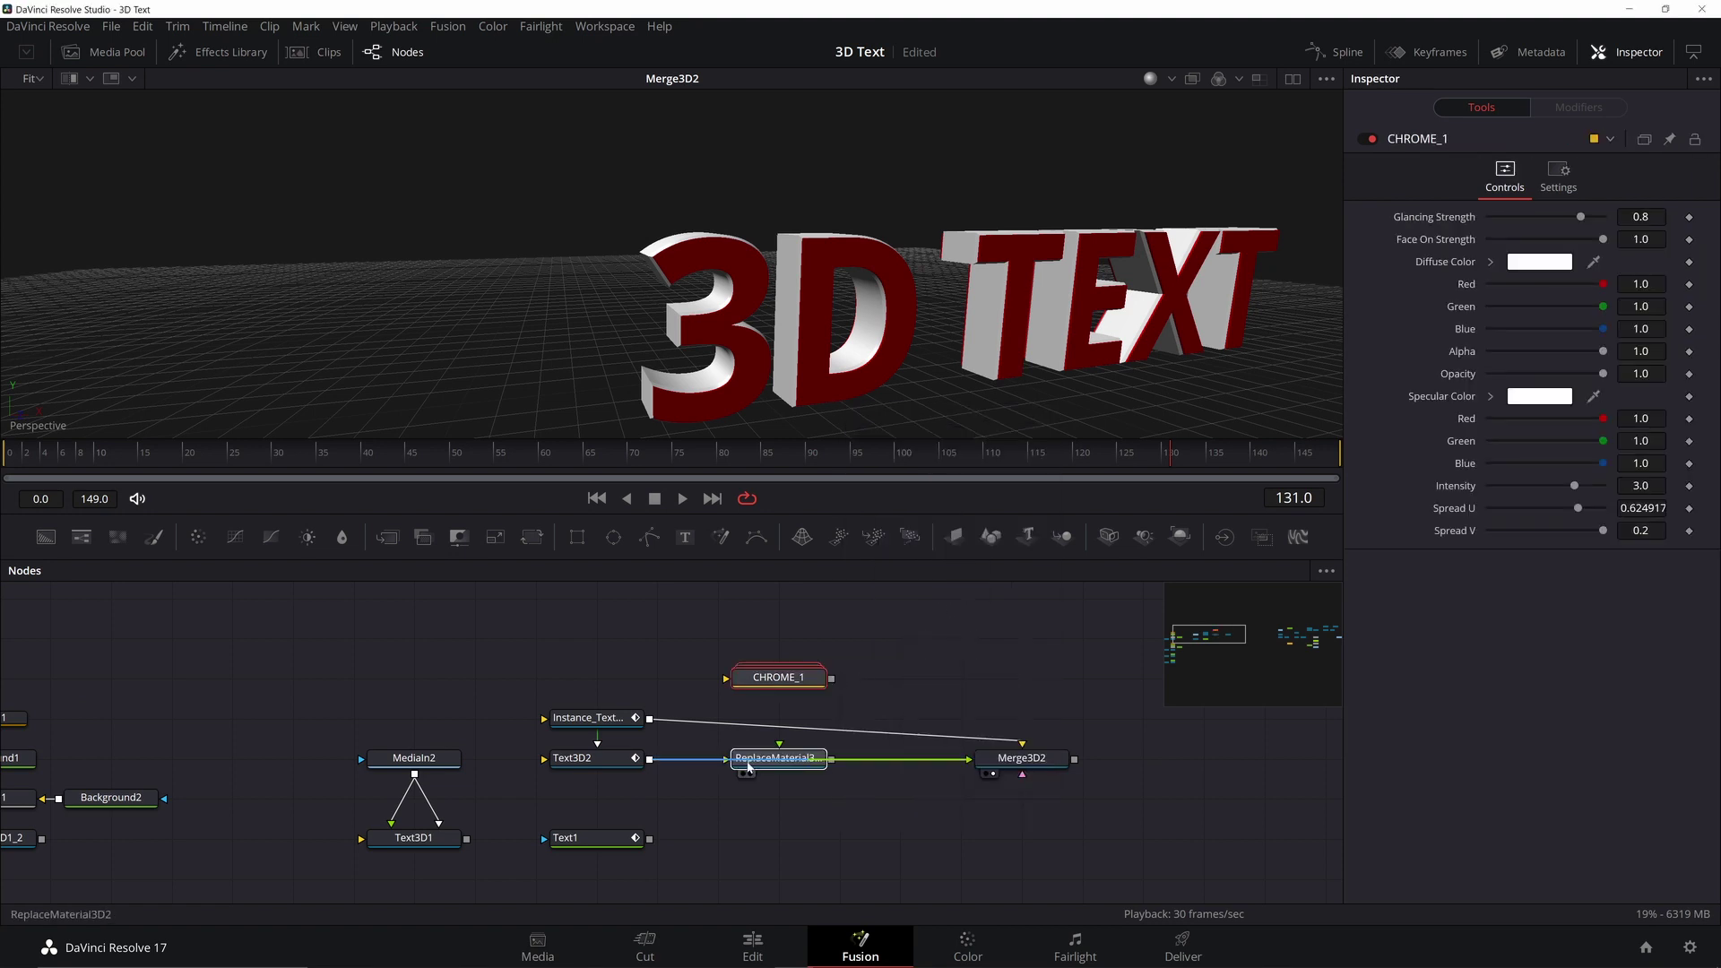
pyautogui.click(743, 767)
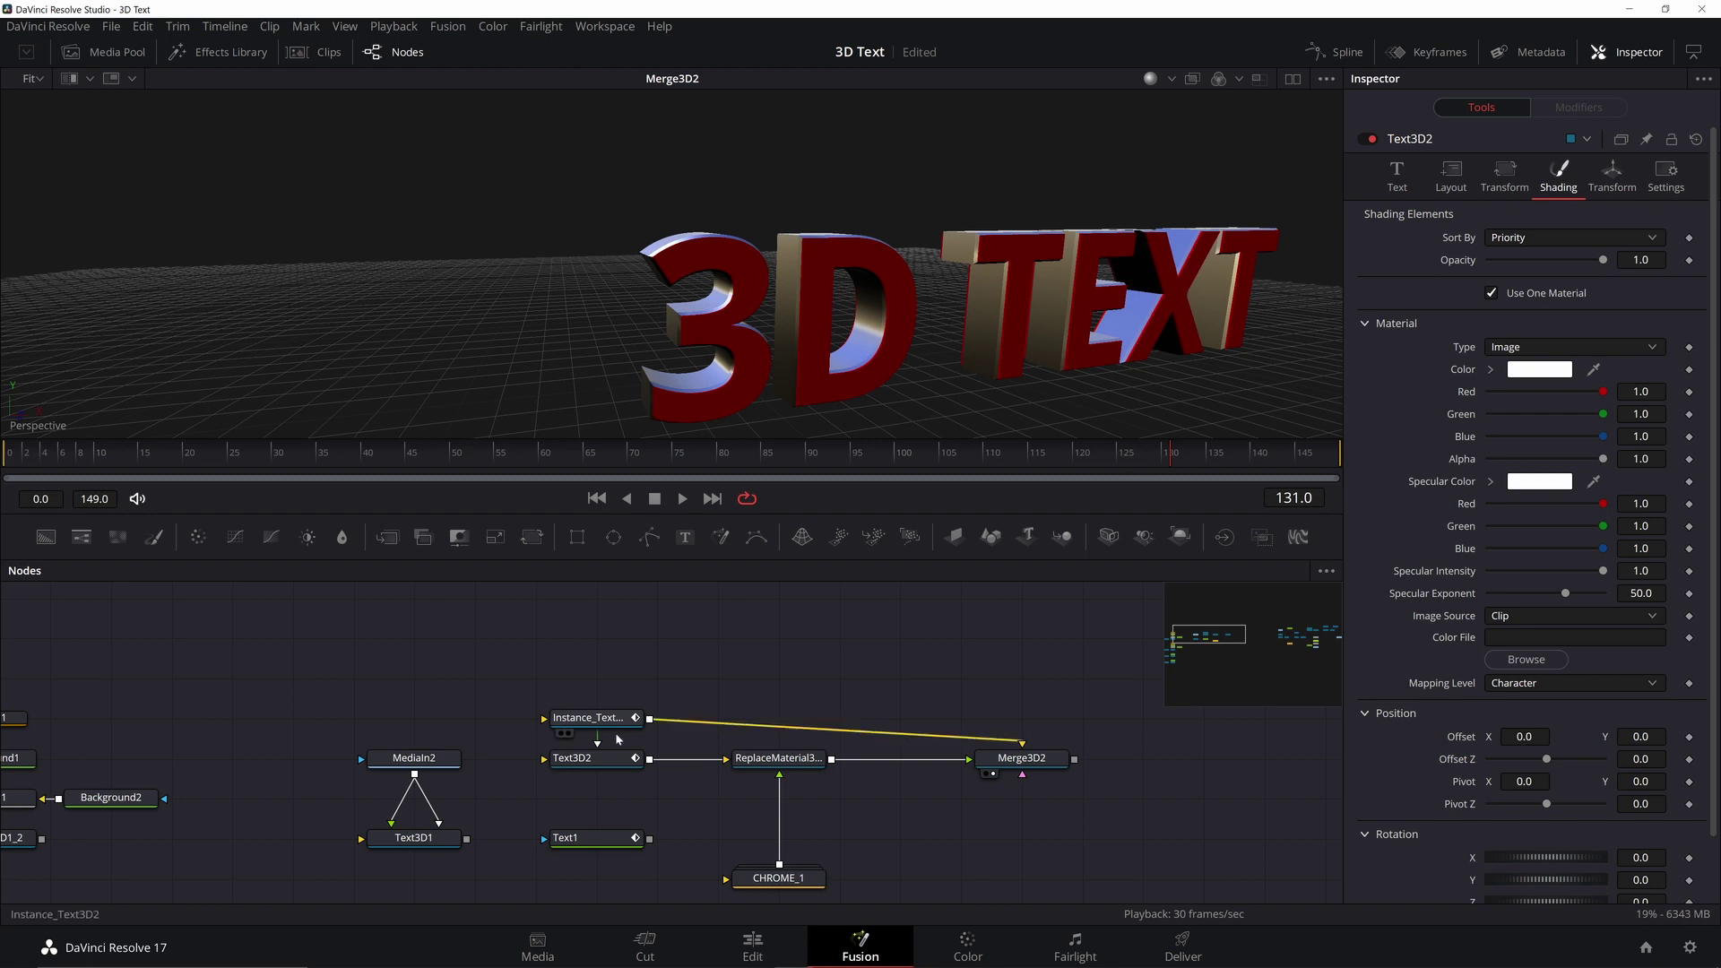
pyautogui.click(600, 763)
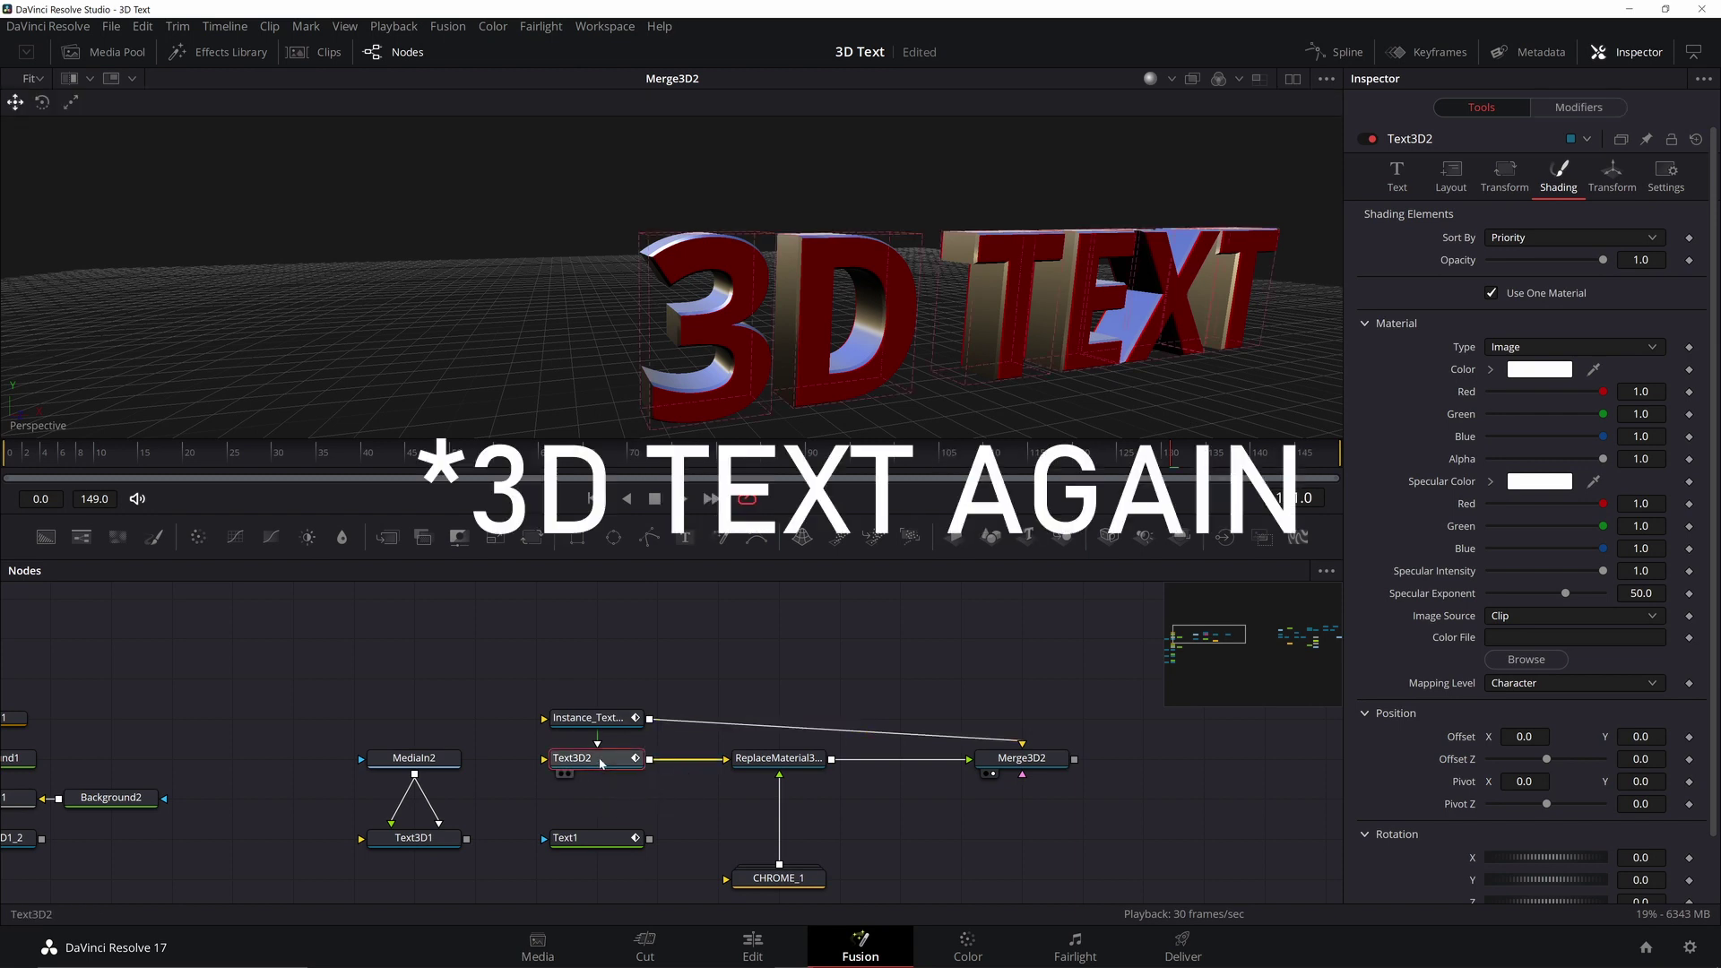
pyautogui.moveTo(1603, 392); pyautogui.dragTo(1653, 431)
pyautogui.moveTo(789, 758); pyautogui.dragTo(919, 230)
pyautogui.moveTo(1040, 760); pyautogui.dragTo(806, 211)
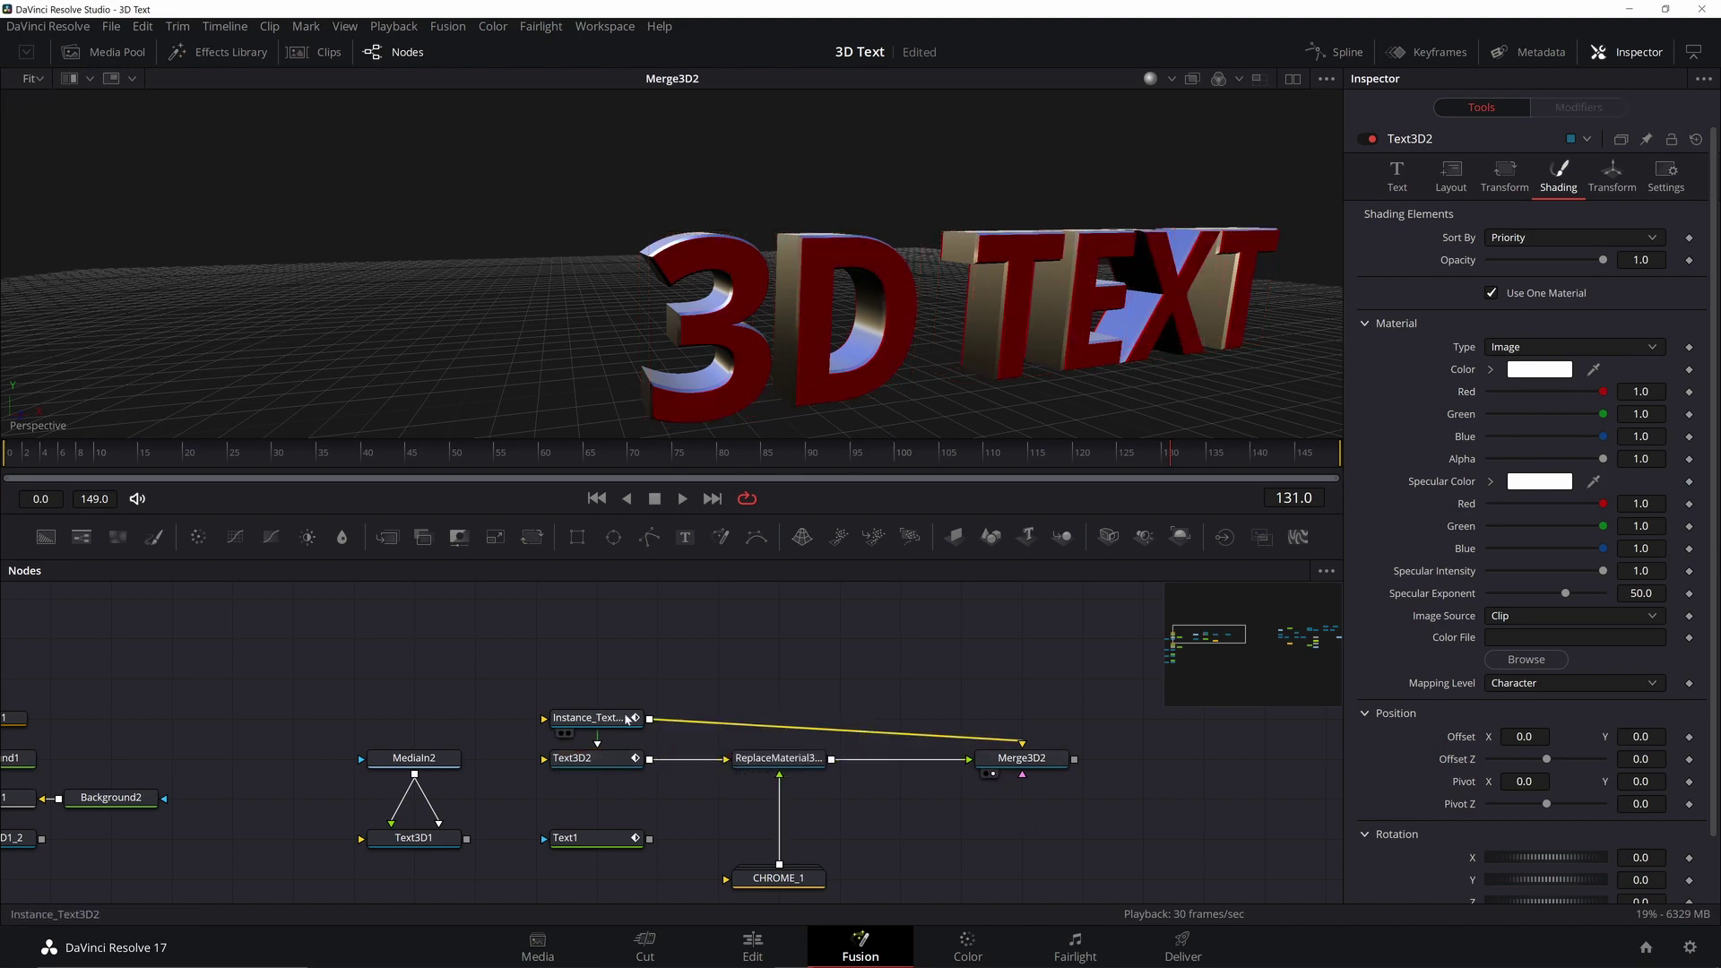
# Step: Deinstance the material Type of Instance_Text3D2 and set its Image Source to Tool
pyautogui.click(590, 717)
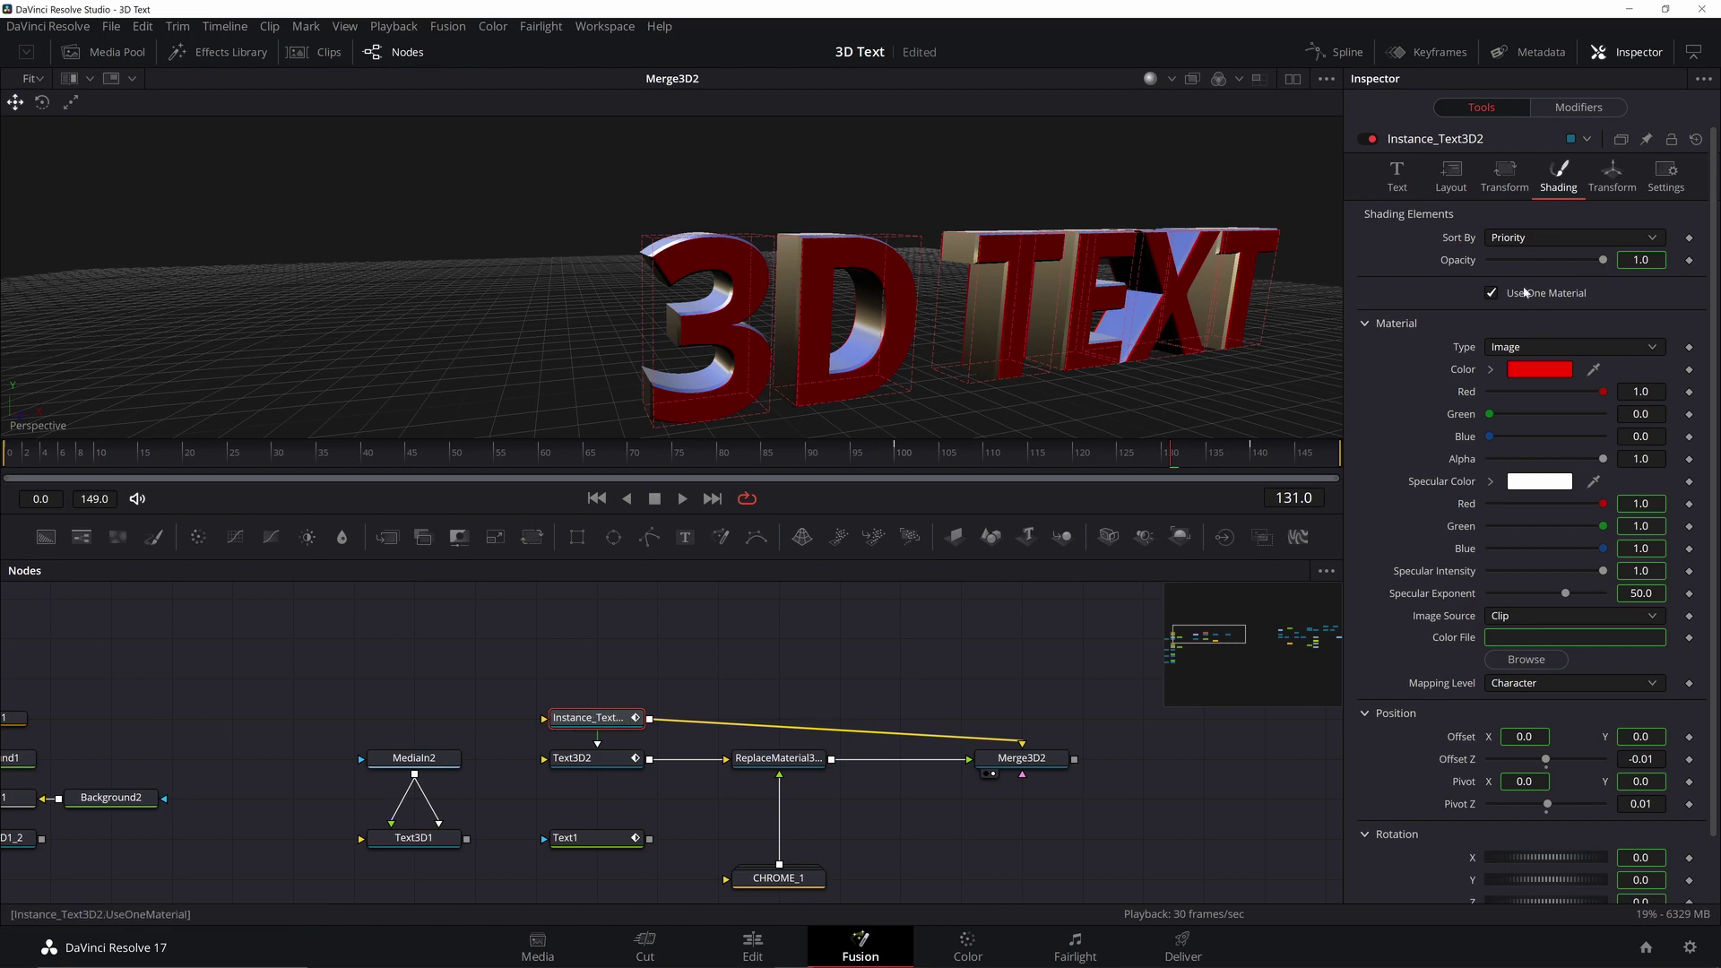
pyautogui.rightClick(1471, 349)
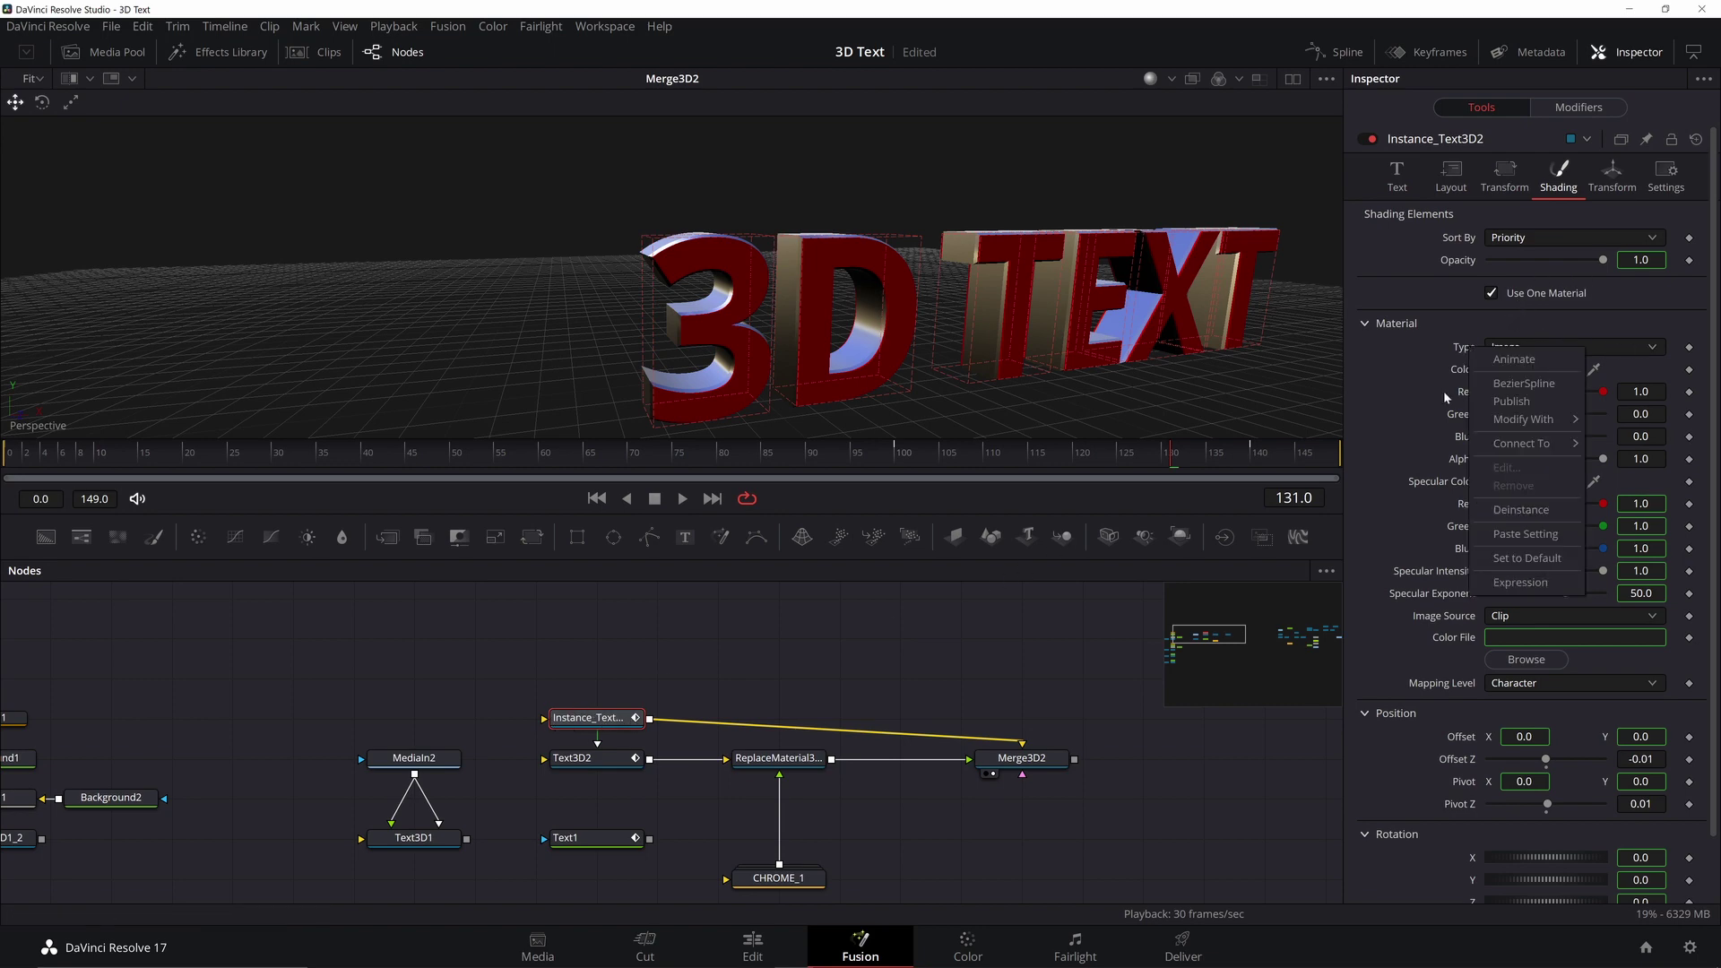
pyautogui.click(1516, 510)
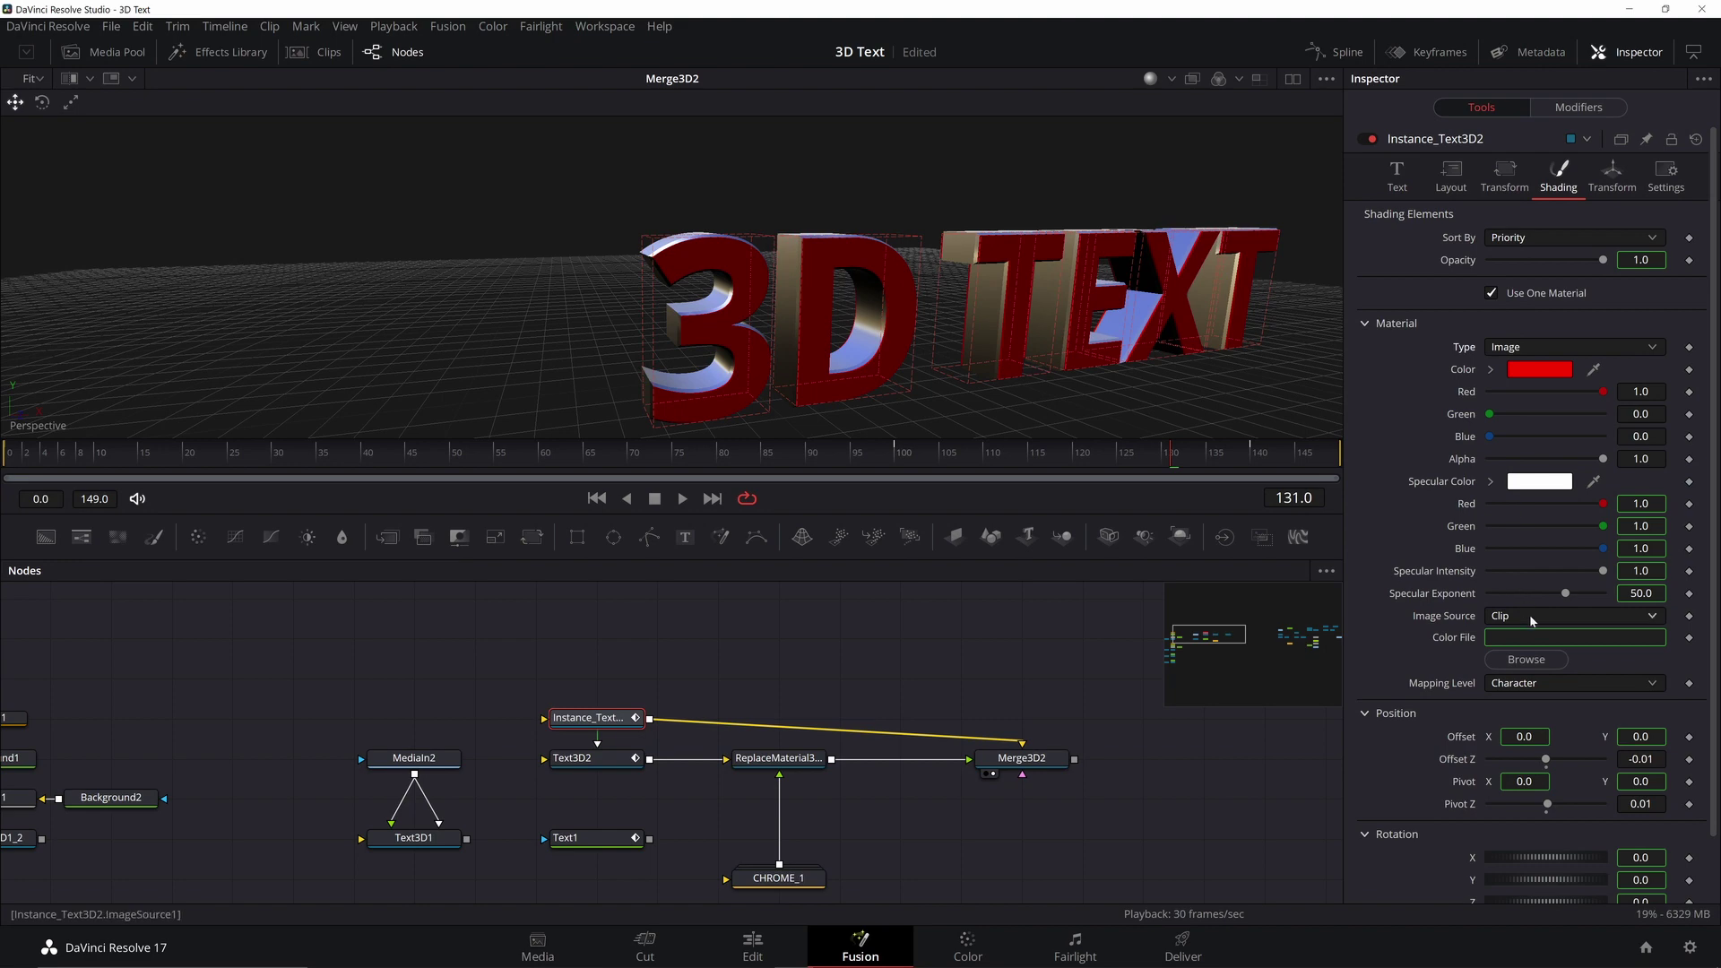
pyautogui.click(1565, 619)
pyautogui.click(1565, 640)
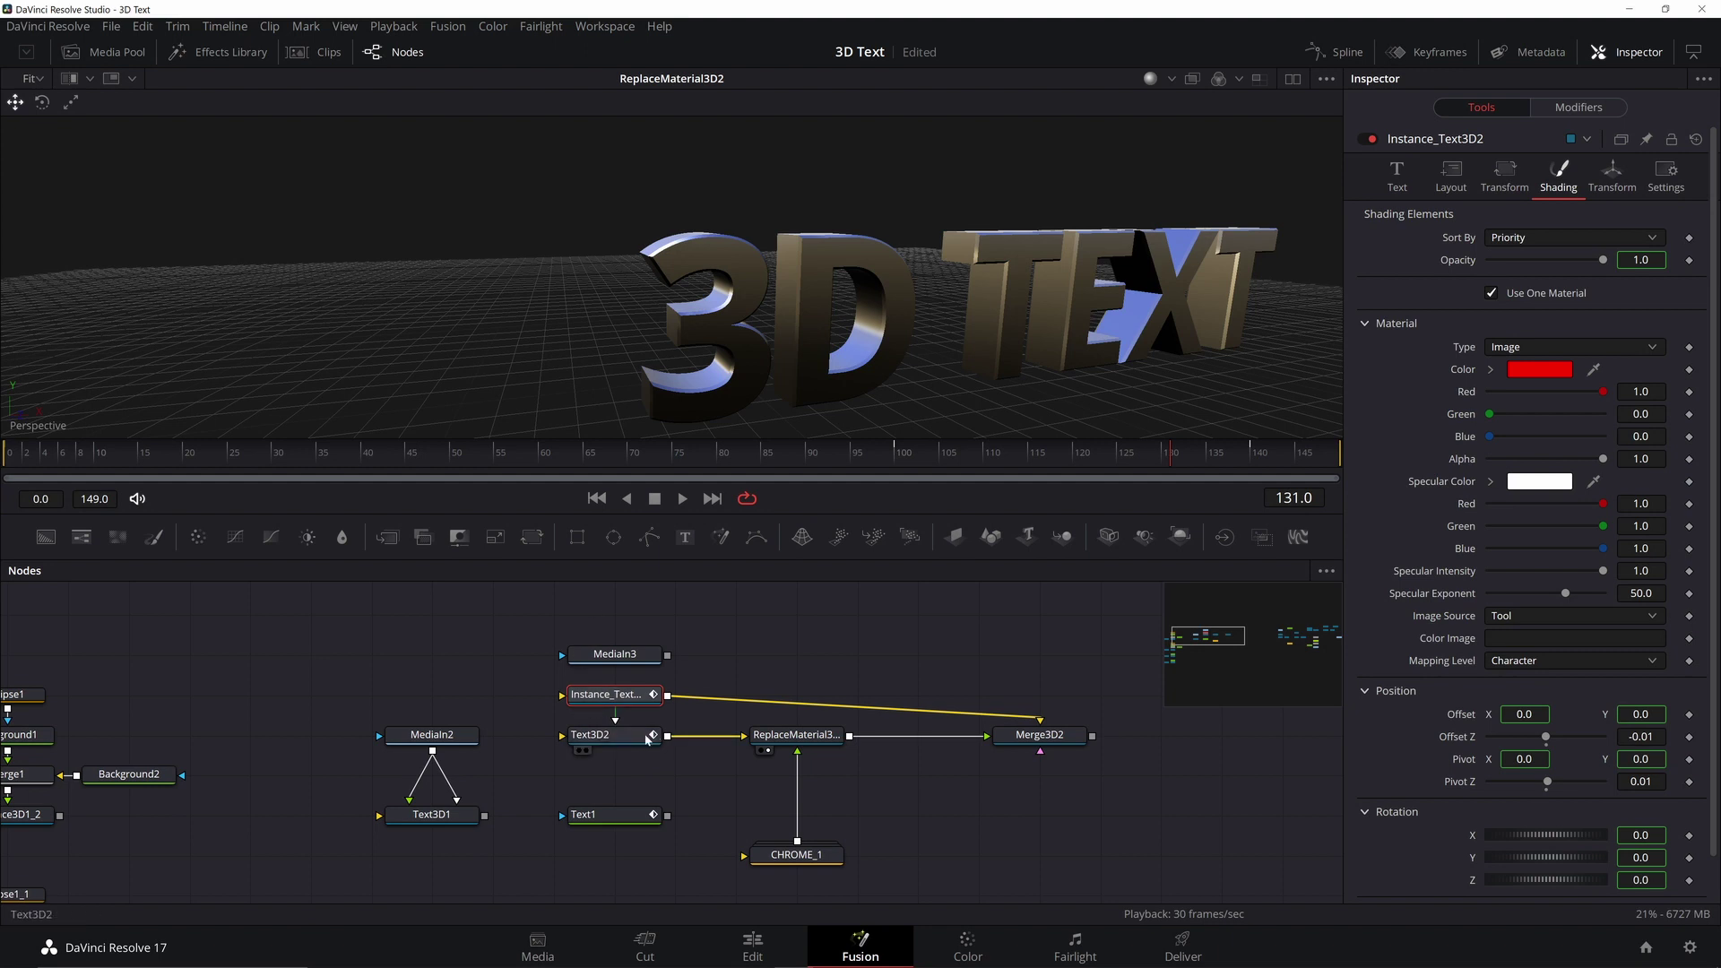
# Step: Rename the MediaIn3 node to Fire1
pyautogui.click(607, 735)
pyautogui.click(1563, 347)
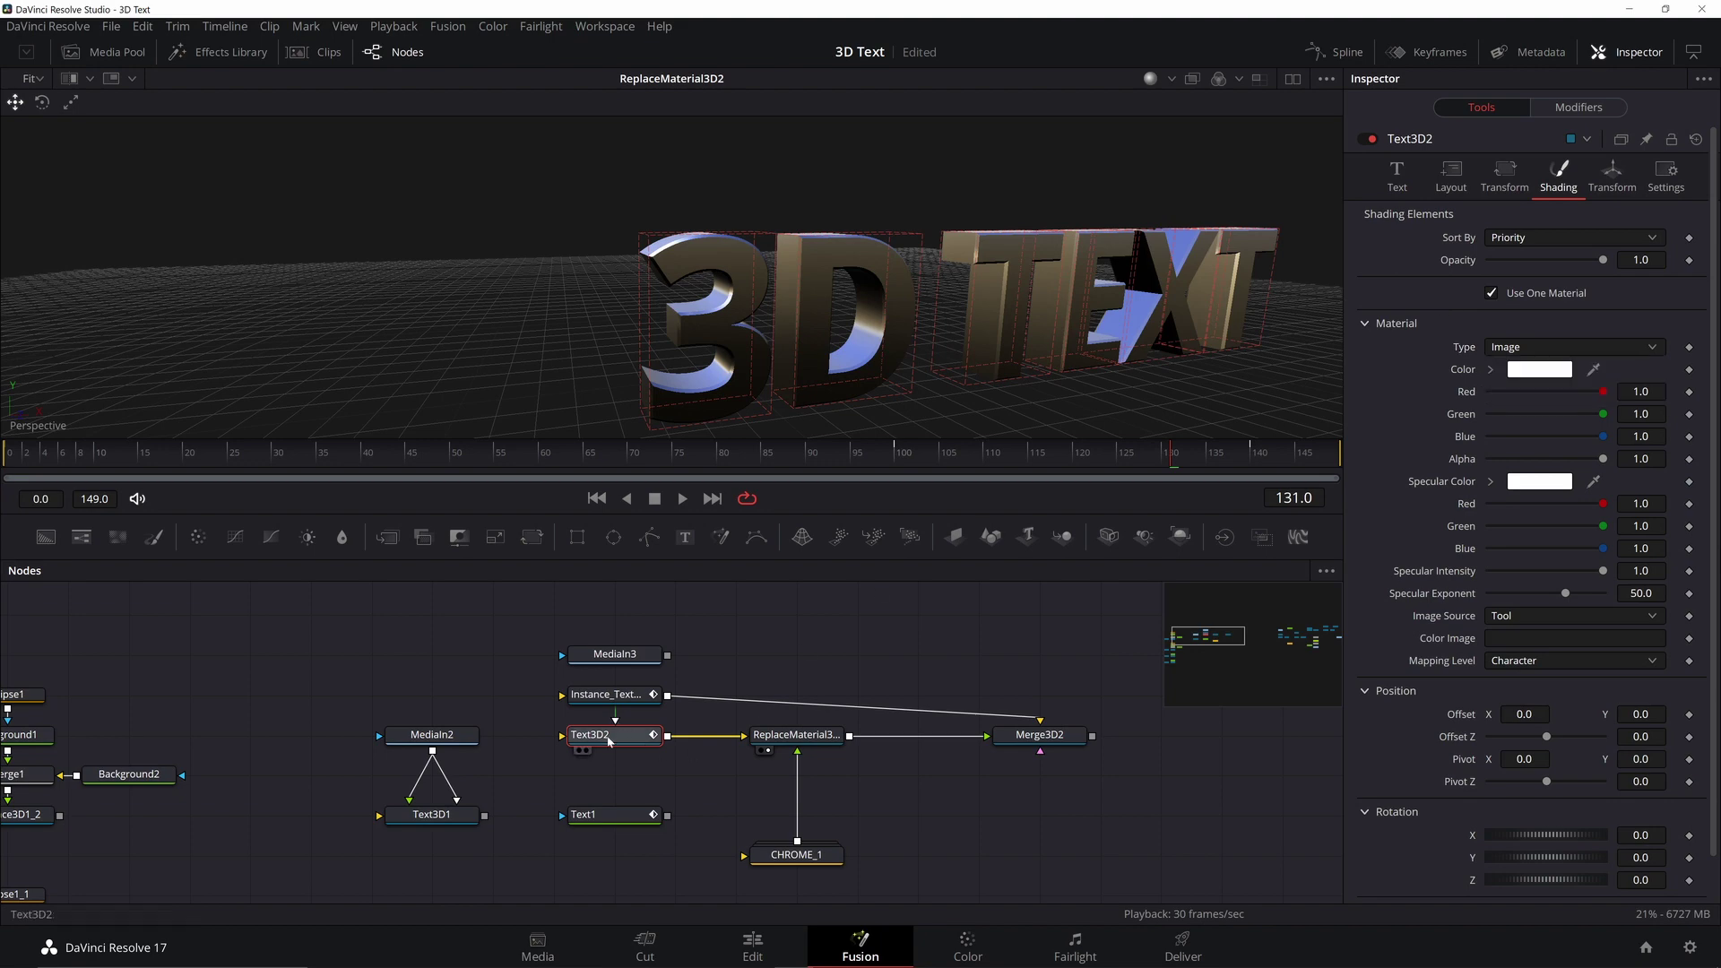
pyautogui.click(605, 700)
pyautogui.click(631, 658)
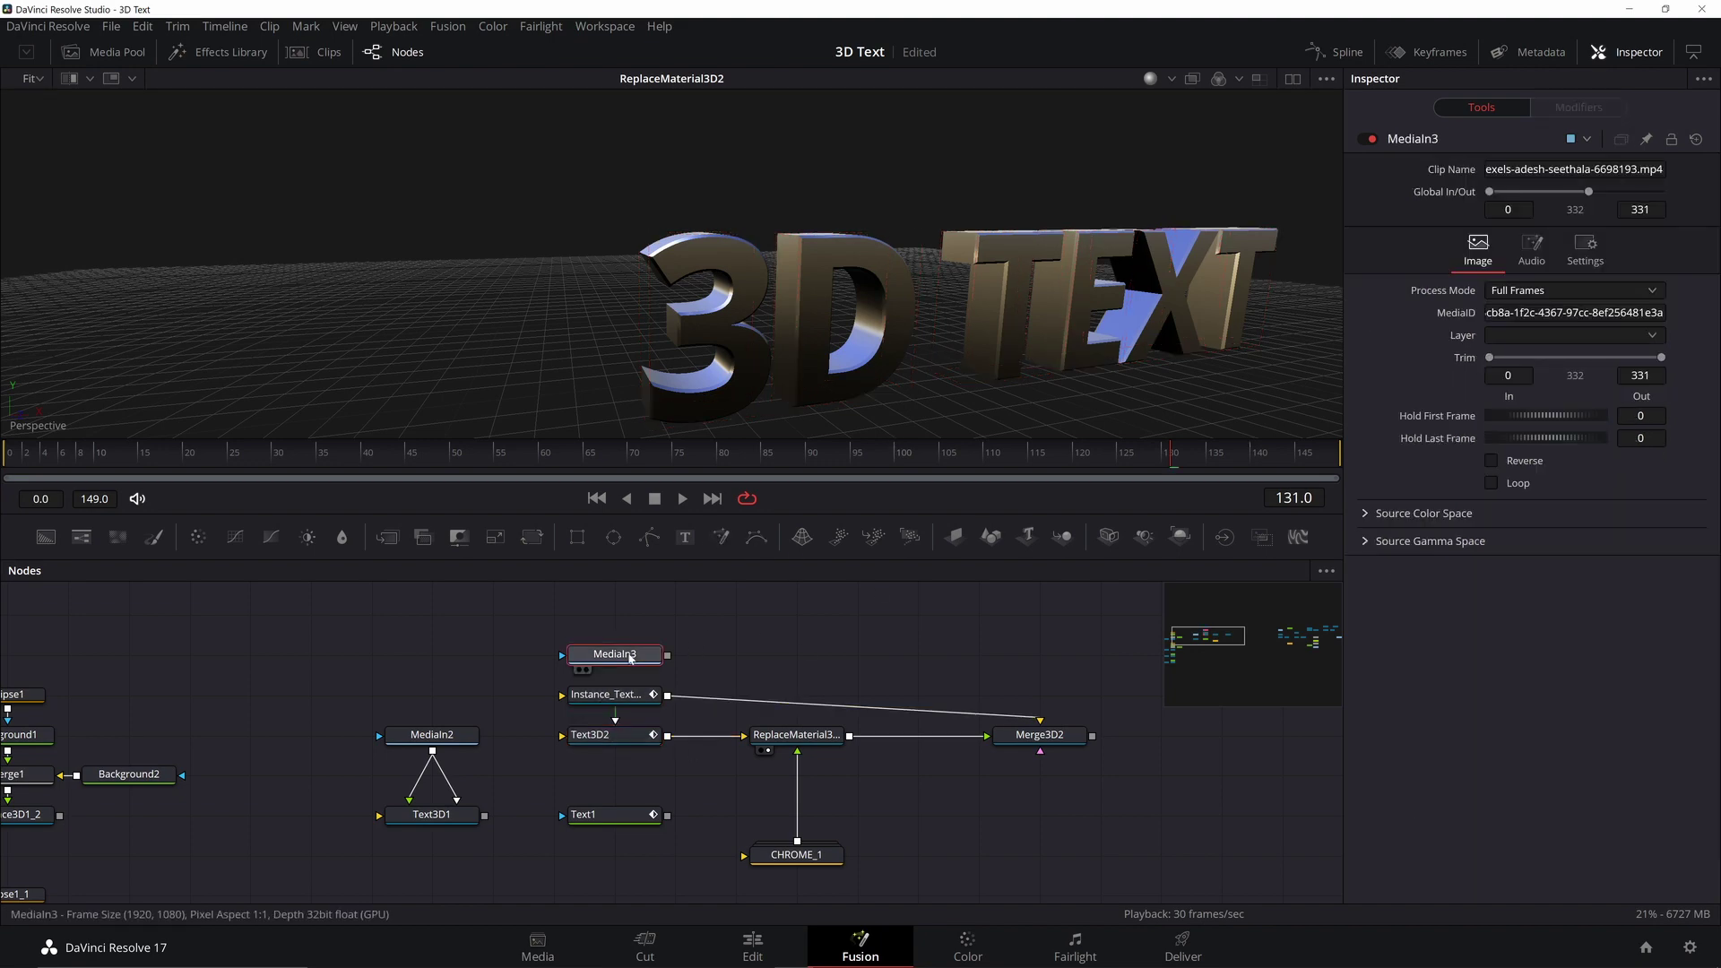
pyautogui.press('F2')
pyautogui.write('Fire1')
pyautogui.click(950, 519)
# Step: Set Instance_Text3D2's material Color Image to Fire1 and display Merge3D2 in the viewer
pyautogui.click(639, 698)
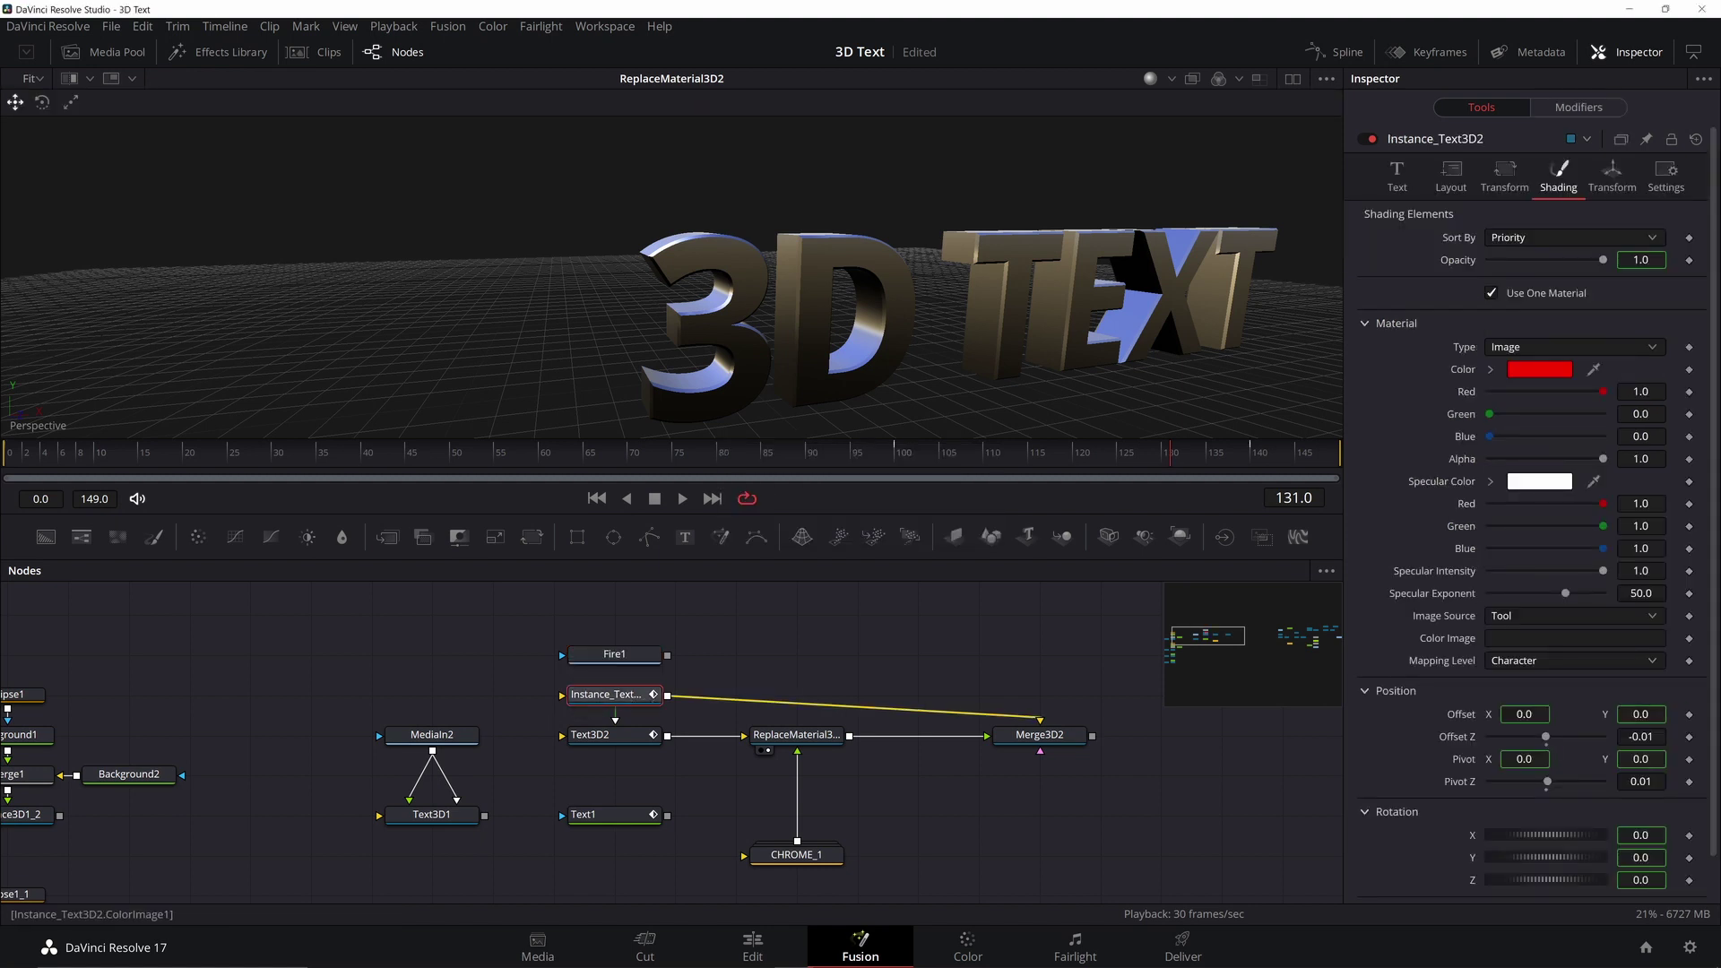
pyautogui.click(1575, 638)
pyautogui.write('Fire1')
pyautogui.press('Tab')
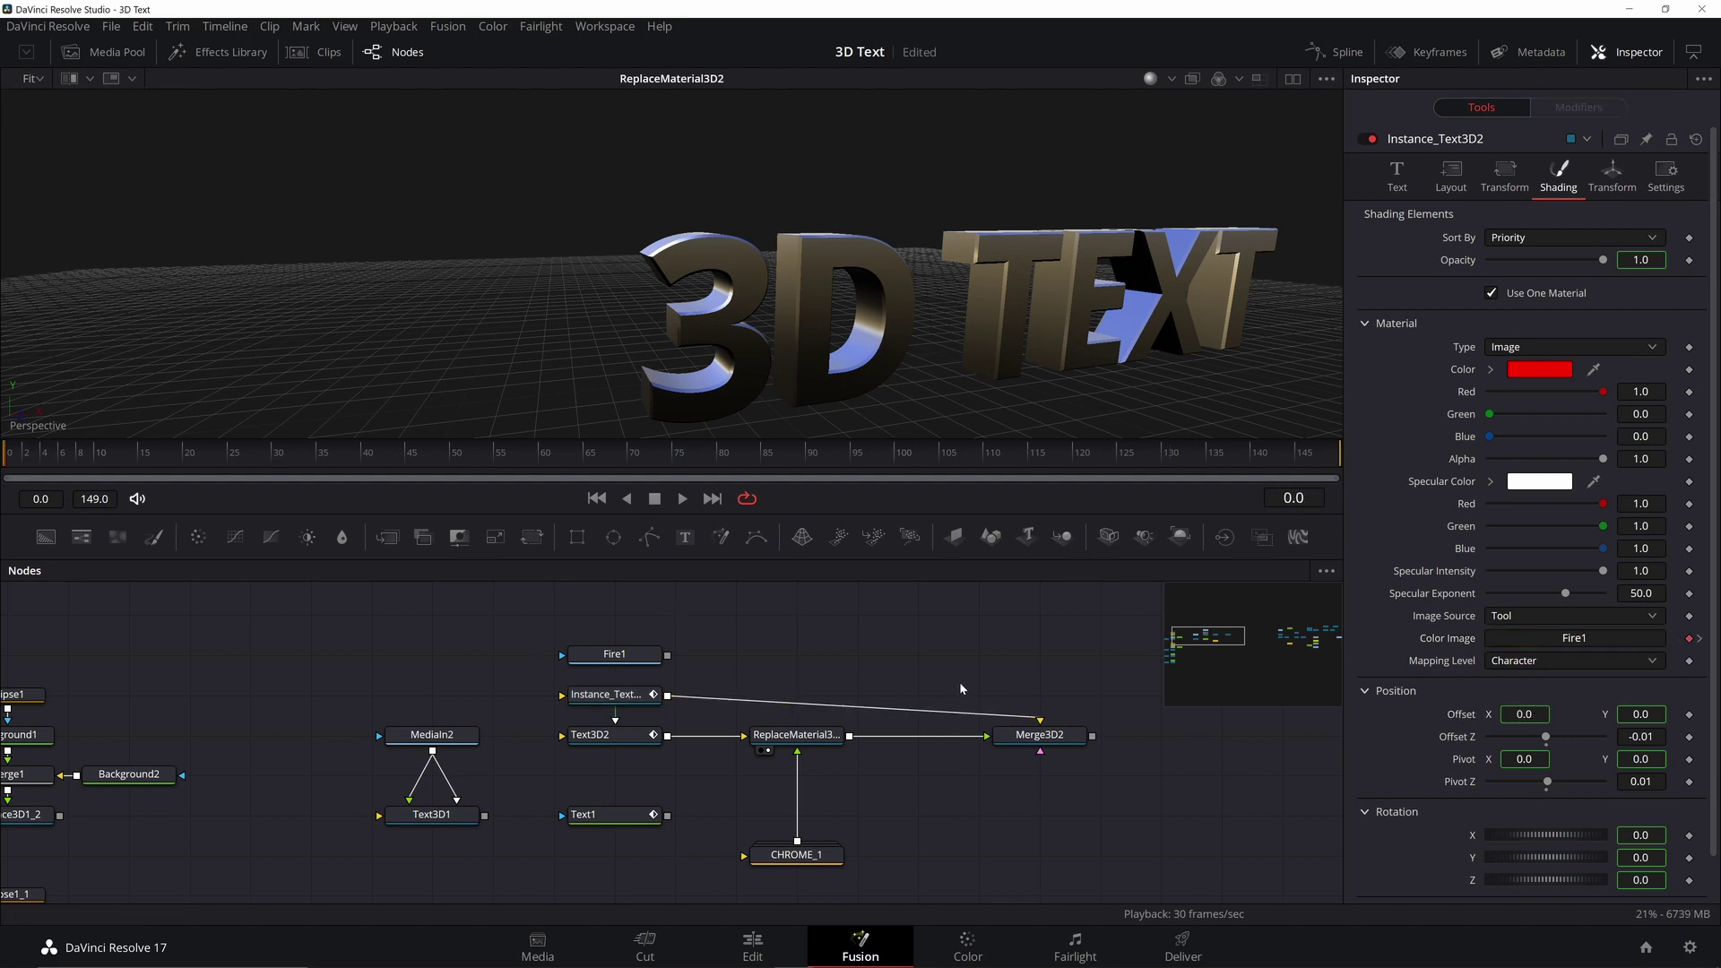
pyautogui.click(1008, 751)
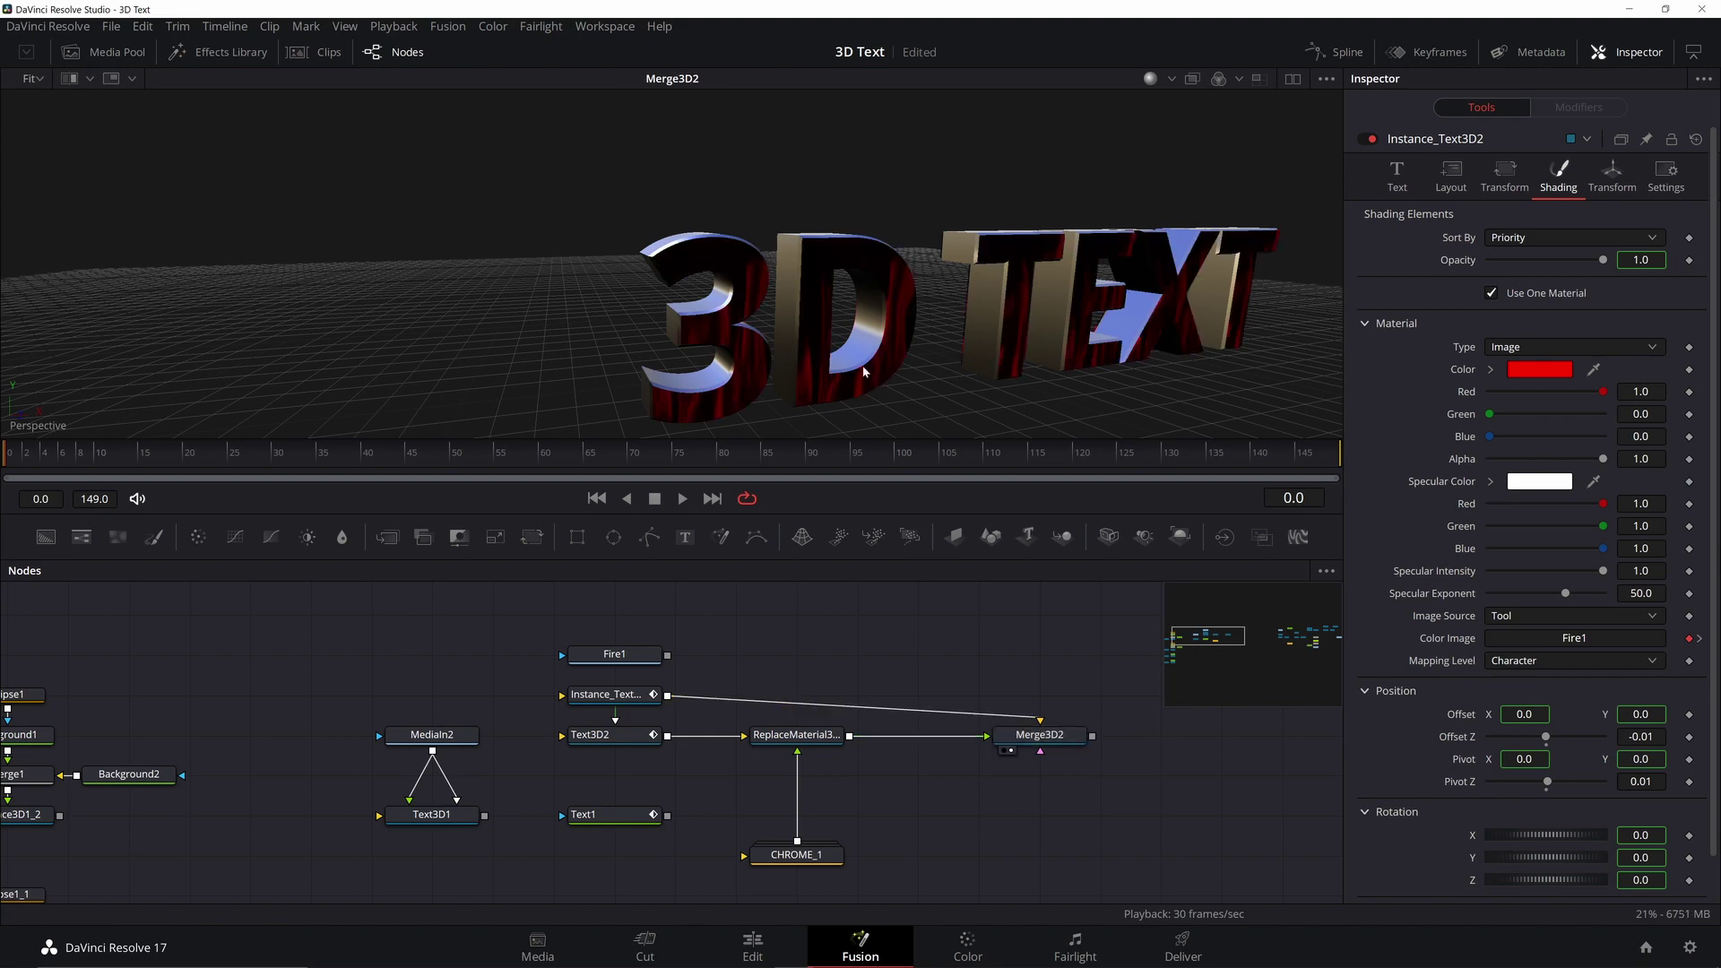
# Step: Rename the Fire1 node to F
pyautogui.click(627, 658)
pyautogui.press('F2')
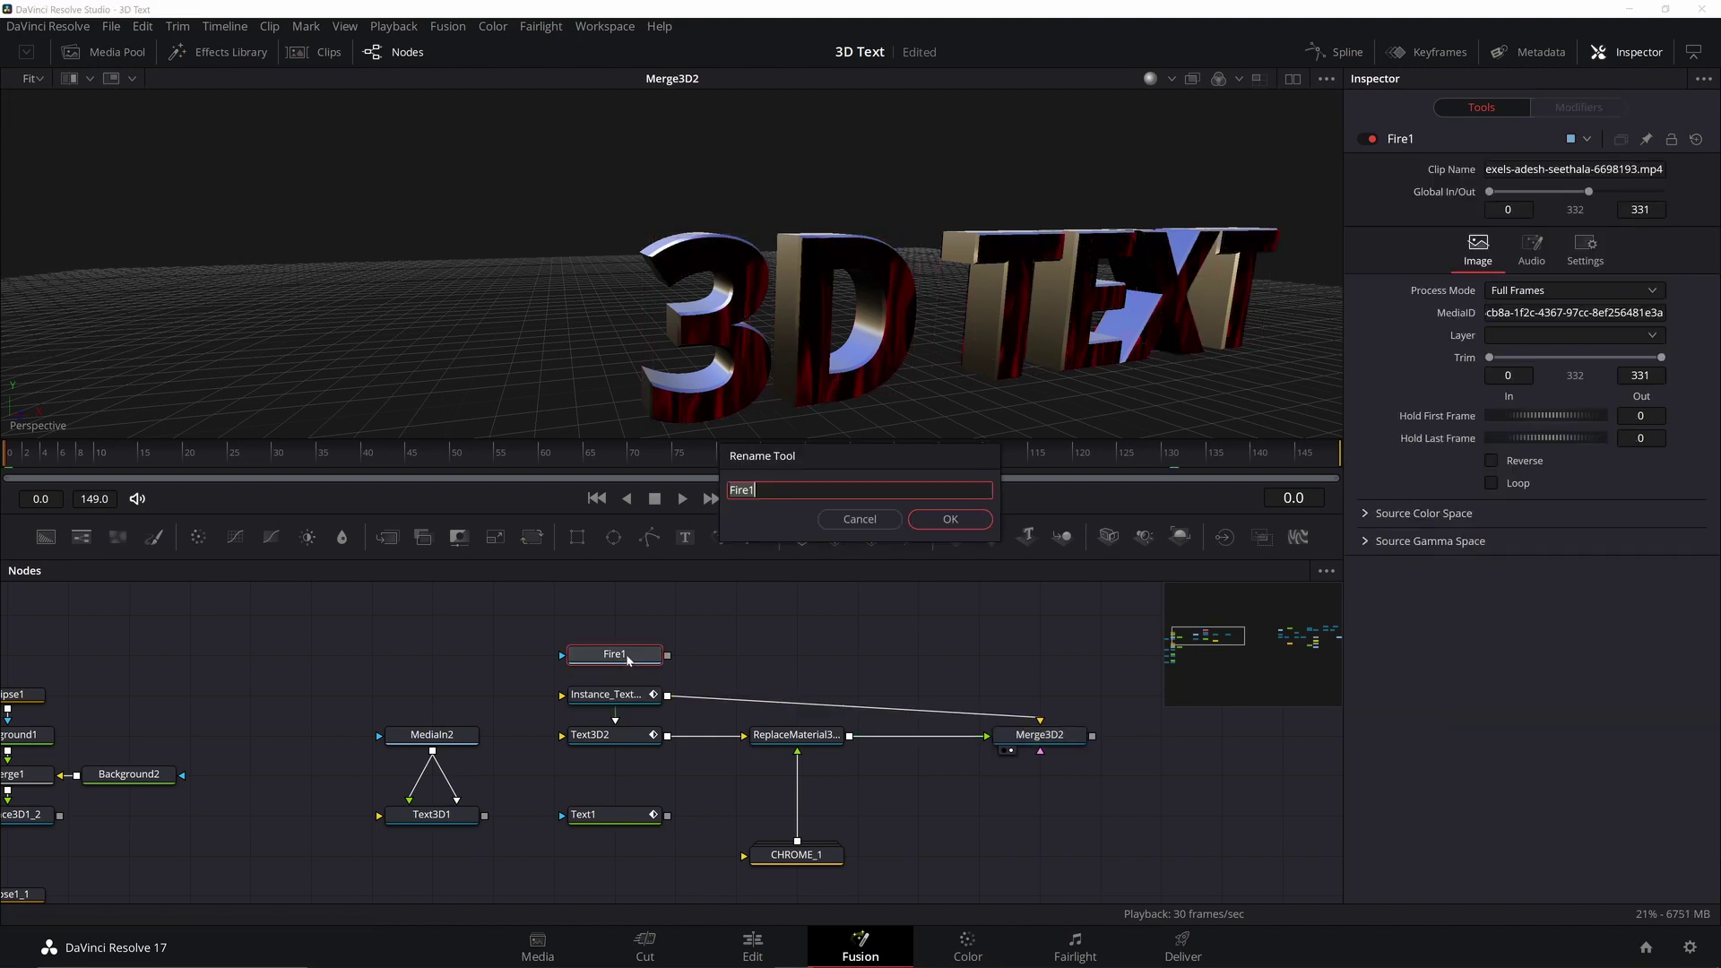
pyautogui.write('F')
pyautogui.press('Return')
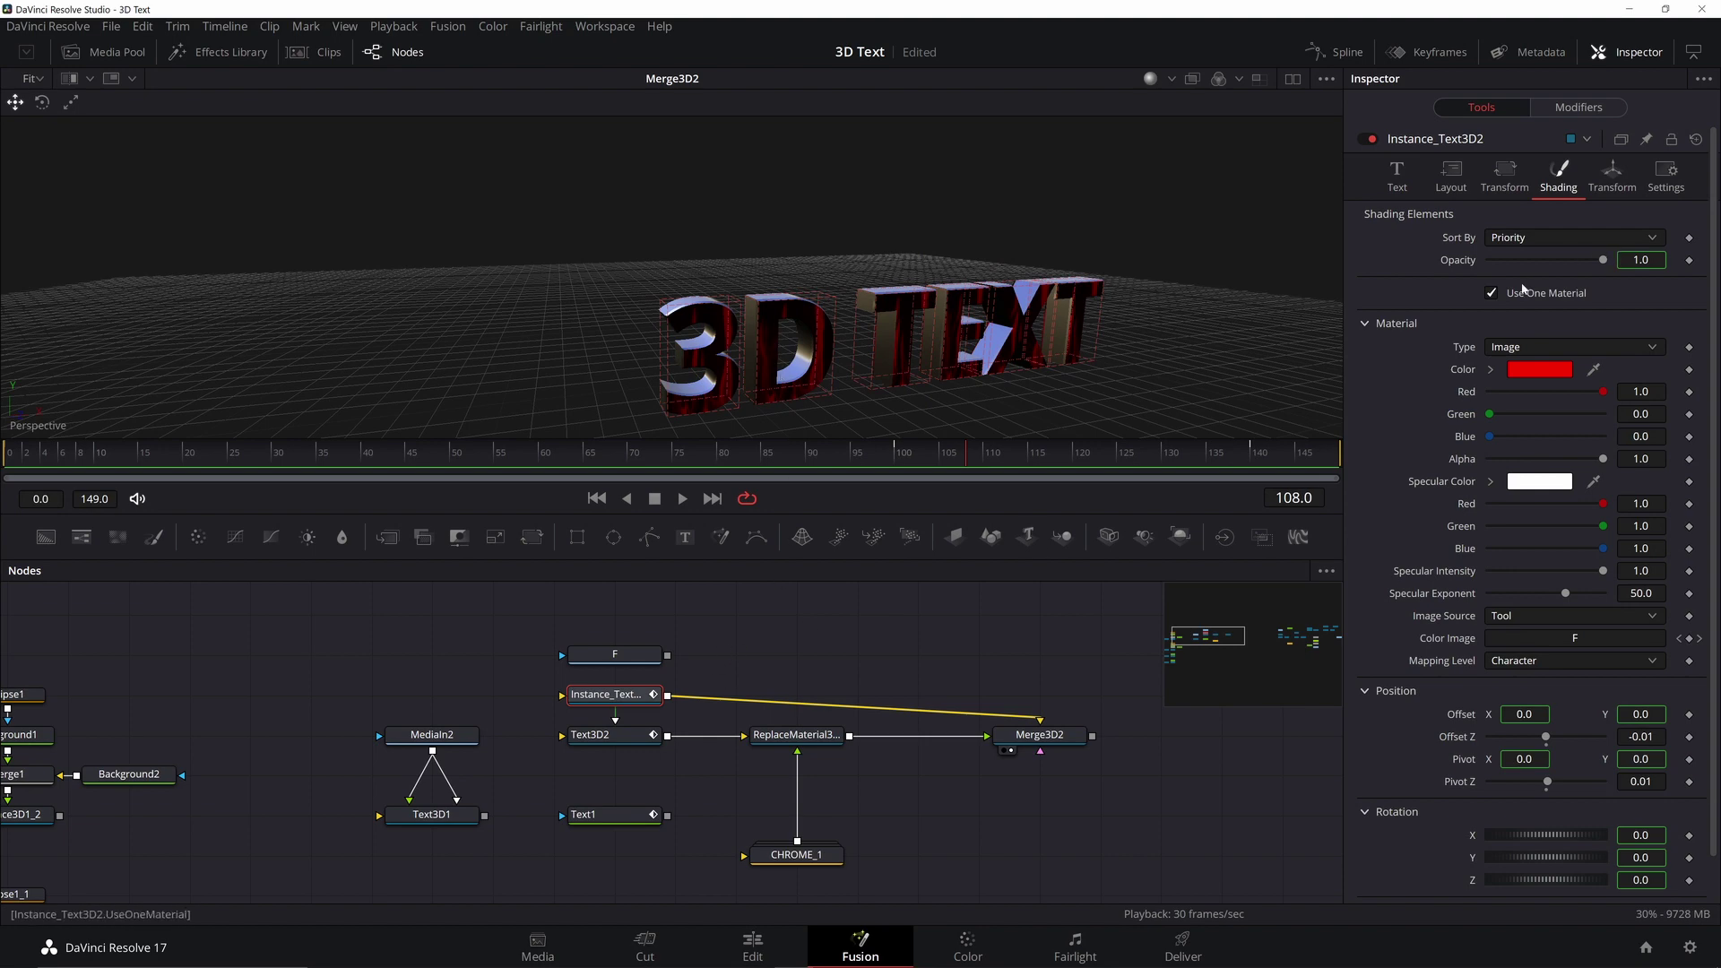
# Step: Turn off Use One Material in Instance_Text3D2's shading settings and inspect the bevel edges up close
pyautogui.click(1492, 294)
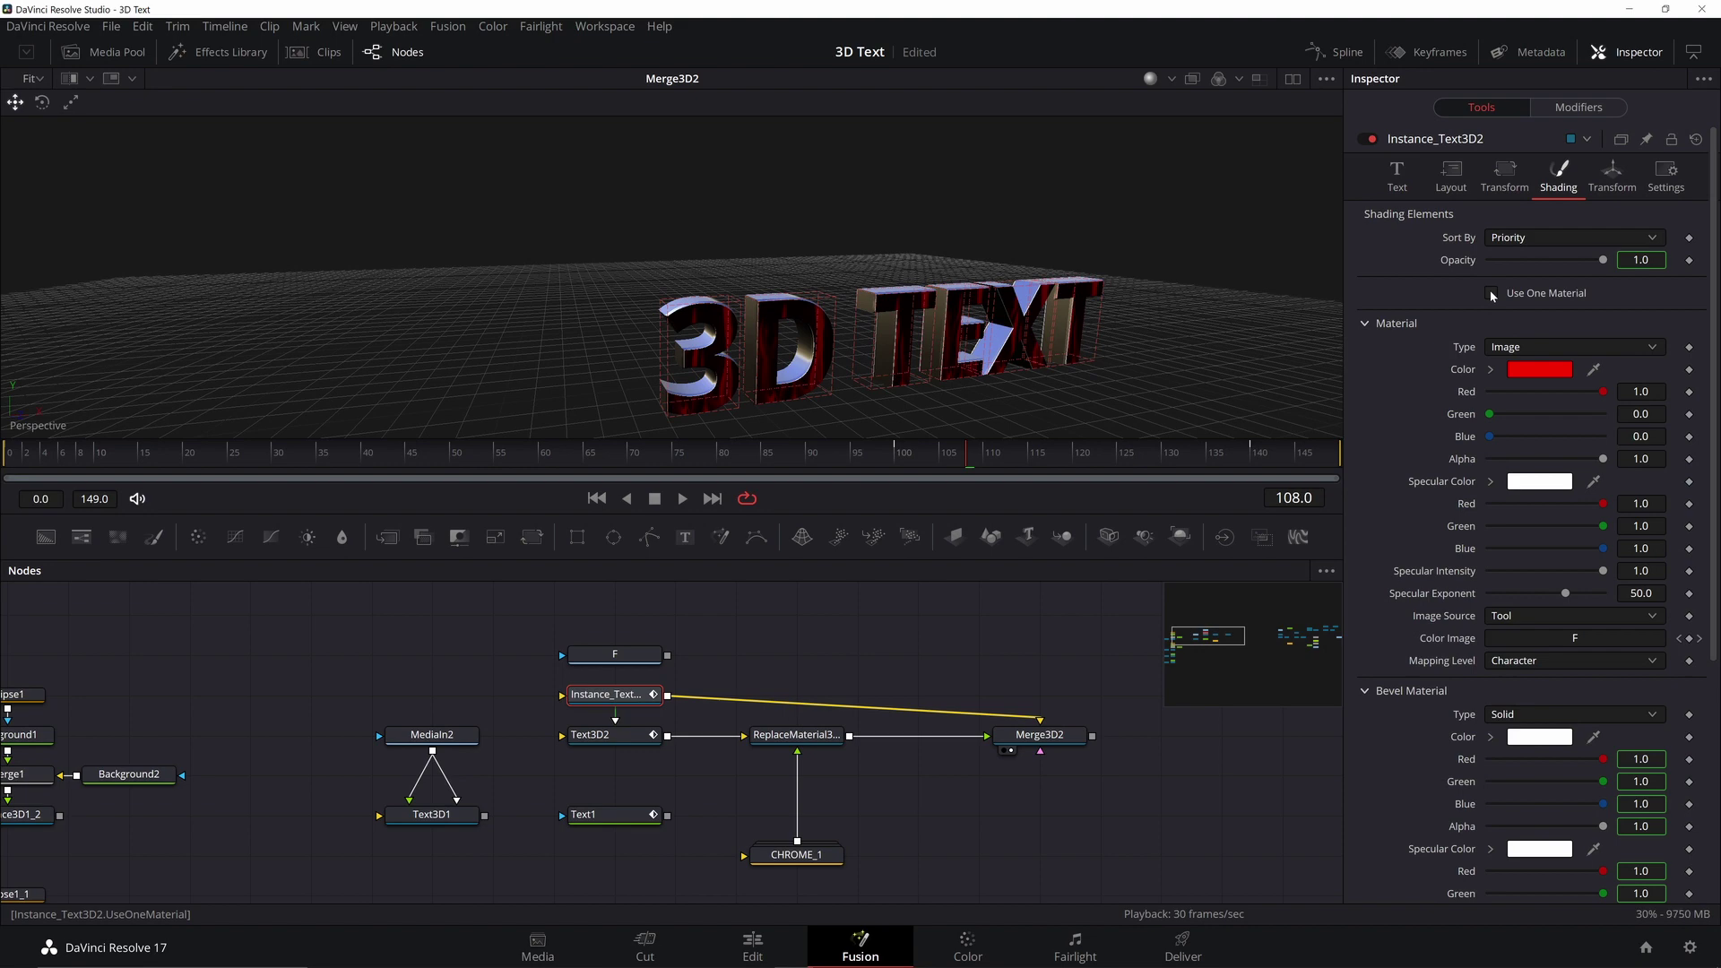
pyautogui.scroll(4, 791, 335)
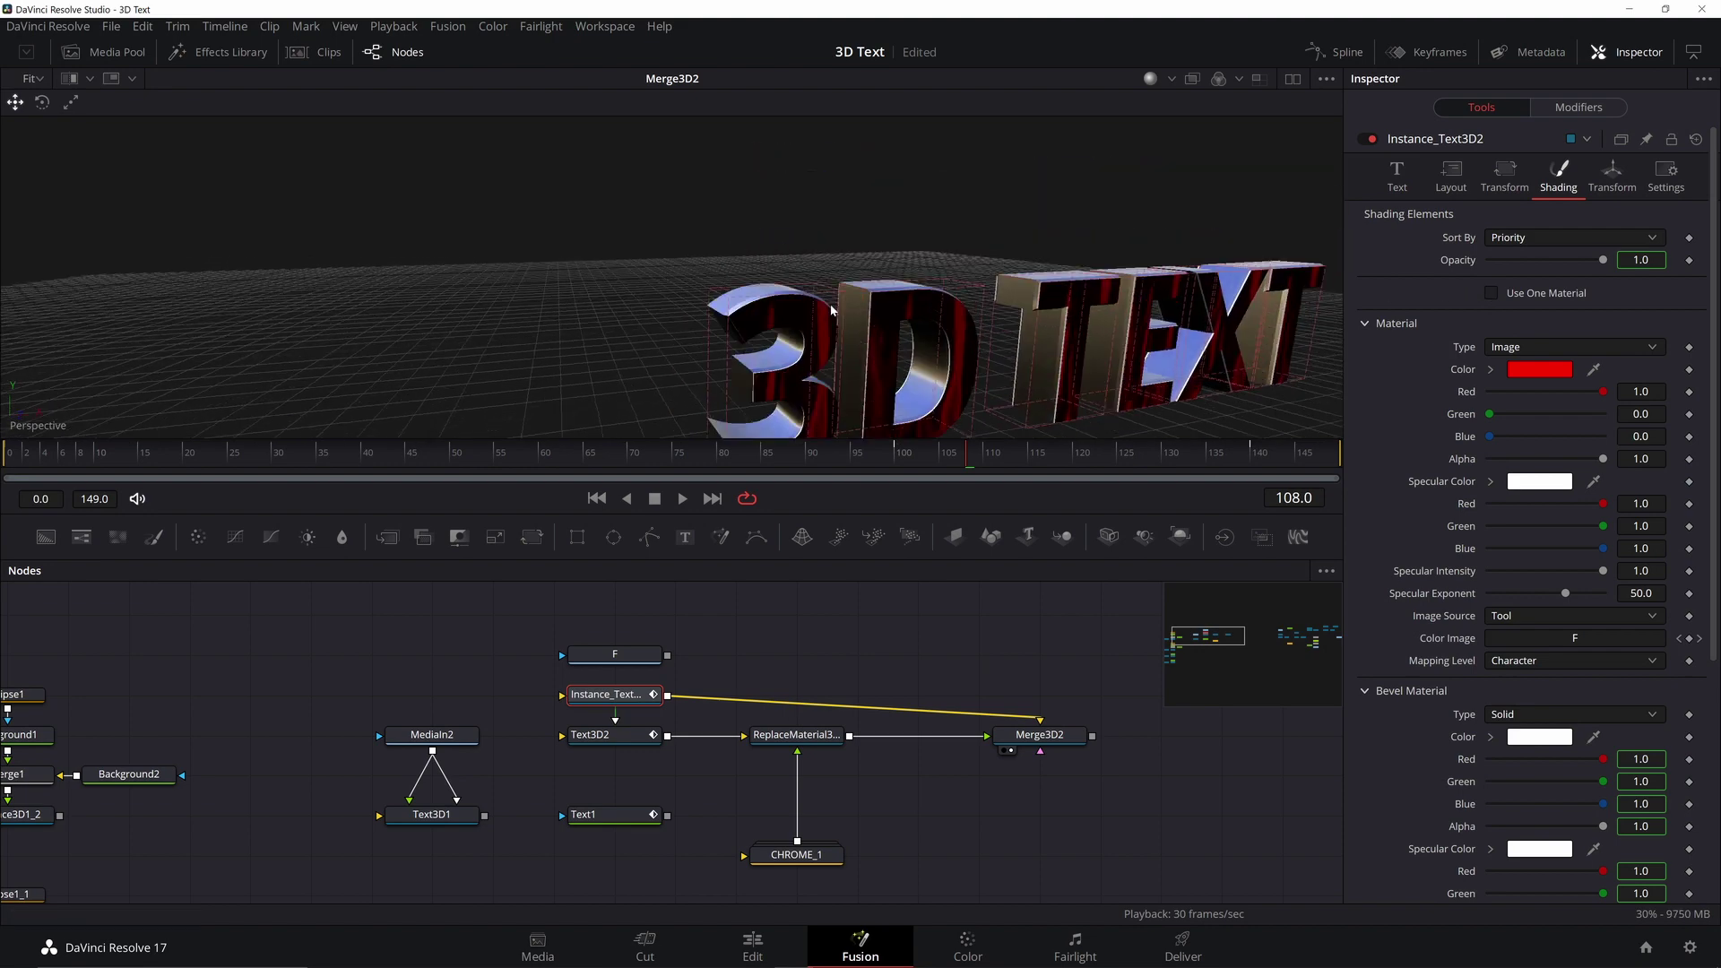
pyautogui.moveTo(932, 342); pyautogui.dragTo(794, 324)
pyautogui.scroll(1, 767, 342)
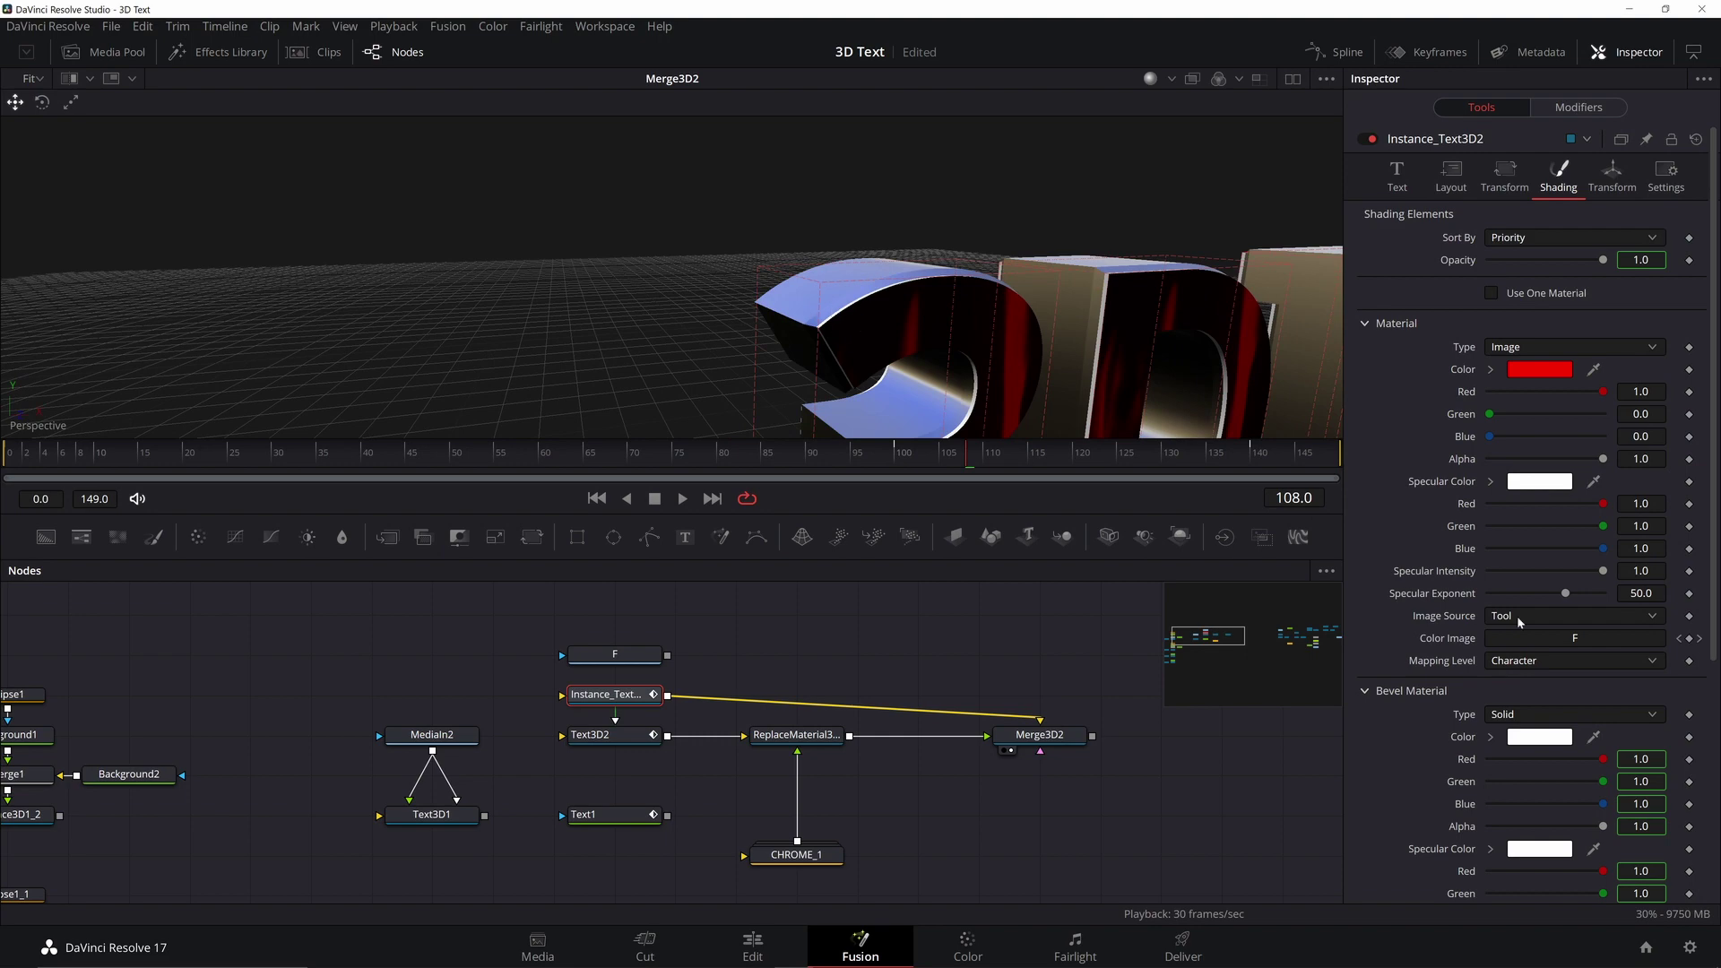
# Step: Deinstance Instance_Text3D2's Bevel Material colour and change it to a pinkish red with Green at 0.0
pyautogui.scroll(-4, 1489, 617)
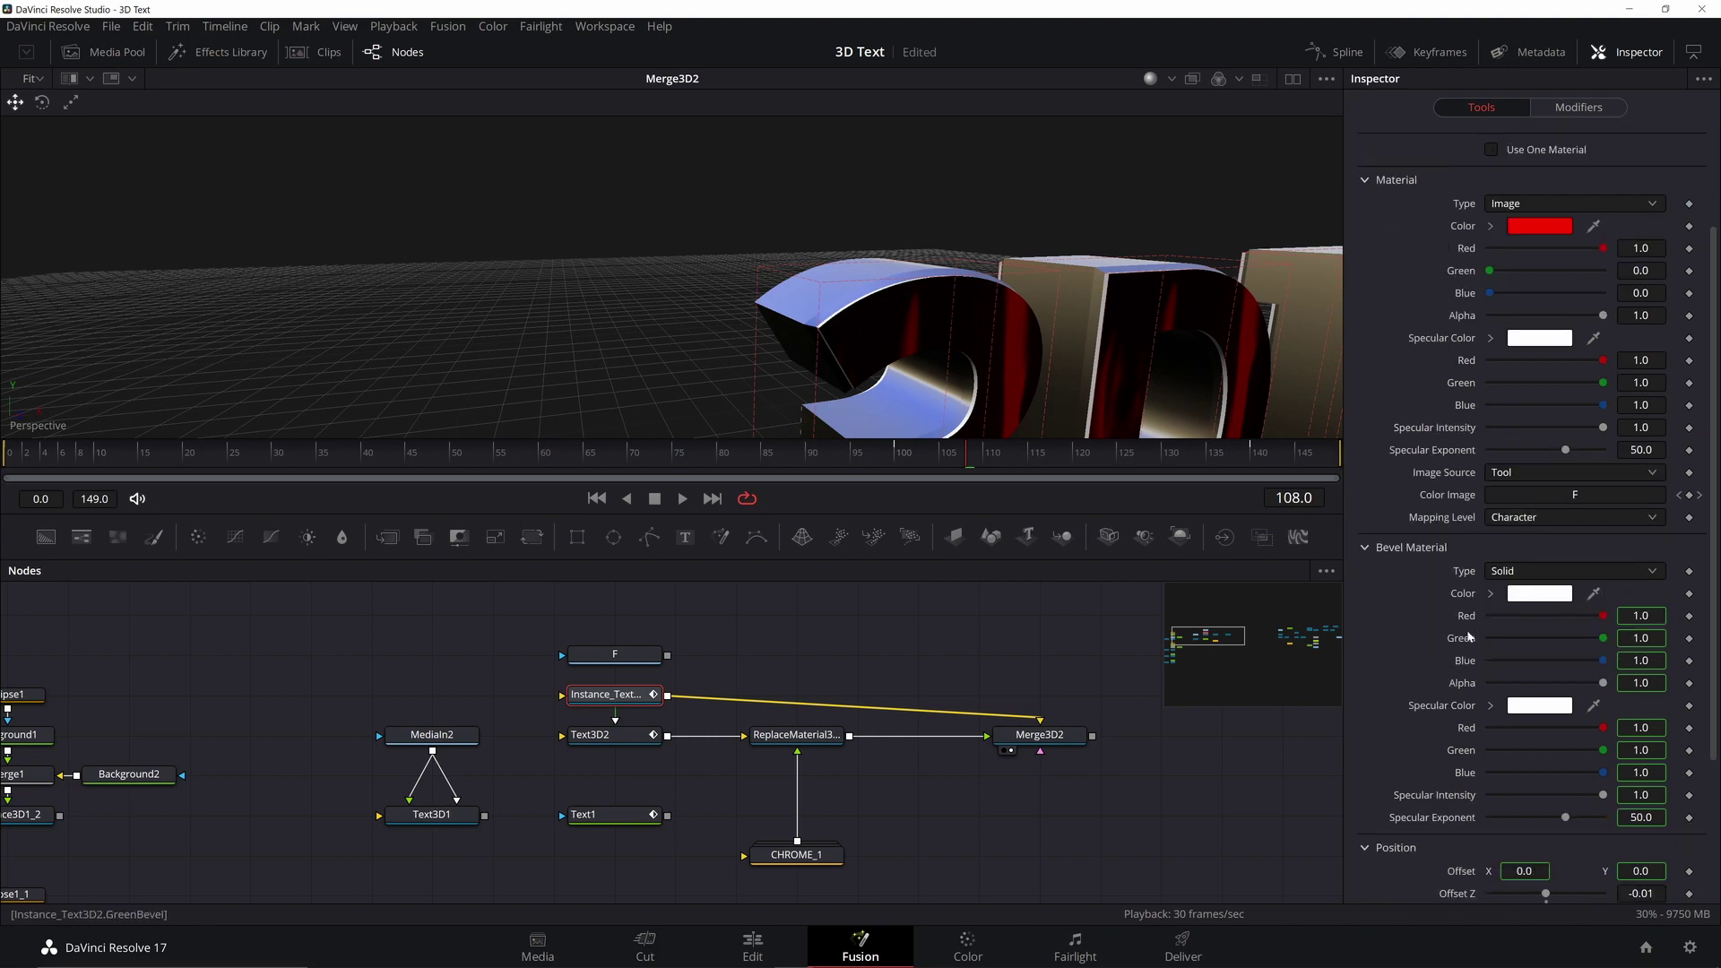
pyautogui.rightClick(1470, 619)
pyautogui.click(1550, 867)
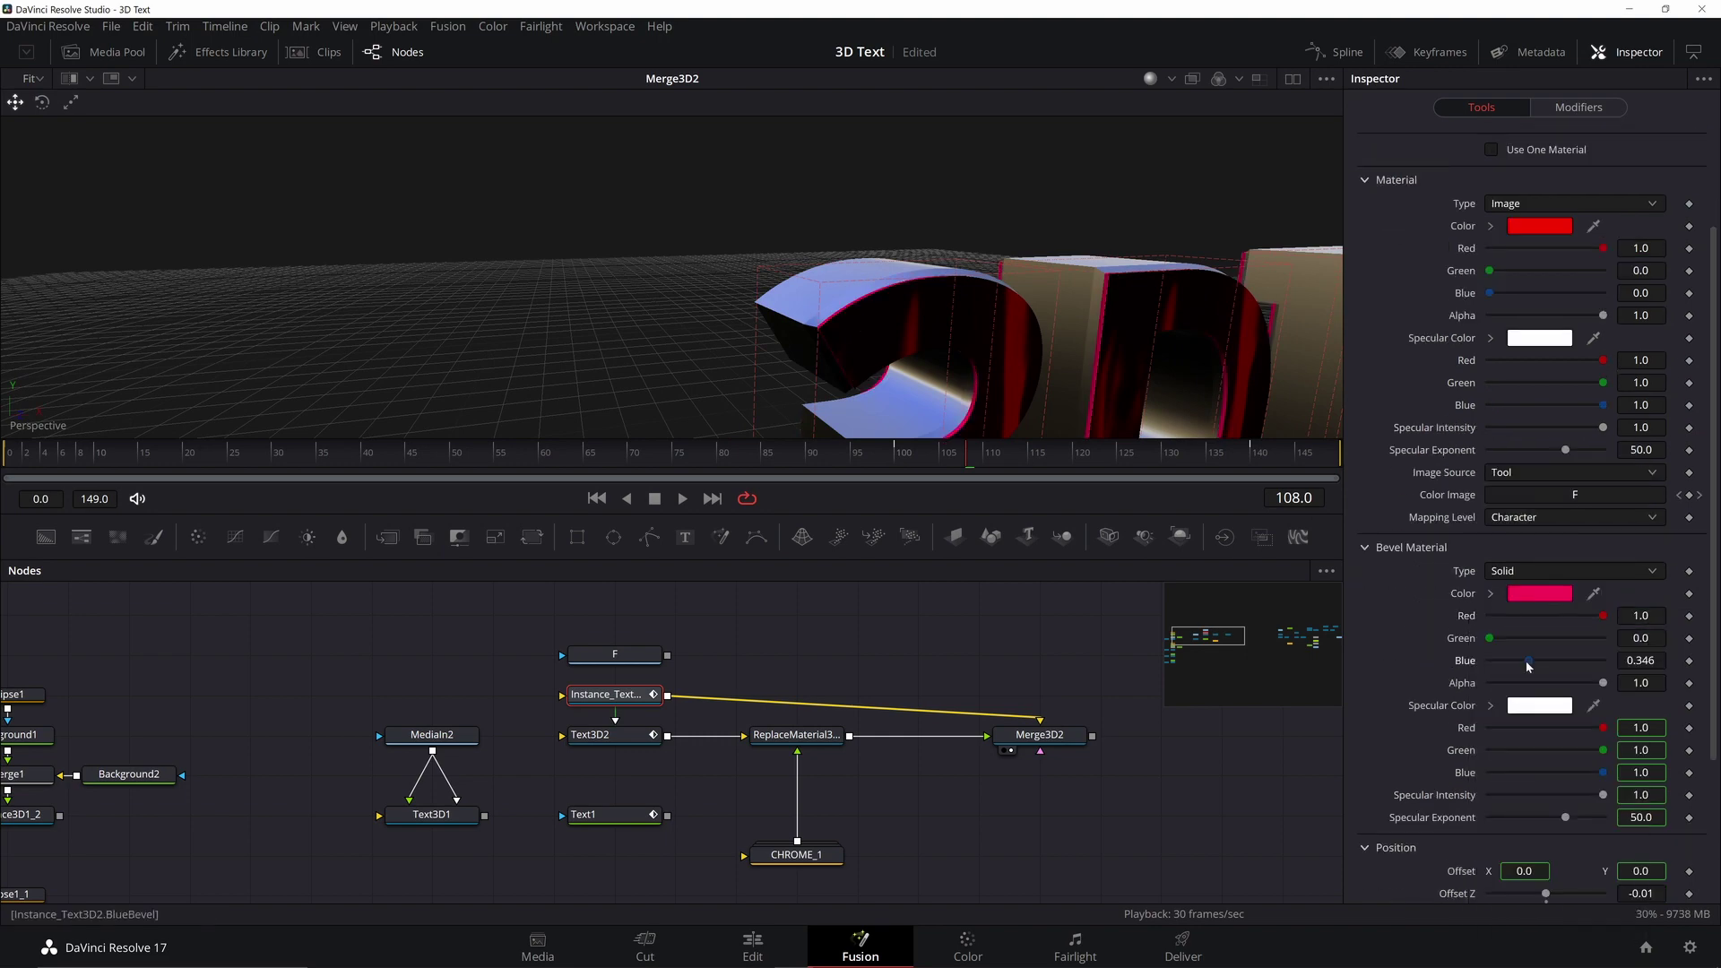
pyautogui.moveTo(1603, 616)
pyautogui.mouseDown()
pyautogui.moveTo(1554, 619)
pyautogui.moveTo(1590, 621)
pyautogui.mouseUp()
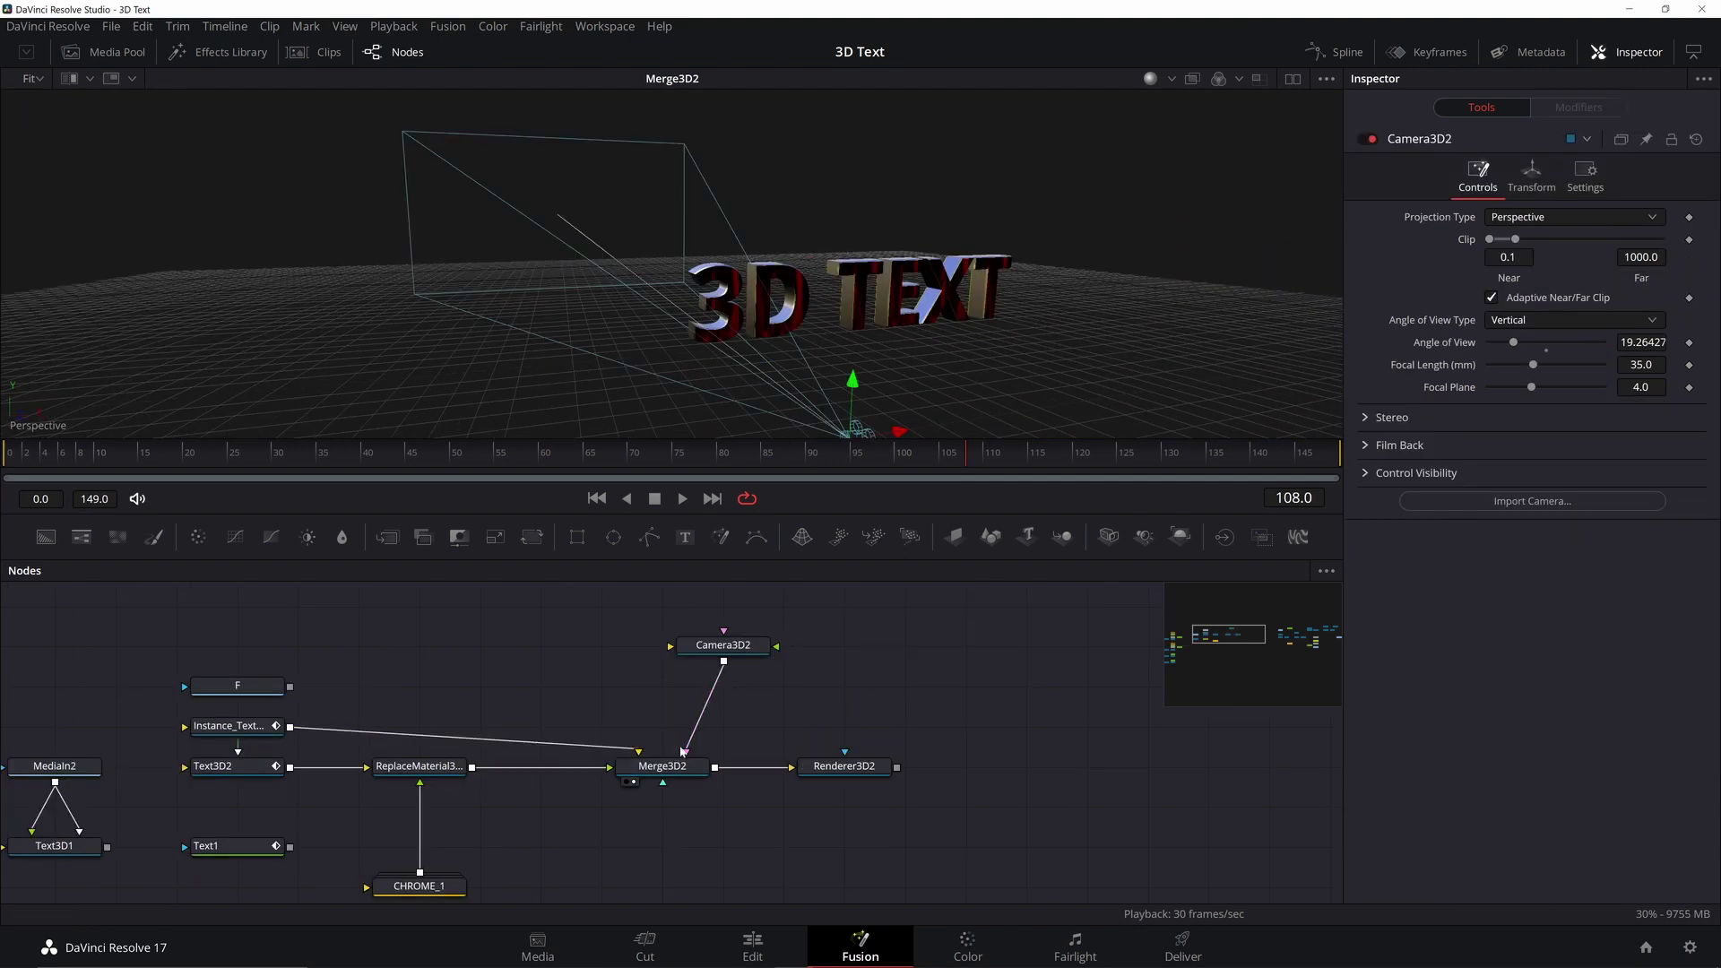
# Step: Reposition Camera3D2 to frame the 3D text, displaying Renderer3D2 in the viewer and adjusting the camera's transform values
pyautogui.click(744, 655)
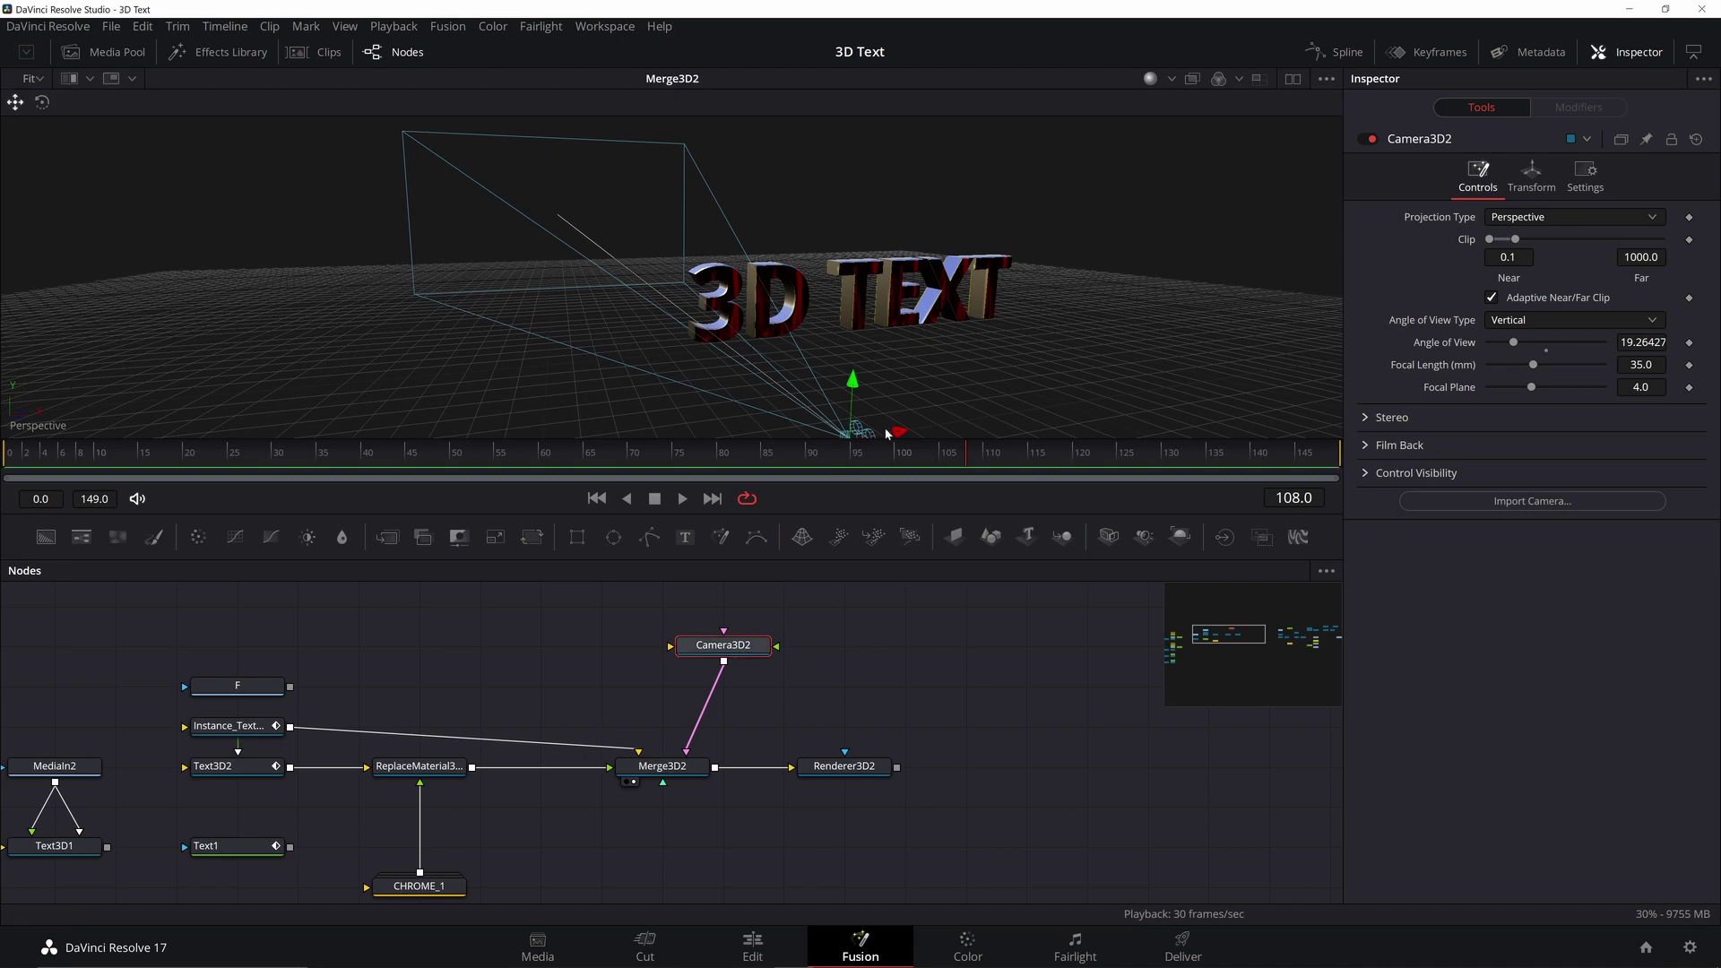
pyautogui.moveTo(814, 342); pyautogui.dragTo(849, 338)
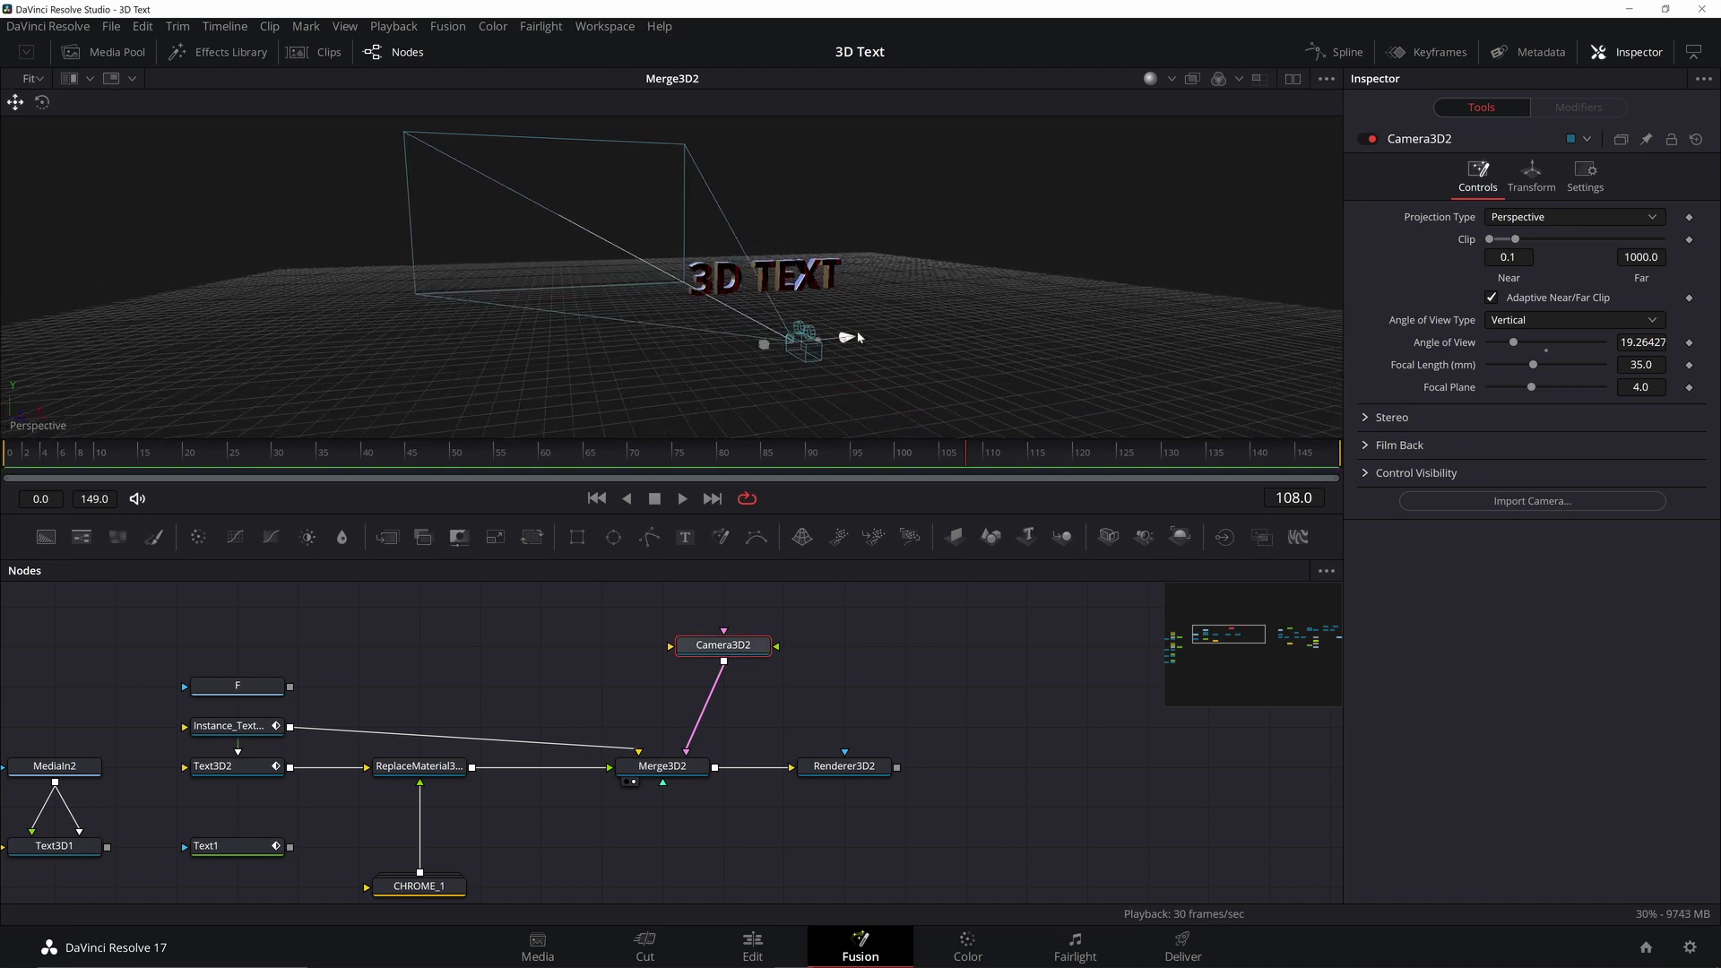
pyautogui.moveTo(744, 421); pyautogui.dragTo(938, 553)
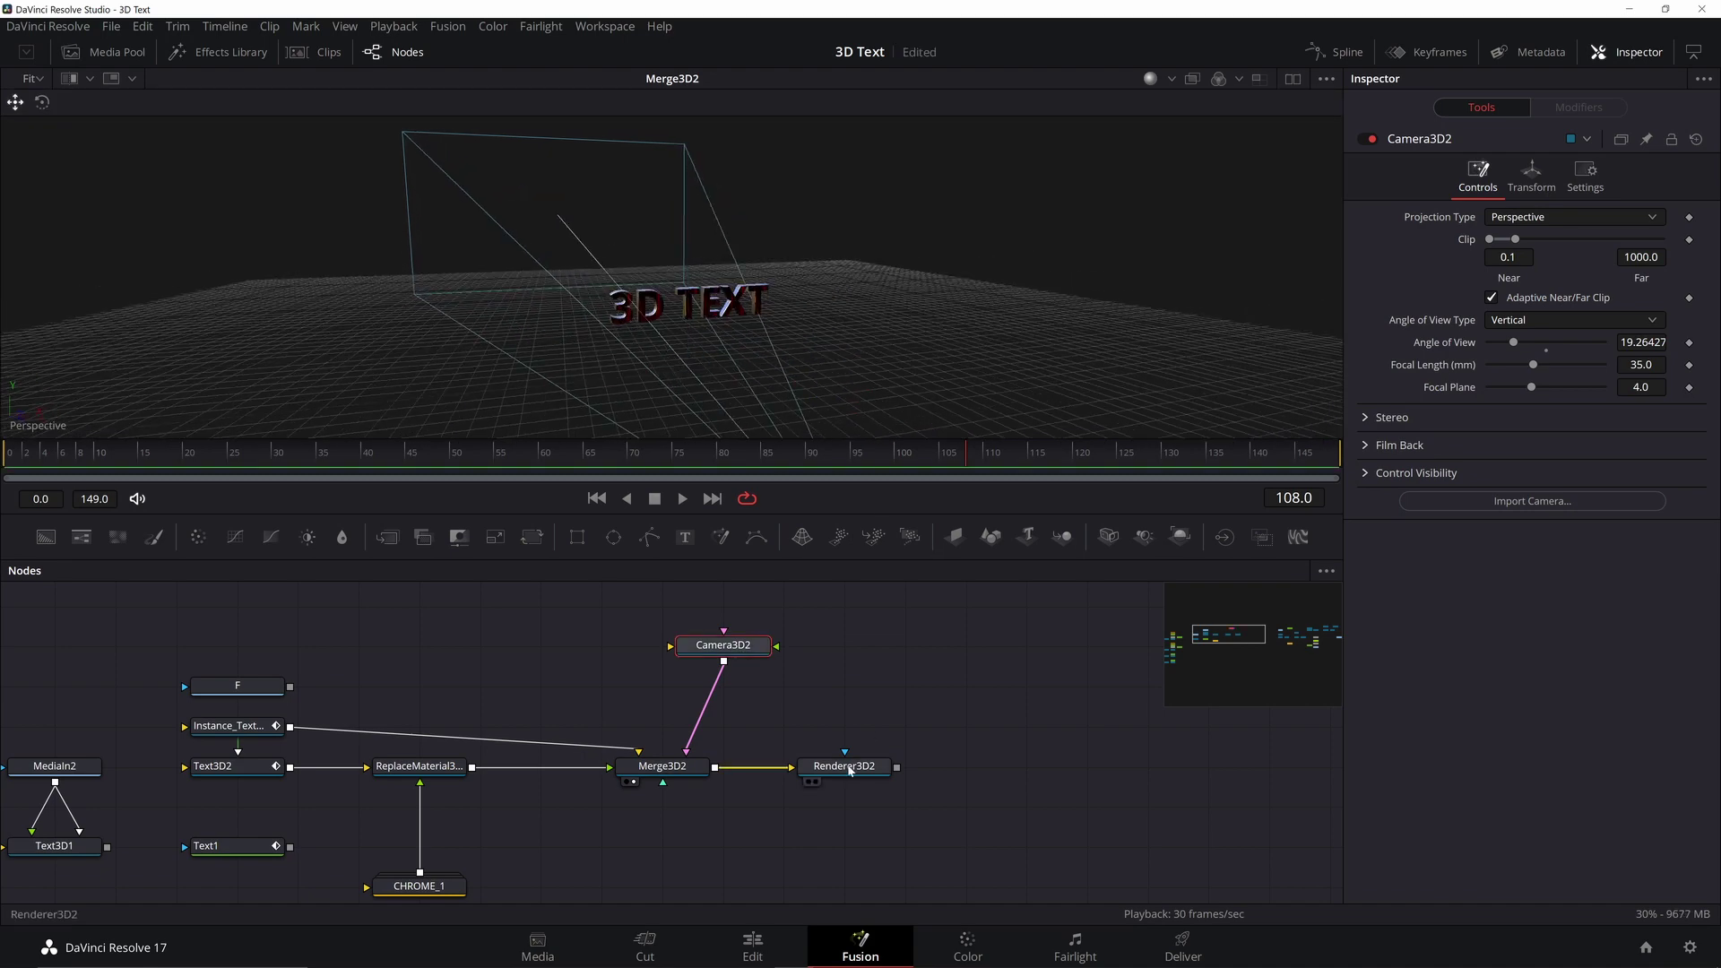
pyautogui.click(811, 781)
pyautogui.click(1532, 175)
pyautogui.moveTo(1510, 281); pyautogui.dragTo(1559, 262)
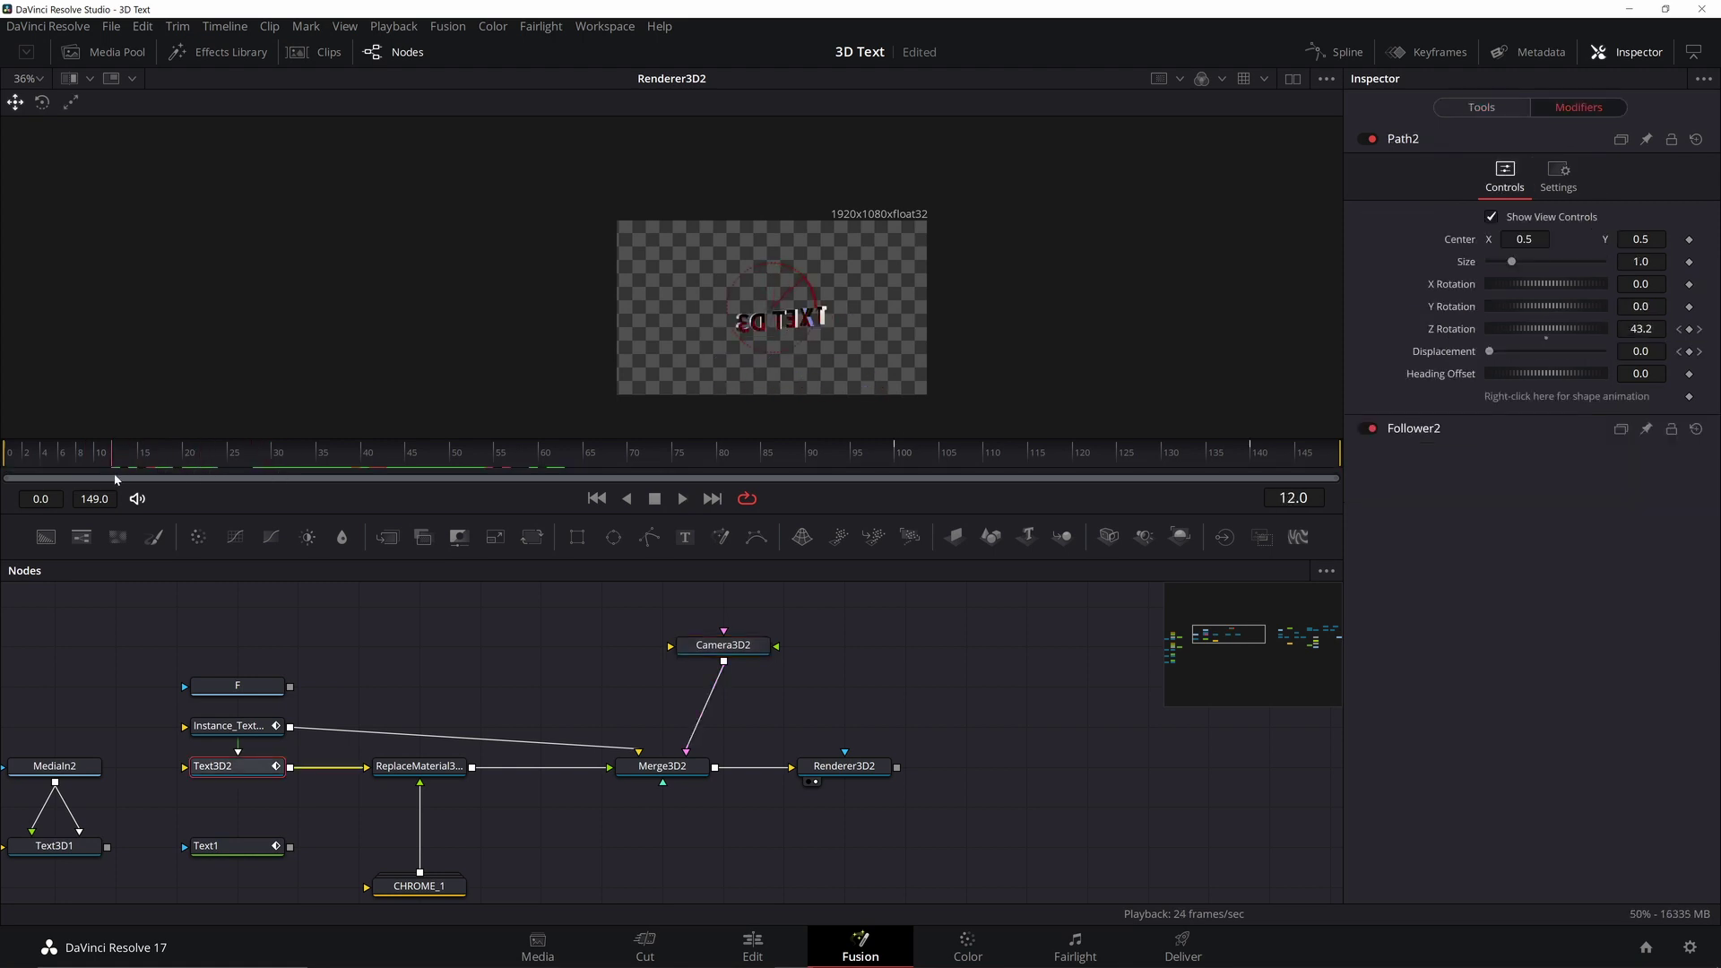
# Step: Scrub the text animation to frame 48 and reduce Path2's Size to 0.71
pyautogui.moveTo(115, 480); pyautogui.dragTo(433, 465)
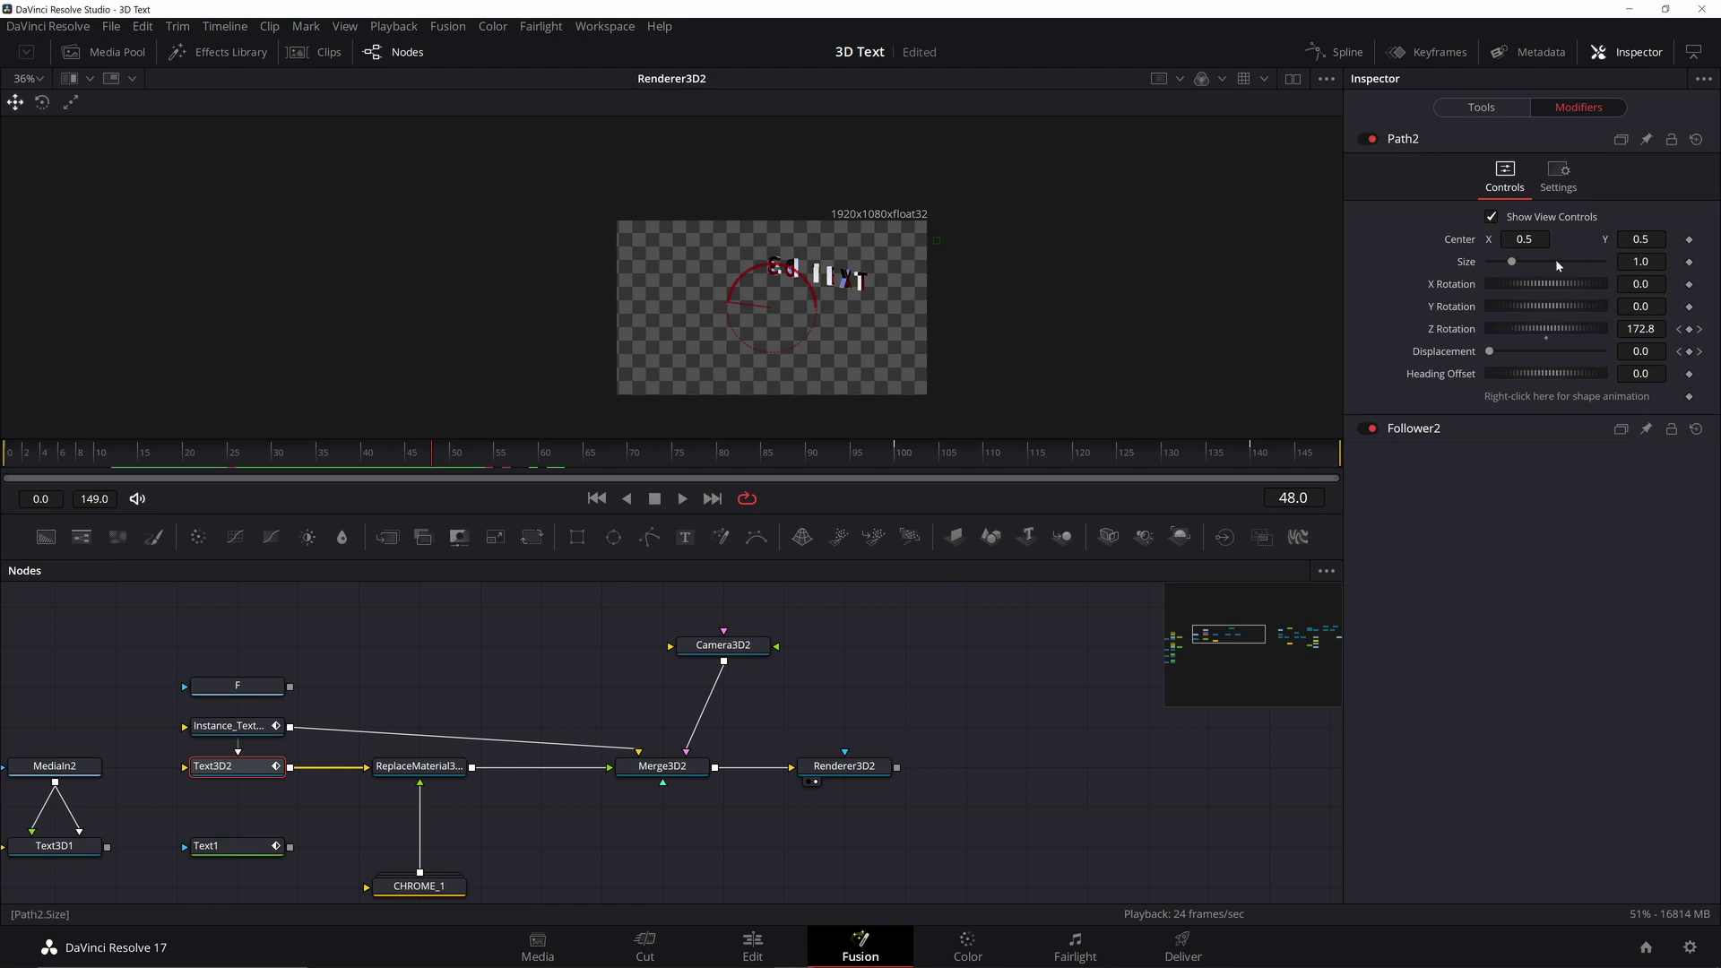
pyautogui.moveTo(1512, 262); pyautogui.dragTo(1505, 262)
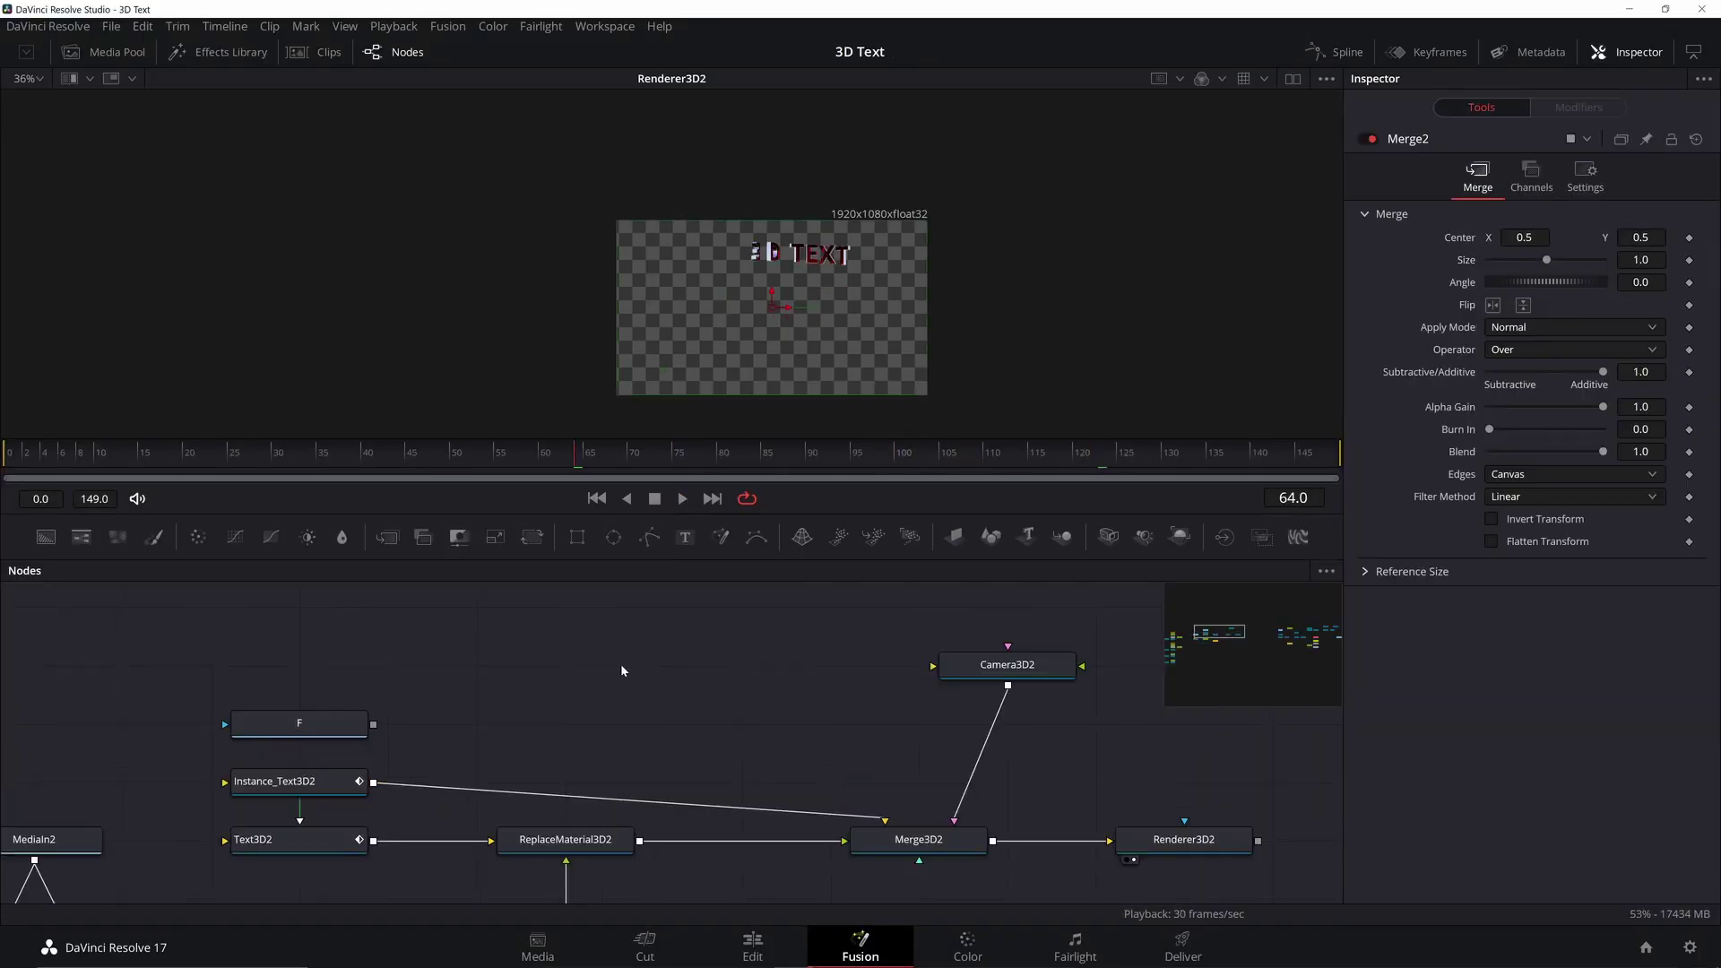
# Step: Examine Text3D2's Follower2 timing and shading, its Offset and Y Rotation keyframes, and the Path2 modifier's Z Rotation animation
pyautogui.scroll(-1, 620, 664)
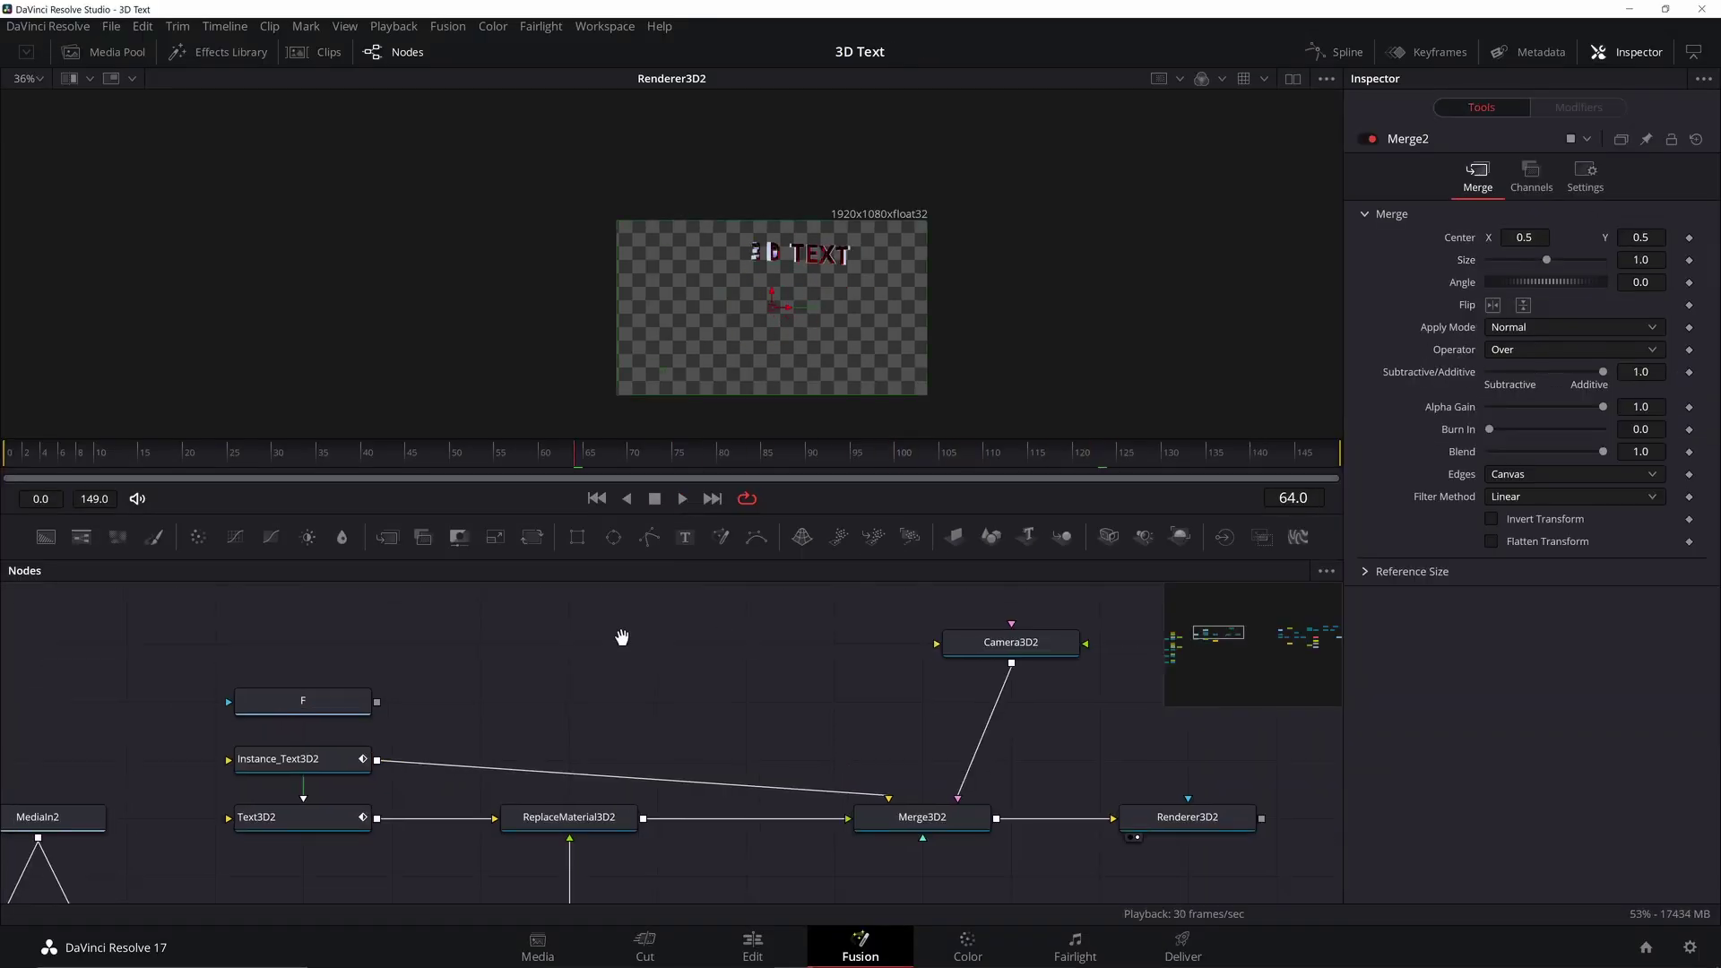
pyautogui.click(340, 825)
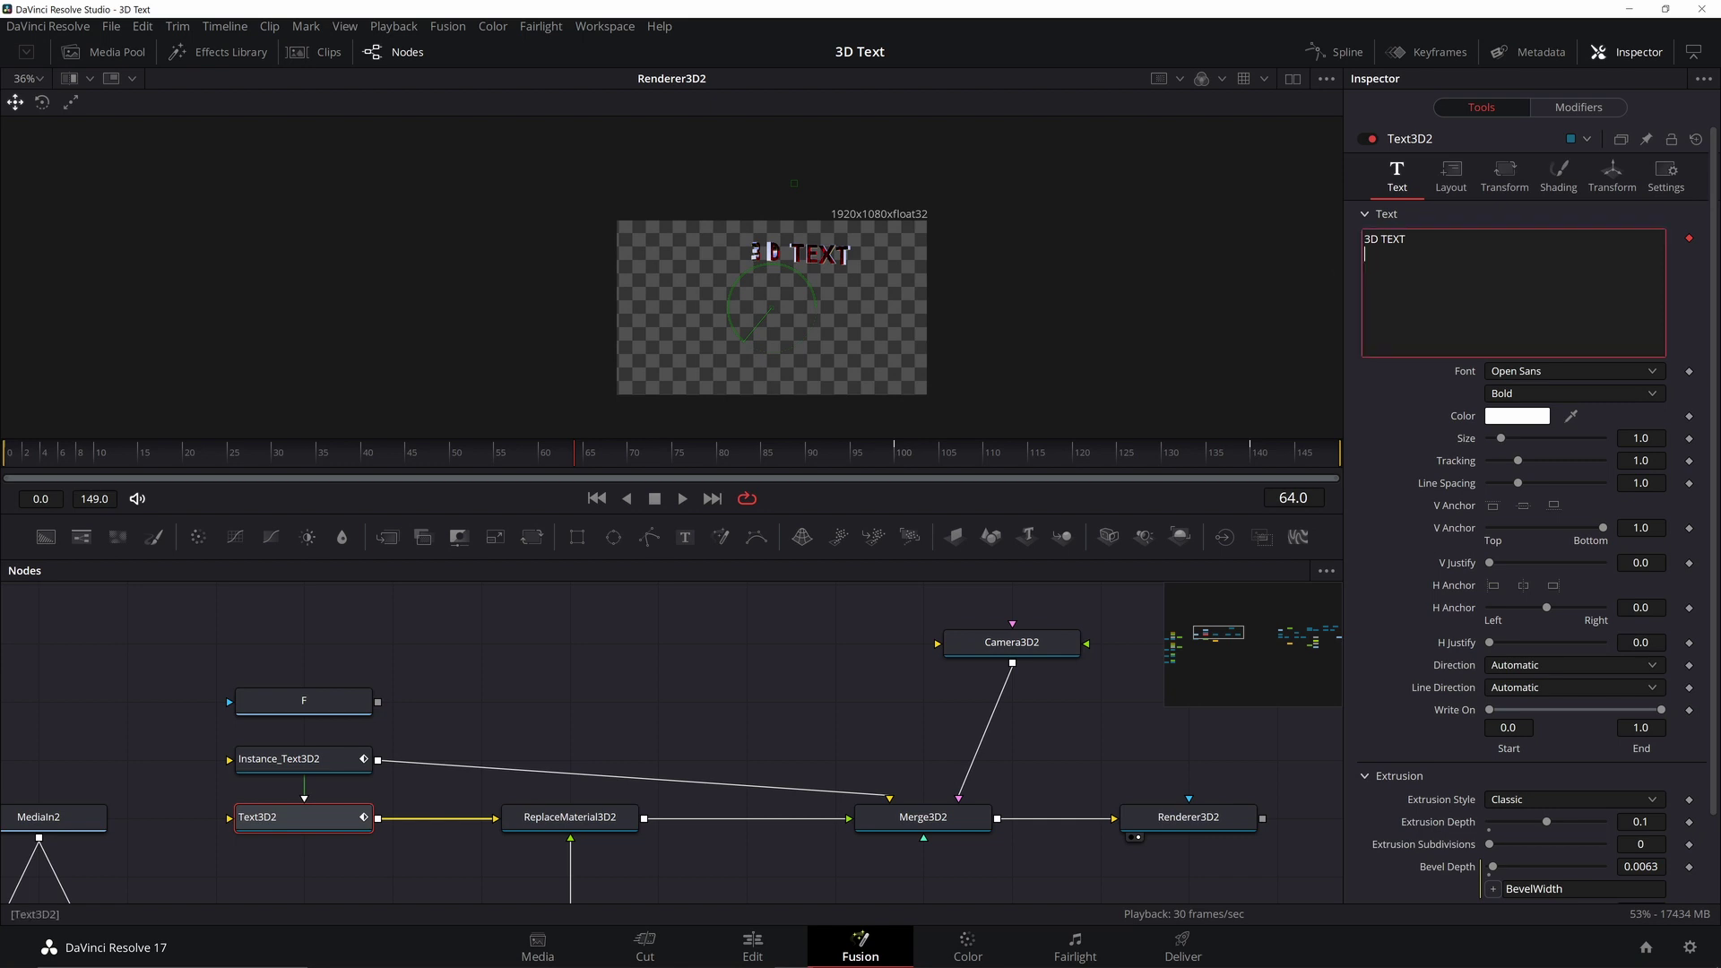
pyautogui.rightClick(1459, 253)
pyautogui.click(1573, 106)
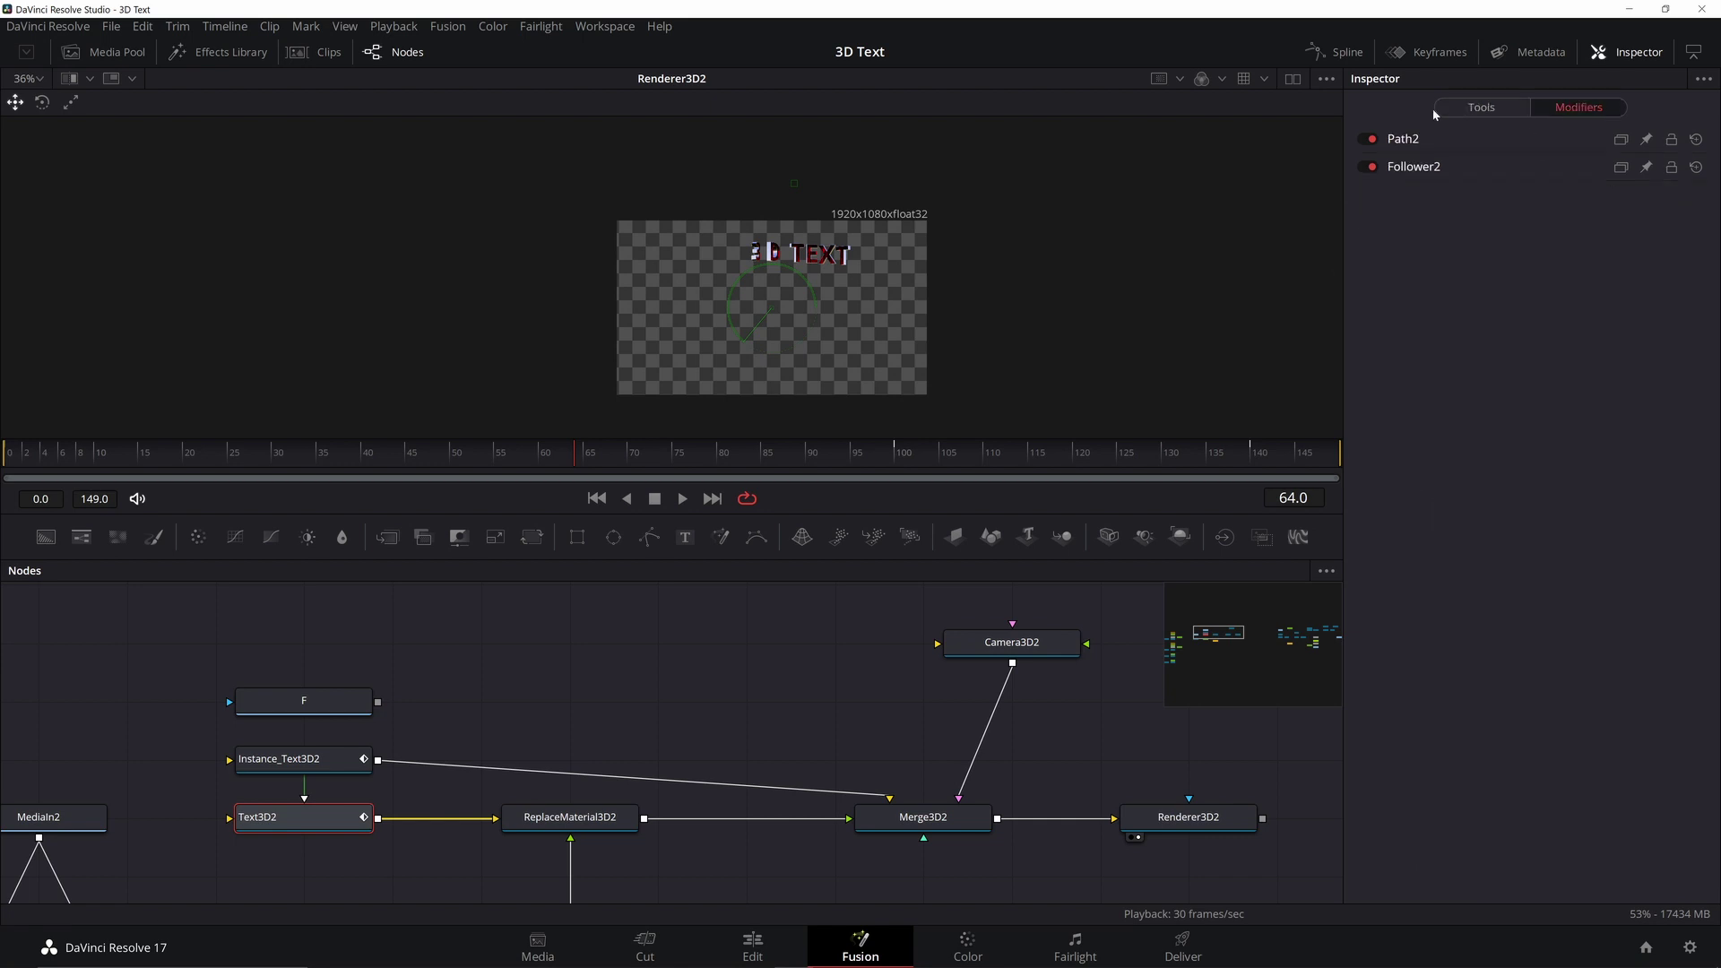
pyautogui.click(1419, 171)
pyautogui.click(1432, 179)
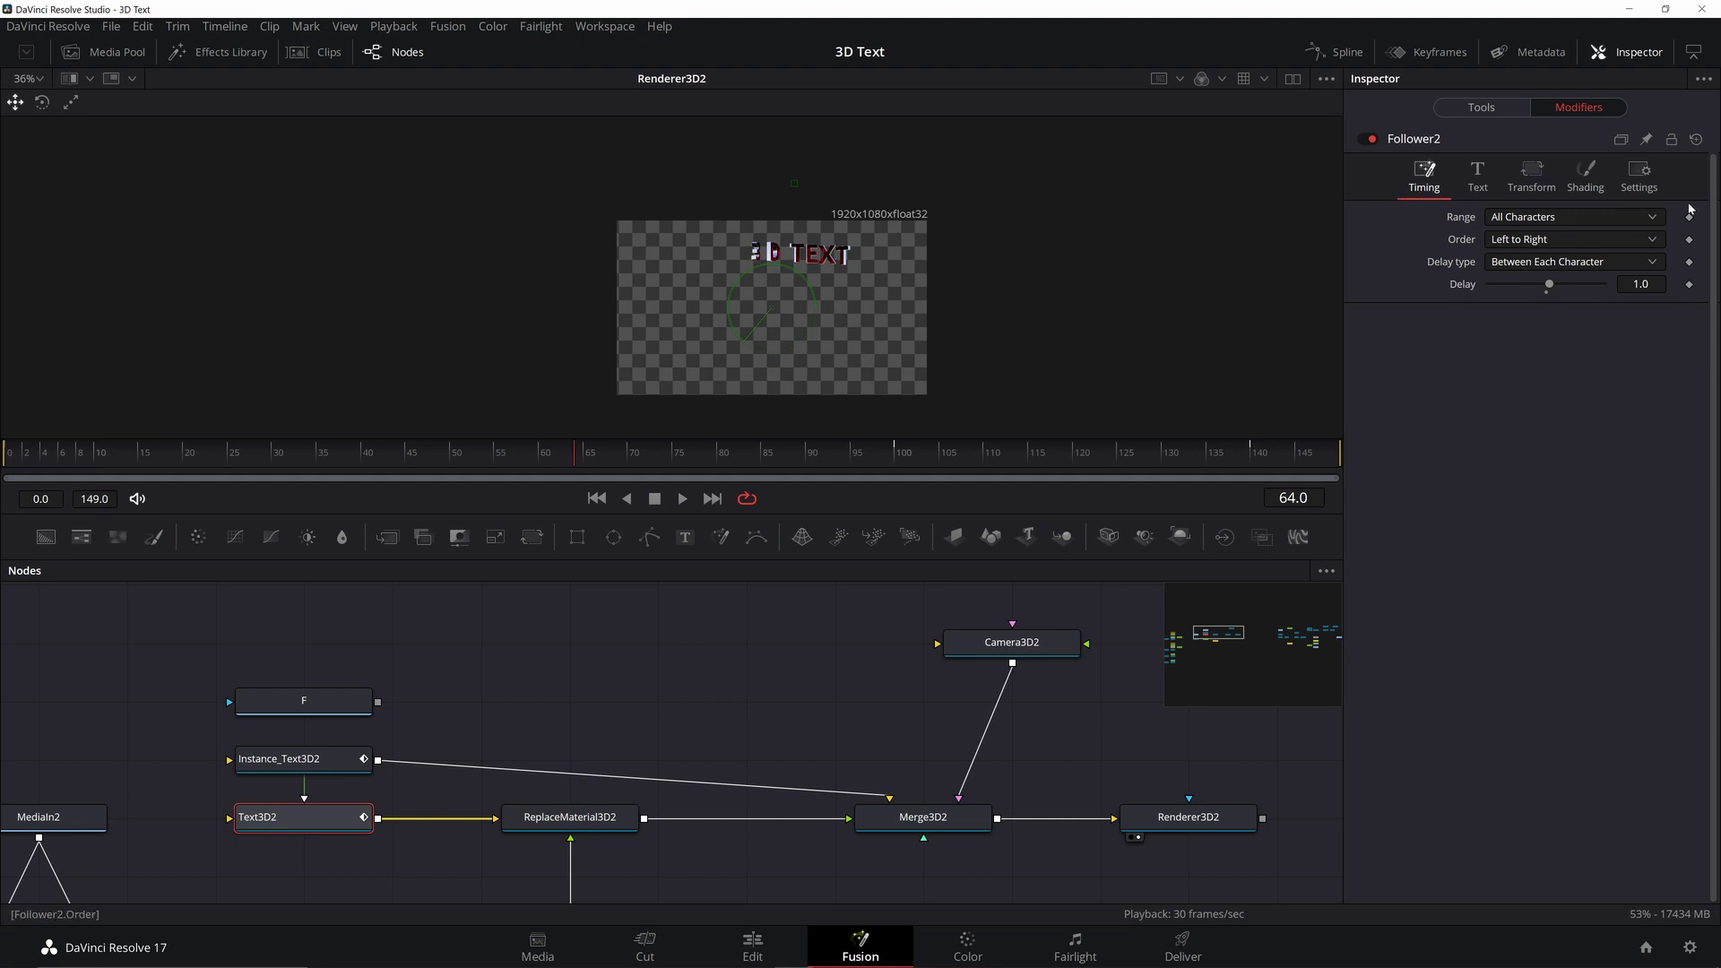
pyautogui.click(1586, 175)
pyautogui.scroll(-3, 1552, 583)
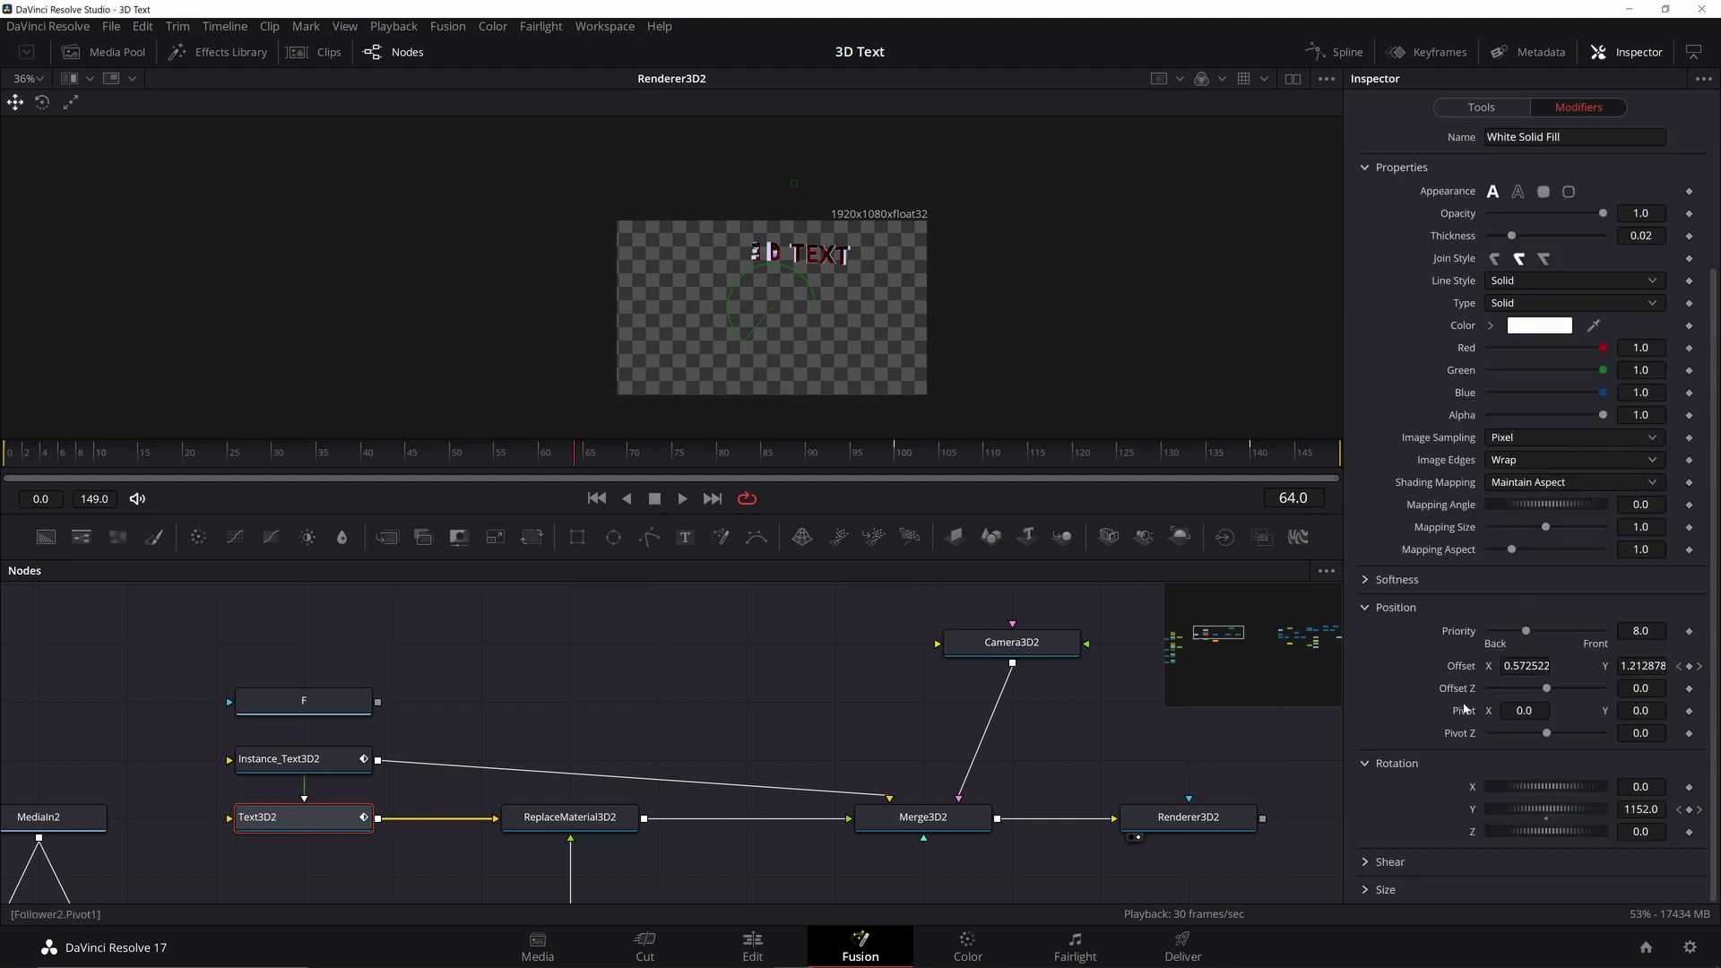
pyautogui.click(1690, 666)
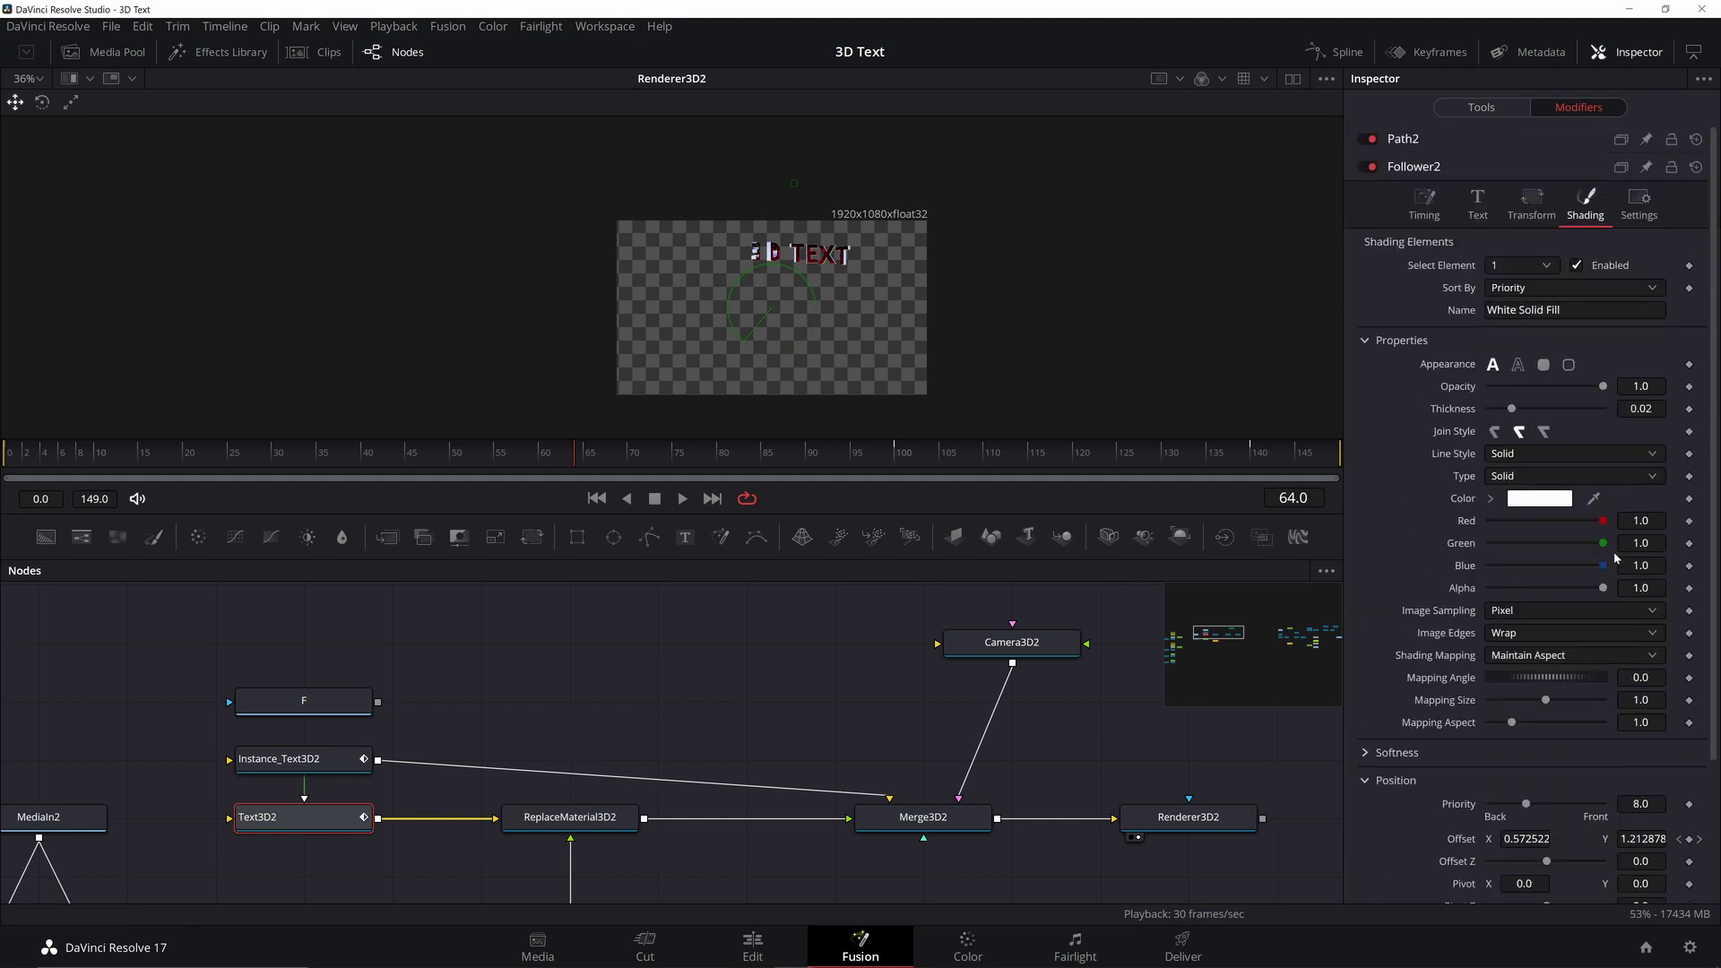
pyautogui.click(1401, 130)
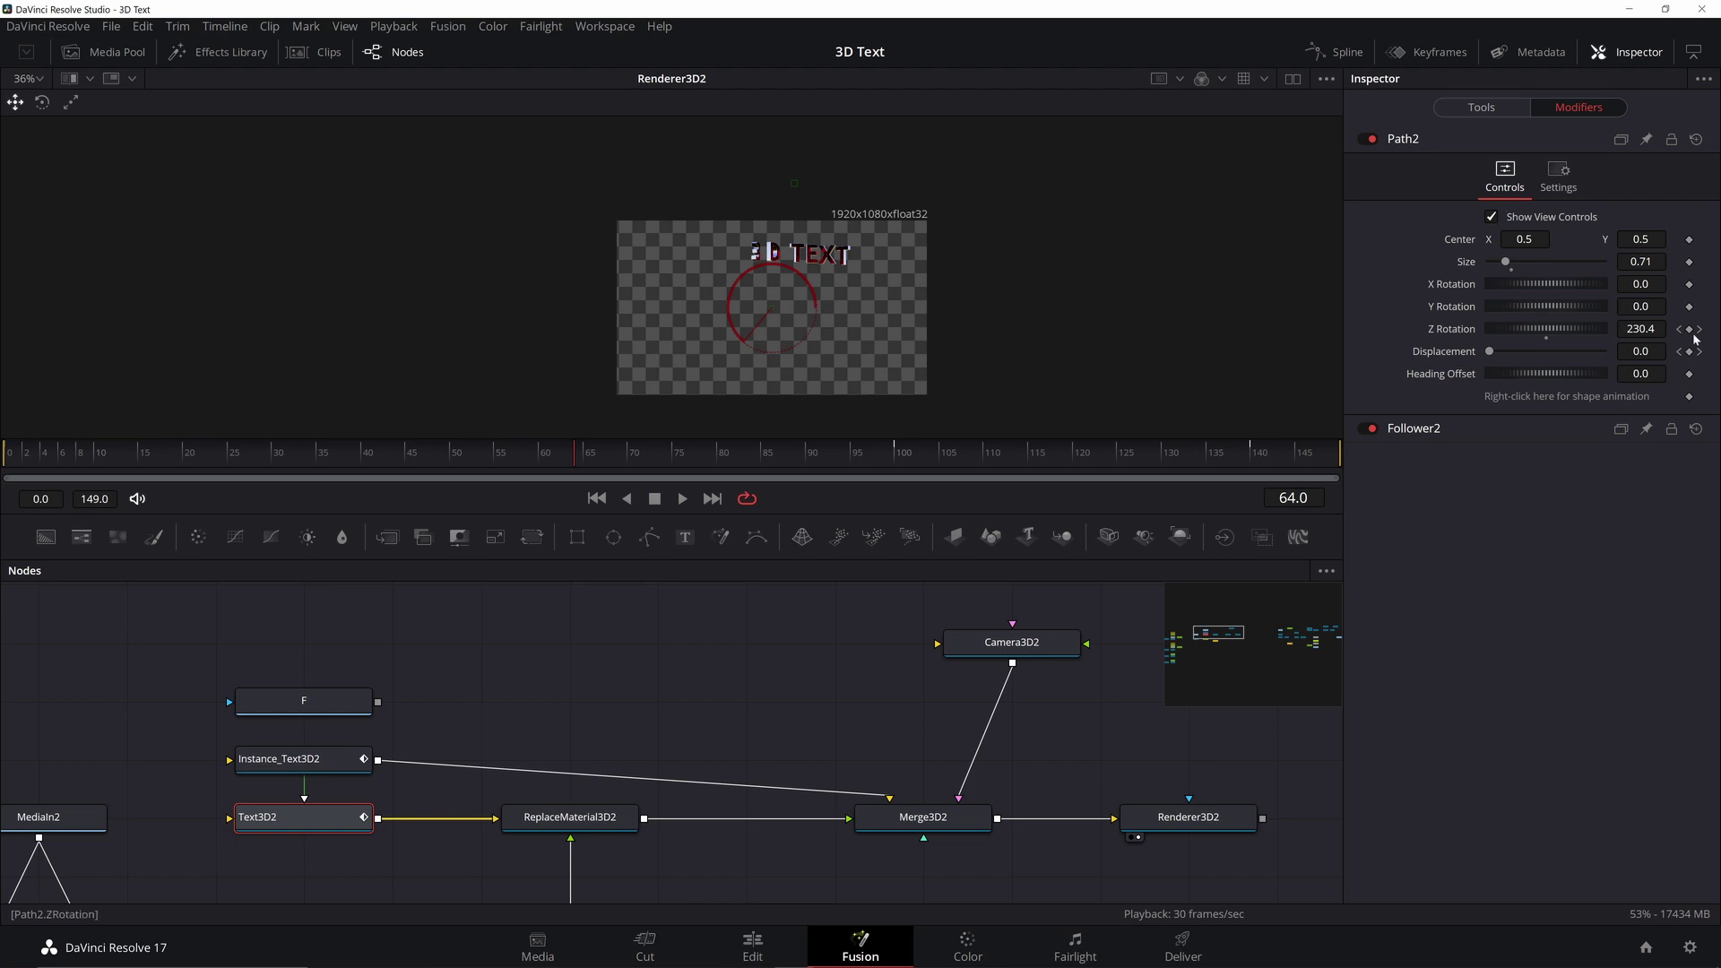